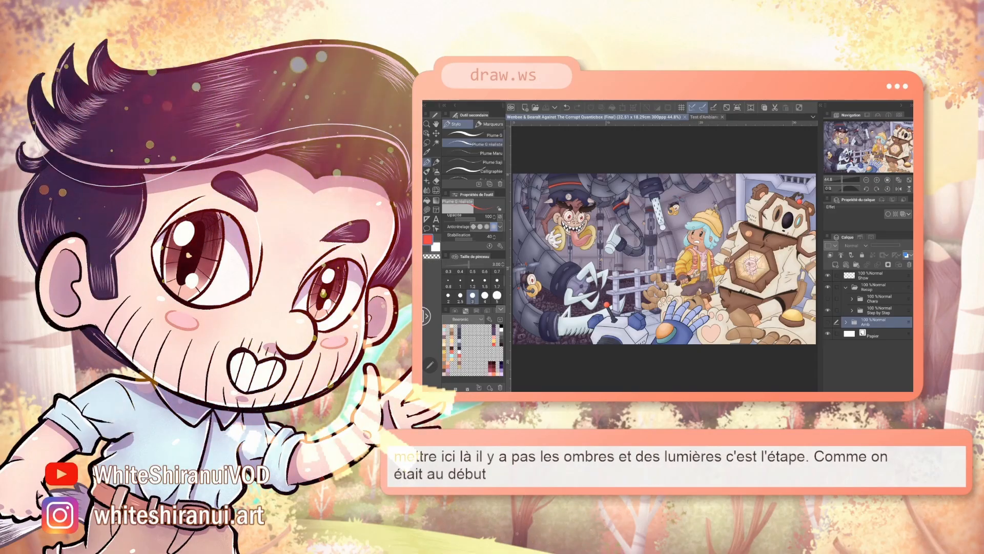
Step: Examine the whole illustration and its details up close, including the monkey villain, the yellow-hatted girl and the bear robot
left_click(877, 180)
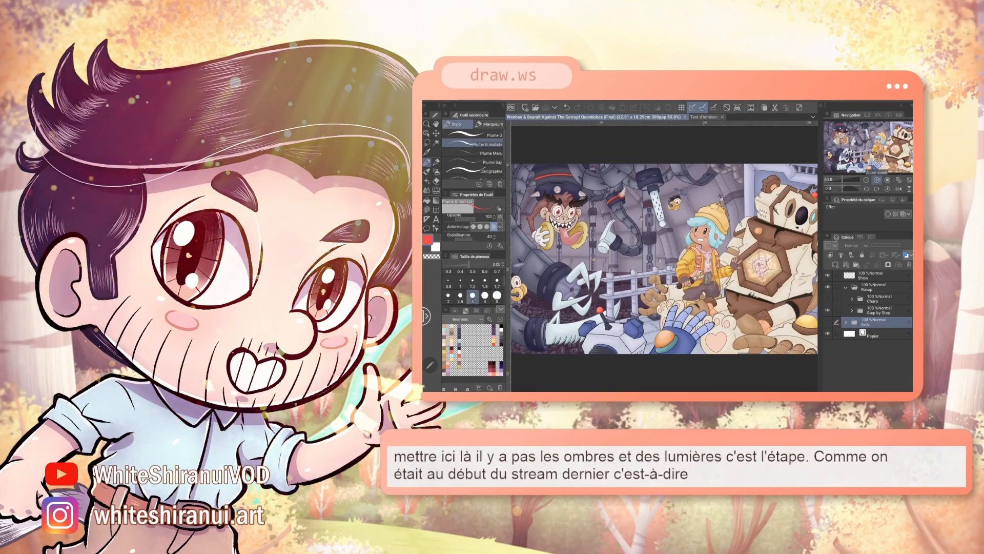
left_click(877, 180)
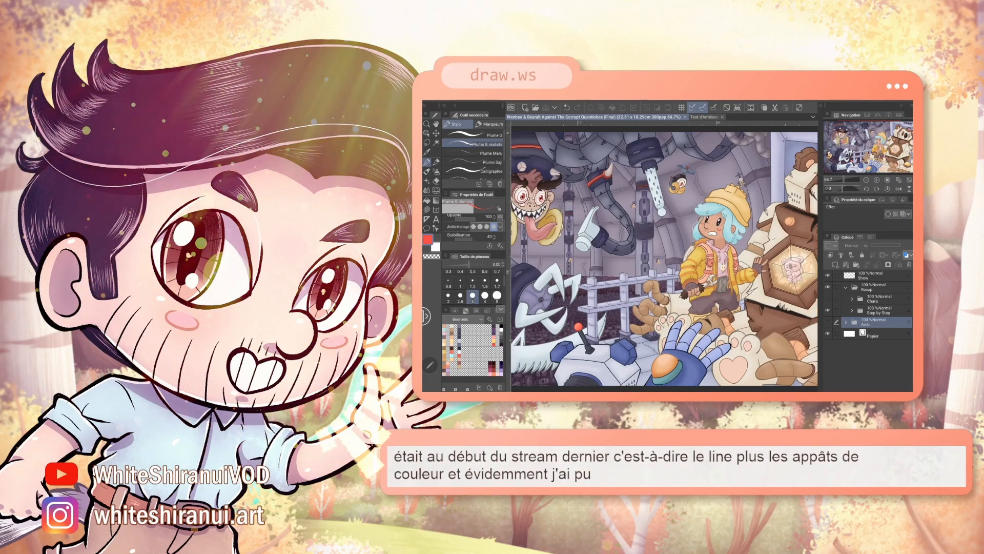
left_click(876, 180)
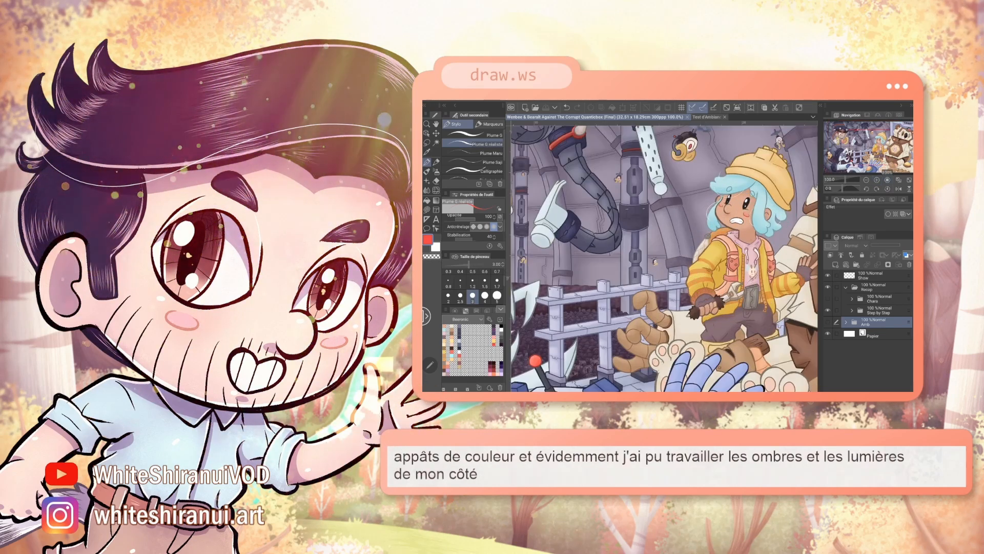
left_click_drag(737, 297, 687, 311)
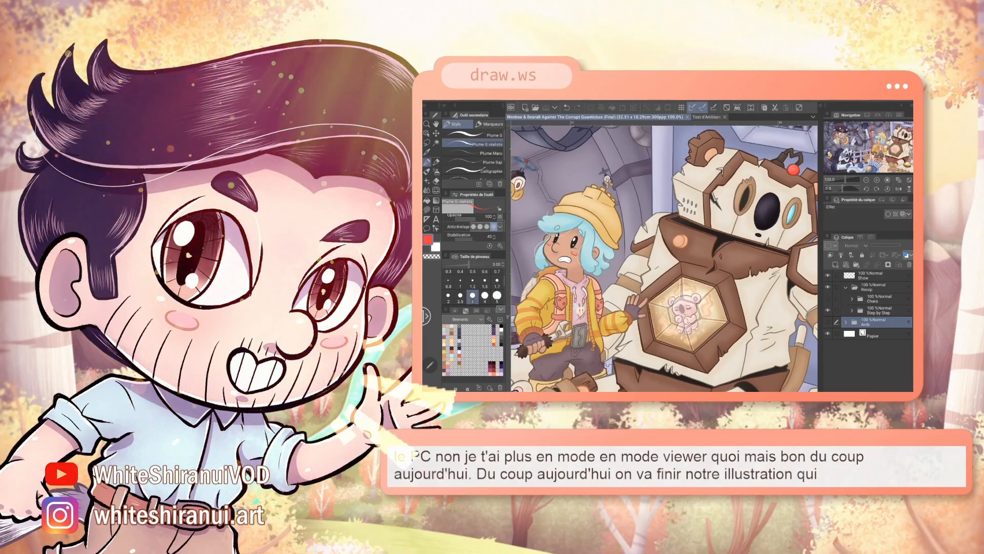
left_click_drag(664, 259, 699, 245)
left_click_drag(538, 244, 790, 274)
left_click_drag(665, 259, 718, 252)
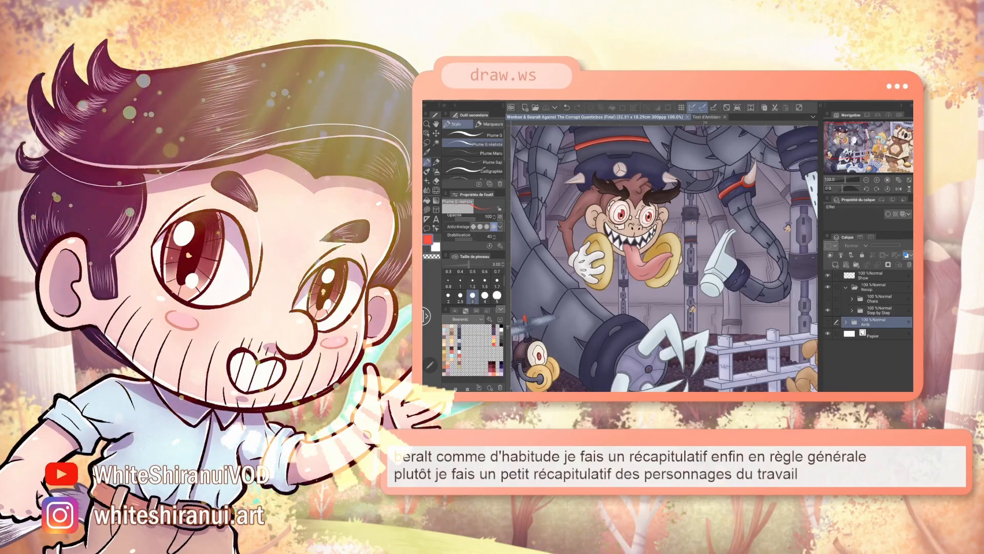
left_click_drag(769, 266, 470, 232)
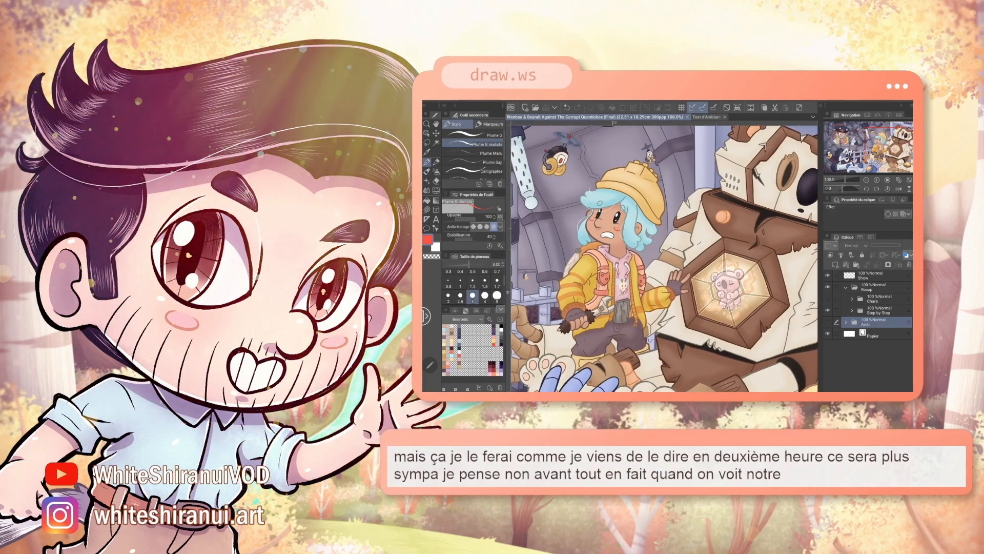
left_click(866, 180)
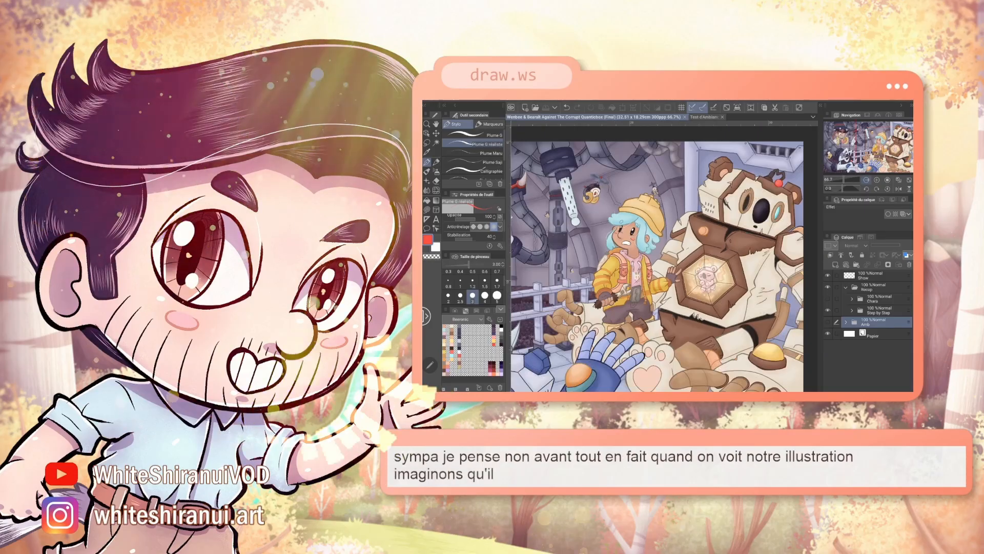
left_click(866, 180)
left_click_drag(637, 239, 692, 225)
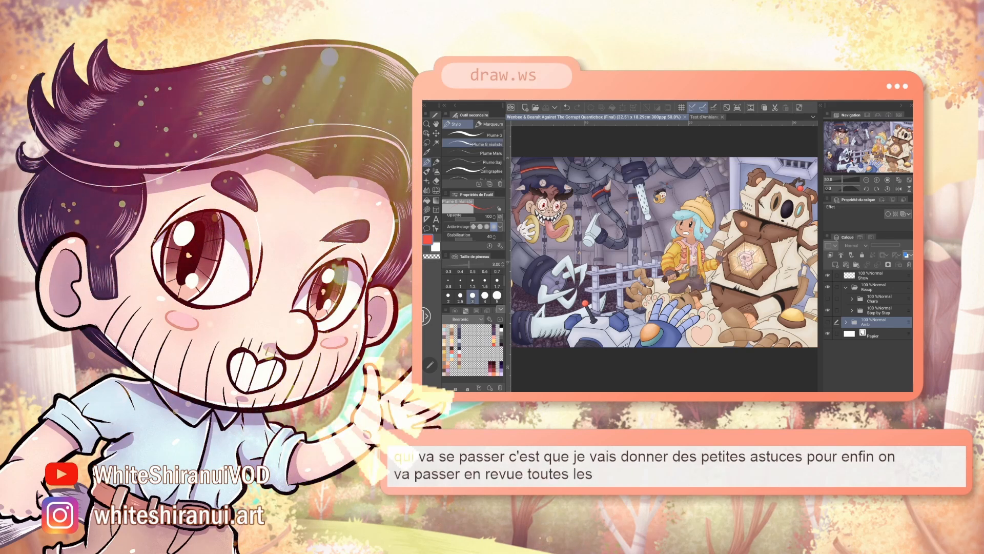
left_click_drag(664, 253, 691, 246)
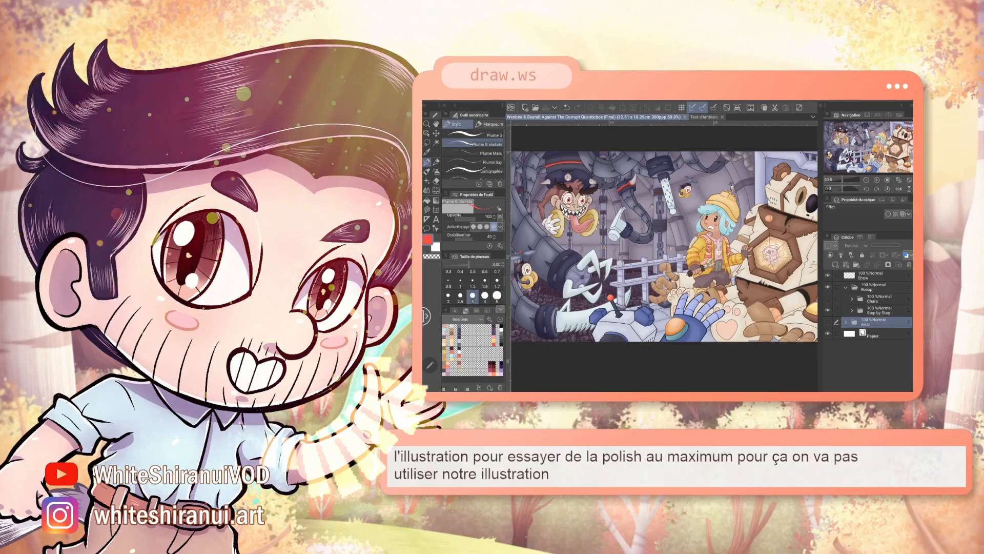
mouse_move(670, 246)
left_mouse_down()
mouse_move(672, 256)
mouse_move(617, 263)
mouse_move(655, 251)
left_mouse_up()
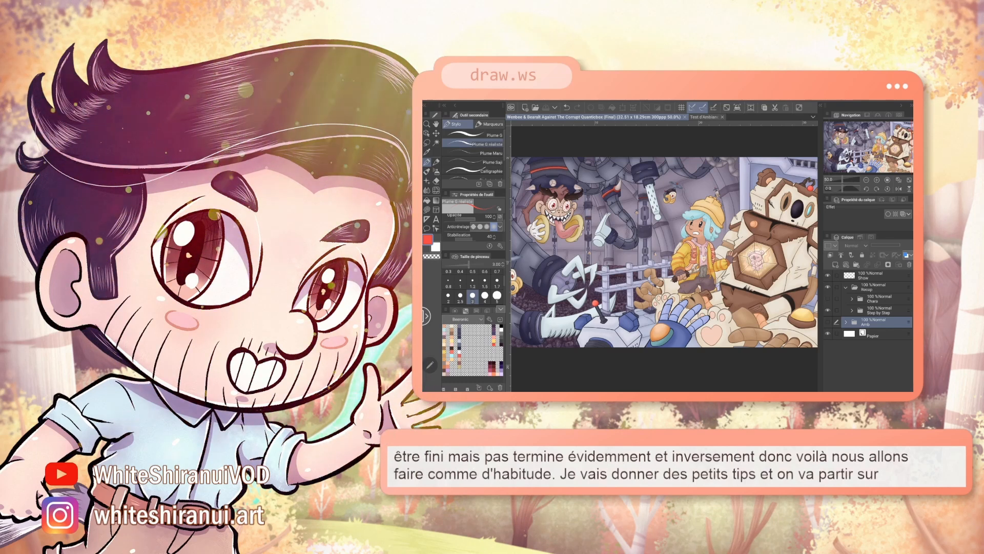
Step: Switch to the "Test d'Ambiance et Perfectionnement" document and make the Pratique folder visible
left_click(704, 117)
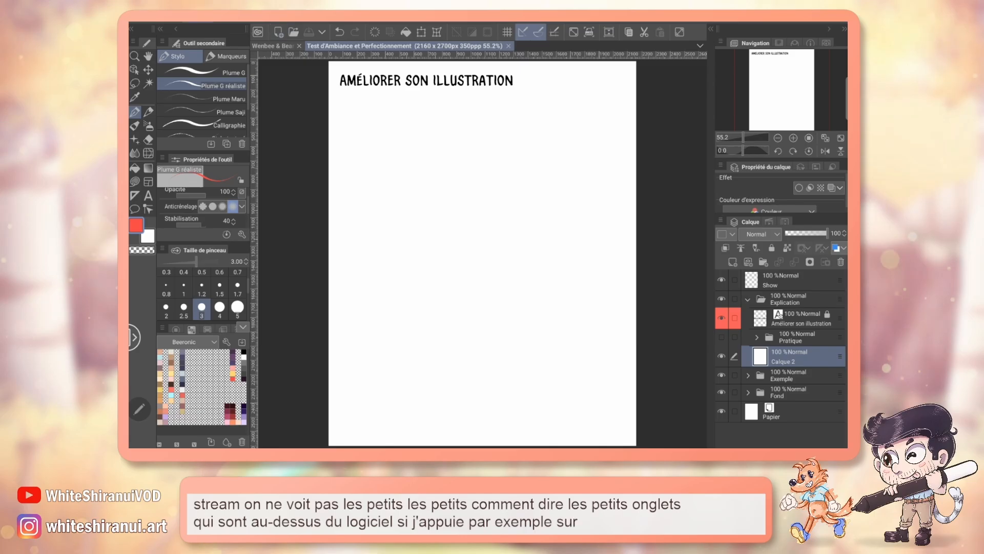
left_click(198, 19)
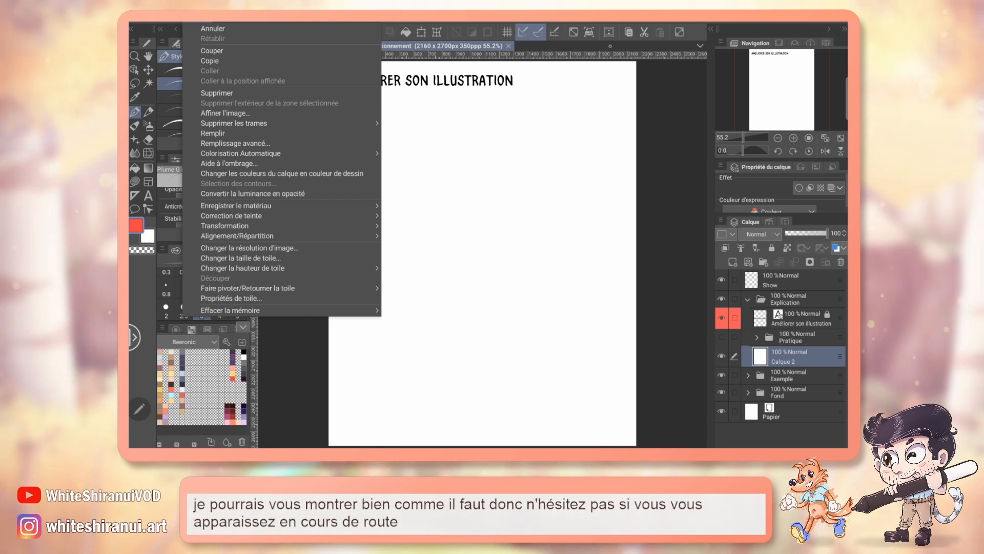
key("Escape")
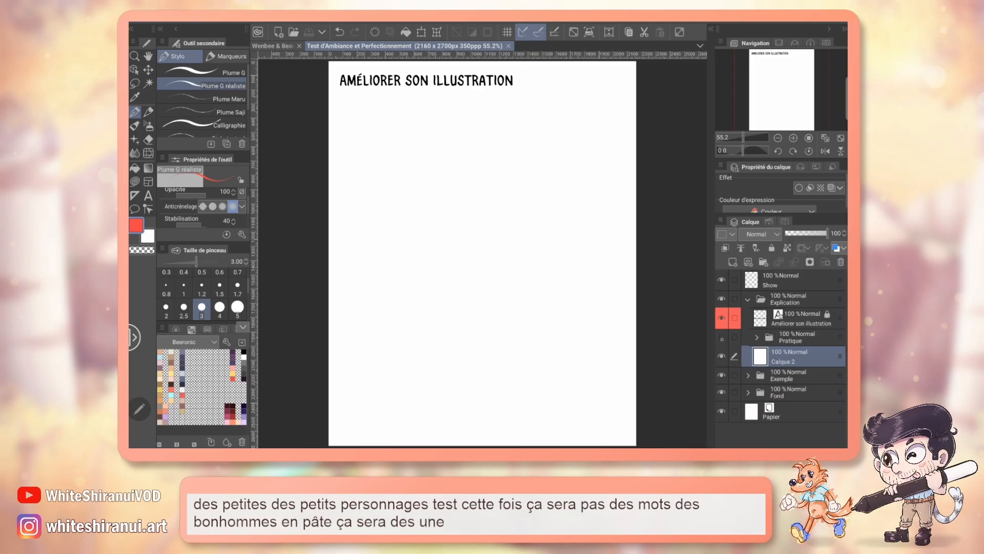
left_click(721, 337)
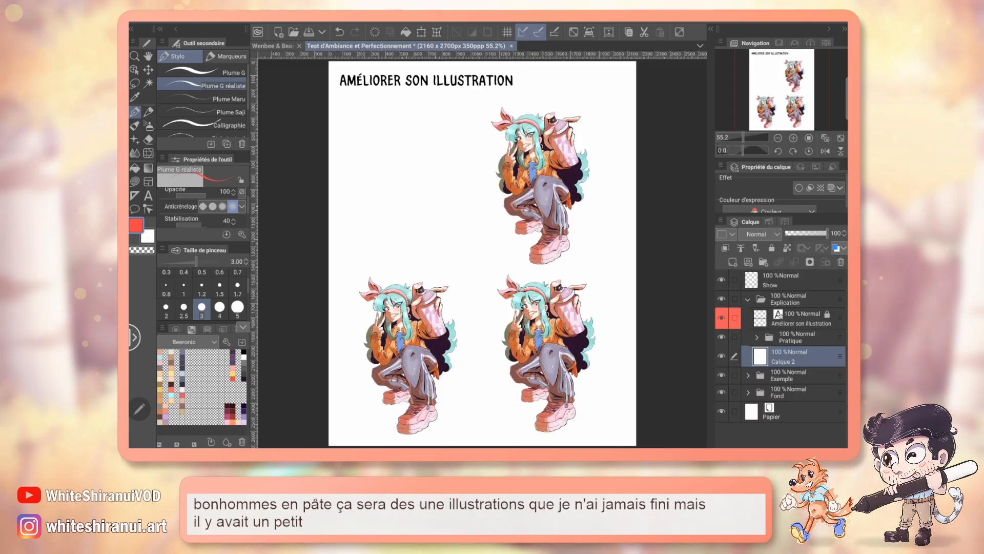
Step: Examine the copies of the spray-can girl at 100% zoom, comparing the upper one with the two lower ones
left_click(794, 138)
left_click(793, 138)
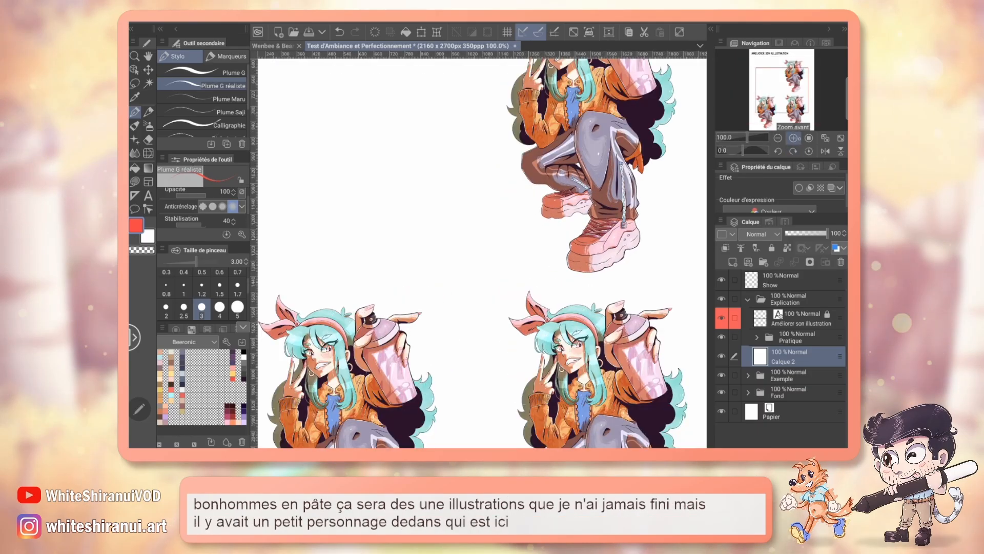
left_click_drag(783, 90, 799, 80)
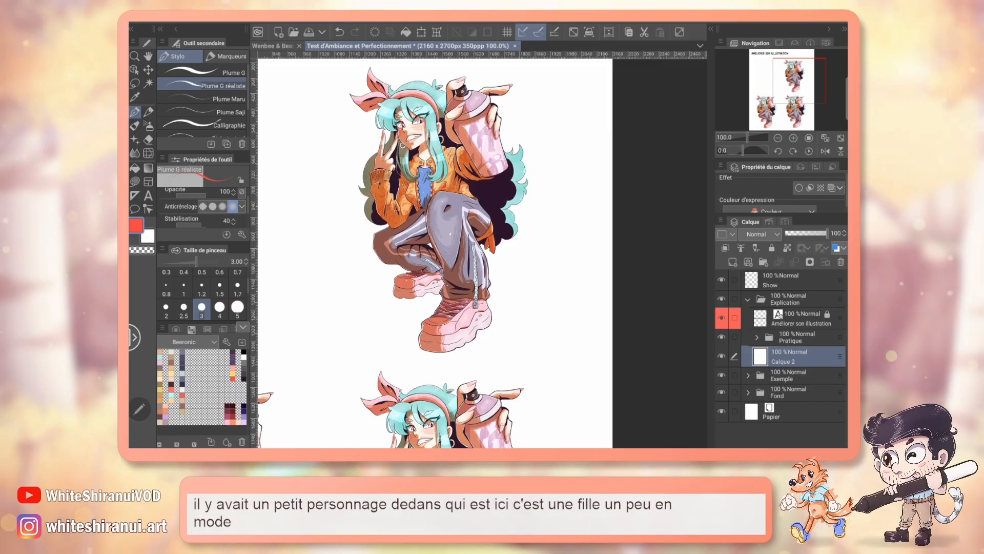
left_click(793, 78)
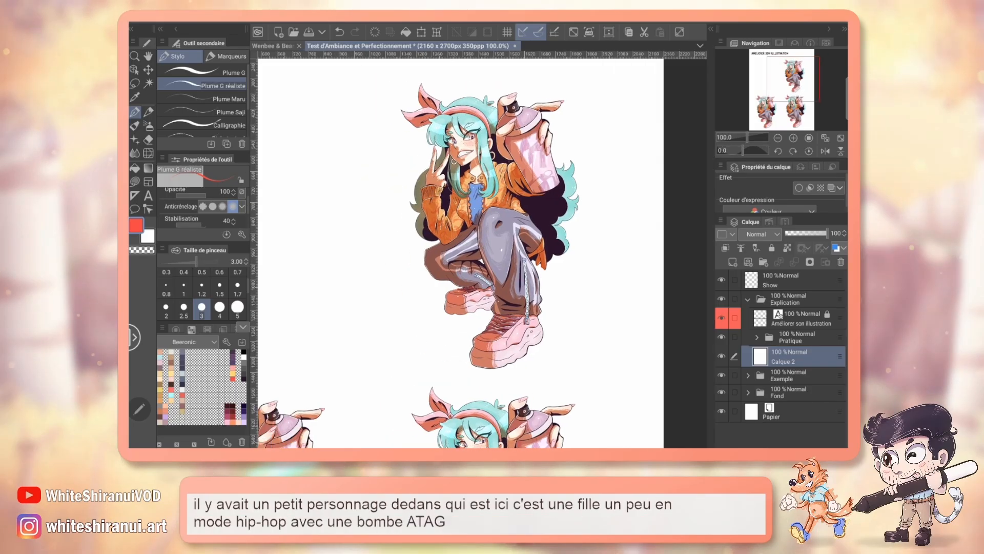
left_click_drag(793, 79, 776, 105)
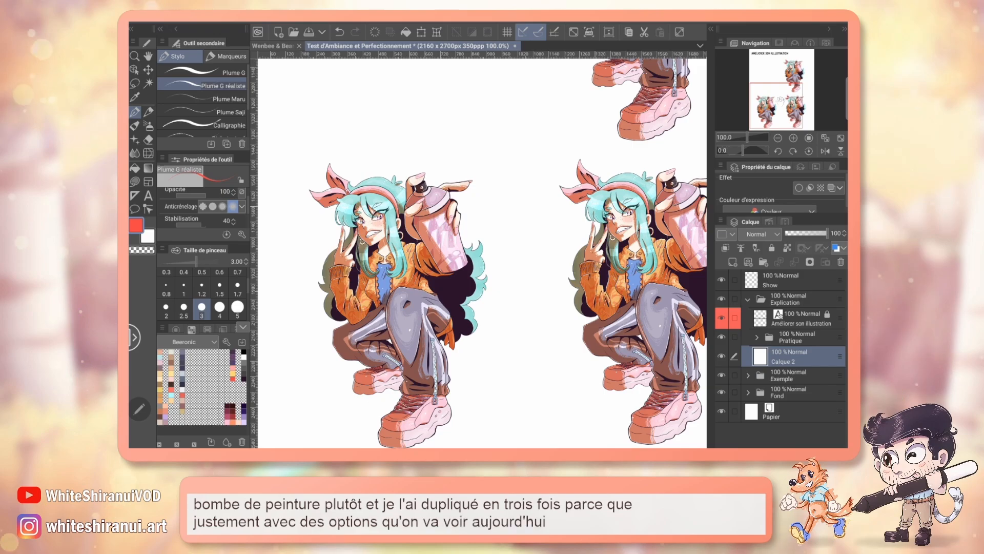
left_click_drag(784, 100, 791, 73)
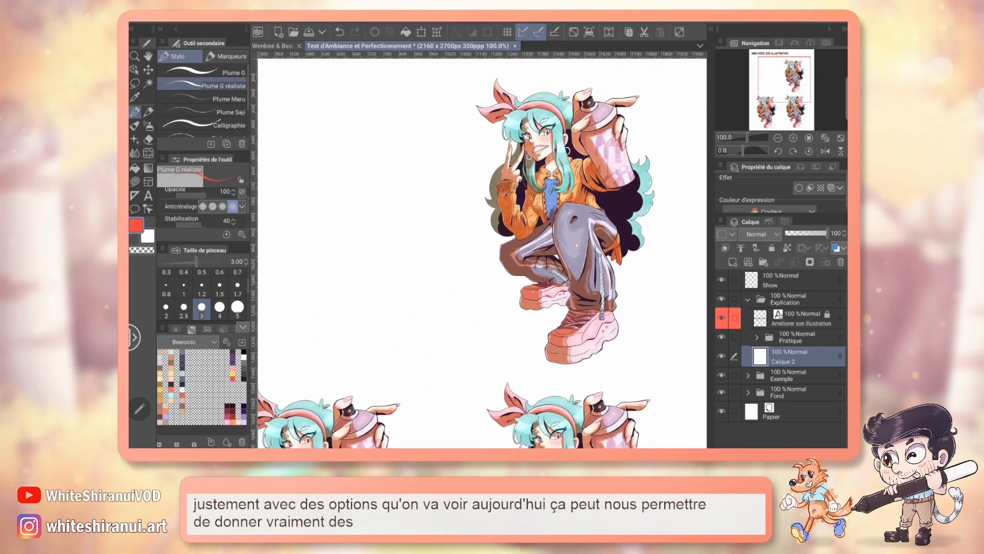
left_click_drag(513, 246, 445, 264)
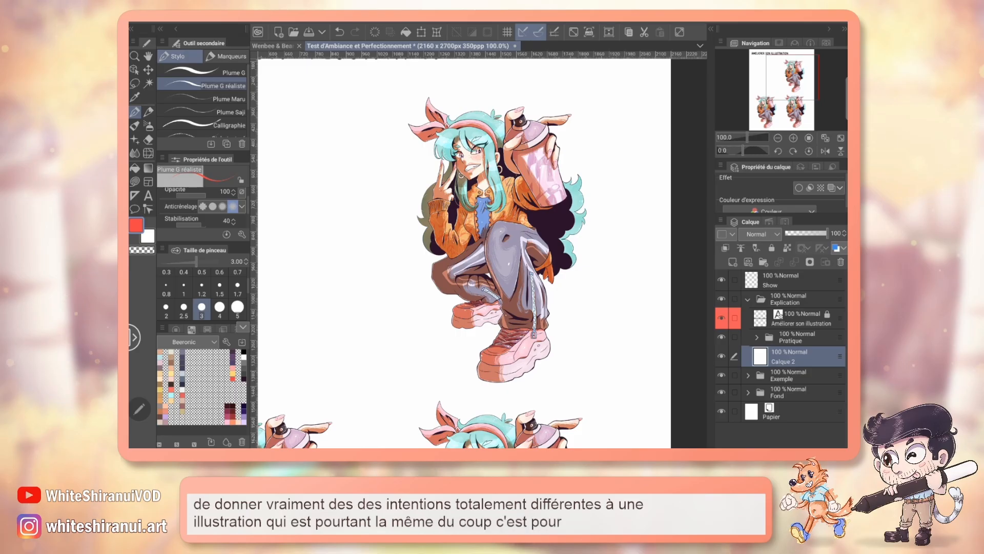
left_click_drag(482, 253, 535, 198)
Step: Expand the Pratique folder and its folder 1, and show the "all Copie" layer
left_click(755, 337)
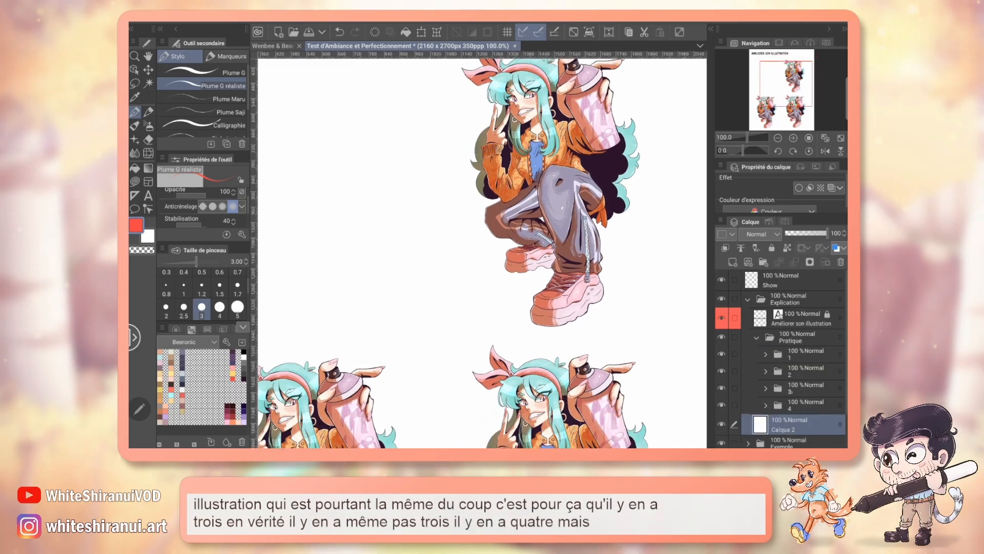
left_click(766, 354)
left_click(721, 373)
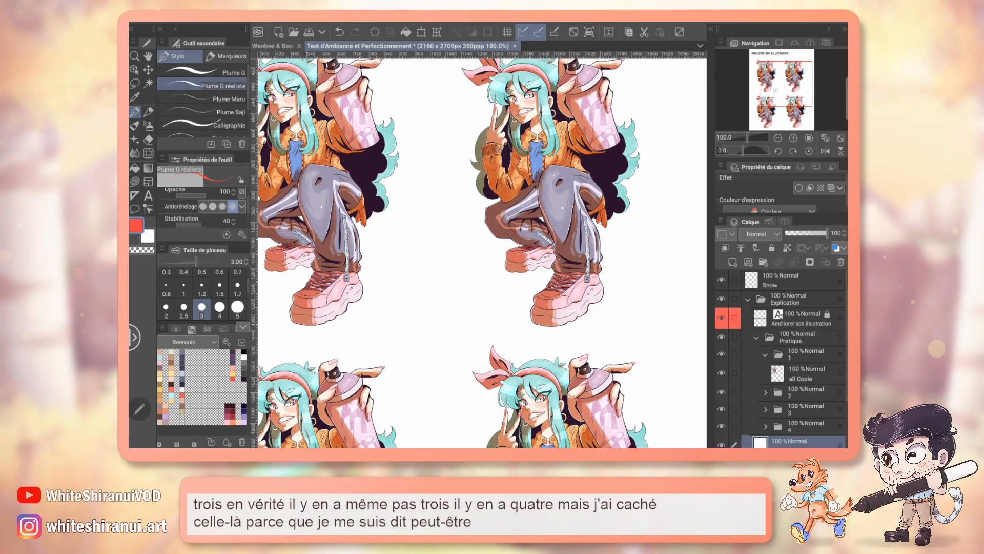
Step: Circle the first character's spray can in red on the Show layer, and undo the stroke
left_click_drag(441, 225, 526, 298)
left_click(789, 280)
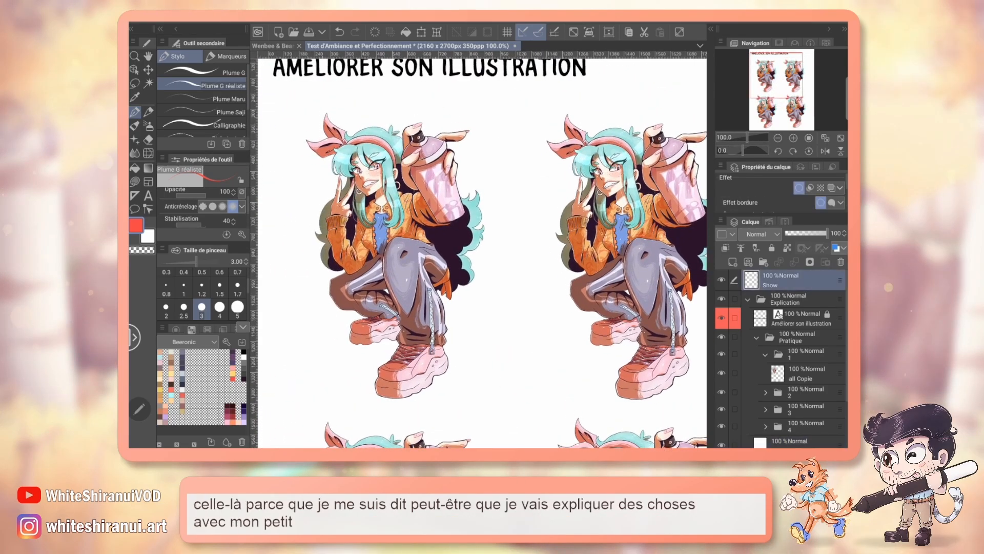
mouse_move(461, 173)
left_mouse_down()
mouse_move(455, 206)
mouse_move(460, 167)
left_mouse_up()
key("ctrl+z")
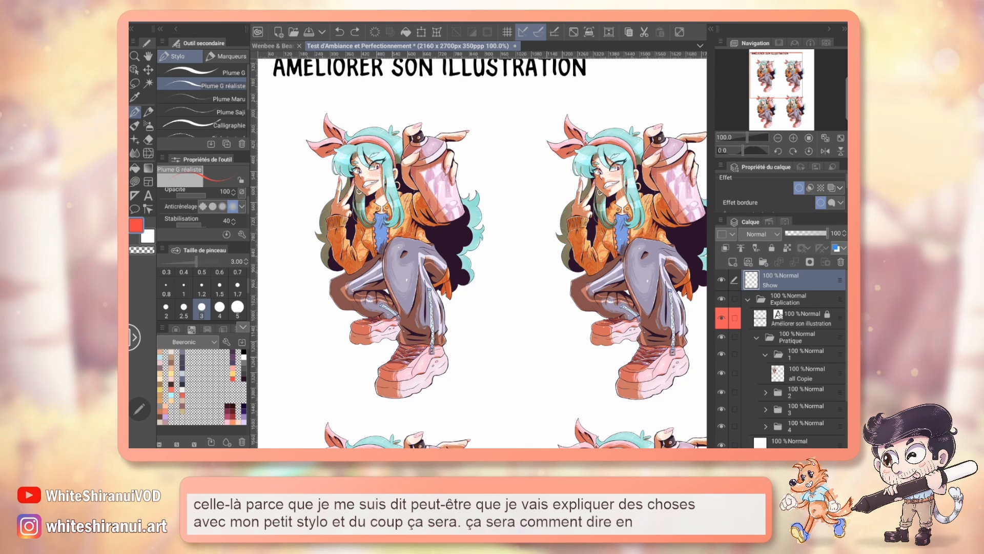
mouse_move(413, 209)
left_mouse_down()
mouse_move(479, 212)
mouse_move(429, 226)
left_mouse_up()
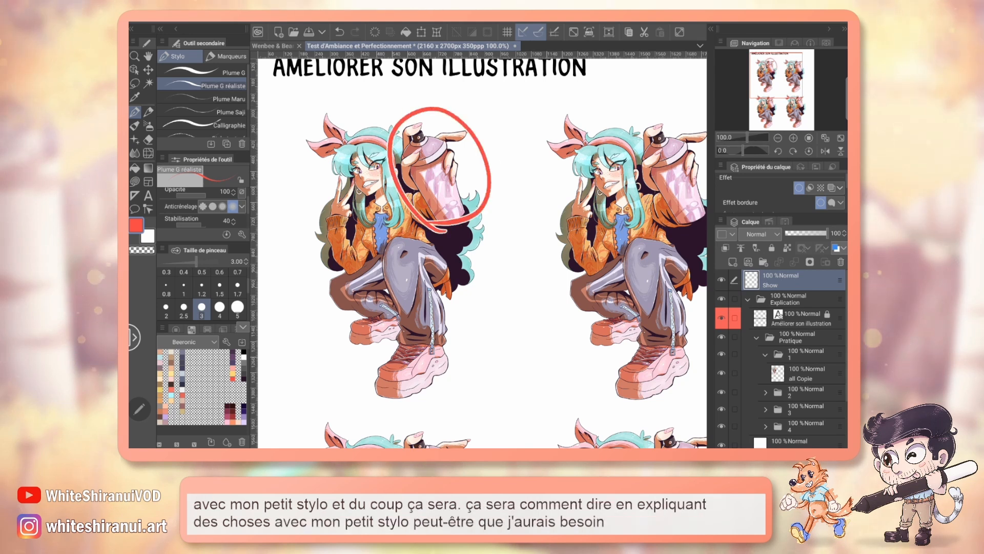
key("ctrl+z")
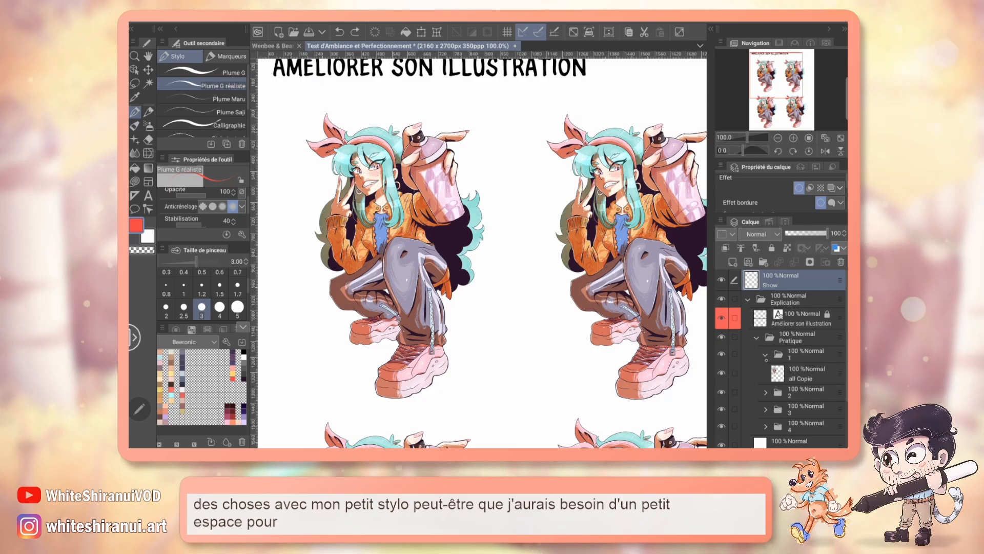
Step: Collapse folder 1 and hide it to clear the space beneath the title
left_click(765, 354)
left_click(722, 354)
Step: Sketch a few red freehand strokes in the empty area beneath the title, and undo them all
mouse_move(303, 190)
left_mouse_down()
mouse_move(314, 159)
mouse_move(364, 237)
left_mouse_up()
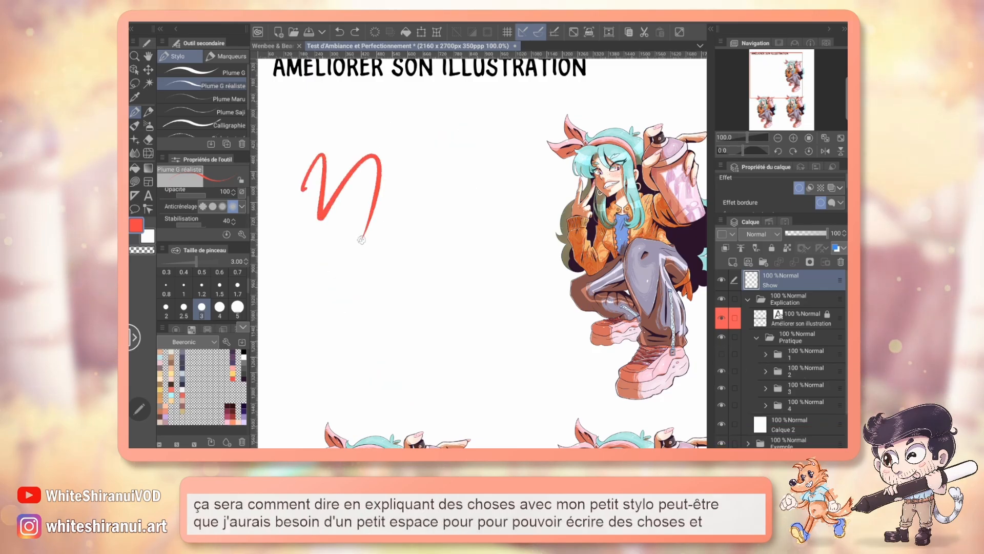
mouse_move(328, 281)
left_mouse_down()
mouse_move(474, 264)
mouse_move(538, 224)
left_mouse_up()
left_click_drag(336, 285, 479, 300)
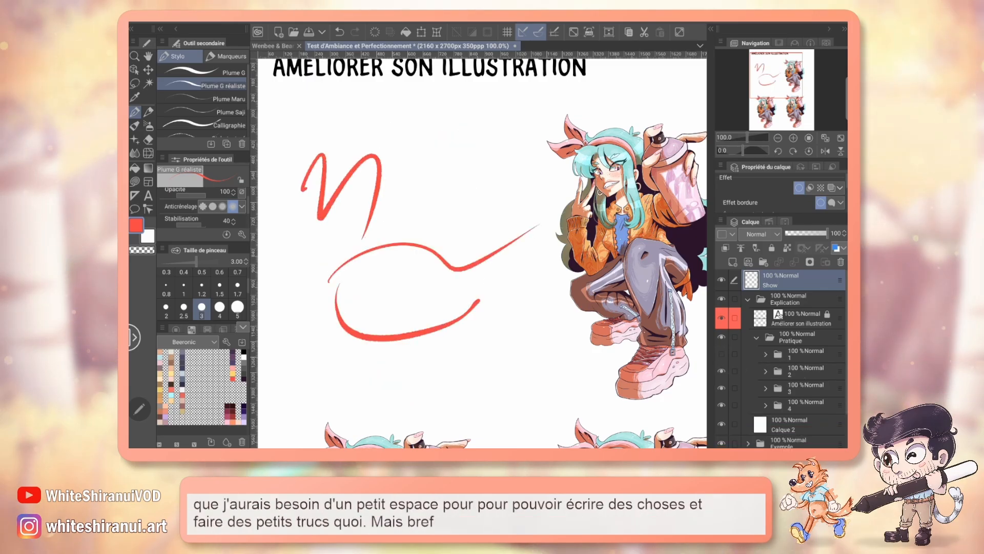
key("ctrl+z")
key("ctrl+z")
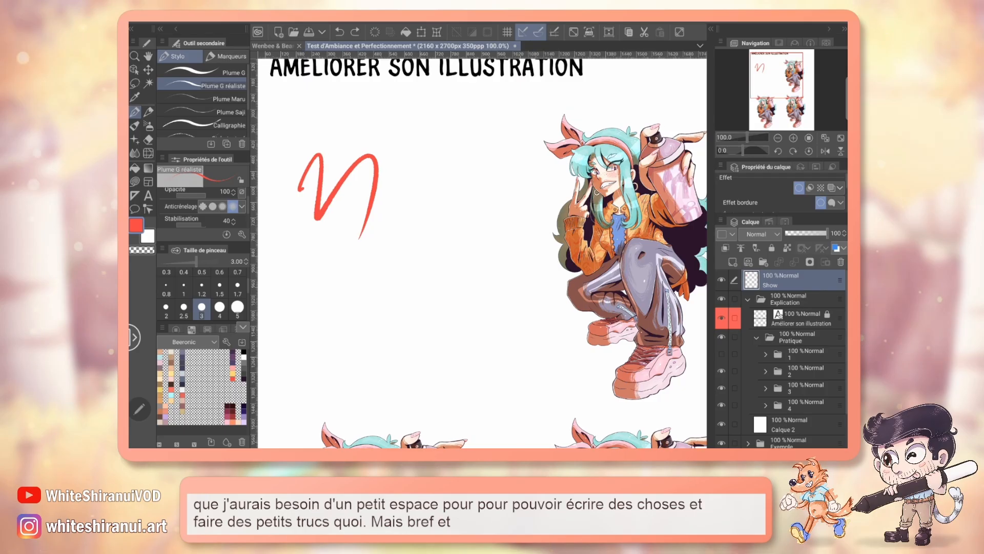
key("ctrl+z")
Step: Look over the lower character copies and review the types of correction layer that can be created
left_click_drag(781, 80, 786, 103)
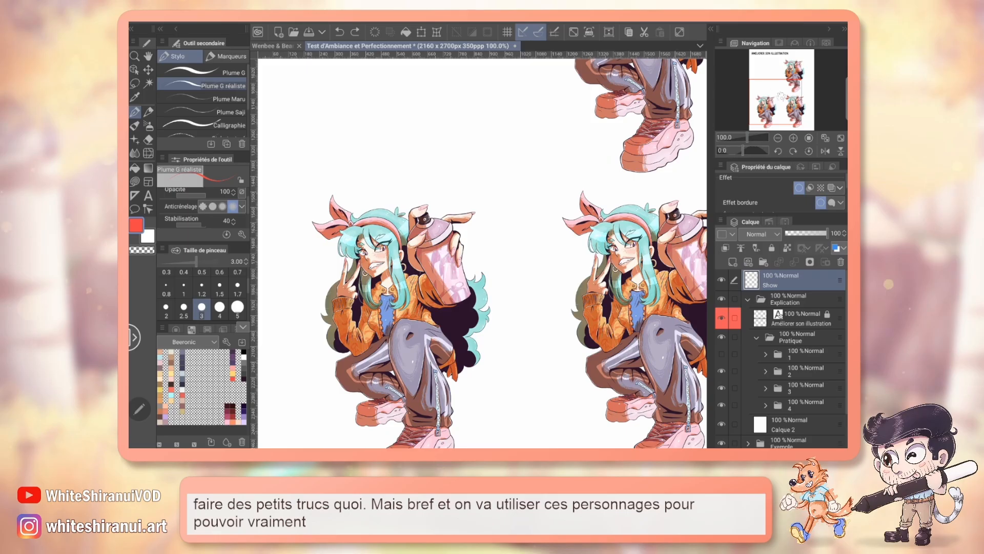
left_click_drag(781, 96, 784, 87)
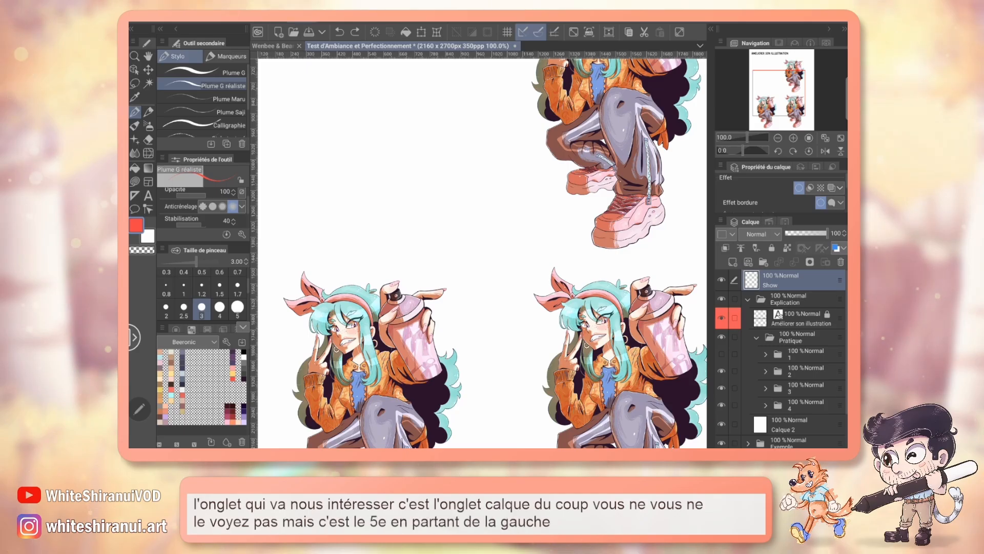
left_click(302, 22)
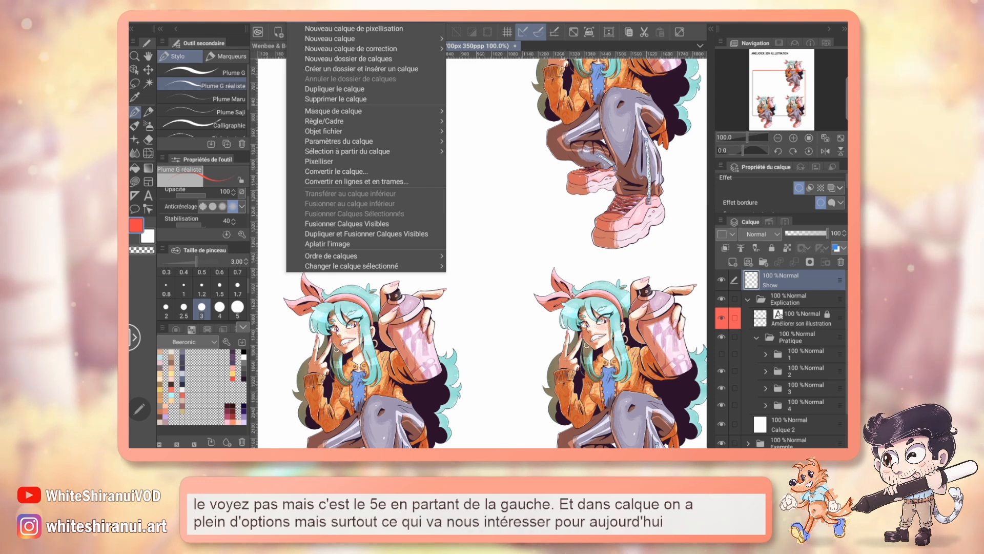
mouse_move(430, 48)
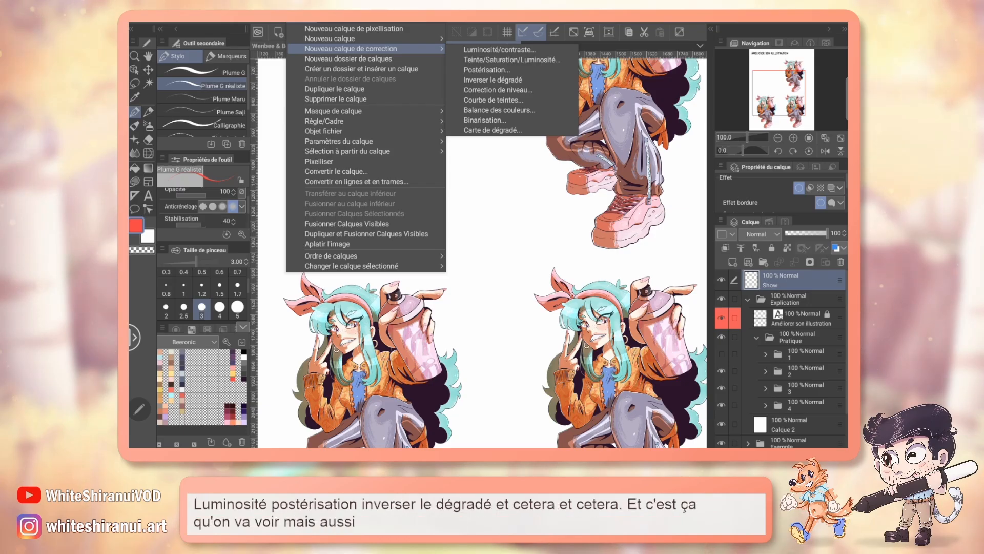
key("Escape")
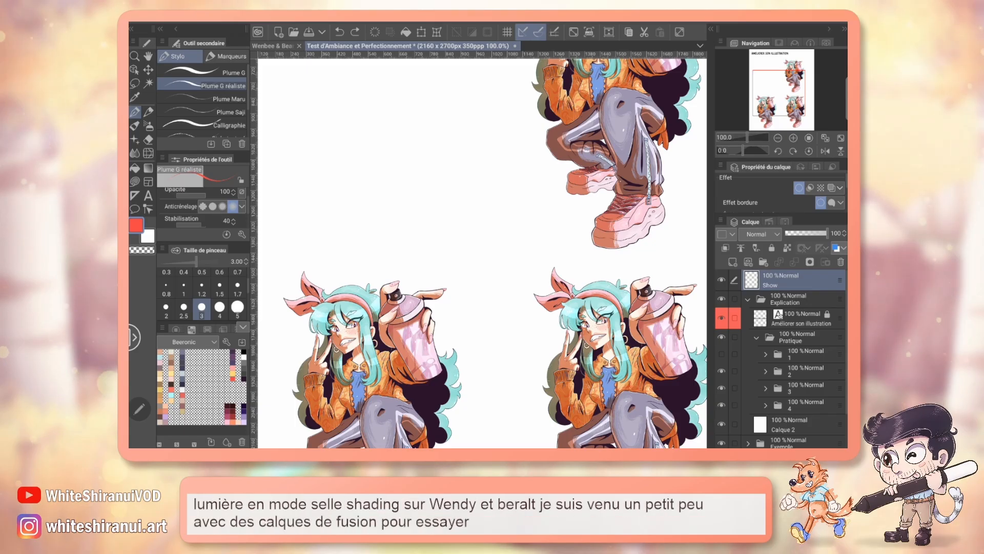
Step: View the upper spray-can girl at 150% zoom
left_click_drag(784, 96, 792, 77)
left_click(793, 138)
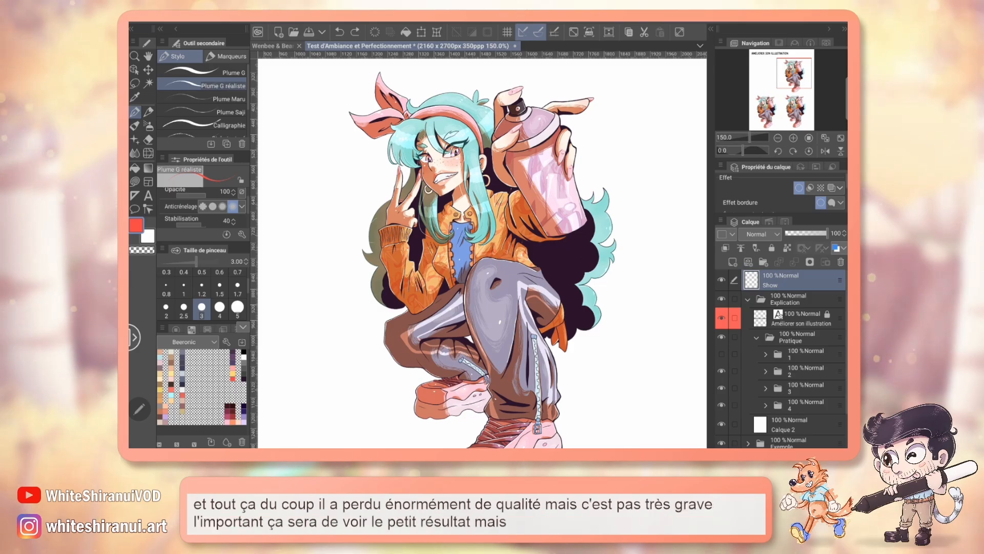
Step: Switch to the Wenbee & Bearalt illustration, examine the blue-haired character at 100% zoom, and hide and reshow the Step by Step folder
left_click(275, 46)
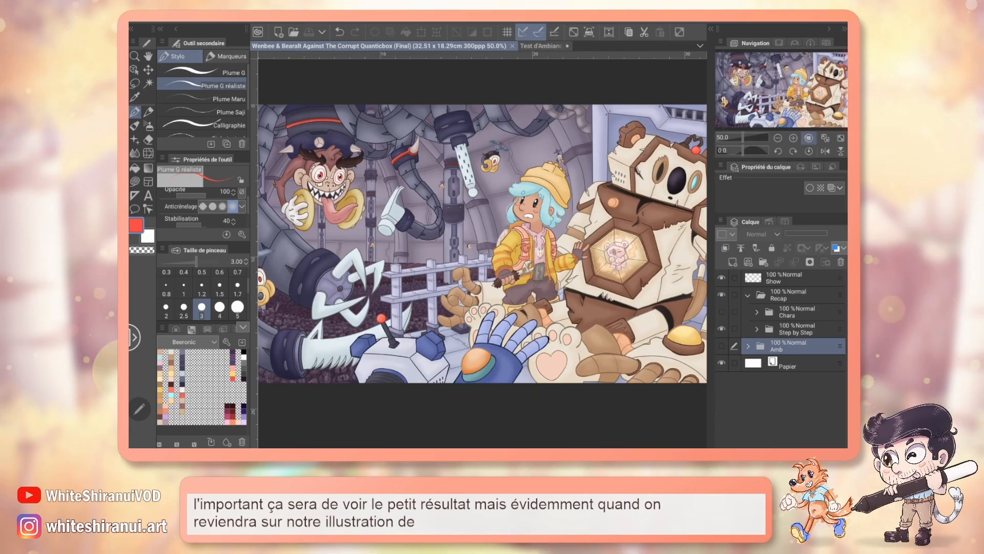
scroll(498, 255, "up", 2)
left_click_drag(556, 215, 436, 272)
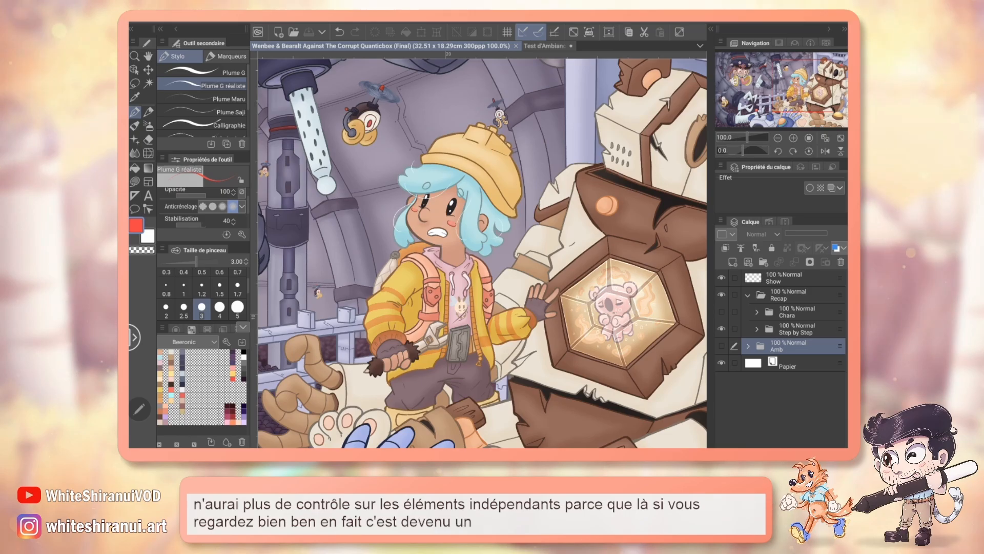
left_click(721, 329)
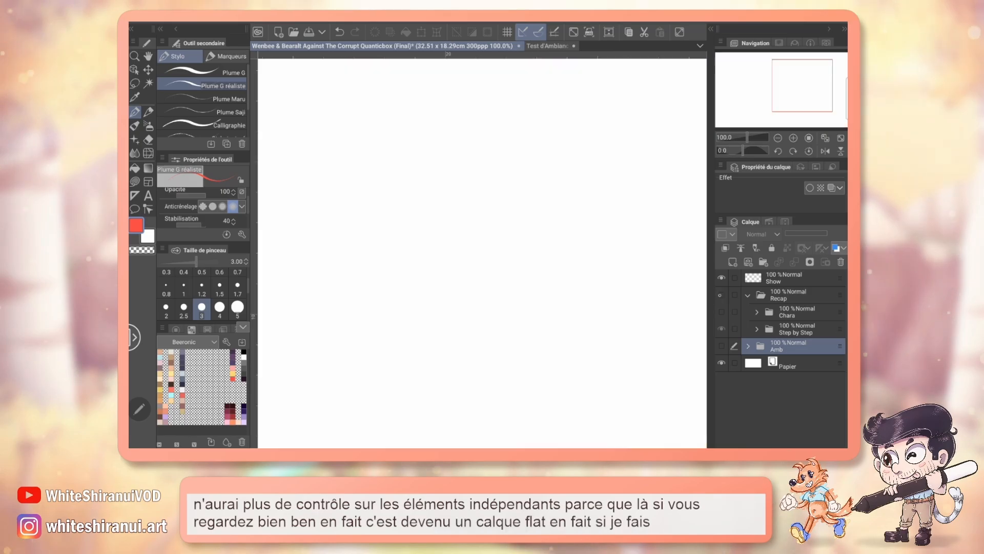
left_click(721, 329)
Step: Lasso the area around the blue-haired character, move it on the Line + Colo layer, and undo the move and deselect
left_click(134, 181)
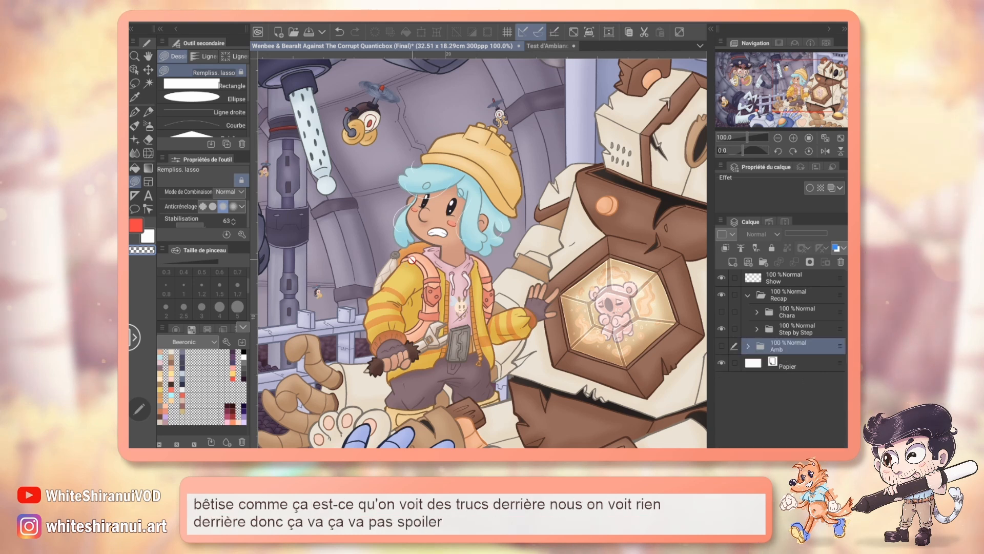
left_click(135, 84)
left_click_drag(482, 93, 493, 94)
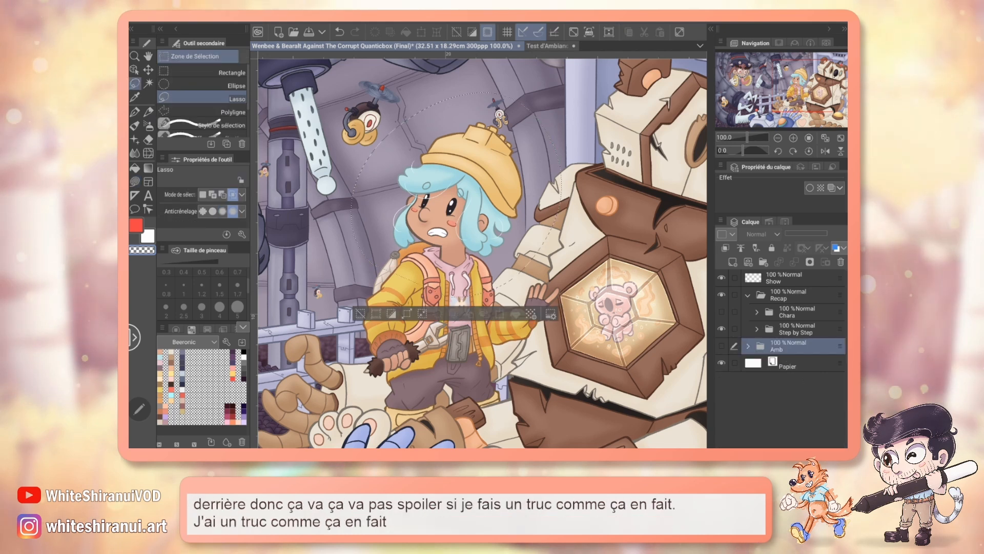
key("k")
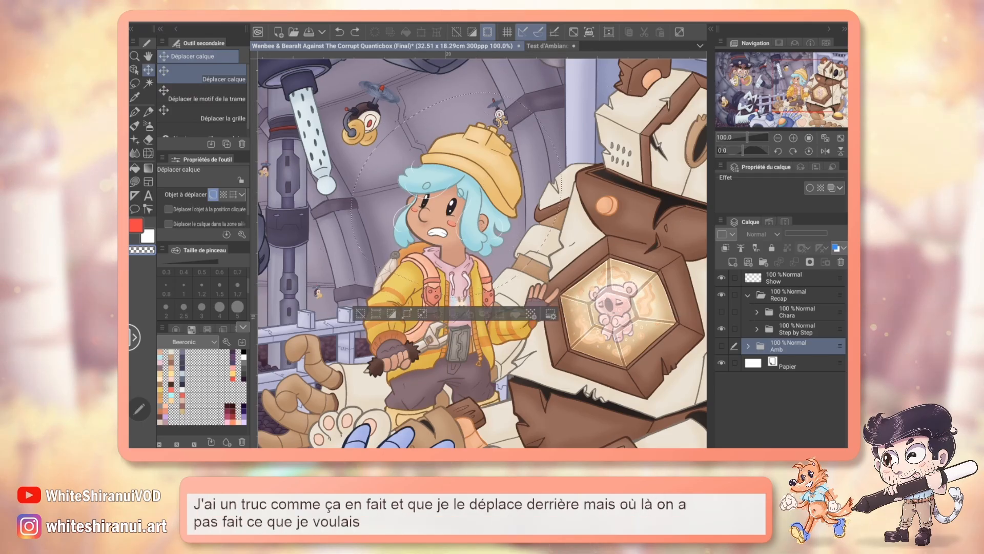
left_click(756, 329)
left_click(799, 413)
mouse_move(467, 232)
left_mouse_down()
mouse_move(562, 277)
mouse_move(539, 296)
left_mouse_up()
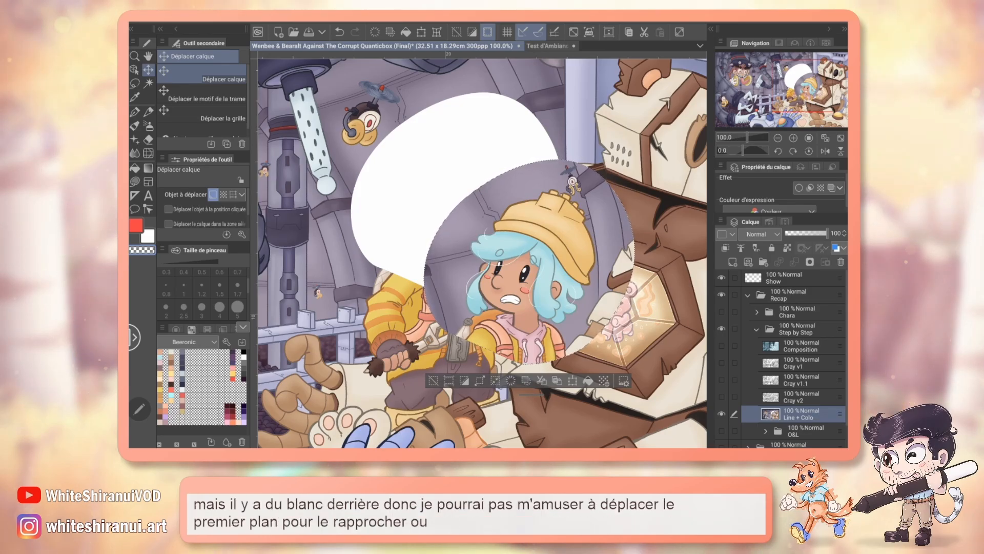
key("ctrl+z")
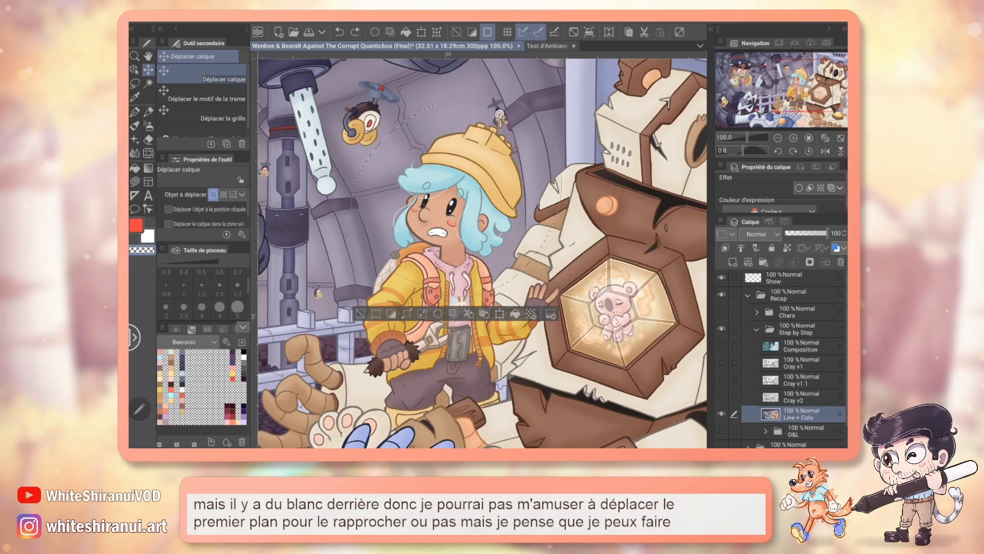
key("ctrl+d")
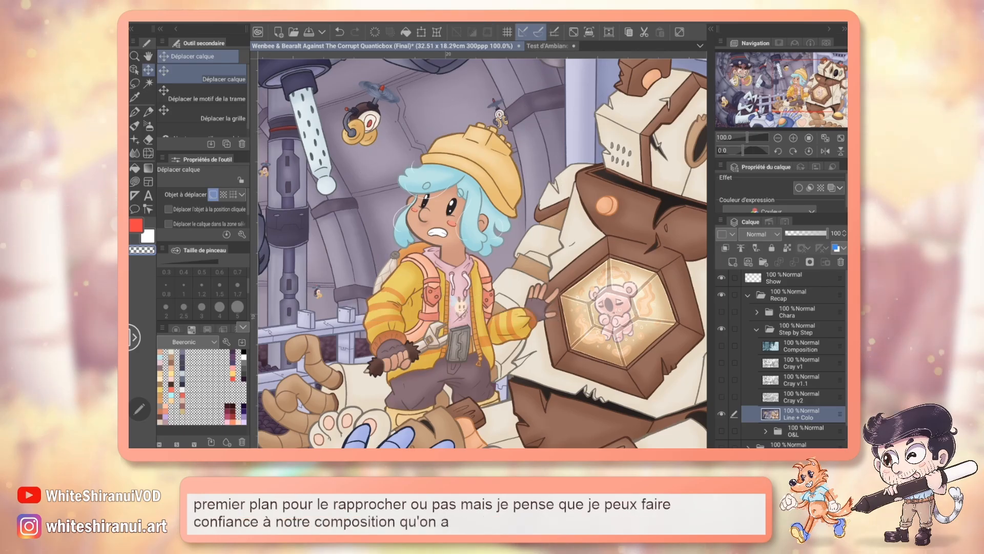
Step: Collapse the Step by Step folder and return to the Test d'Ambiance et Perfectionnement document
mouse_move(796, 88)
left_mouse_down()
mouse_move(768, 79)
mouse_move(793, 92)
left_mouse_up()
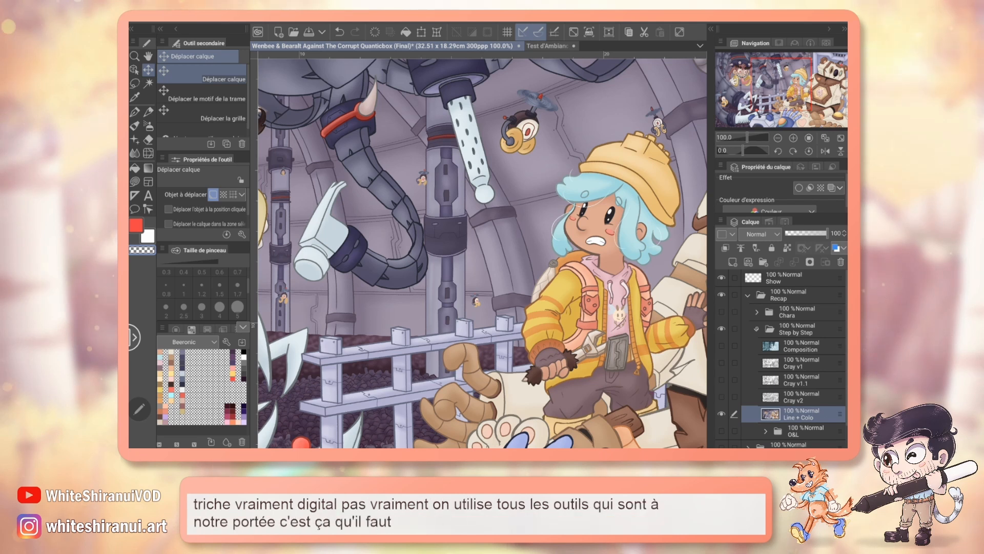
left_click(757, 329)
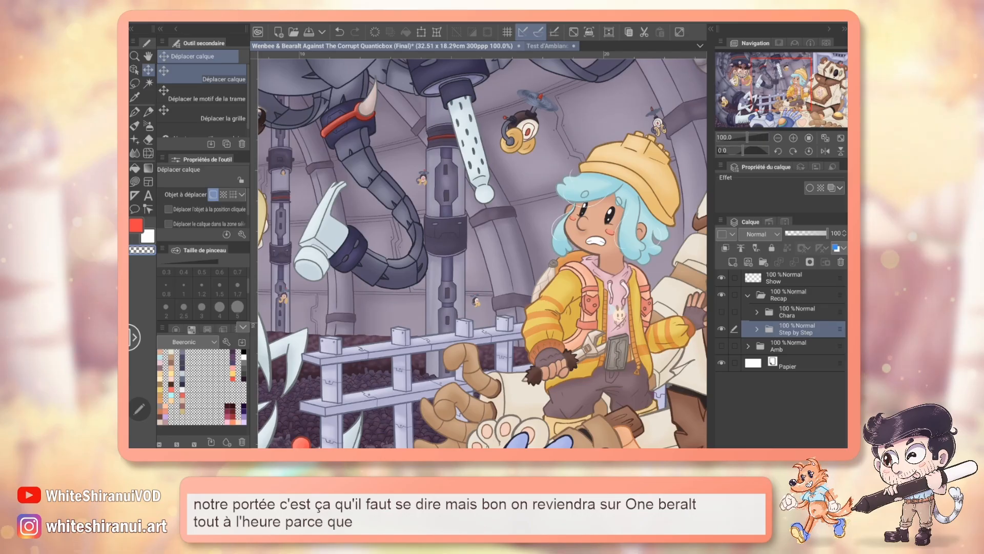
left_click(546, 46)
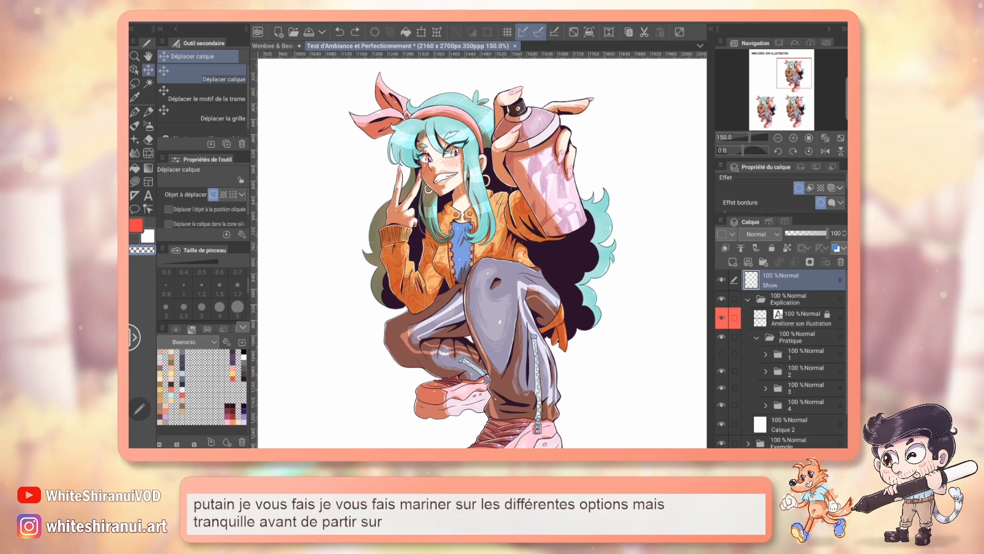
Step: Collapse the Explication folder and hide it to reveal the full-page example illustration
left_click(748, 299)
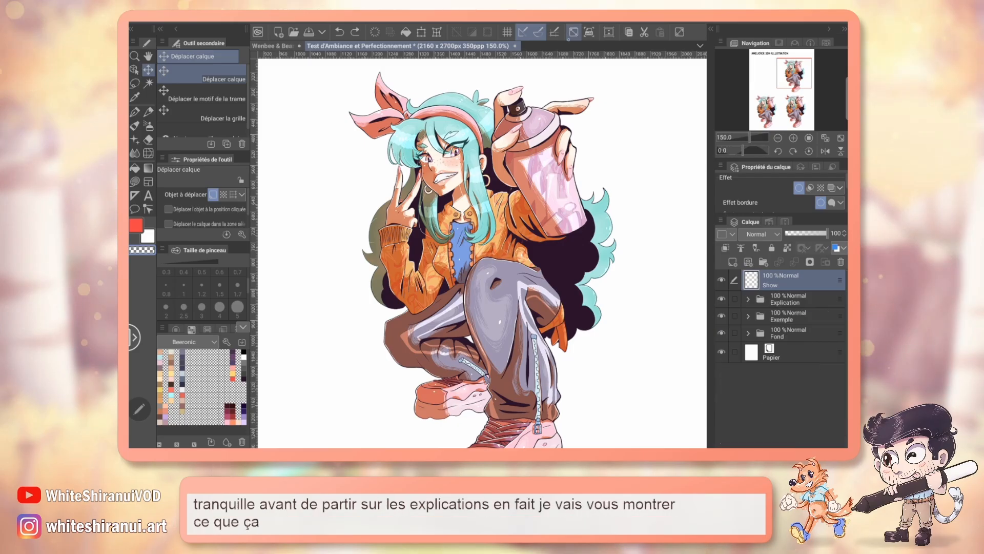
key("ctrl+0")
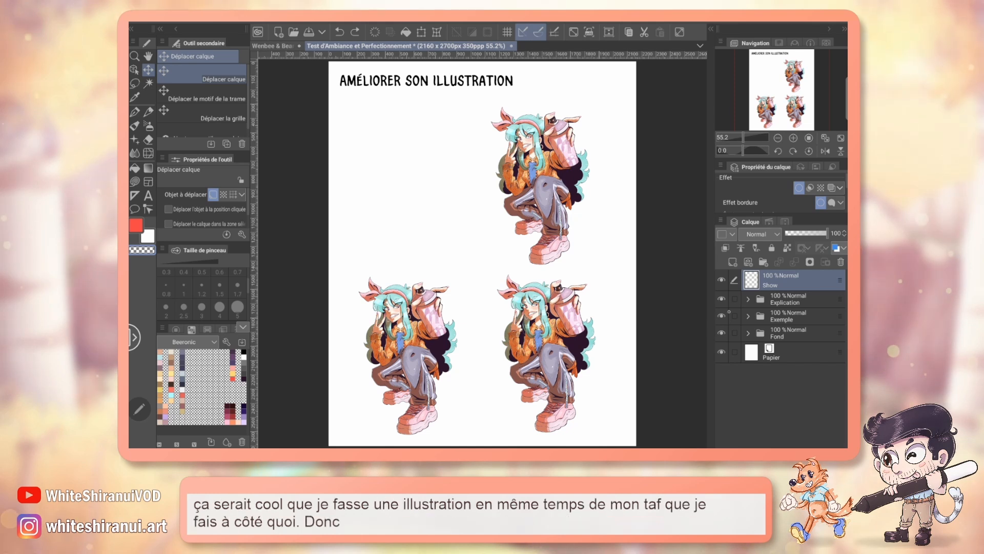
left_click(722, 299)
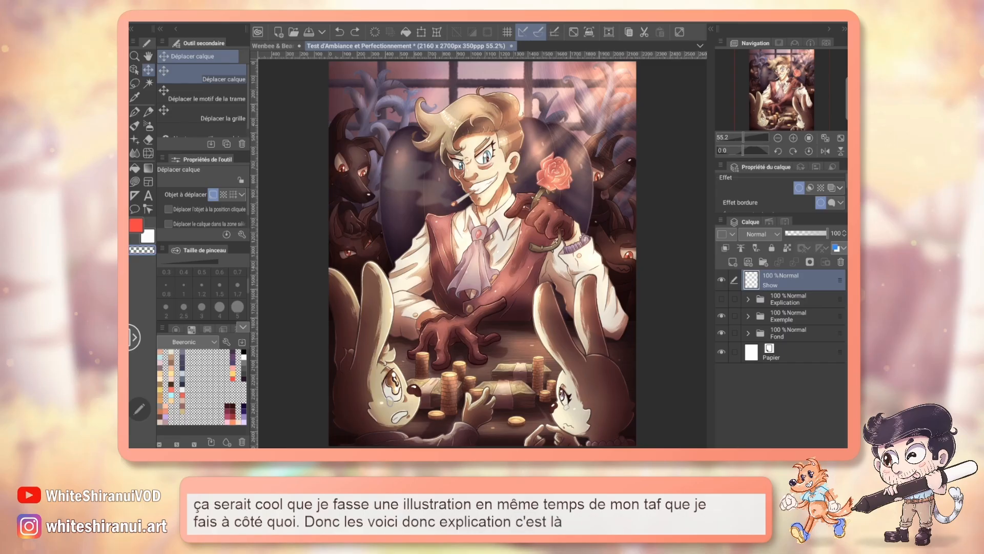
Step: Show the Line Copie 2 layer in Illu A's Comparaison folder, and collapse Comparaison and Illu A again
left_click(747, 316)
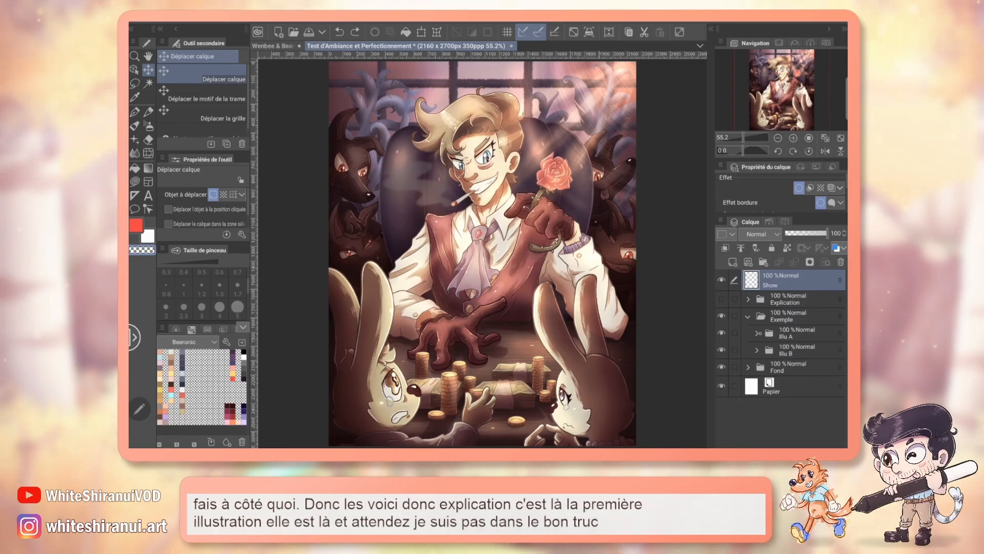
left_click(757, 332)
left_click(765, 350)
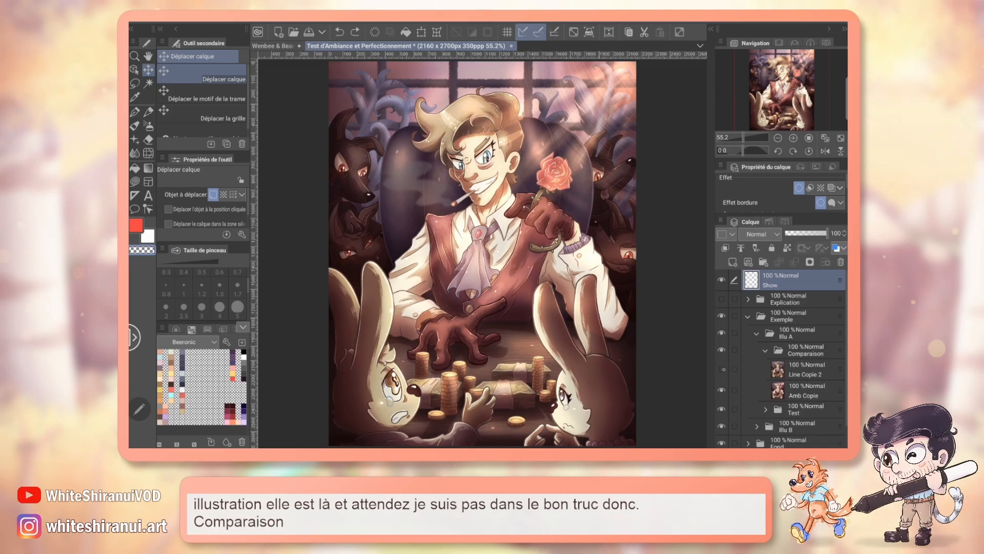
left_click(721, 369)
left_click(765, 350)
left_click(757, 333)
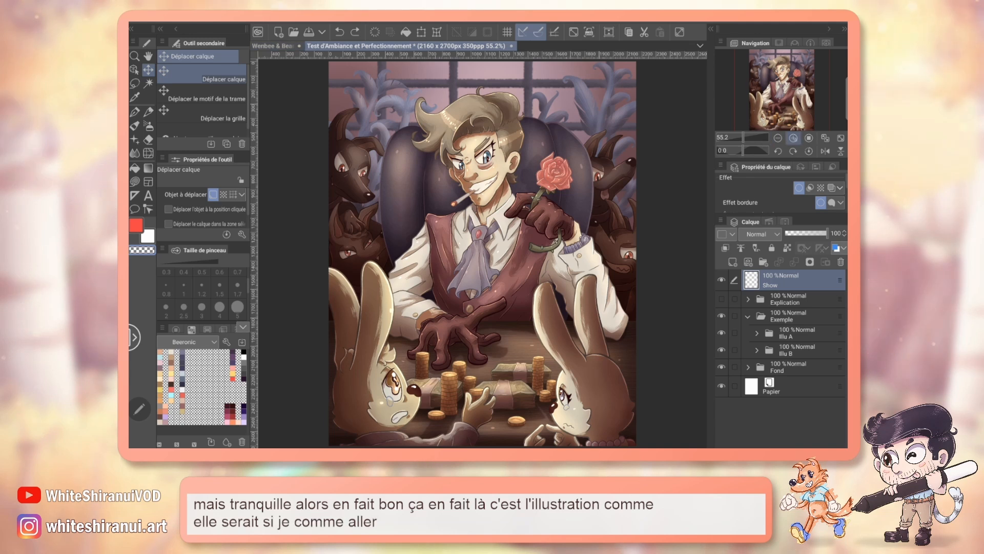
Step: Examine the blond man, the dogs and the background of the example illustration at 100% to 150% zoom
left_click(795, 138)
left_click(796, 138)
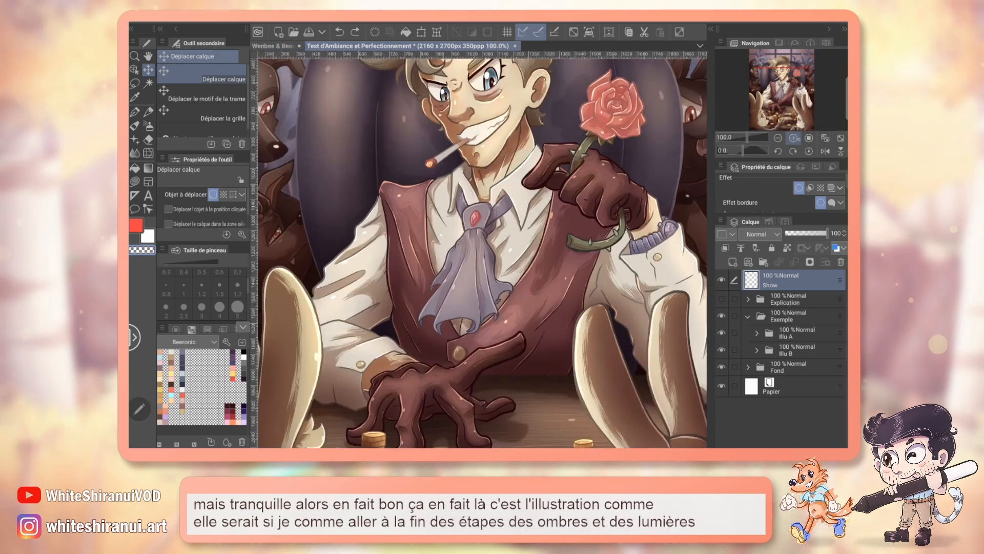
left_click(794, 138)
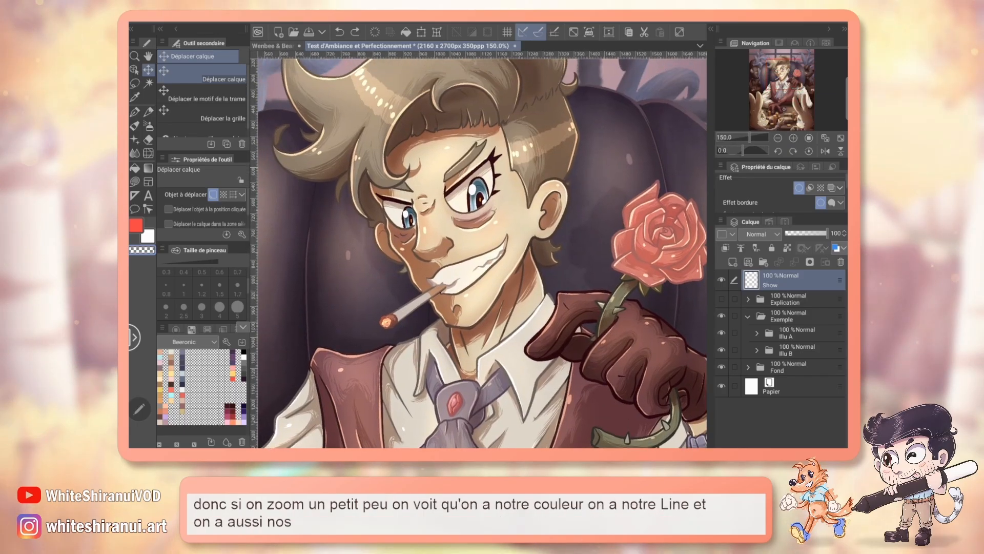
mouse_move(785, 79)
left_mouse_down()
mouse_move(790, 100)
mouse_move(769, 80)
left_mouse_up()
left_click_drag(750, 137, 746, 138)
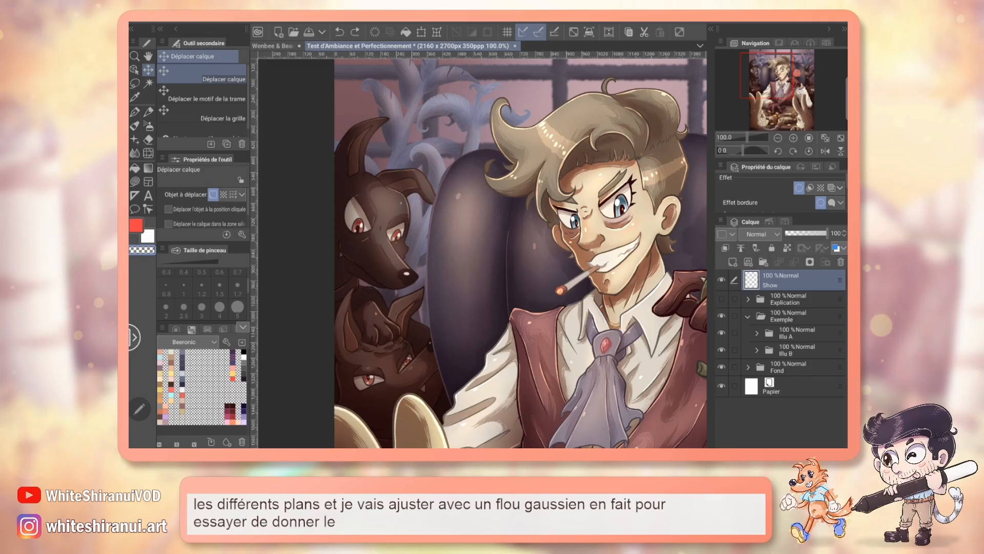
left_click_drag(775, 77, 778, 70)
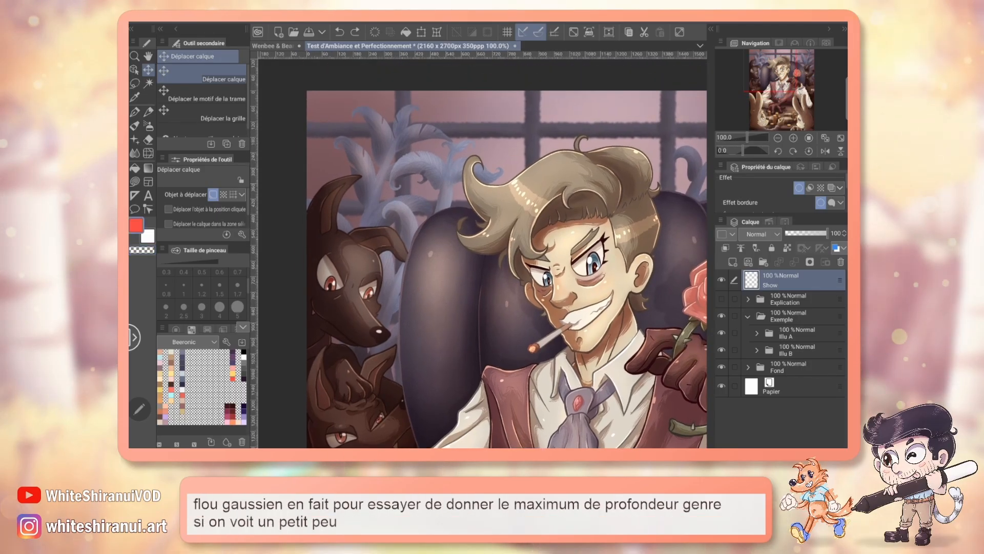
Step: Circle the window grille, the plant and the upper dog in red, label the grille 10 and the plant 7, and clear the annotations
key("p")
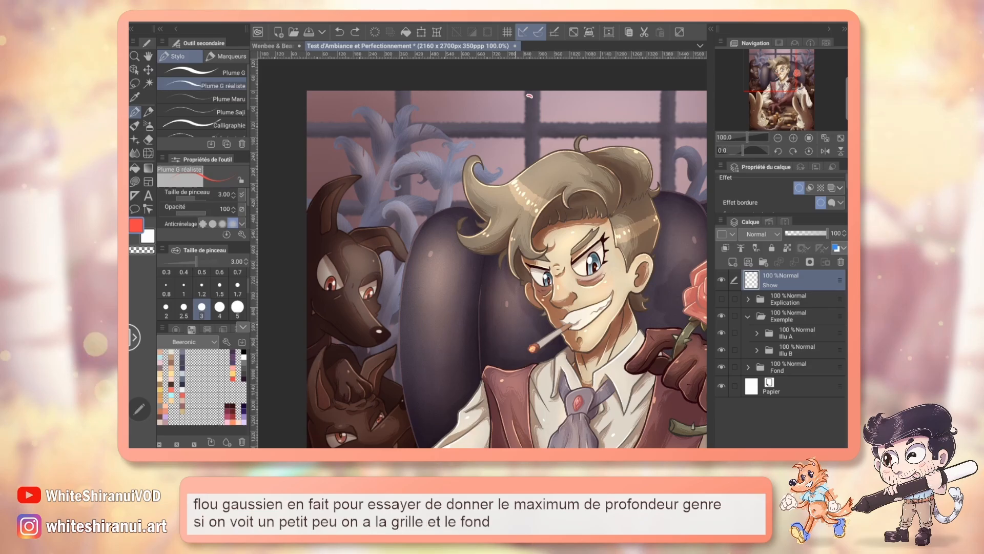
mouse_move(530, 95)
left_mouse_down()
mouse_move(515, 155)
mouse_move(567, 118)
left_mouse_up()
mouse_move(407, 100)
left_mouse_down()
mouse_move(389, 185)
mouse_move(395, 95)
left_mouse_up()
mouse_move(342, 240)
left_mouse_down()
mouse_move(357, 339)
mouse_move(380, 248)
mouse_move(311, 254)
left_mouse_up()
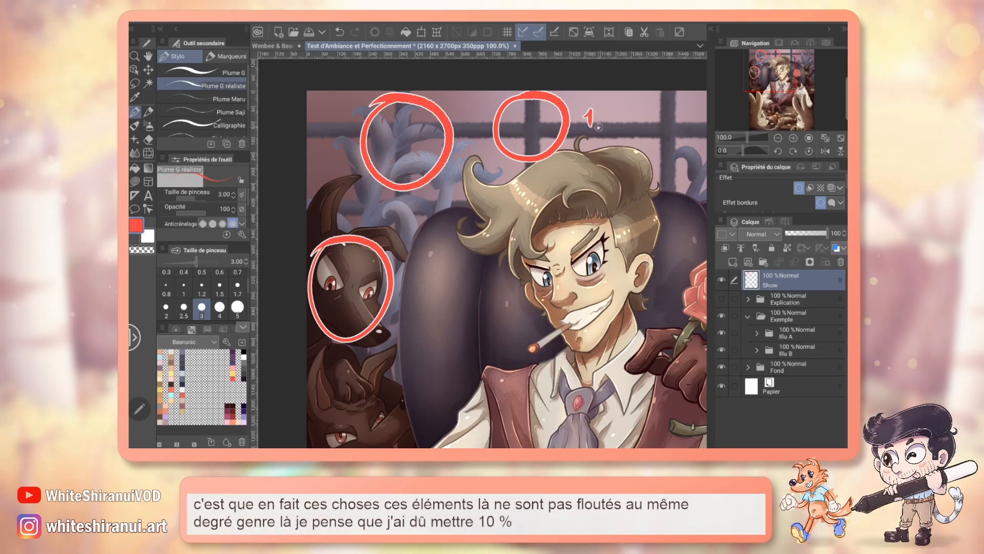
left_click_drag(604, 114, 601, 115)
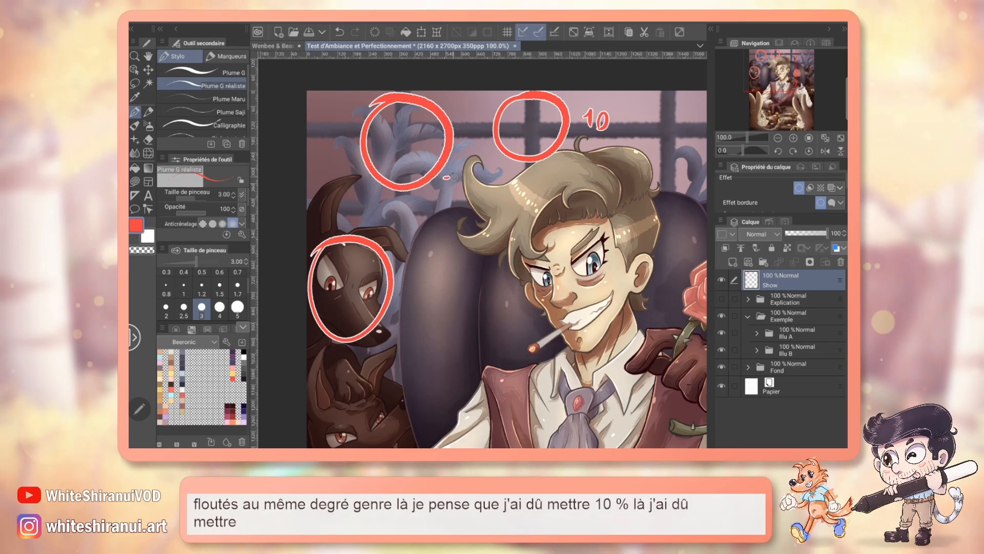
left_click_drag(449, 177, 449, 194)
left_click_drag(408, 270, 401, 312)
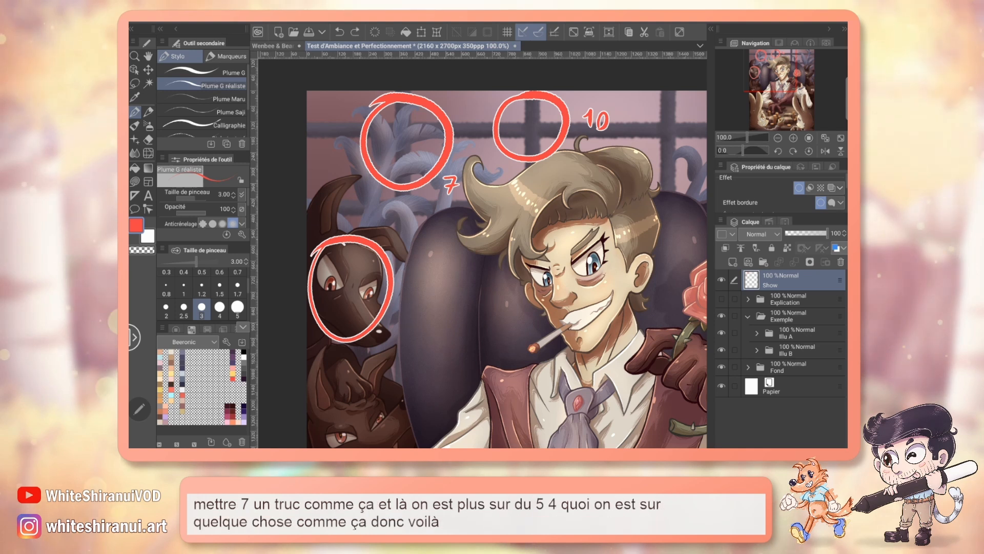
key("Delete")
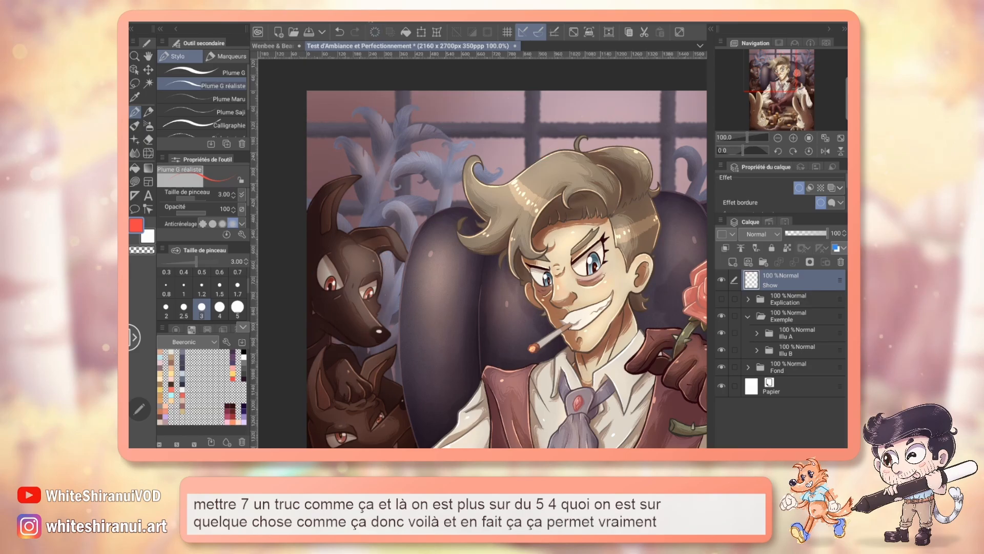
Step: Inspect the illustration at 100% zoom, from the window and the blond man down to the coins and rabbits
left_click_drag(506, 314, 458, 193)
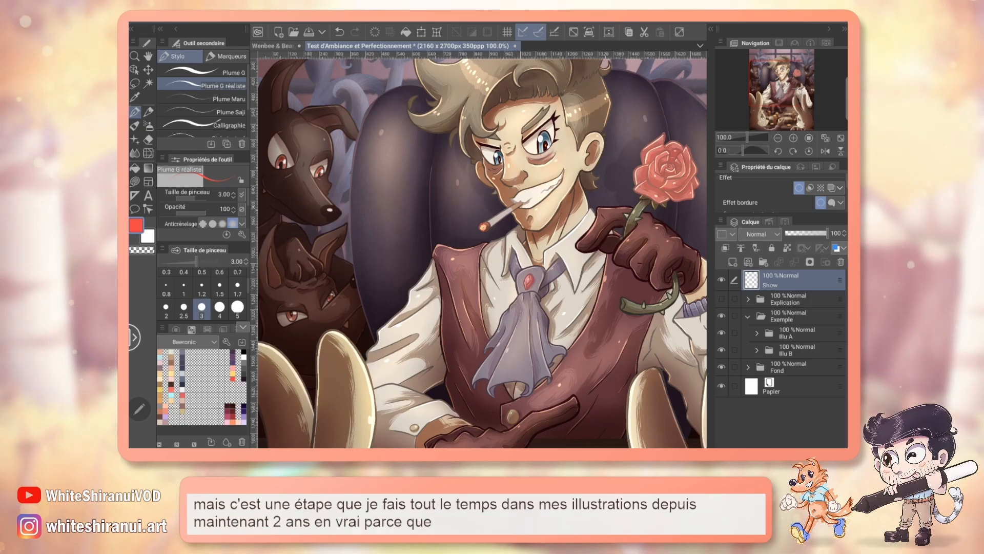
left_click_drag(797, 84, 794, 76)
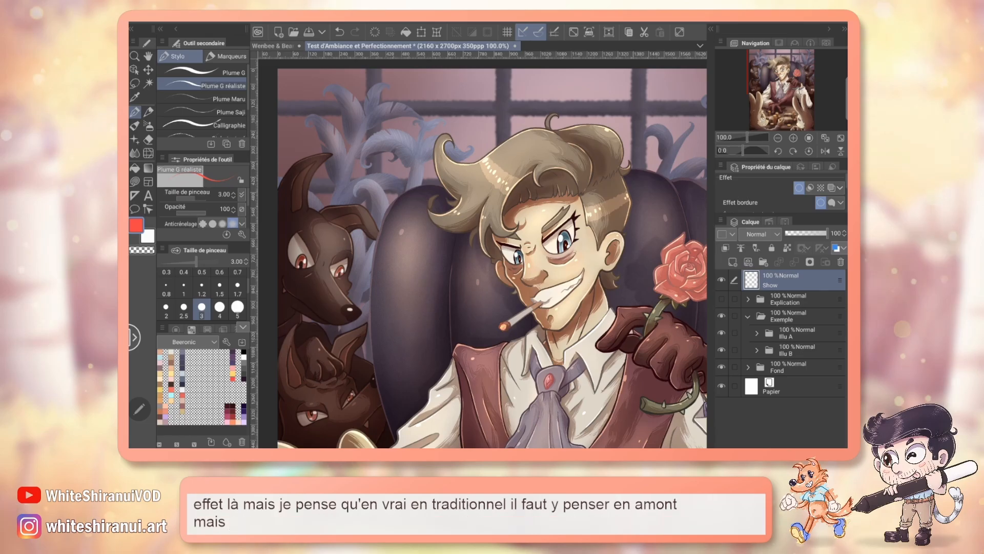
left_click_drag(792, 74, 792, 76)
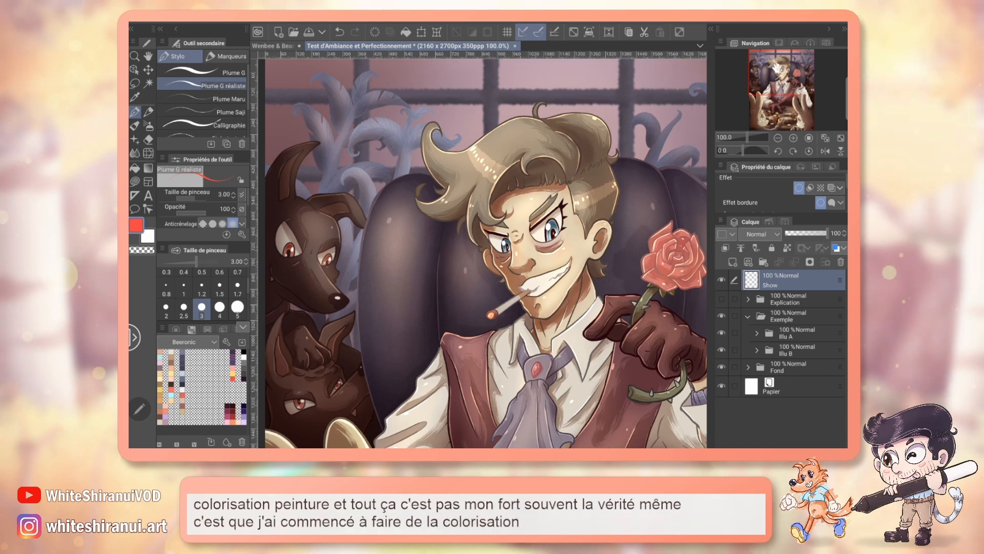
mouse_move(476, 246)
left_mouse_down()
mouse_move(474, 268)
mouse_move(495, 268)
left_mouse_up()
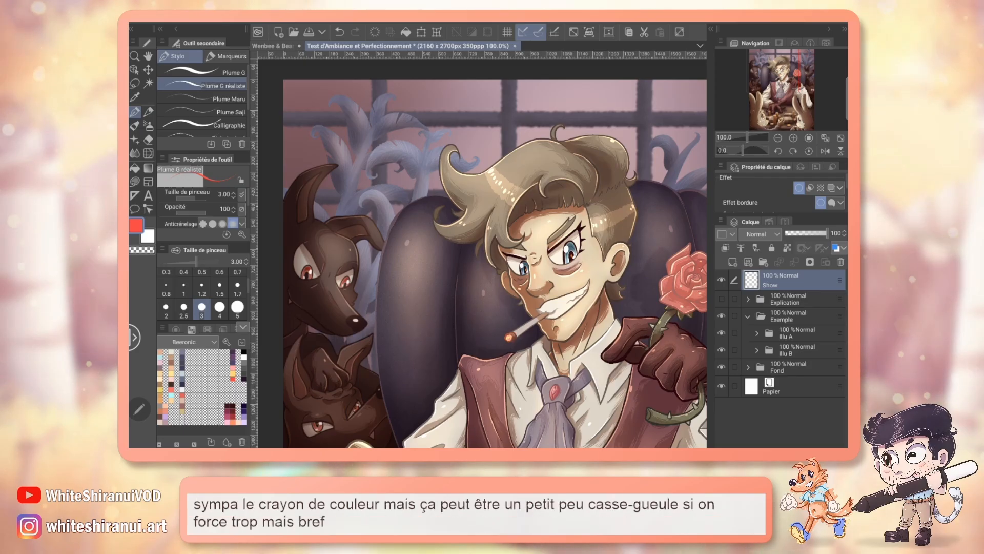
left_click_drag(492, 262, 488, 248)
left_click_drag(783, 73, 783, 108)
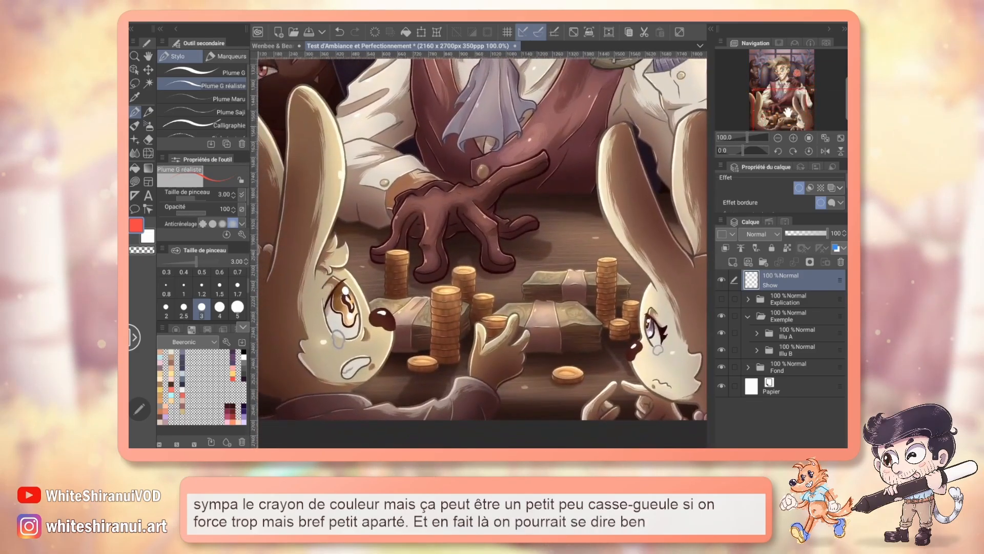
Step: Center the whole illustration at 50% zoom and expand the Illu A folder
left_click(777, 138)
left_click(777, 138)
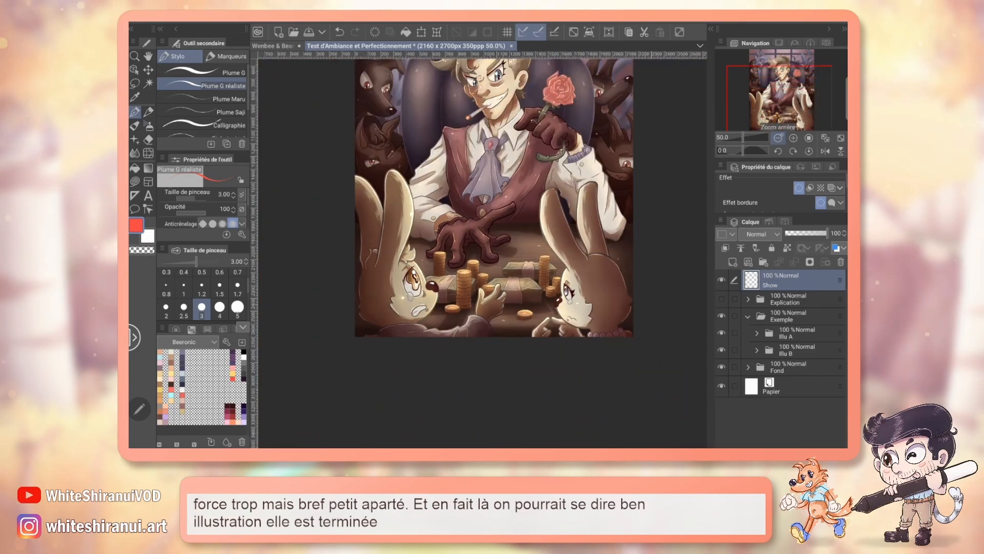
left_click_drag(481, 205, 456, 282)
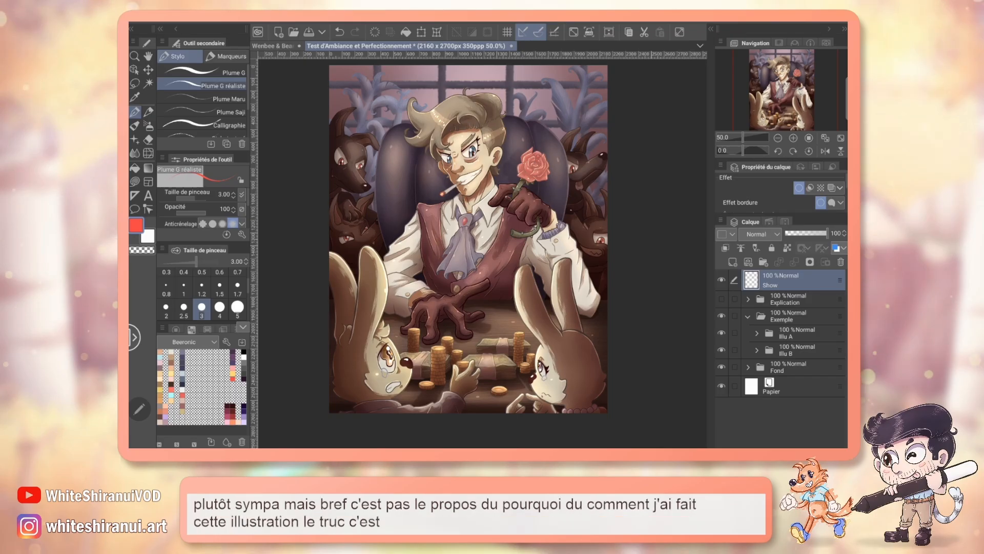
left_click(756, 333)
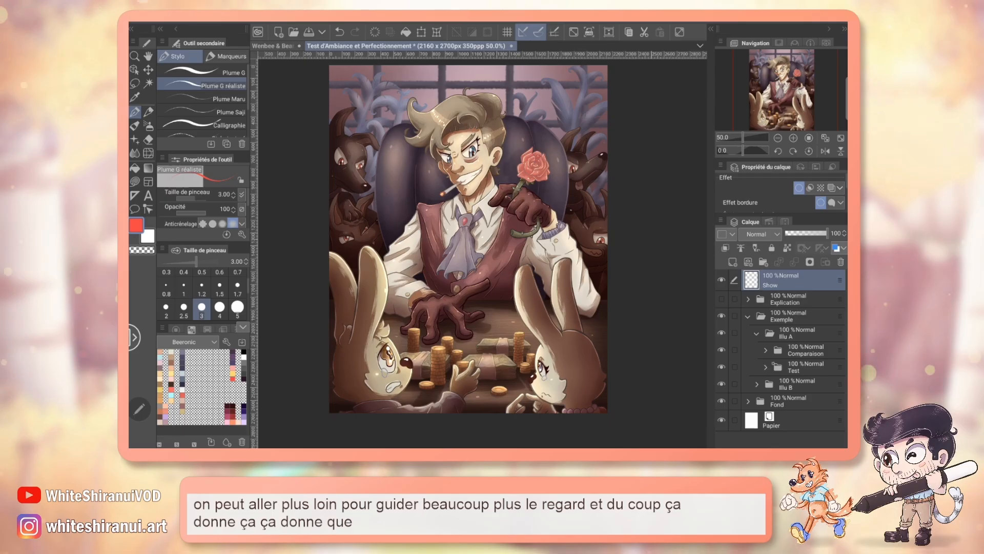
Step: Hide the Line Copie 2 layer in the Comparaison folder and compare the ambience version with it, inspecting the man and rabbits at 100% zoom
left_click(766, 350)
left_click(721, 368)
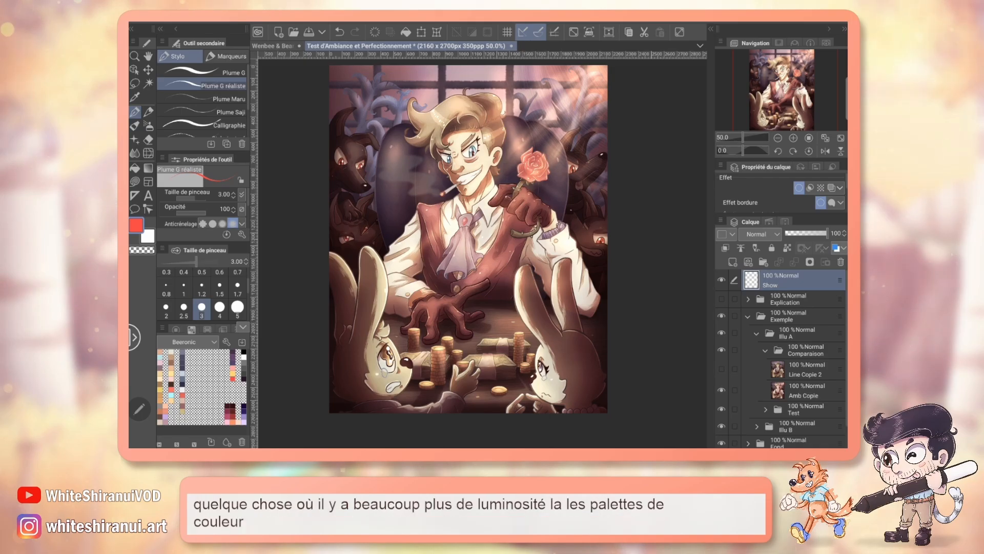
left_click(793, 138)
left_click(793, 138)
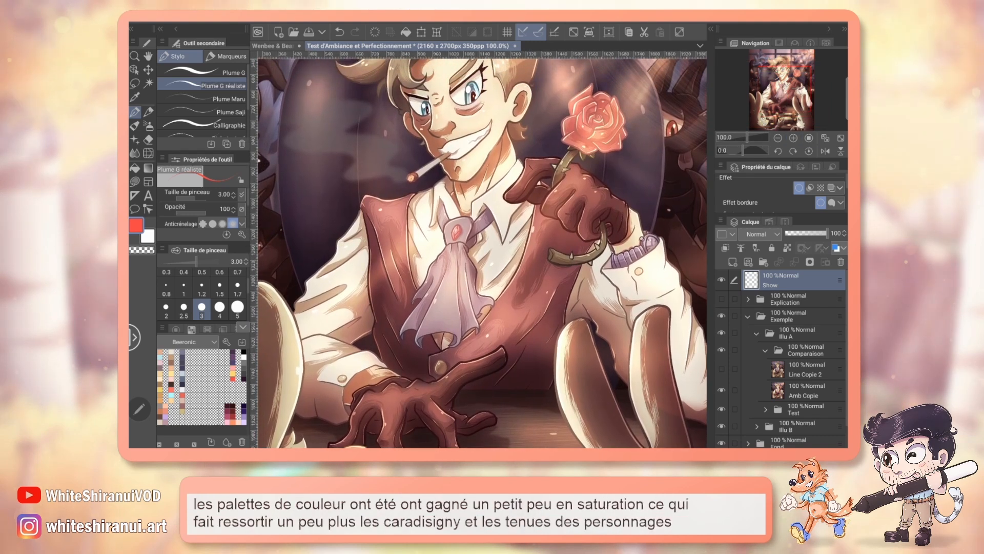
left_click_drag(785, 87, 786, 77)
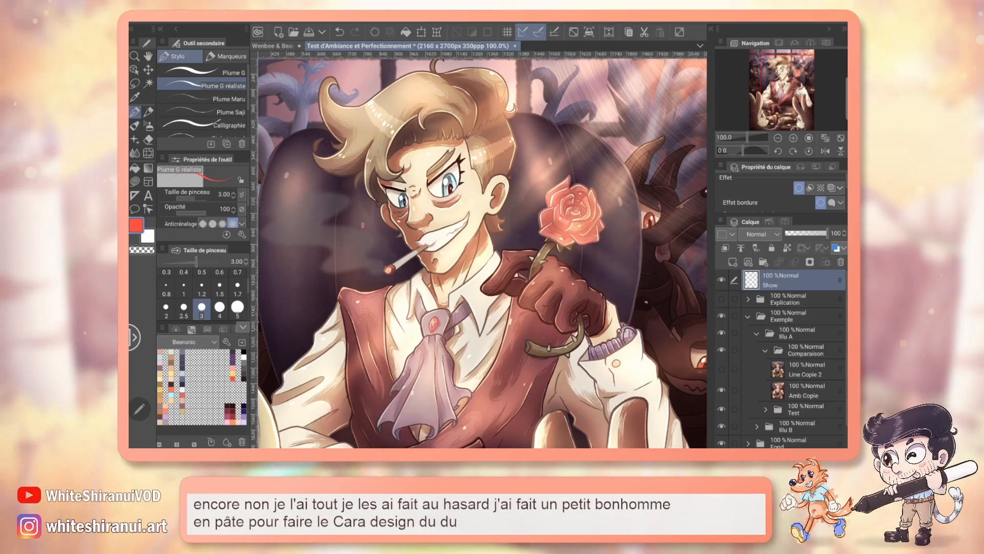
left_click_drag(512, 410, 575, 86)
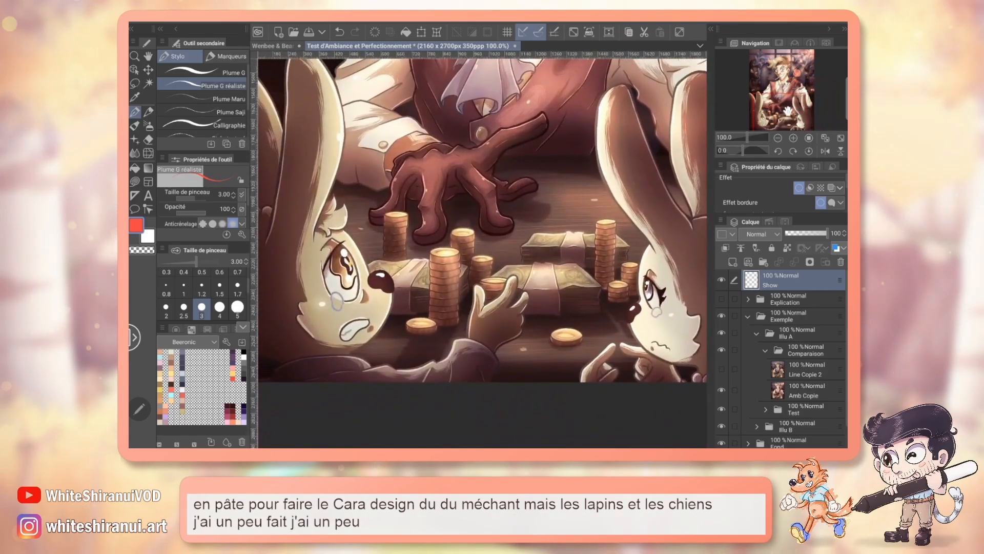
left_click_drag(788, 109, 794, 73)
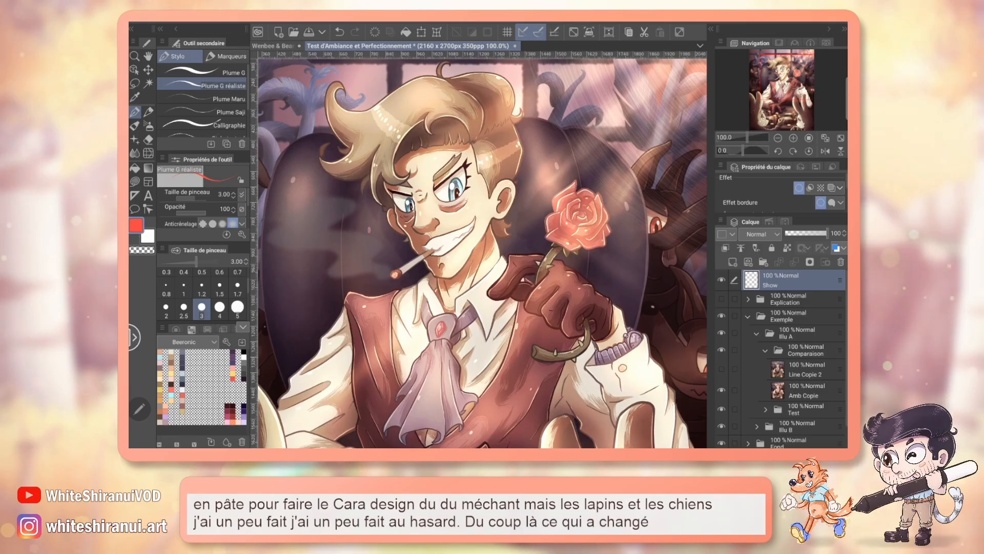
left_click(721, 368)
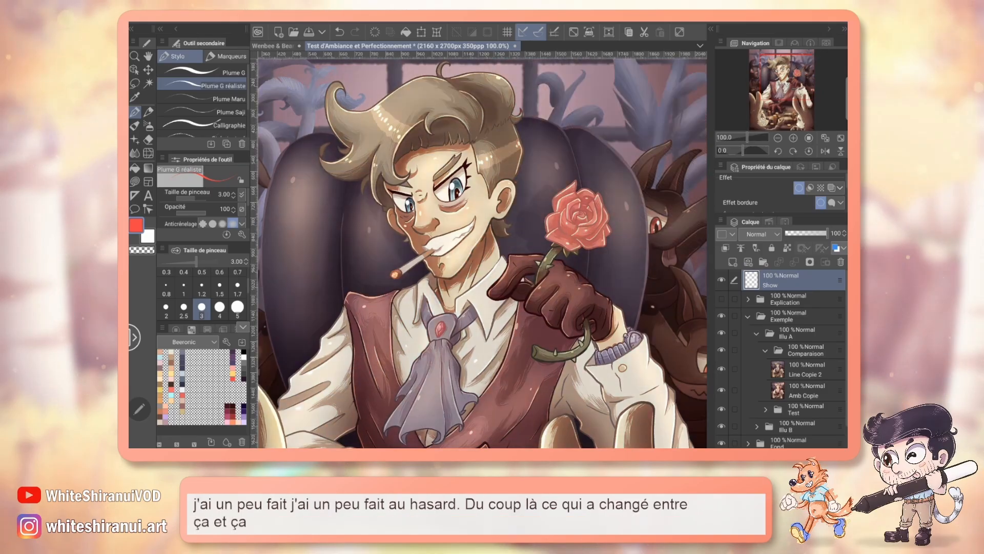
left_click(721, 369)
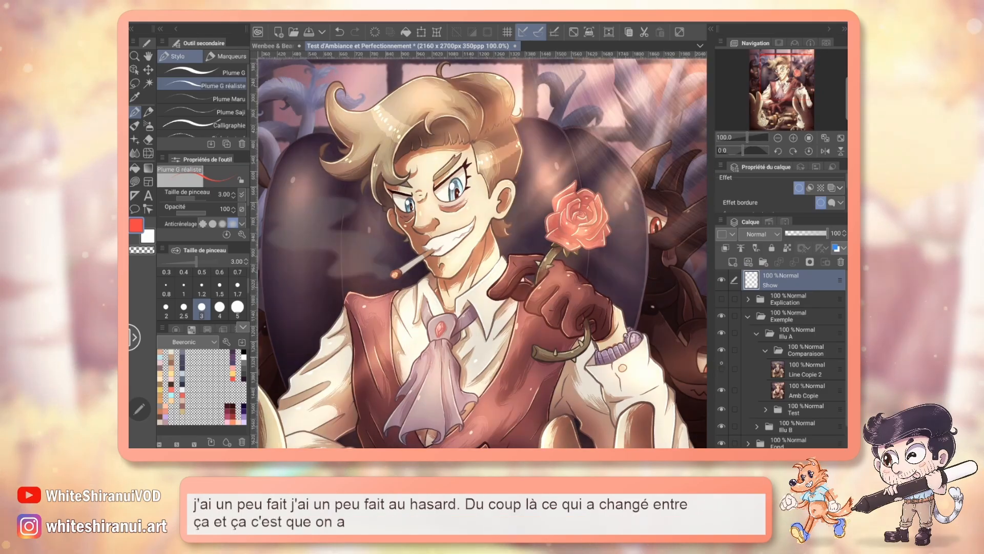
Step: Draw a red light-direction line from the illustration's upper-right corner to the cravat, circle the head and rose, and undo the marks
mouse_move(772, 83)
left_mouse_down()
mouse_move(792, 71)
mouse_move(789, 81)
left_mouse_up()
left_click(777, 138)
left_click(777, 138)
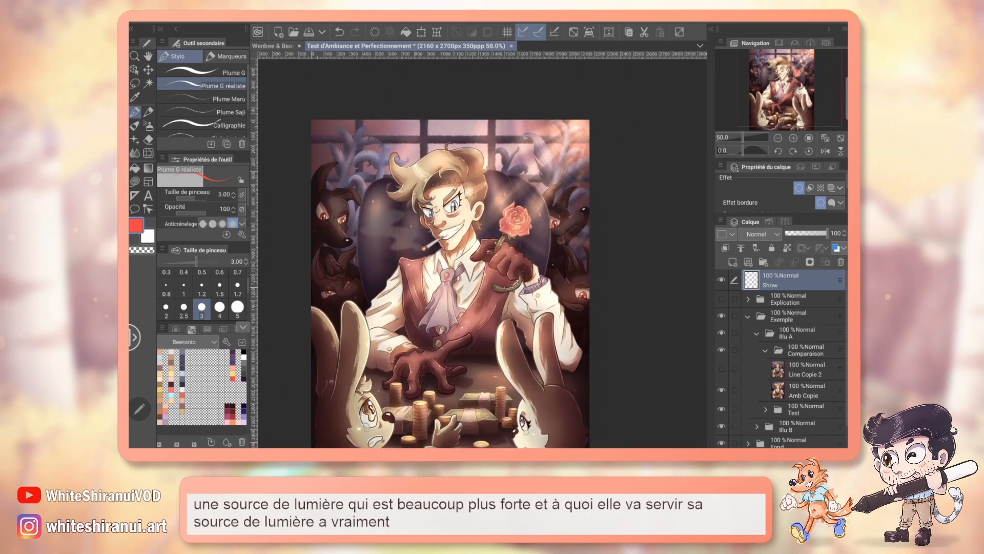
mouse_move(584, 130)
left_mouse_down()
mouse_move(486, 173)
mouse_move(430, 234)
mouse_move(428, 331)
left_mouse_up()
key("ctrl+z")
left_click_drag(588, 121, 526, 191)
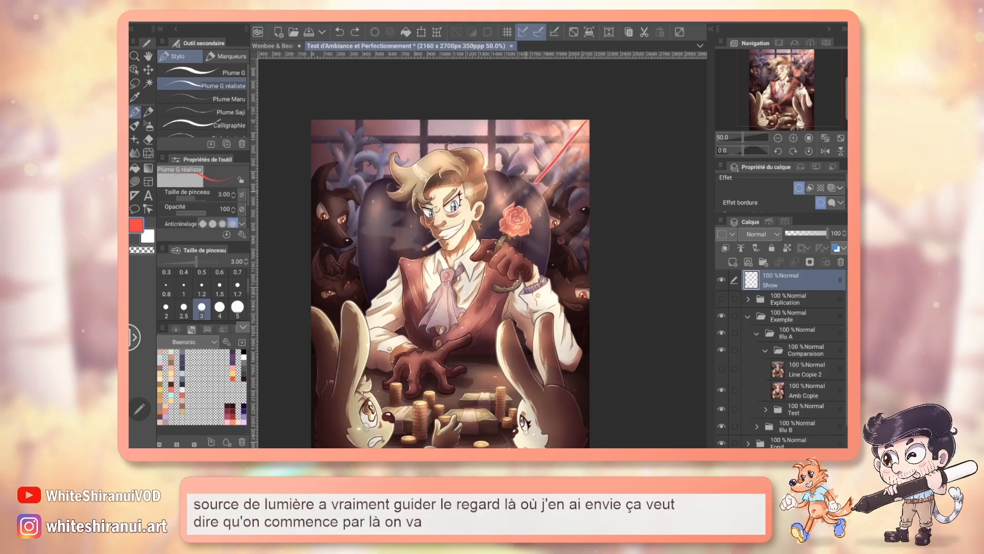
mouse_move(420, 210)
left_mouse_down()
mouse_move(491, 176)
mouse_move(506, 251)
left_mouse_up()
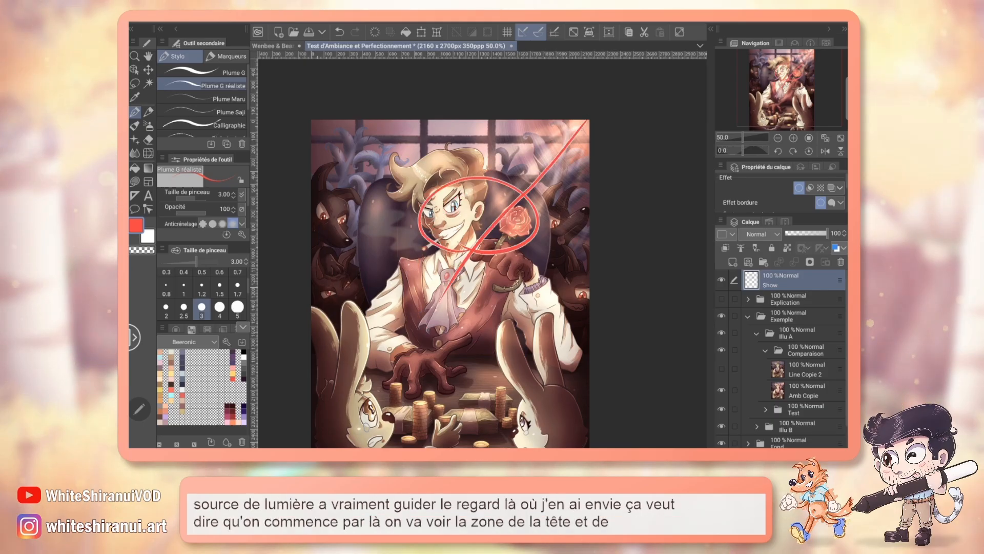
key("ctrl+z")
scroll(458, 257, "down", 2)
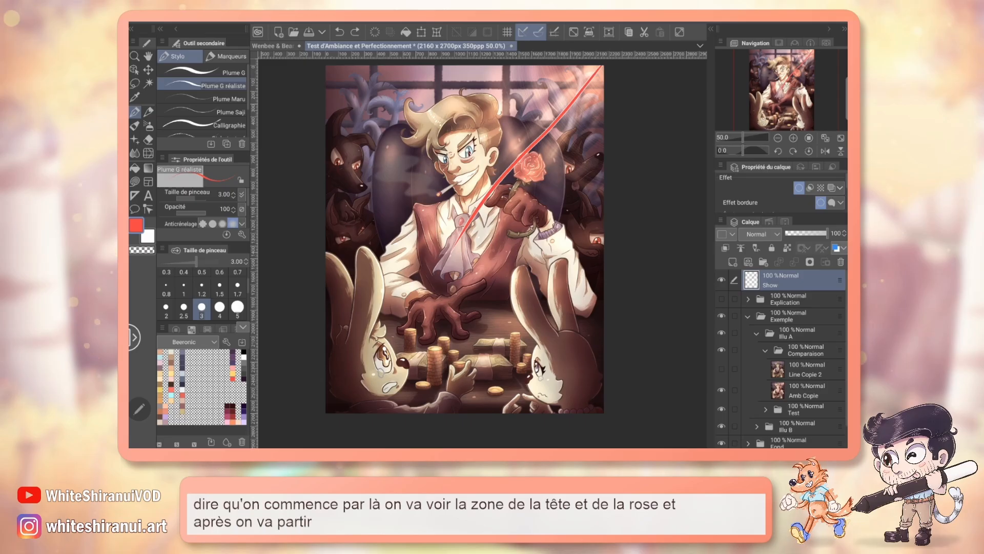
key("ctrl+z")
Step: Draw a red curved gaze path from the upper-right corner down past the coins, save the file, and undo the curve
mouse_move(597, 73)
left_mouse_down()
mouse_move(500, 157)
mouse_move(485, 410)
left_mouse_up()
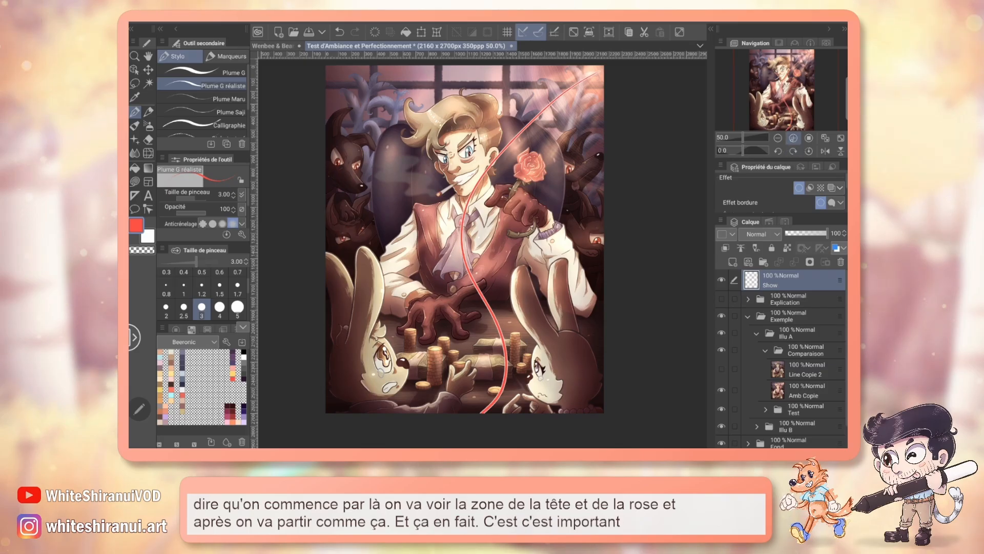
left_click(793, 138)
key("ctrl+s")
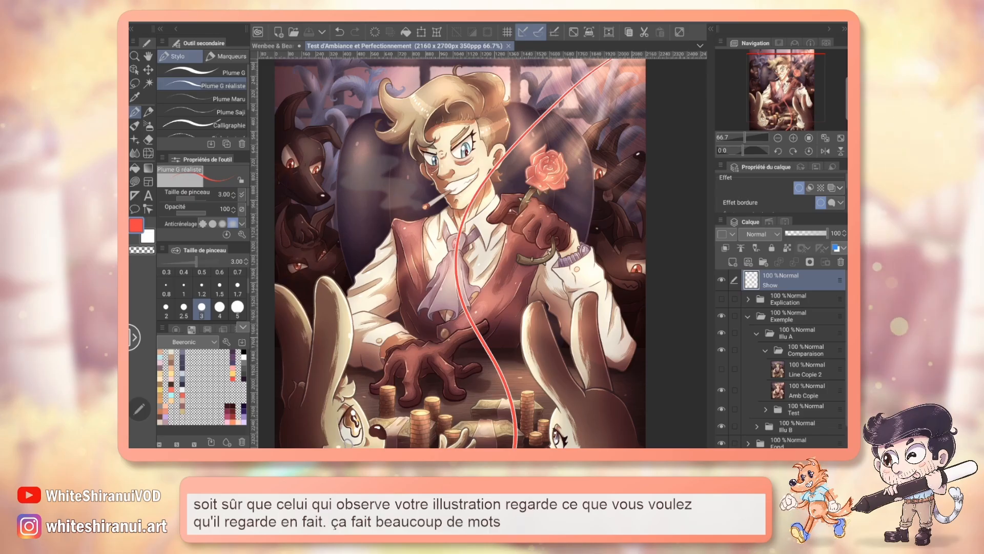
key("ctrl+z")
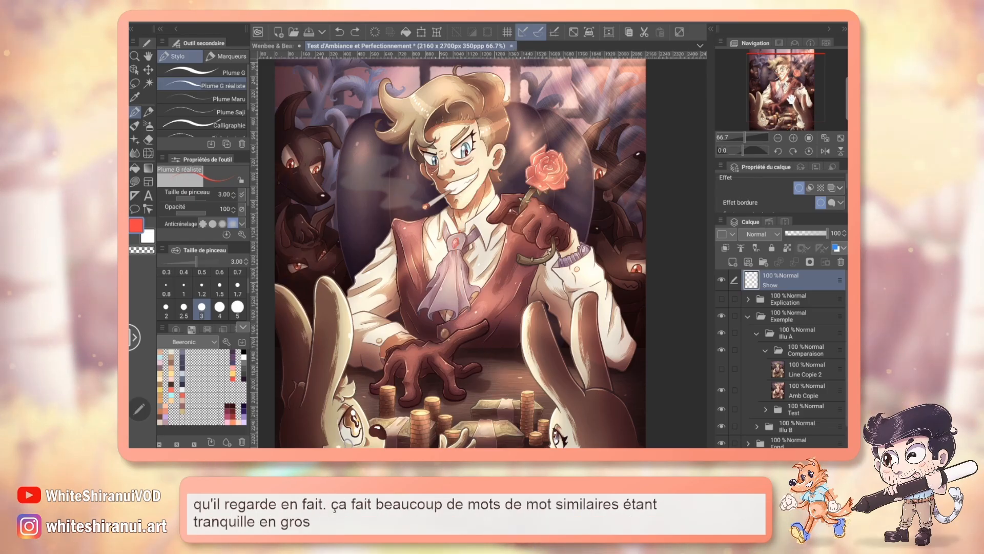
Step: Compare the coins and rabbits with and without the Line Copie 2 layer at 66.7% zoom
left_click_drag(792, 99, 793, 112)
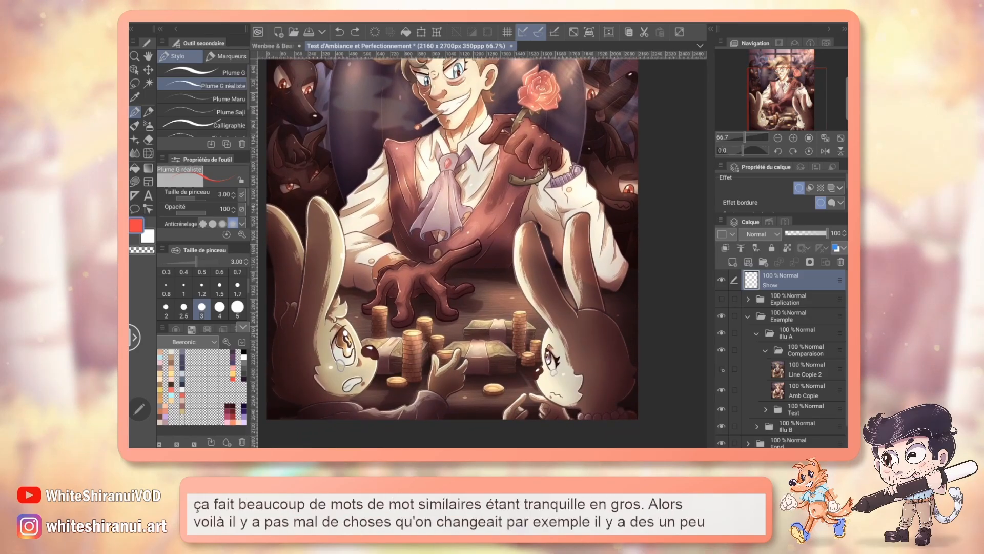
left_click(721, 366)
left_click(722, 366)
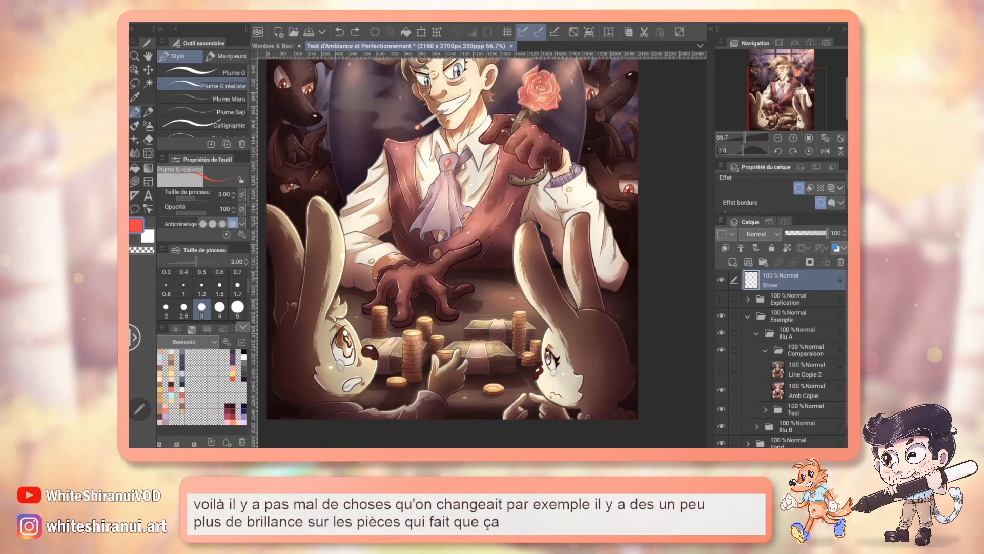
Step: Circle the cigarette smoke in red and compare that area with and without the Line Copie 2 layer
left_click_drag(793, 104, 792, 91)
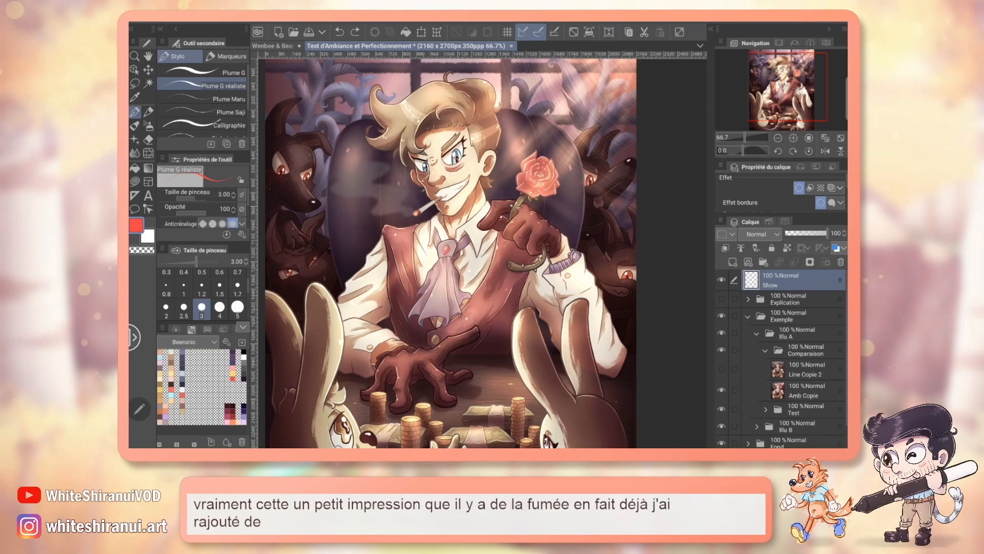
left_click_drag(359, 136, 353, 139)
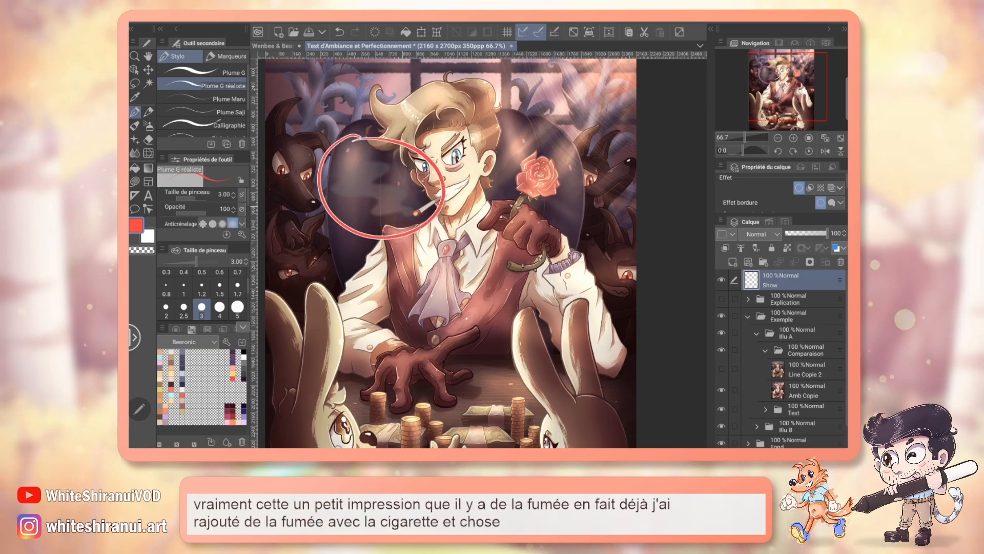
left_click(721, 368)
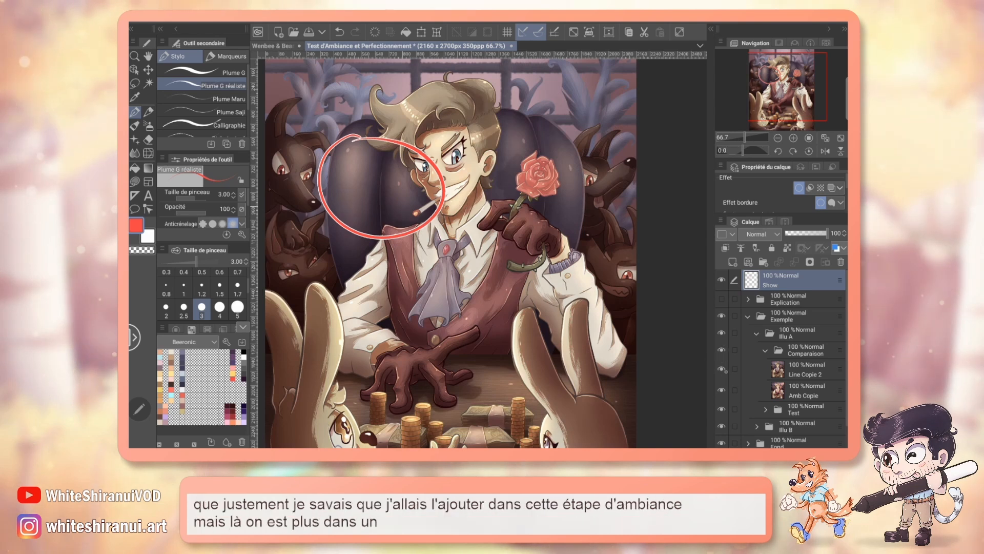
left_click(721, 368)
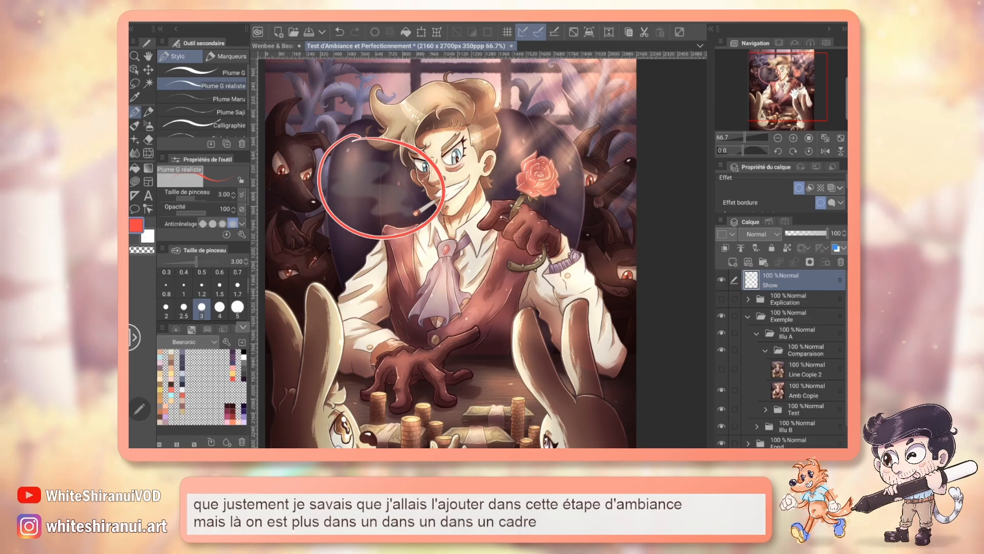
Step: Inspect the ambience version at 66.7% zoom and the light streaks over the window at 150%, and fit the illustration to the view
left_click_drag(451, 253, 454, 283)
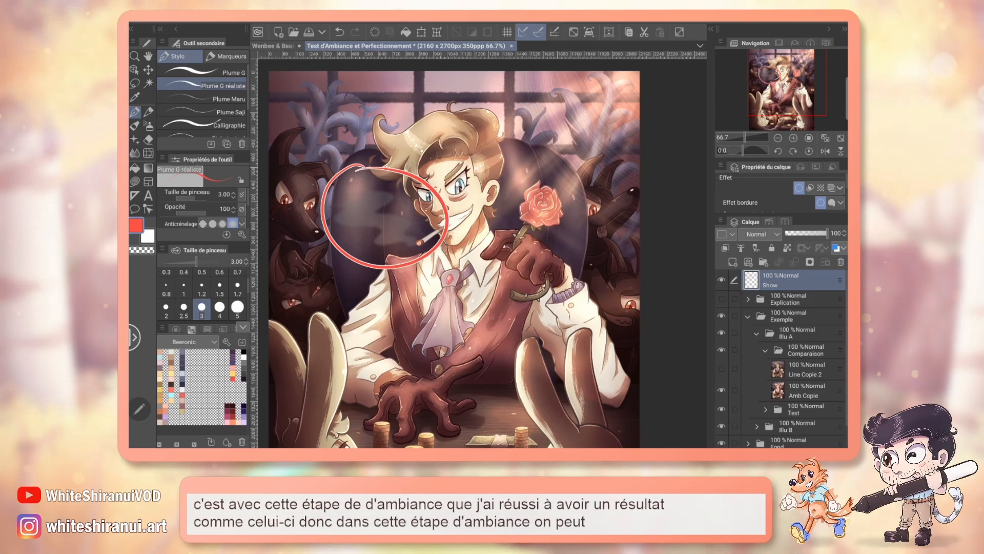
scroll(456, 251, "down", 3)
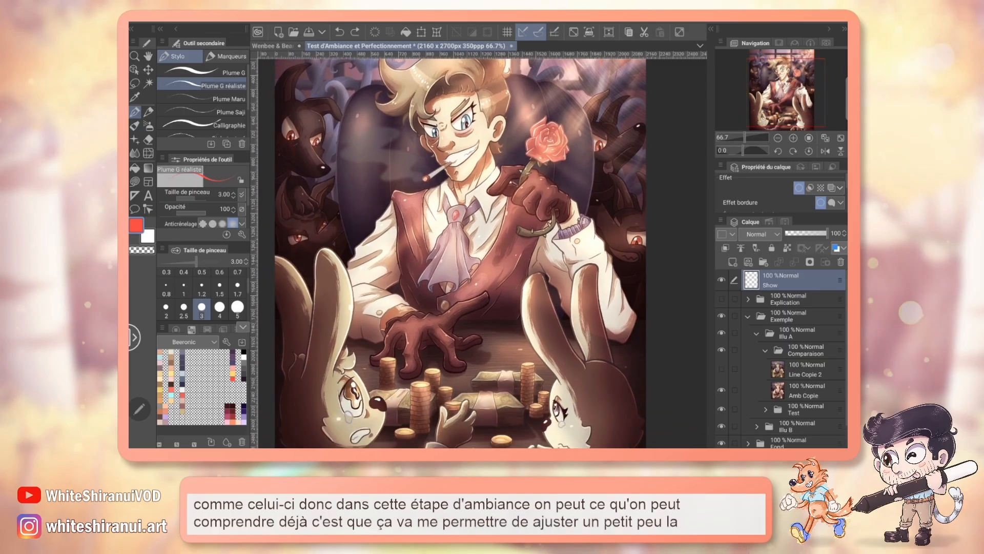
scroll(456, 251, "up", 3)
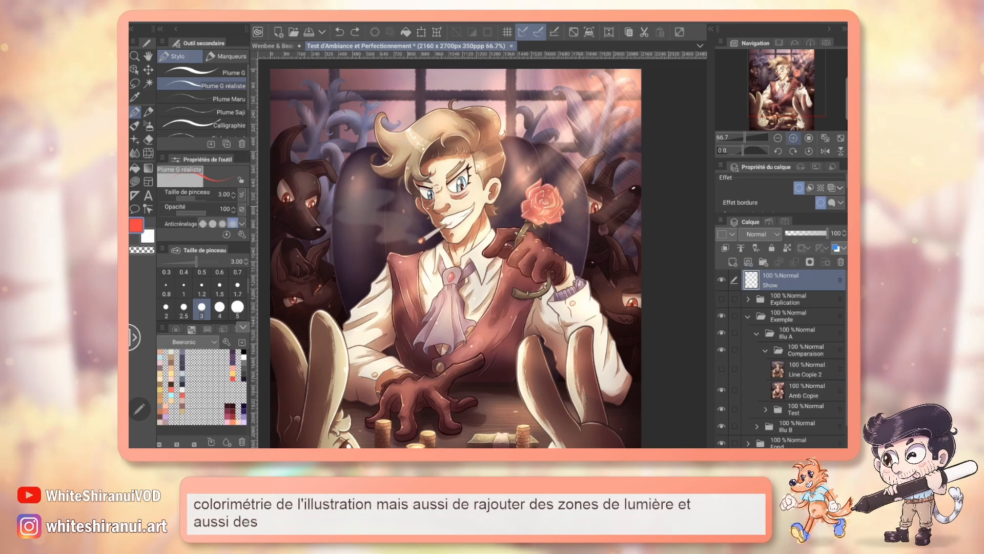
left_click(793, 138)
left_click(793, 138)
left_click_drag(788, 80, 808, 62)
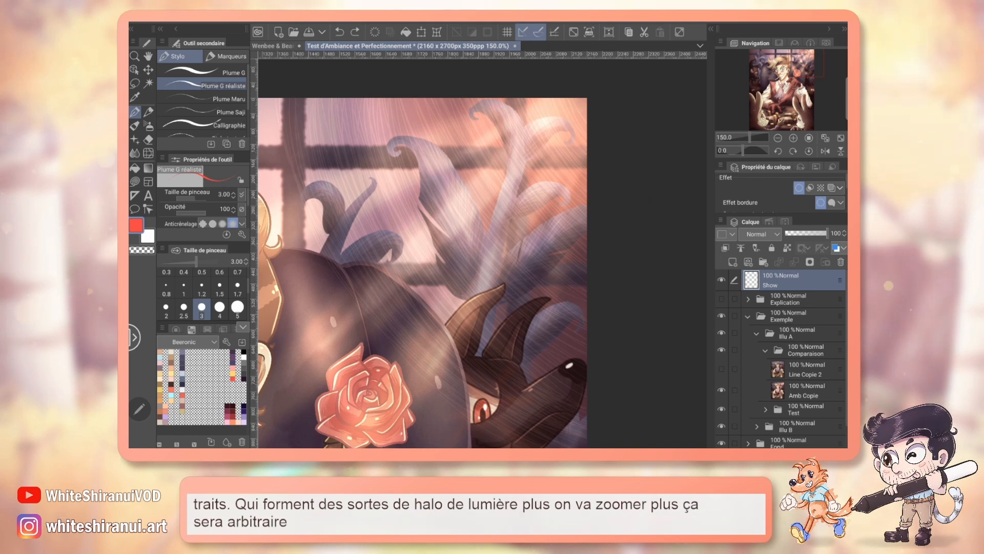
key("ctrl+0")
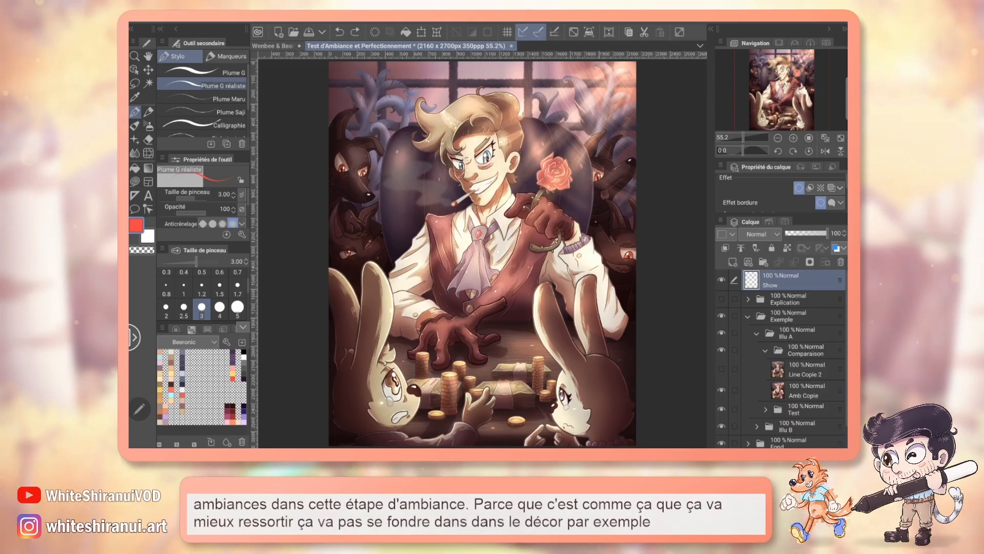
Step: Examine the plants, the dog and the light pattern around the window at 100% to 150% zoom
left_click(794, 137)
left_click(794, 138)
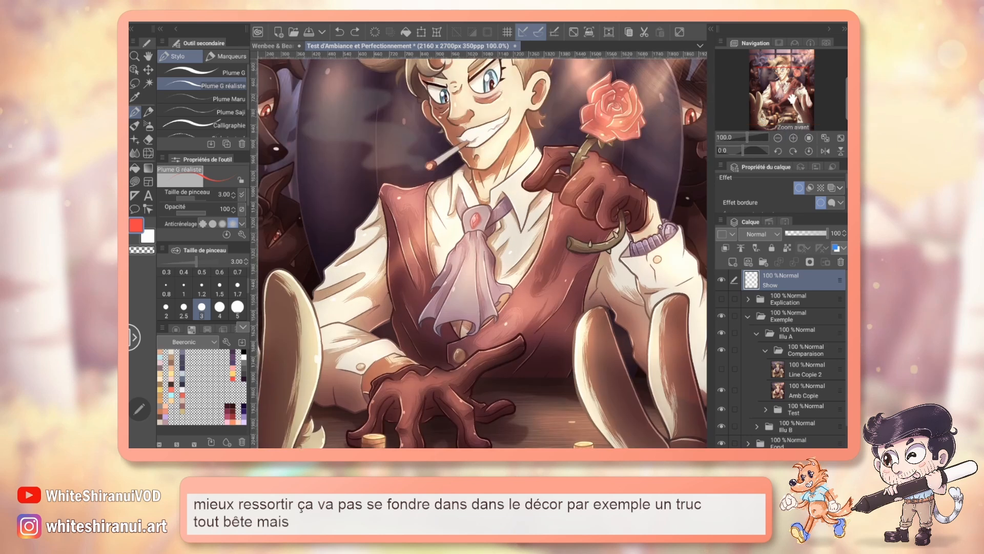
left_click_drag(782, 88, 768, 64)
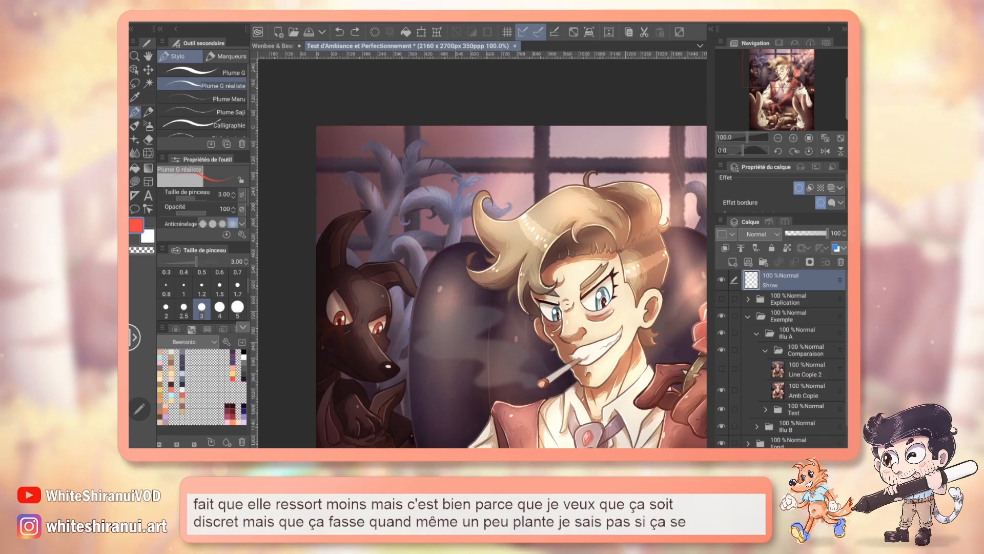
key("ctrl+plus")
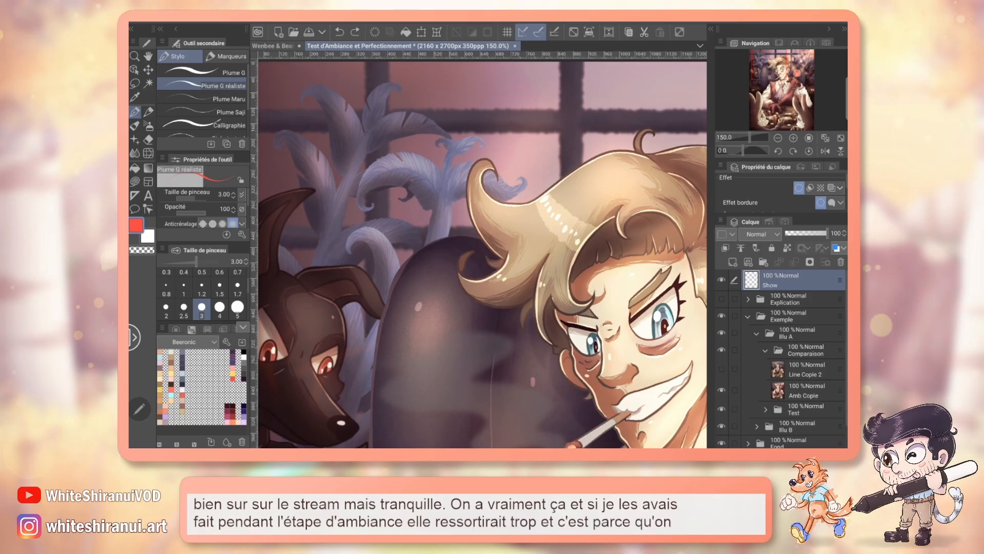
mouse_move(702, 179)
left_mouse_down()
mouse_move(169, 320)
mouse_move(193, 230)
left_mouse_up()
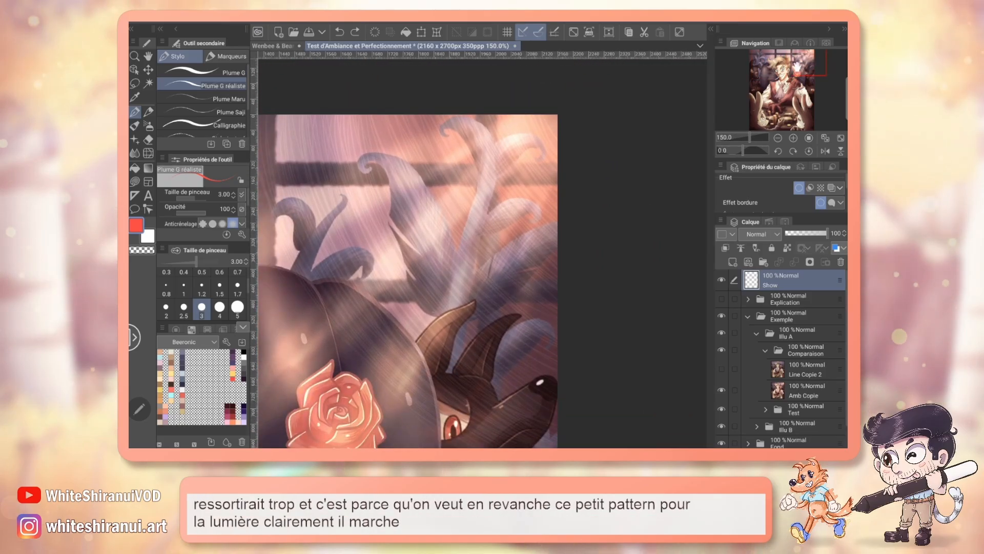
Step: Compare the coins and table with and without the Line Copie 2 layer, and circle the left rabbit's tear in red
left_click_drag(807, 61, 779, 119)
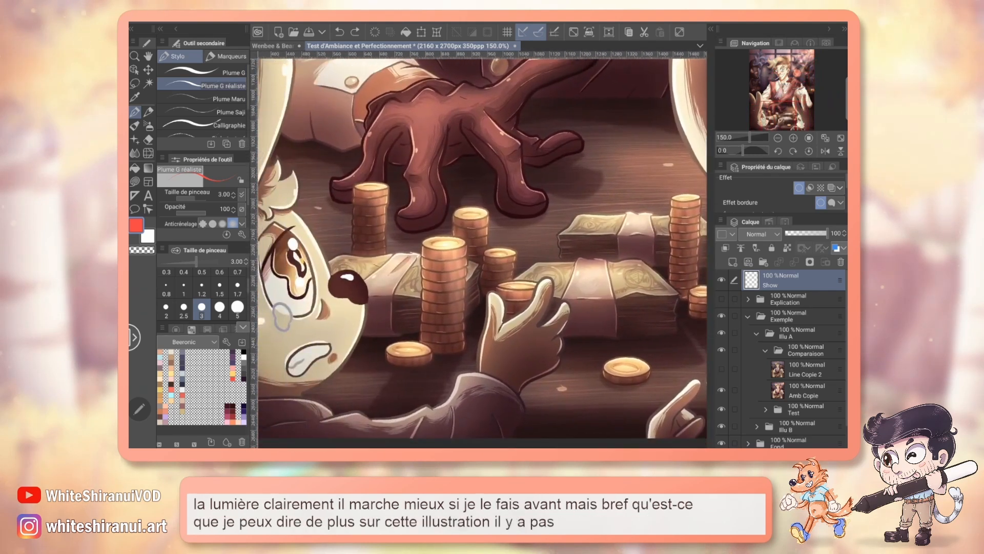
left_click(721, 369)
left_click(722, 369)
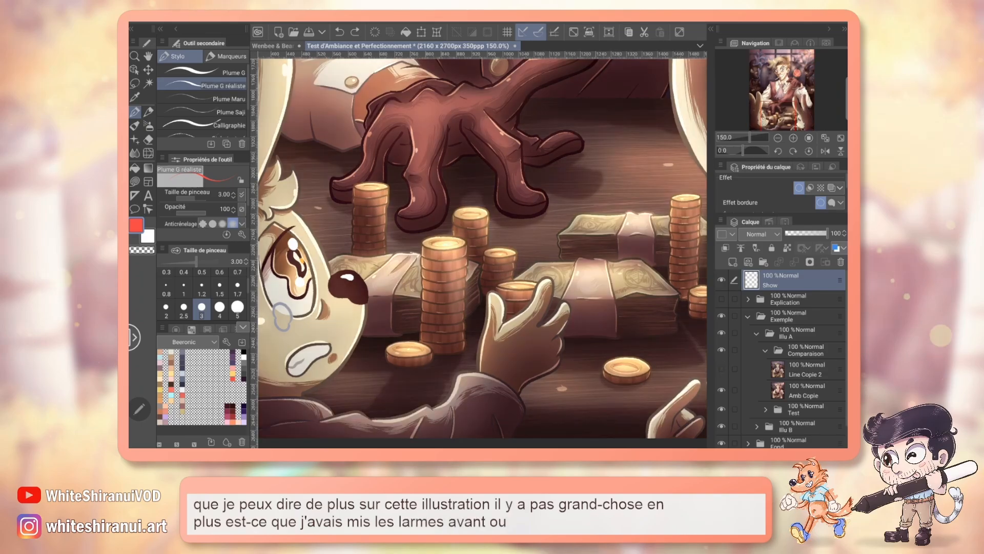
left_click_drag(778, 117, 774, 119)
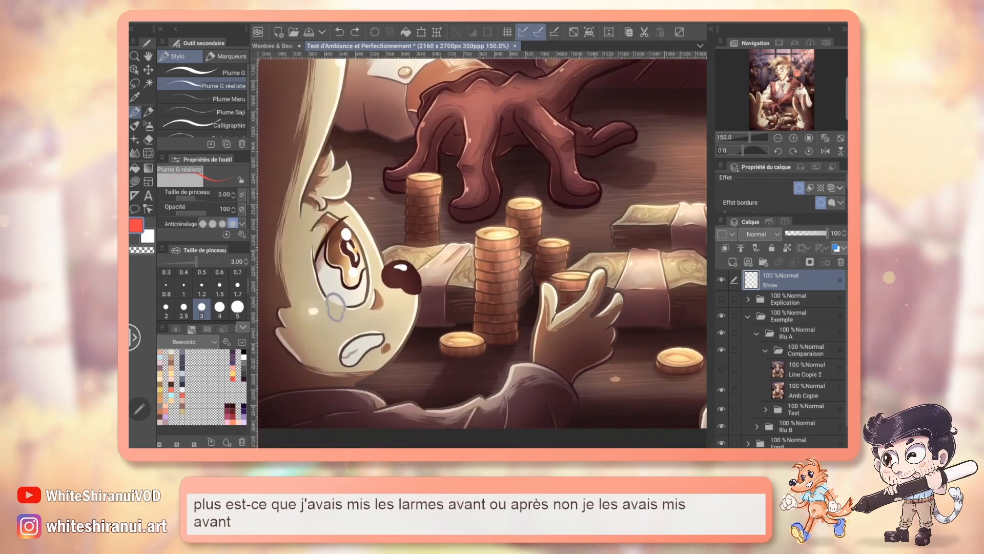
mouse_move(354, 277)
left_mouse_down()
mouse_move(314, 321)
mouse_move(359, 285)
left_mouse_up()
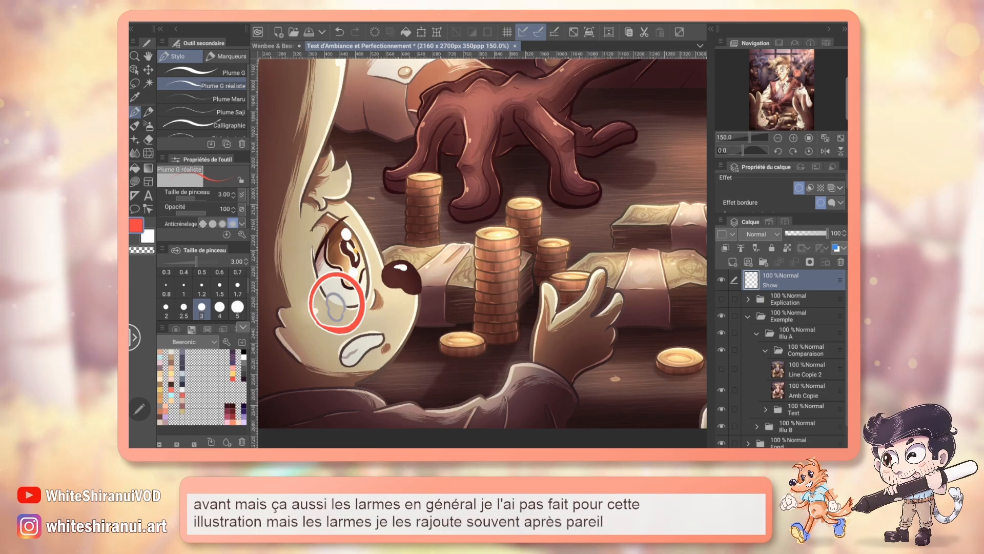
Step: Inspect the blond man's face, and the gloved hand and rabbit below it, at 150% zoom
left_click_drag(774, 106, 784, 66)
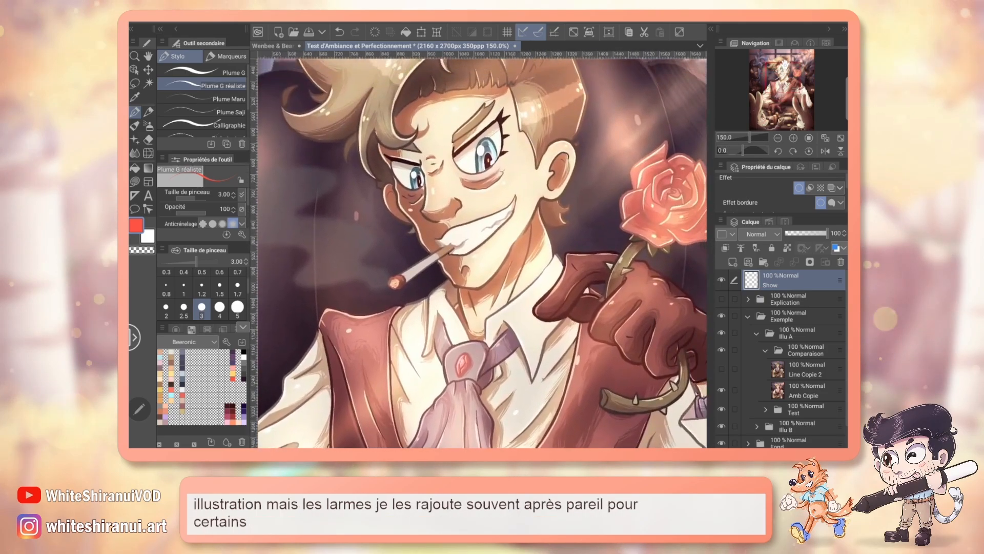
left_click_drag(456, 364, 530, 137)
left_click_drag(461, 333, 518, 183)
left_click_drag(348, 406, 360, 407)
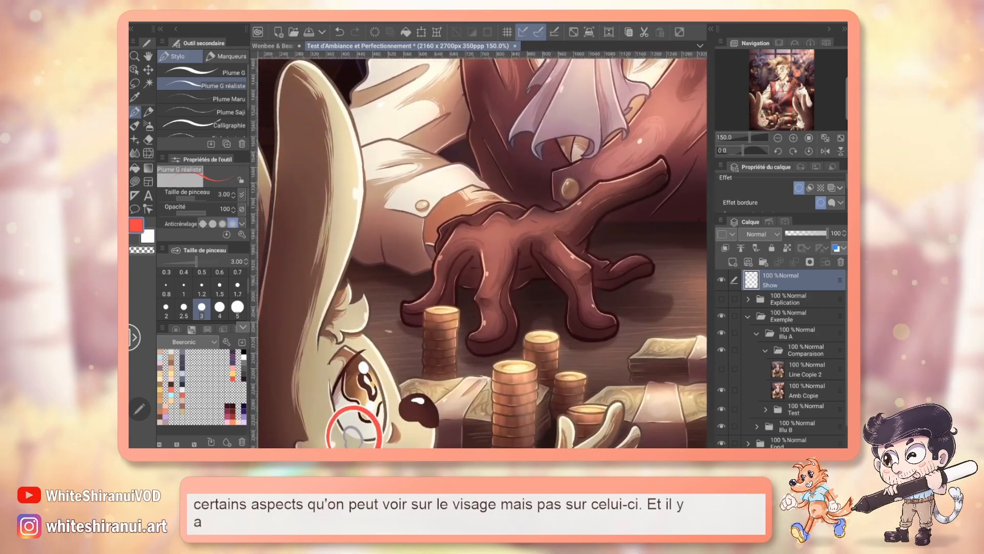
Step: Undo the red circle around the rabbit's tear and hide the Illu A folder to reveal the Illu B illustration
key("ctrl+z")
left_click(573, 32)
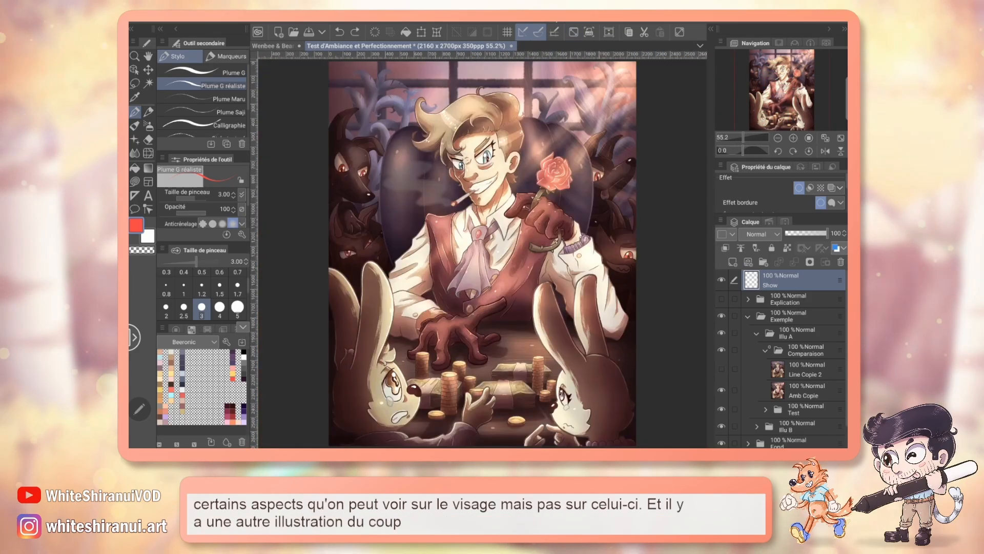
left_click(765, 350)
left_click(766, 366)
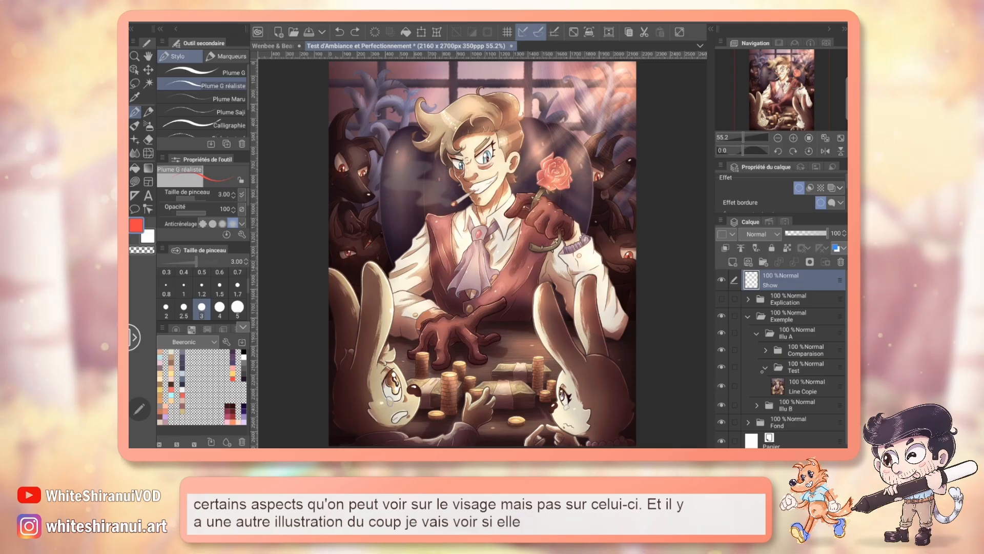
left_click(765, 368)
left_click(756, 333)
left_click(756, 350)
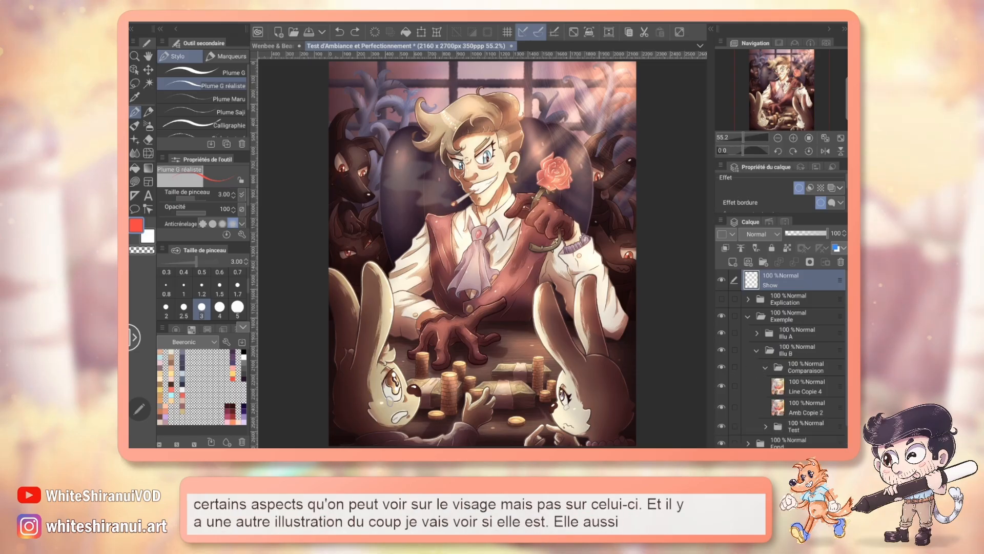
left_click(721, 333)
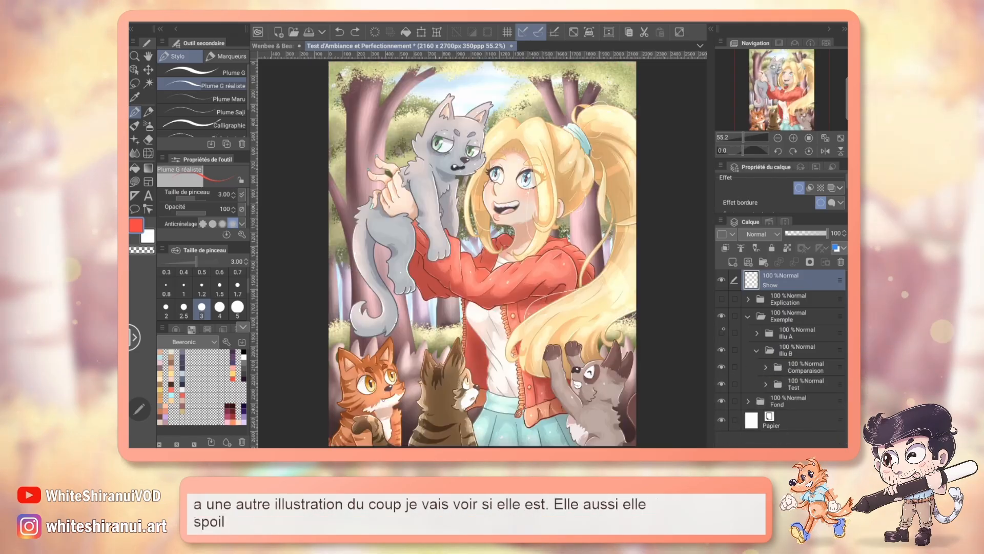
Step: Examine the Illu B girl and cats without ambience, and hide the Line Copie 4 layer to show the ambience version
left_click_drag(787, 77, 793, 80)
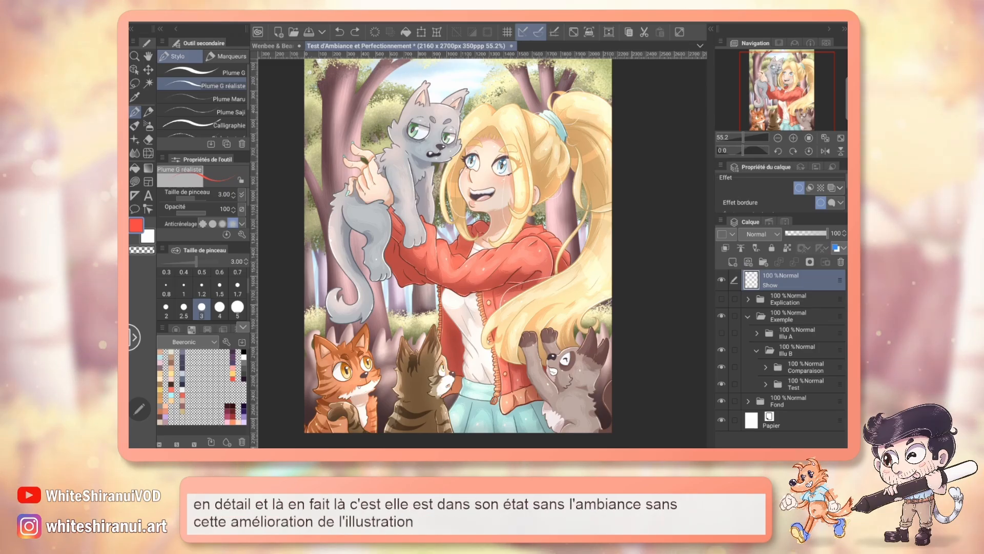
left_click_drag(805, 105, 803, 104)
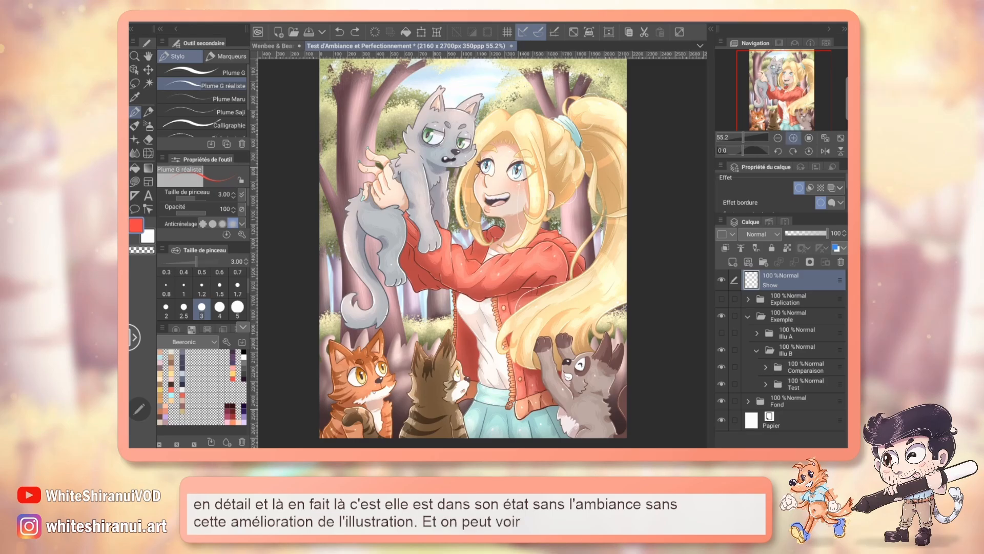
left_click(793, 138)
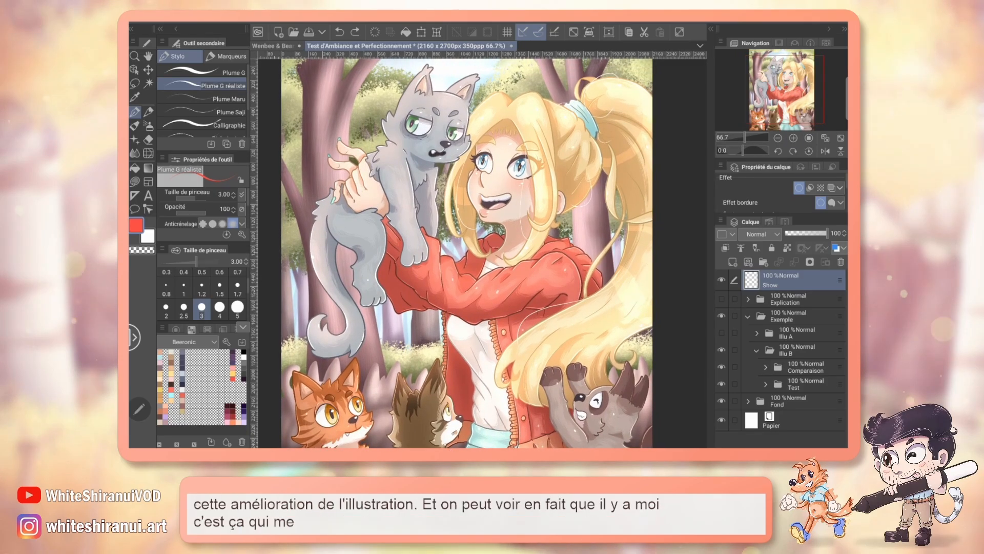
left_click_drag(791, 88, 793, 82)
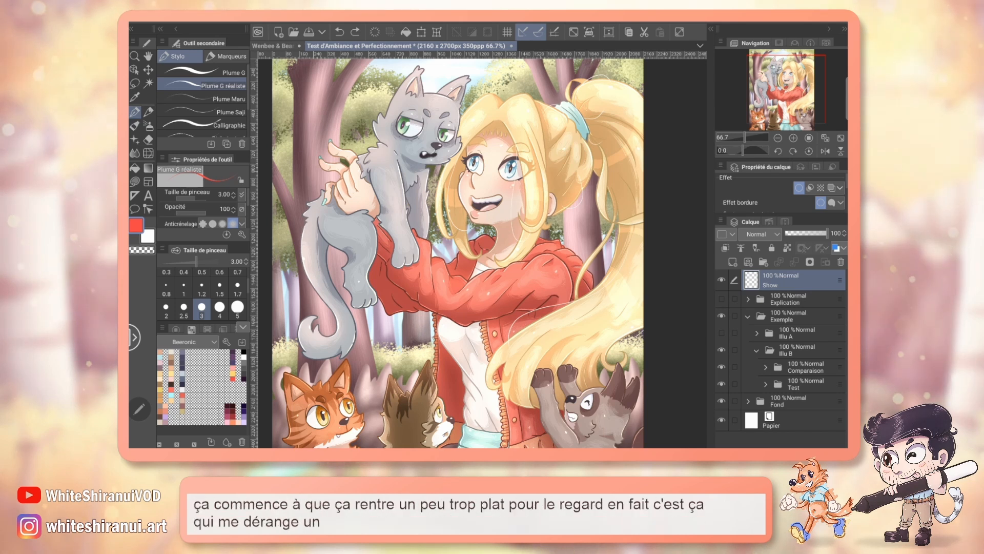
left_click(765, 368)
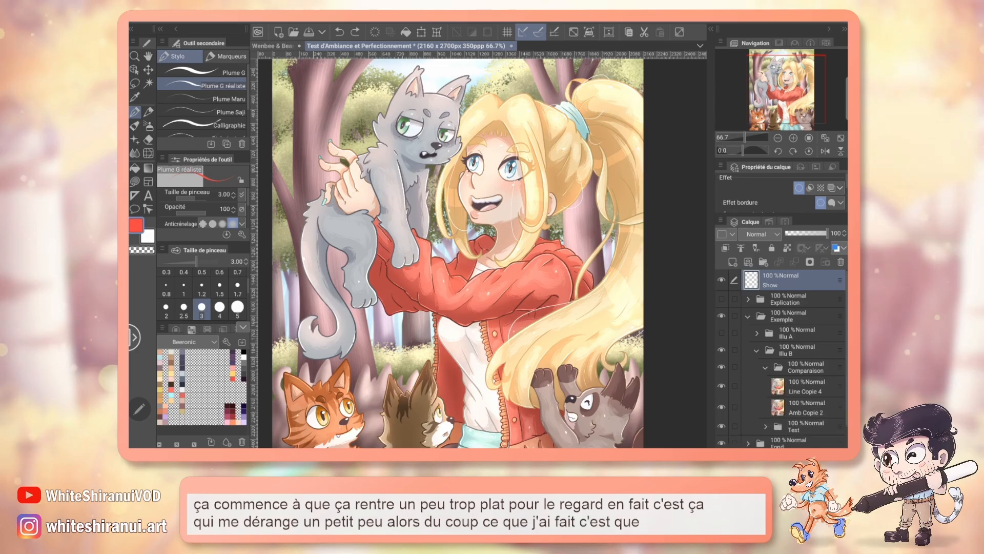
left_click(721, 385)
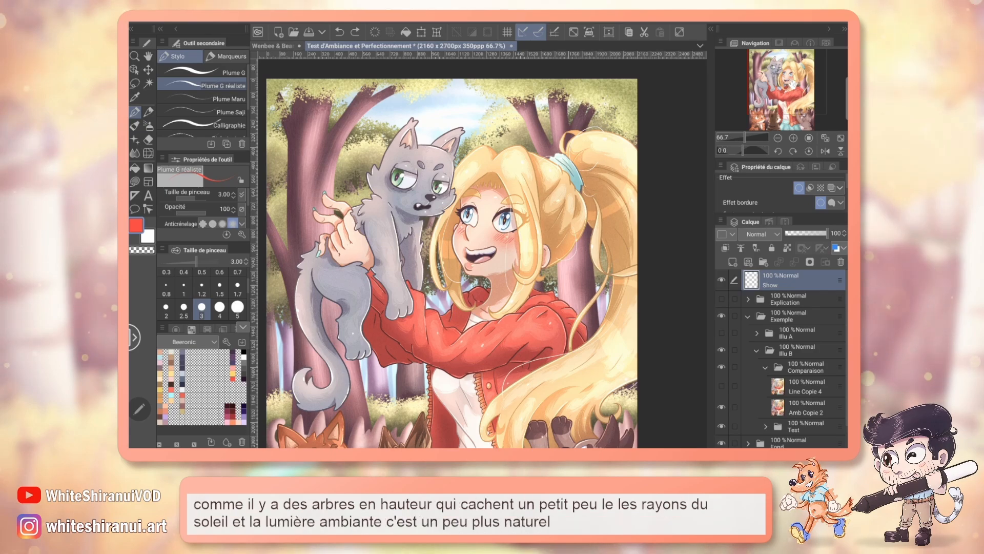
Step: Compare the girl's red jacket with and without the Line Copie 4 layer at 200% zoom
left_click(793, 138)
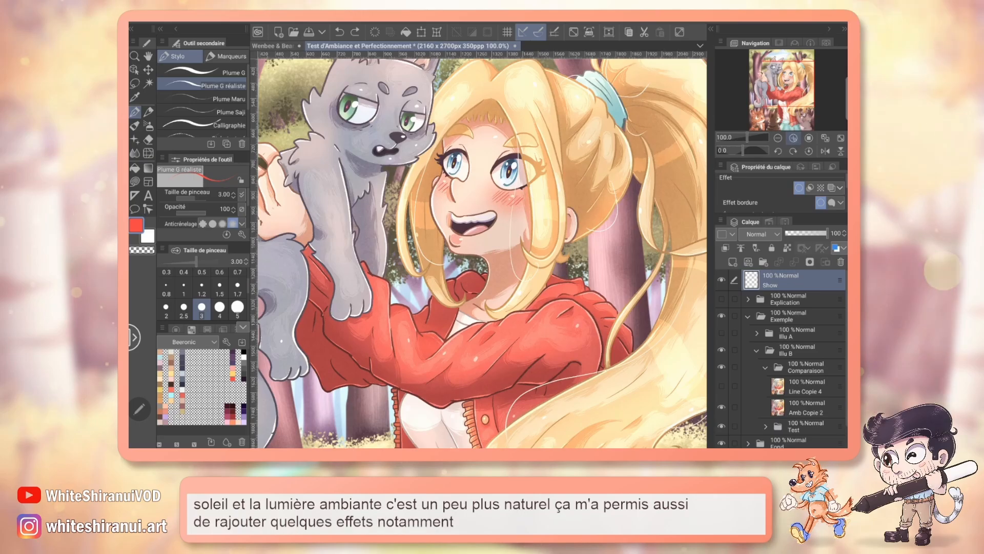
left_click(793, 138)
left_click(793, 138)
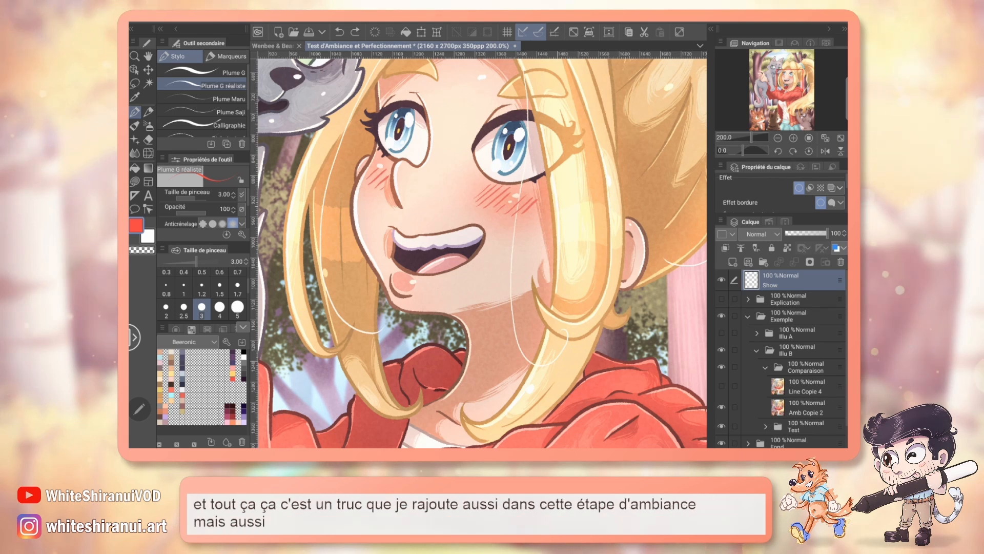
left_click_drag(462, 410, 633, 182)
left_click_drag(480, 255, 450, 251)
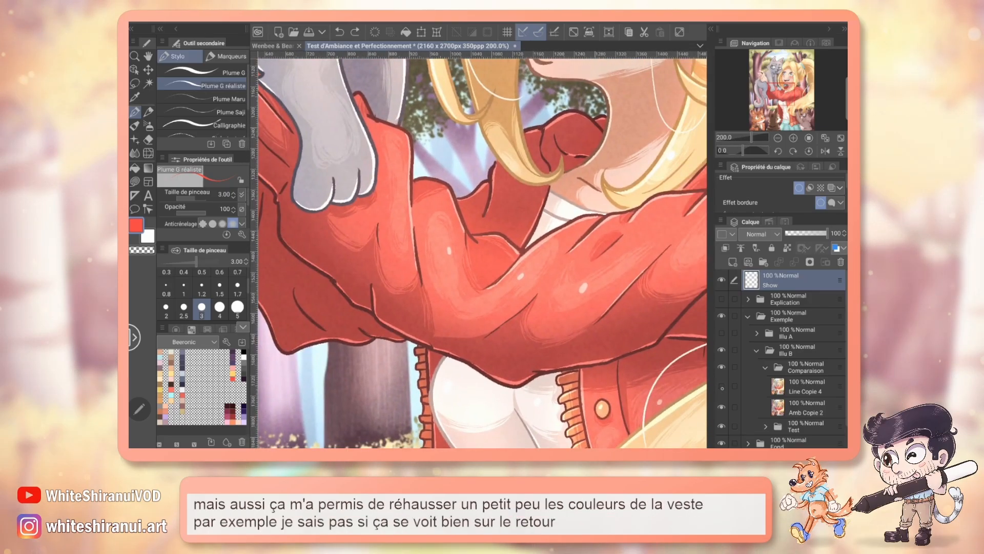
left_click(722, 386)
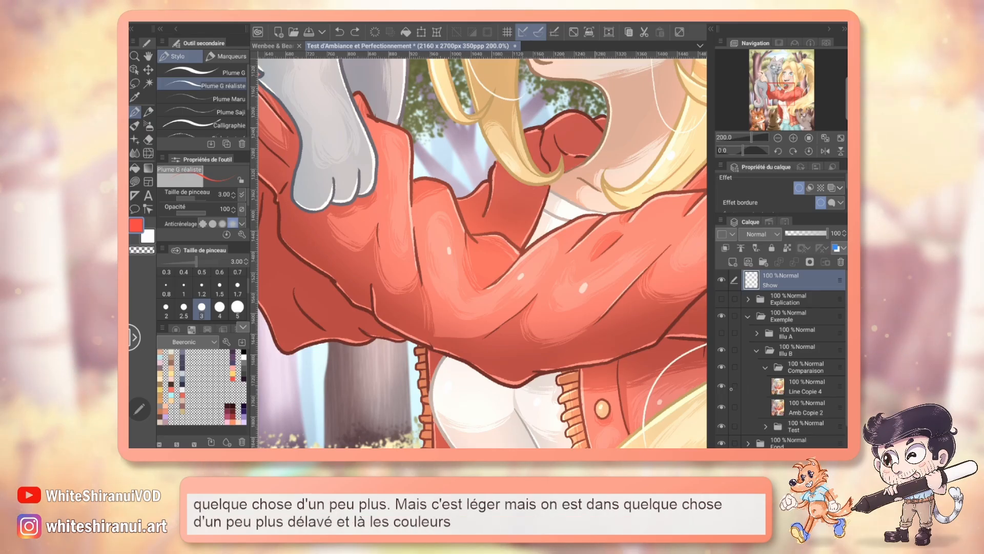
left_click(722, 386)
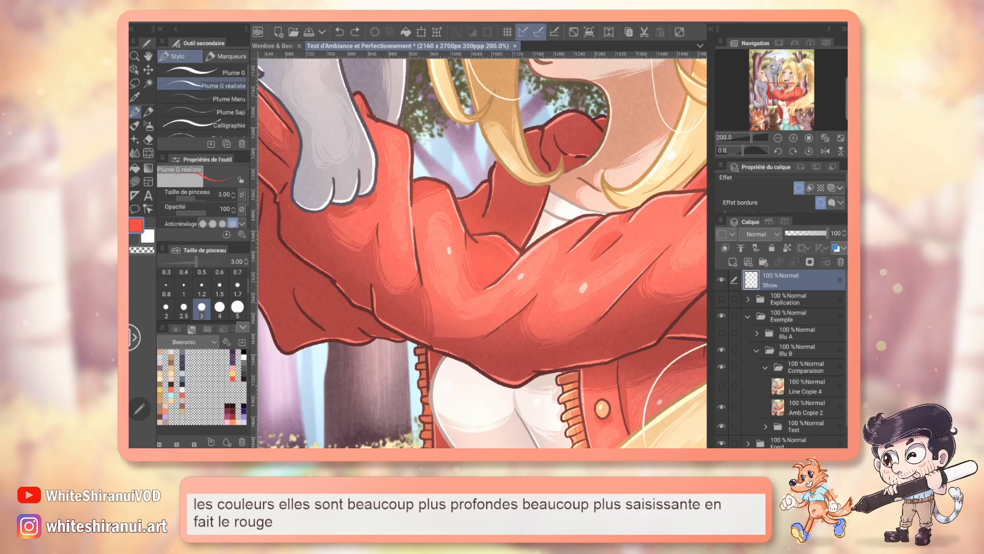
Step: Compare the girl's face and eyes with and without the Line Copie 4 layer at 200% zoom
left_click_drag(521, 251, 363, 352)
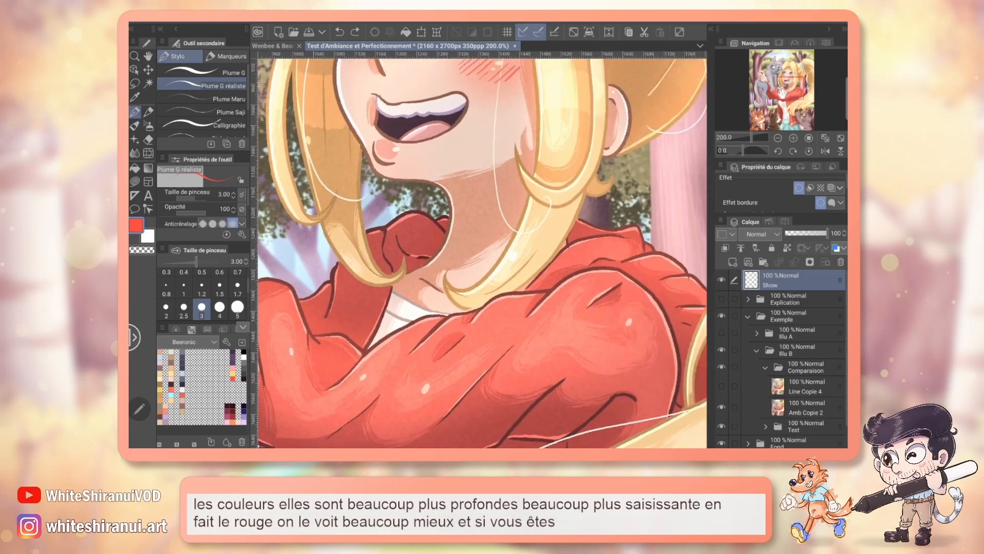
left_click_drag(482, 179, 518, 333)
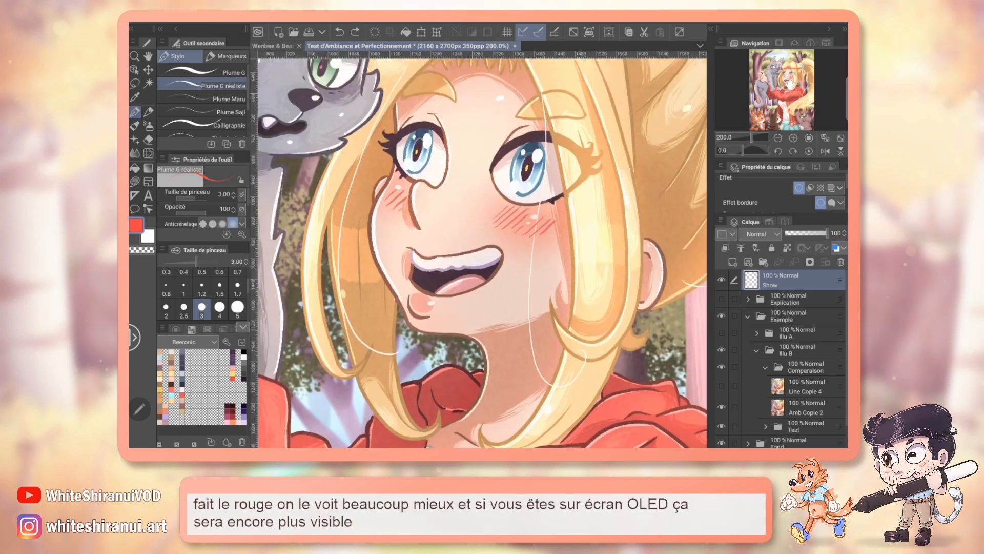
left_click_drag(790, 83, 784, 80)
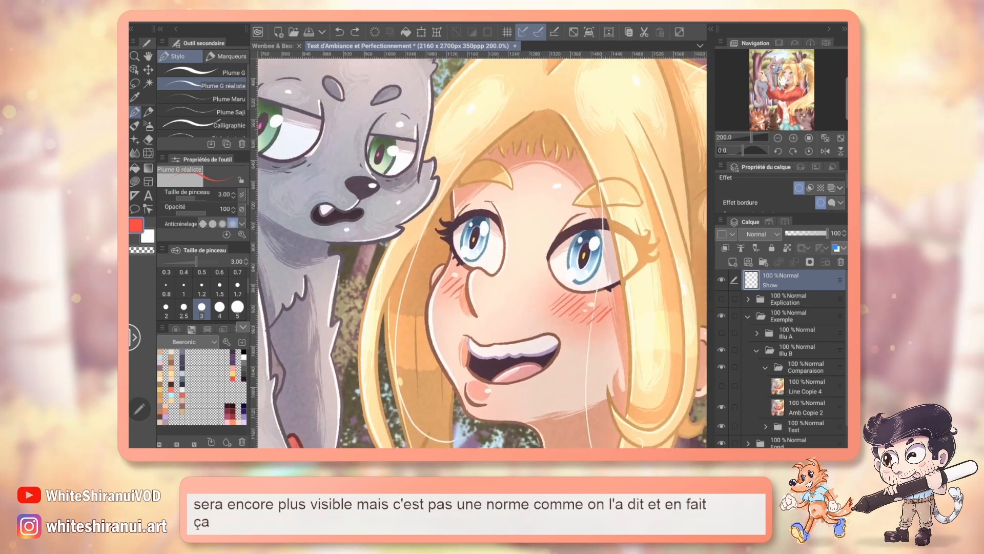
left_click(721, 385)
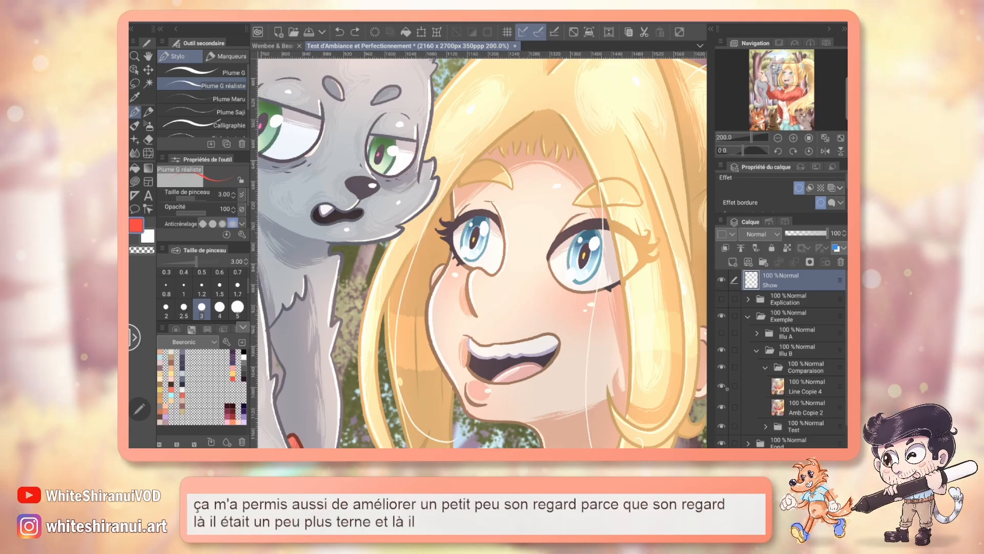
left_click(721, 385)
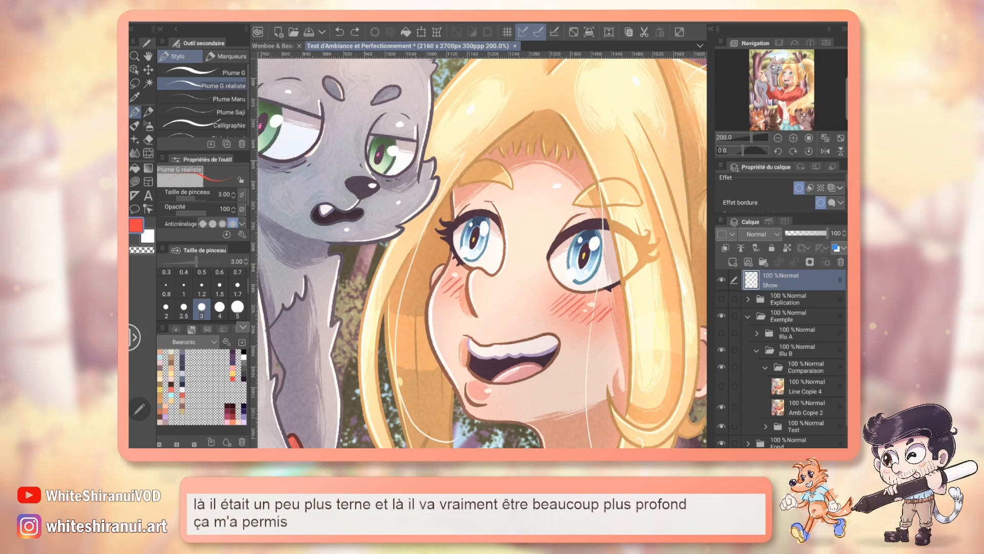
Step: Show the Explication folder over the cat illustration and view the upper crouching character at 150% zoom
left_click(777, 138)
left_click(778, 138)
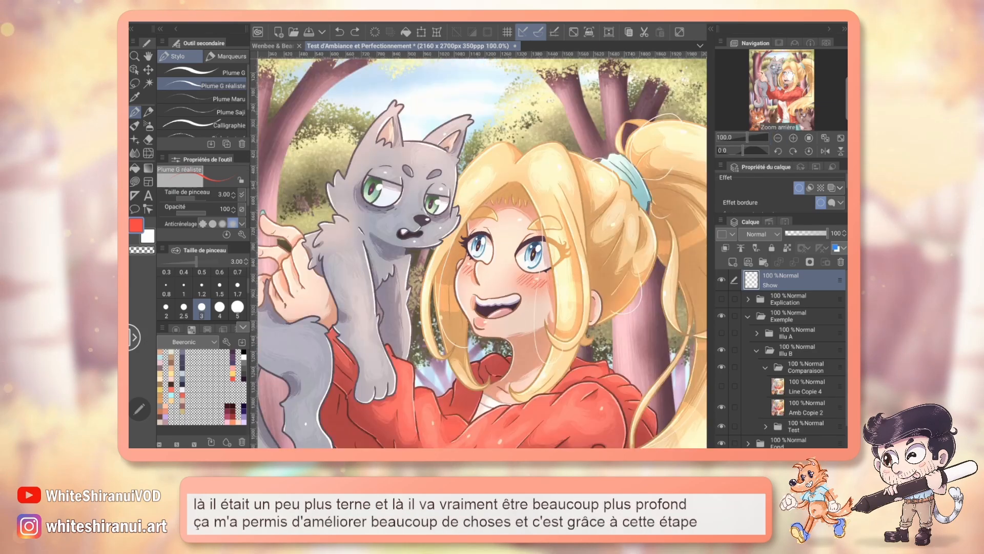
left_click(777, 138)
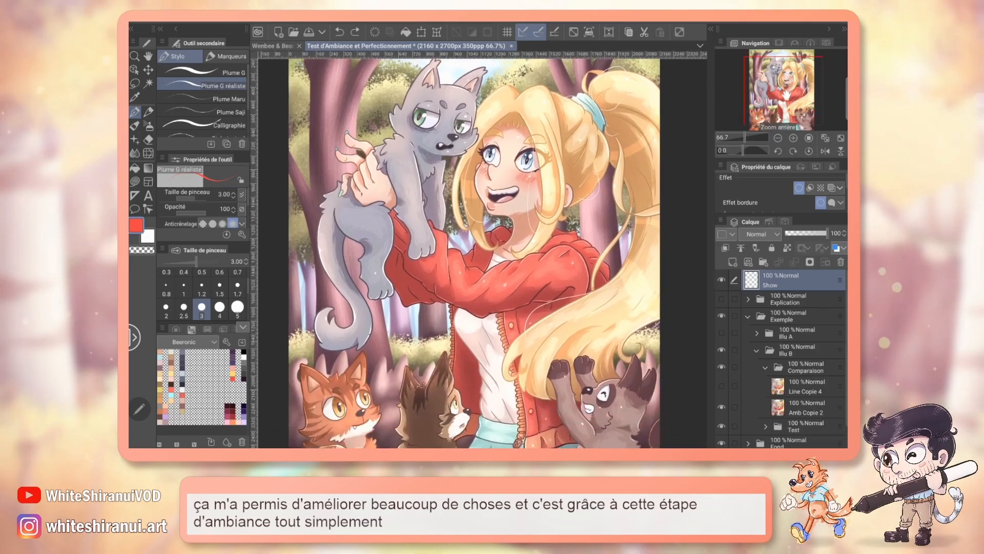
left_click_drag(474, 261, 468, 239)
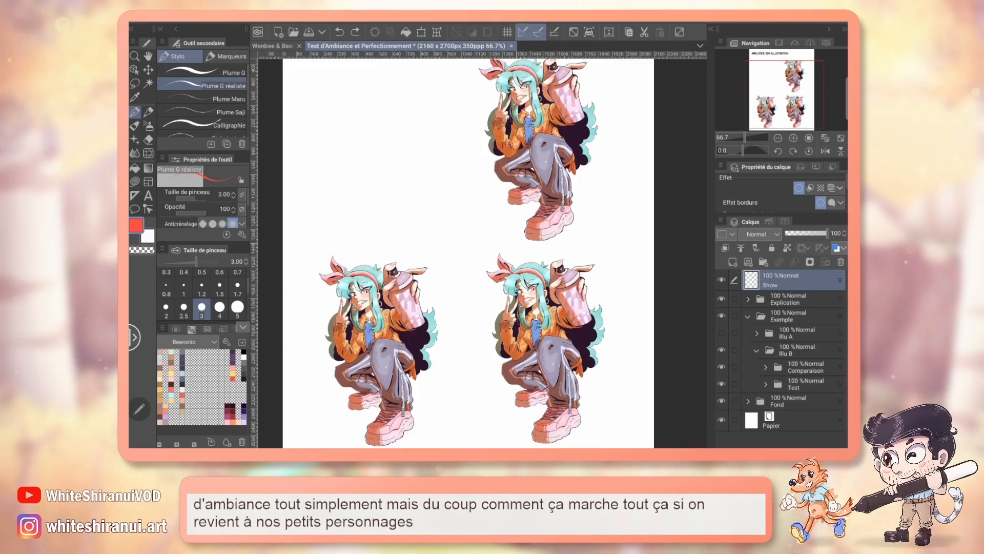
left_click(793, 138)
left_click(794, 138)
mouse_move(538, 144)
left_mouse_down()
mouse_move(521, 192)
mouse_move(365, 418)
mouse_move(385, 397)
mouse_move(425, 404)
left_mouse_up()
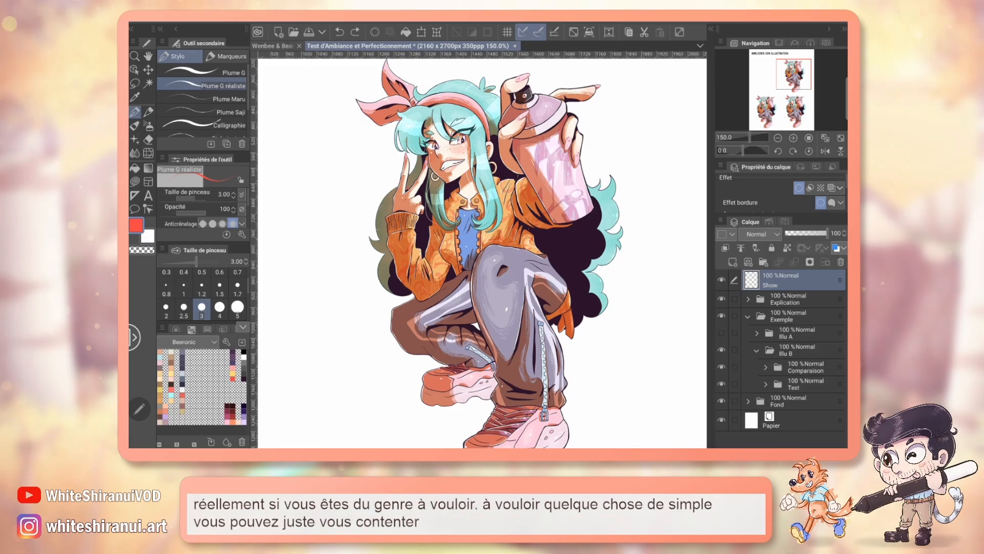
Step: Collapse the Exemple folder and select the all Copie 4 layer in folder 2 of Explication's Pratique folder
left_click(748, 316)
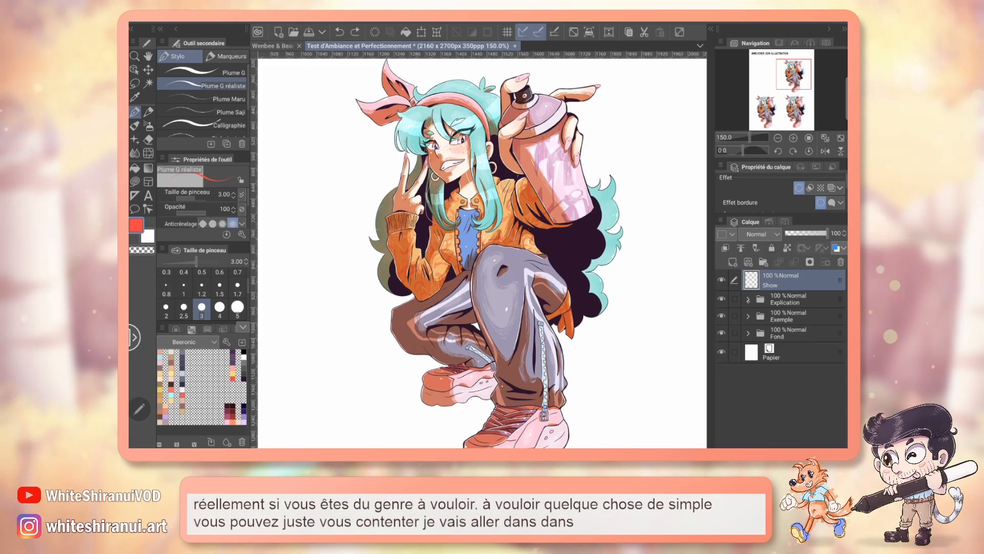
left_click(747, 300)
left_click(765, 370)
scroll(789, 359, "down", 2)
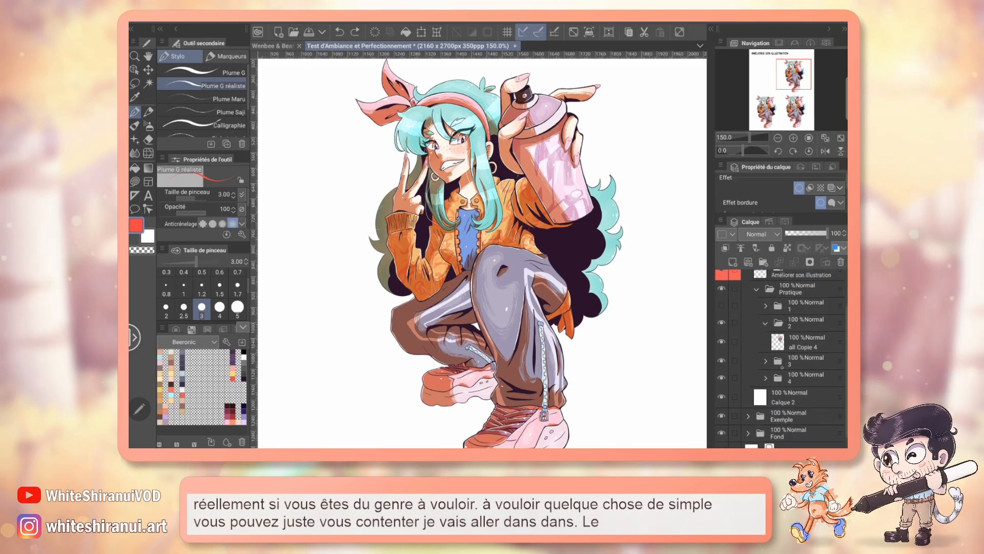
left_click(807, 342)
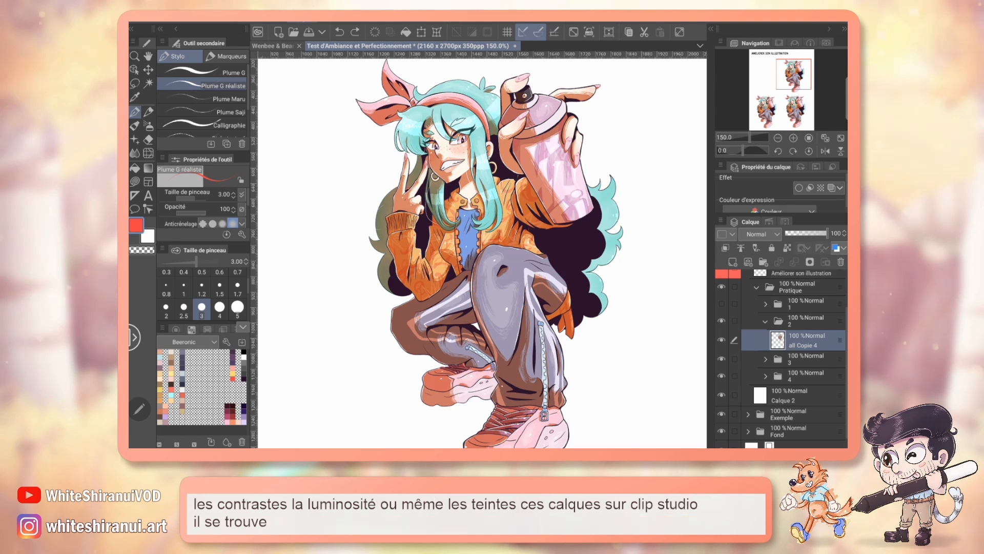
Step: Add a brightness/contrast correction layer above the all Copie 4 layer and move its settings dialog clear of the character
left_click(298, 21)
mouse_move(359, 48)
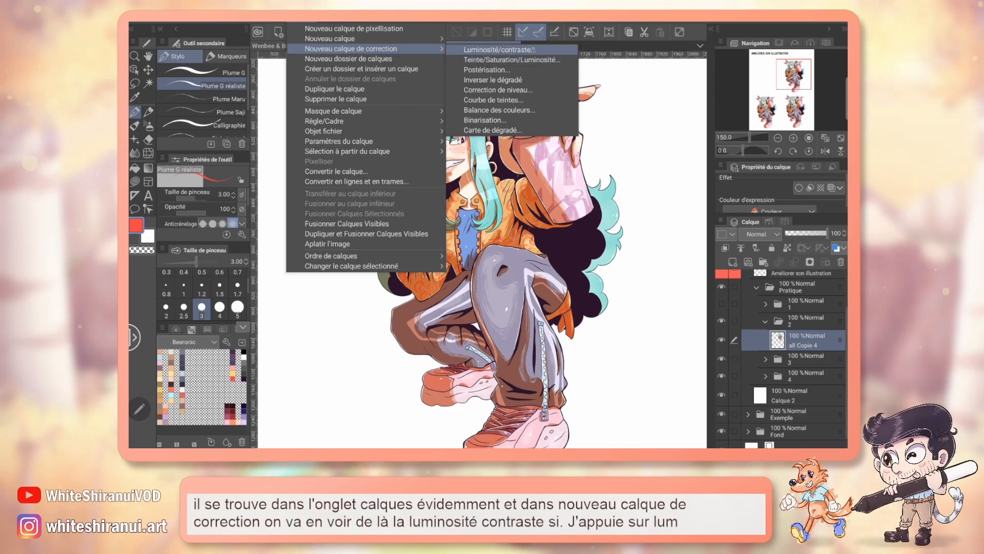
left_click(500, 49)
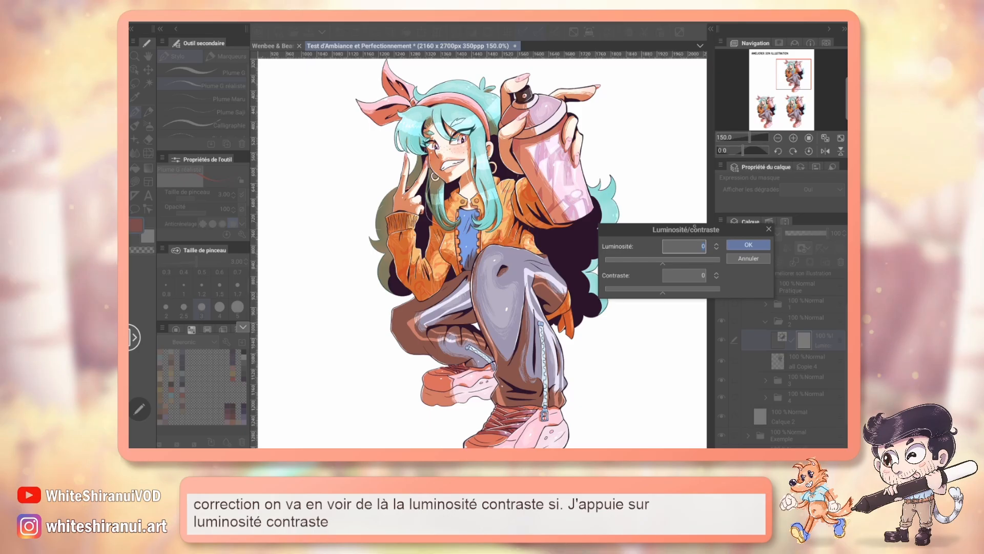
left_click_drag(694, 226, 730, 220)
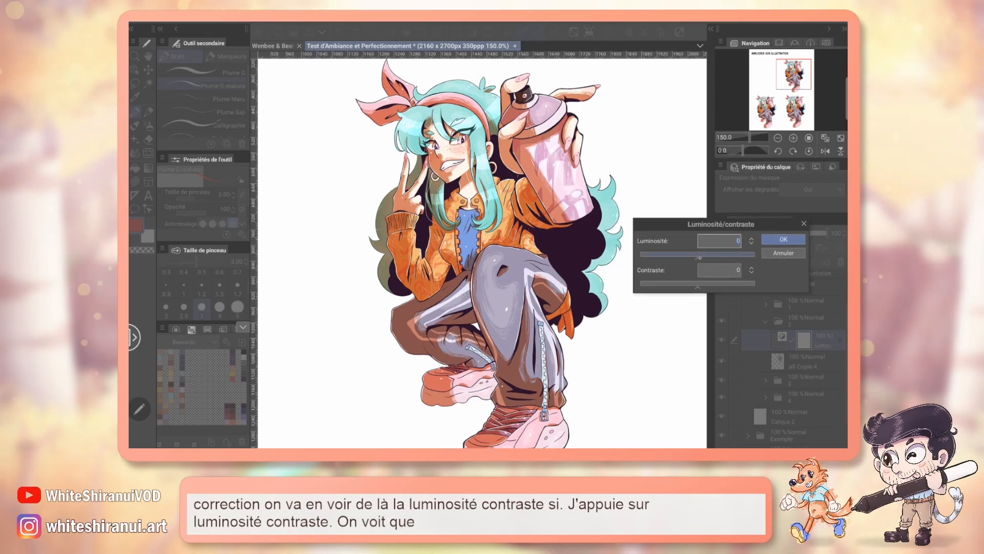
Step: Preview brightness at 51, -46 and 11 on the character and discard the correction layer
left_click_drag(699, 258, 727, 257)
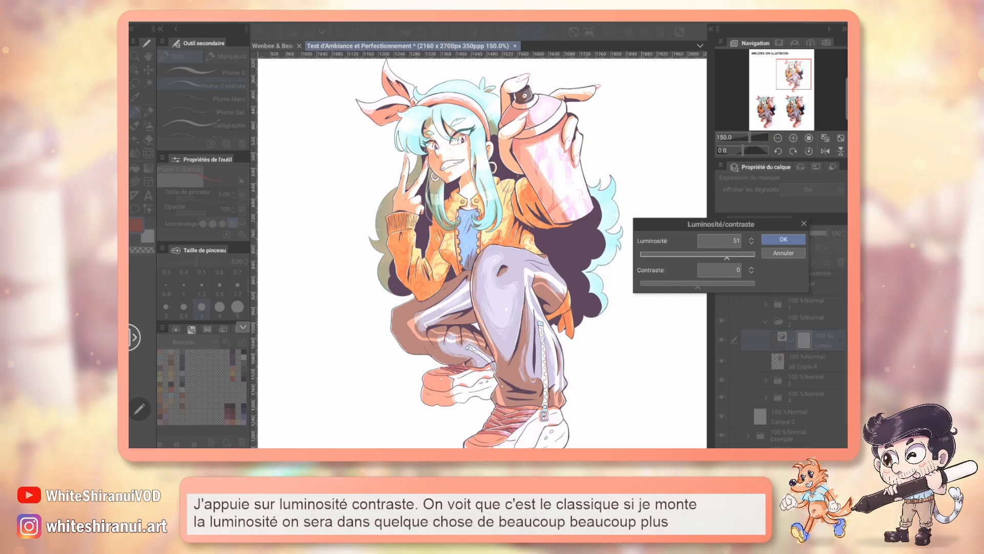
left_click_drag(726, 258, 672, 257)
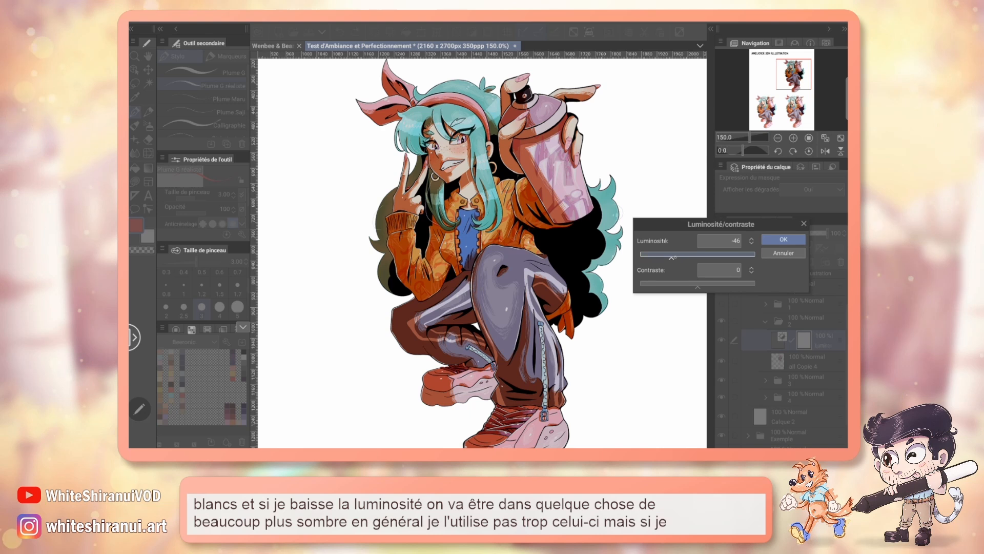
left_click_drag(680, 258, 691, 258)
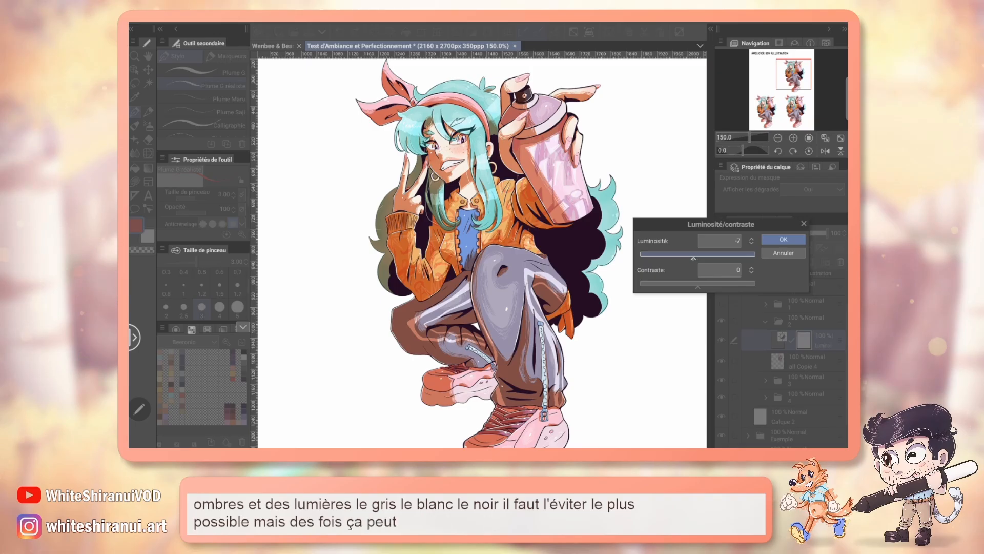
left_click_drag(694, 257, 693, 258)
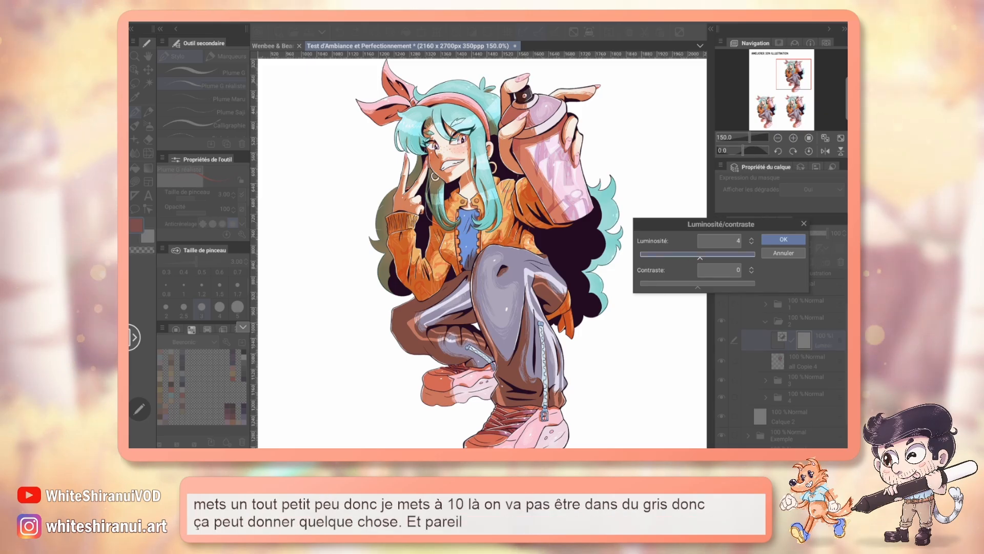
left_click_drag(700, 257, 704, 257)
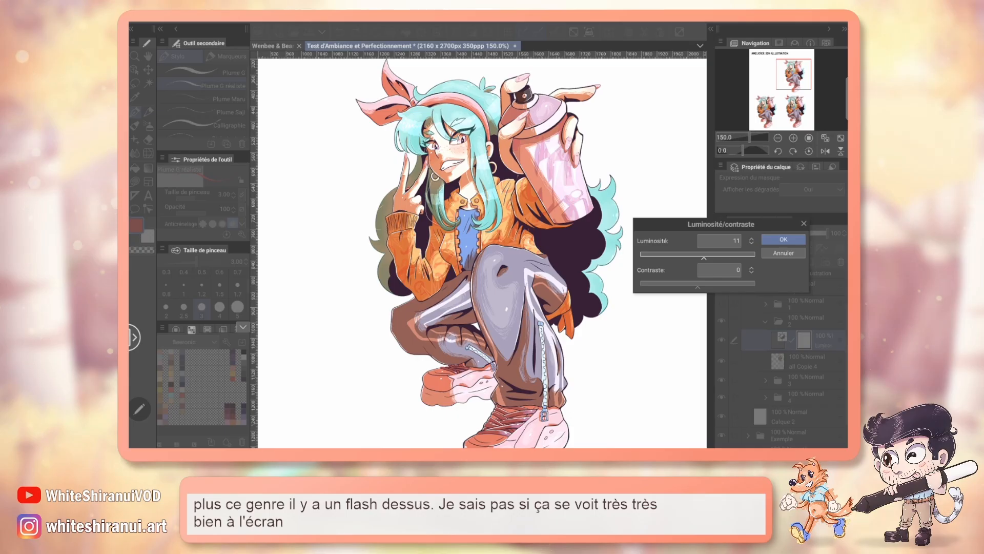
left_click(783, 253)
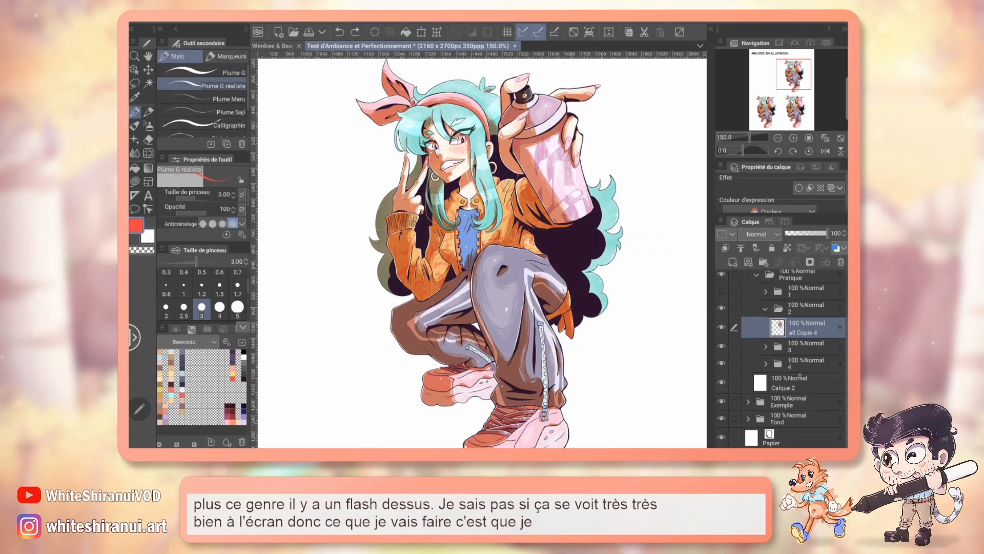
Step: Add a new layer directly above Calque 2 and fill it with grey as a background behind the character
left_click(725, 247)
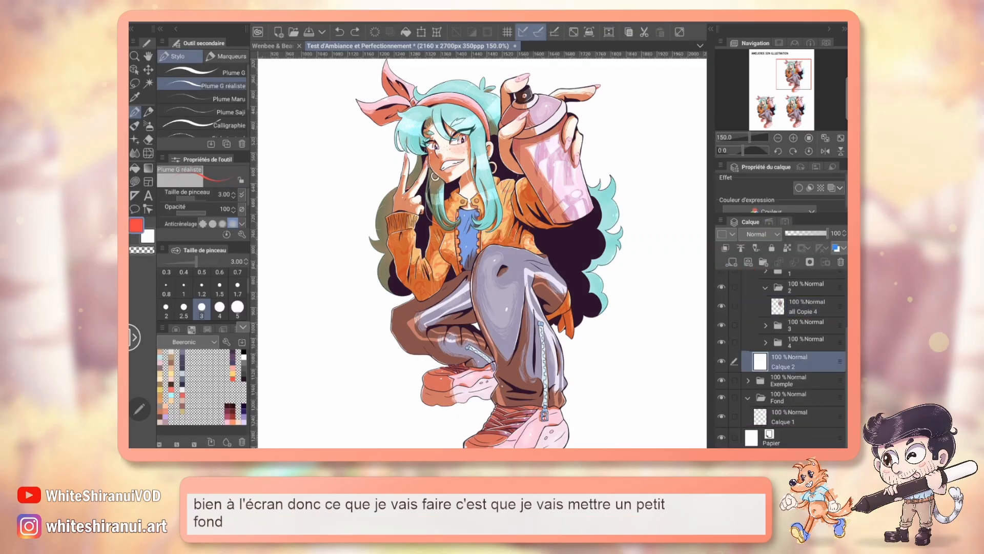
key("g")
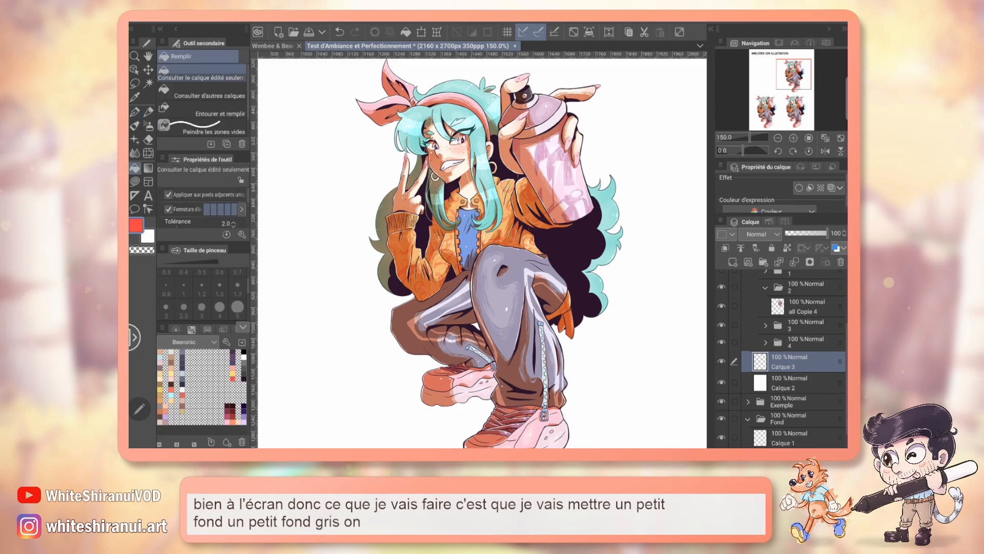
left_click(244, 363)
left_click(328, 287)
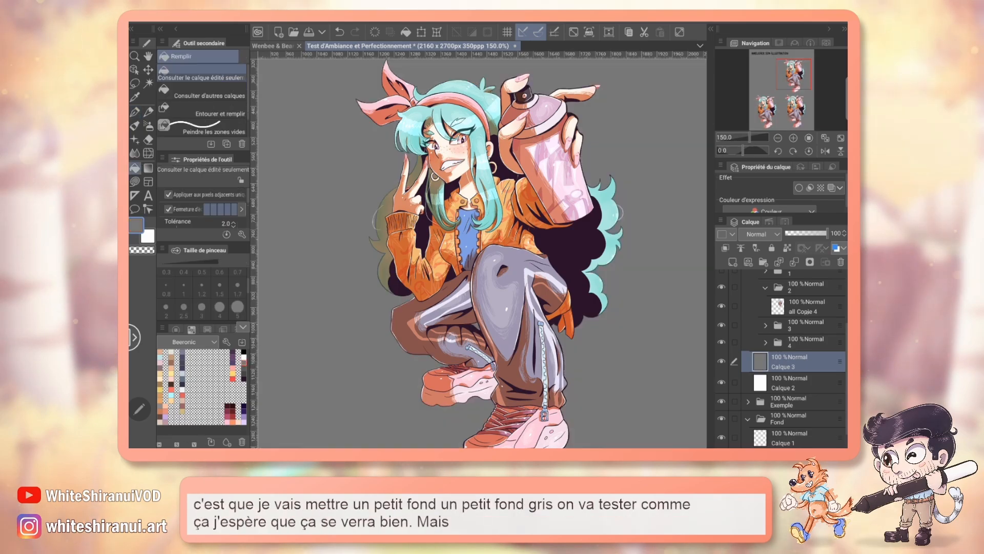
Step: Add a brightness/contrast correction layer above the all Copie 4 layer in folder 2
left_click(807, 307)
scroll(794, 338, "up", 1)
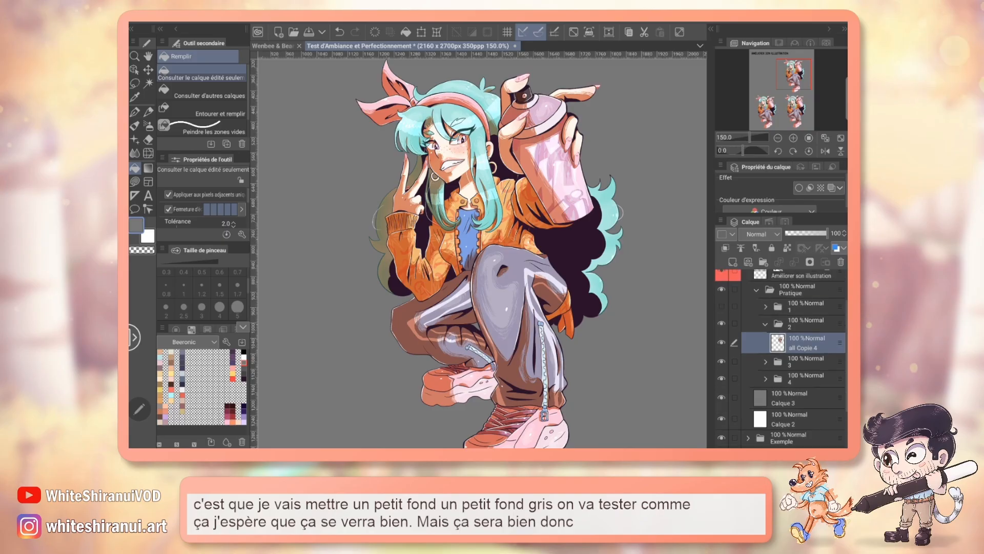
left_click(301, 23)
mouse_move(359, 49)
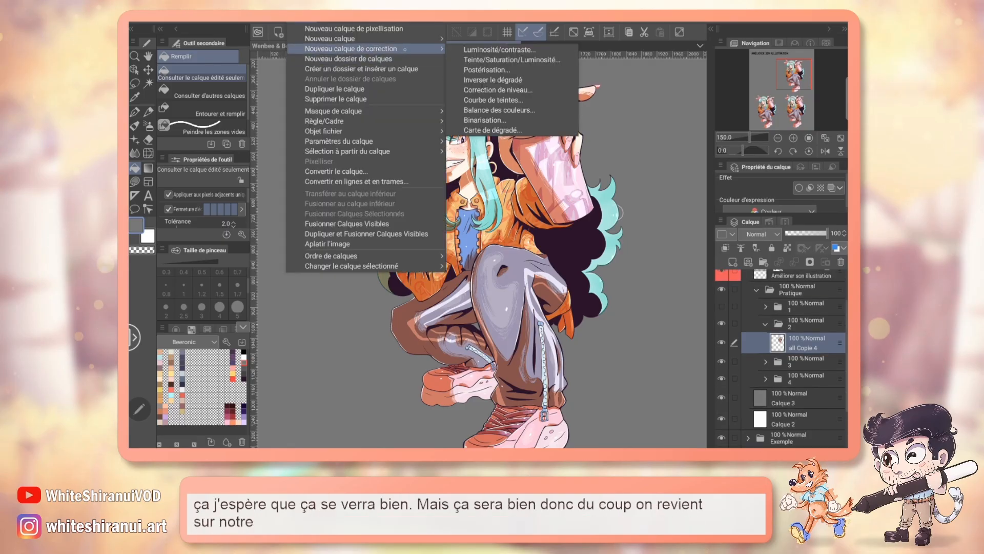
left_click(507, 50)
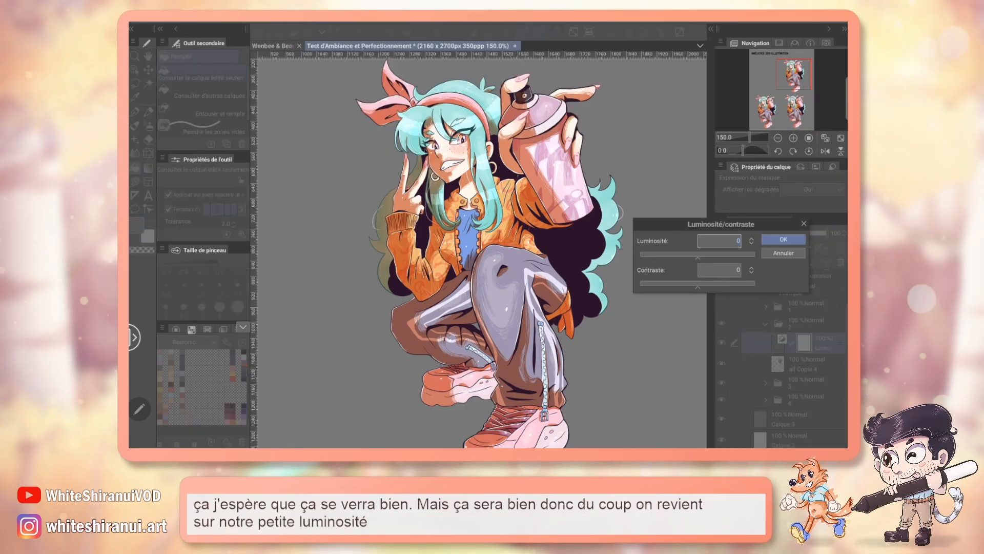
Step: Preview the character at 133% zoom with brightness at 29, -100, 64 and 48, and return brightness to 0
left_click_drag(712, 255, 714, 255)
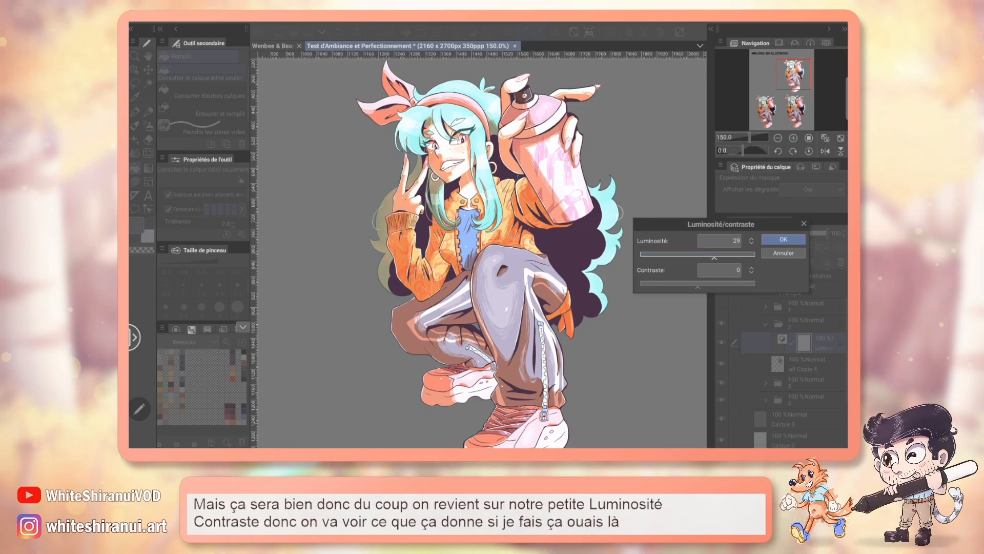
left_click_drag(794, 77, 795, 80)
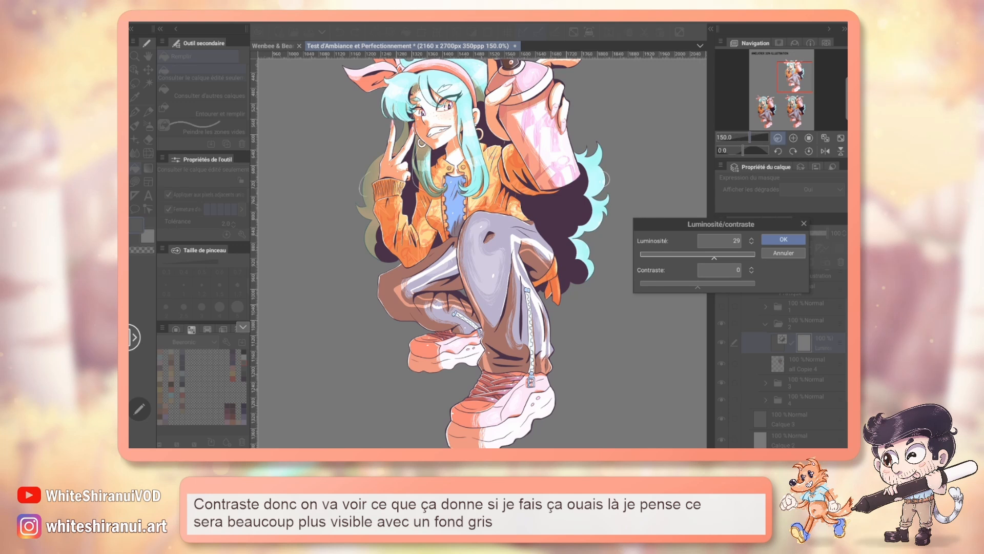
left_click_drag(750, 138, 749, 138)
left_click_drag(795, 79, 795, 79)
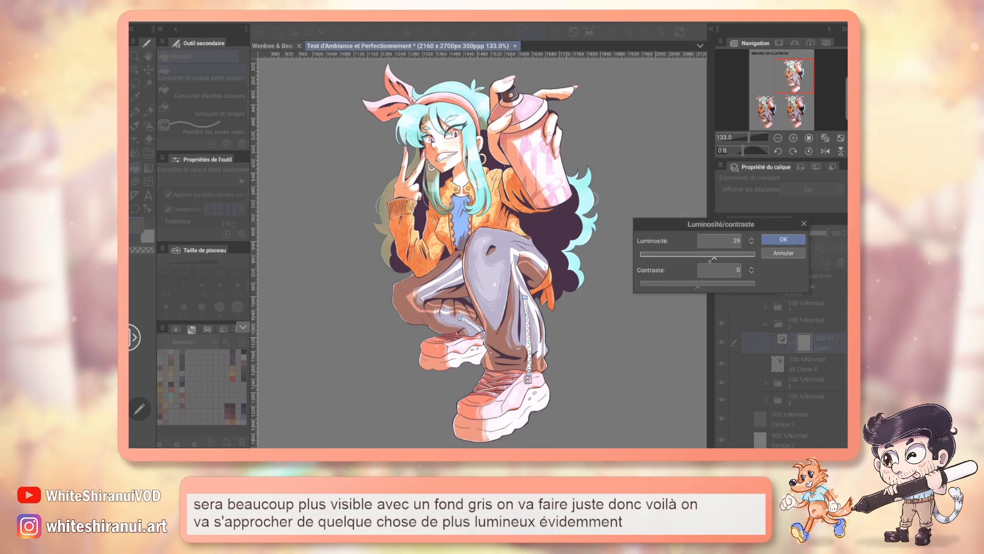
left_click_drag(679, 258, 640, 257)
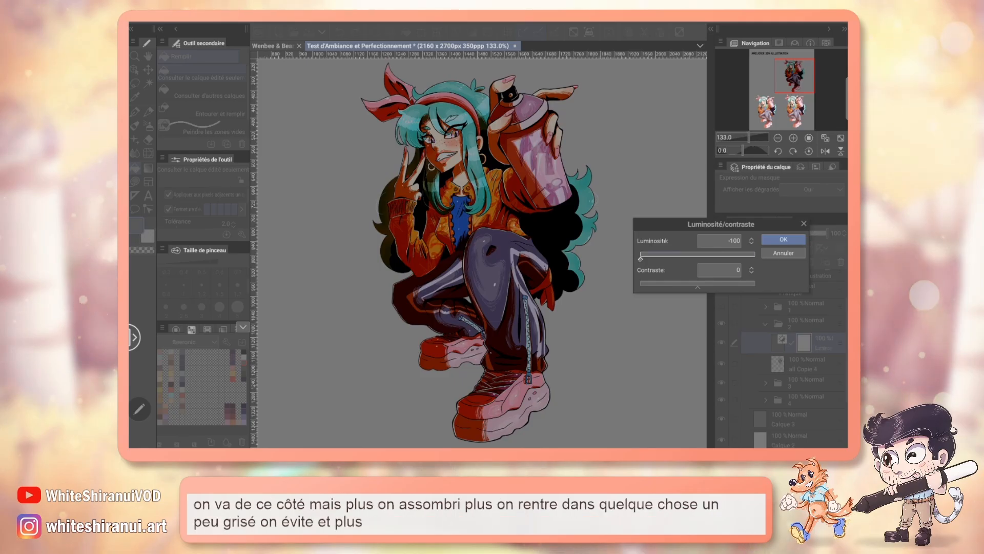
left_click_drag(640, 257, 754, 258)
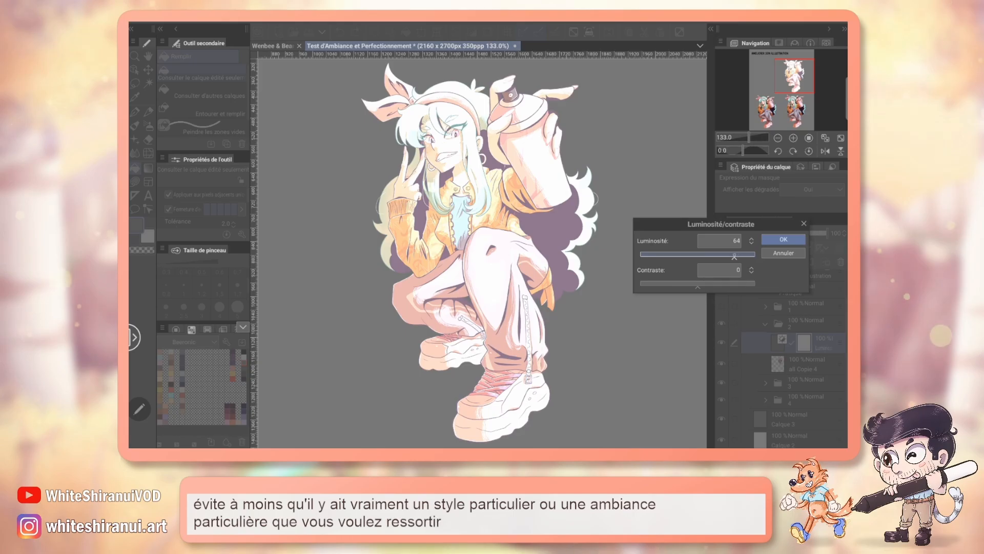
left_click_drag(734, 255, 725, 257)
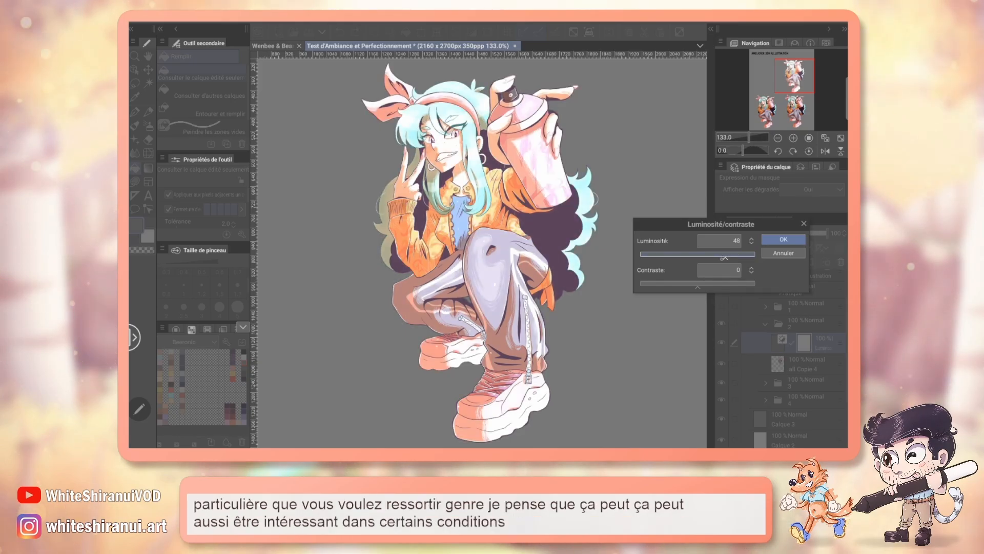
left_click_drag(713, 258, 697, 259)
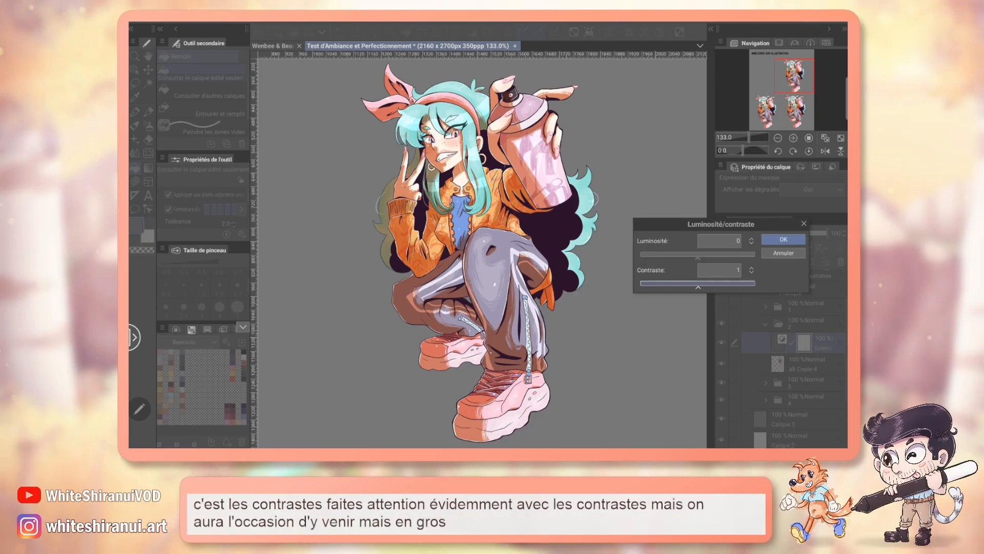
Step: Preview contrast at 76 and 100 and inspect the character's upper body at 200% zoom
left_click_drag(713, 284, 731, 284)
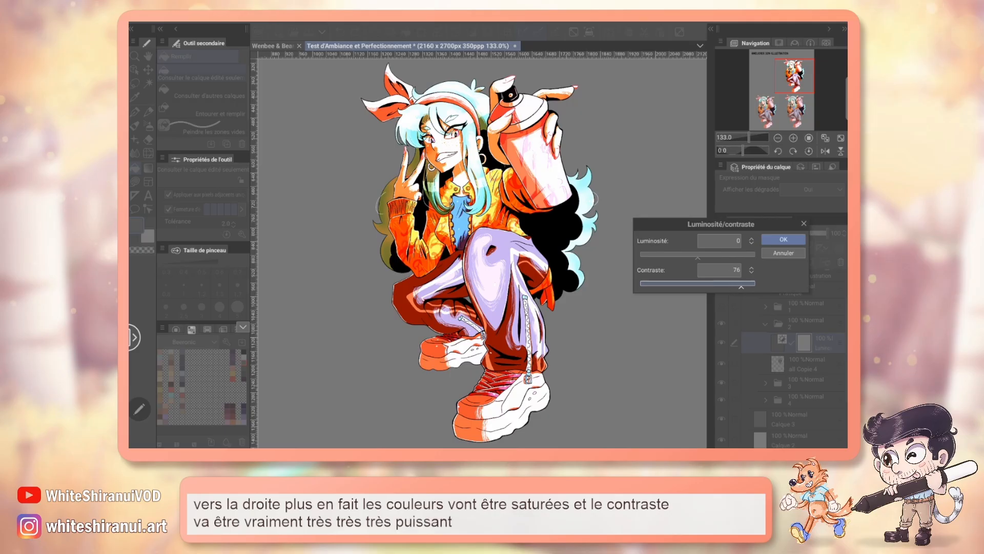
left_click_drag(731, 283, 754, 284)
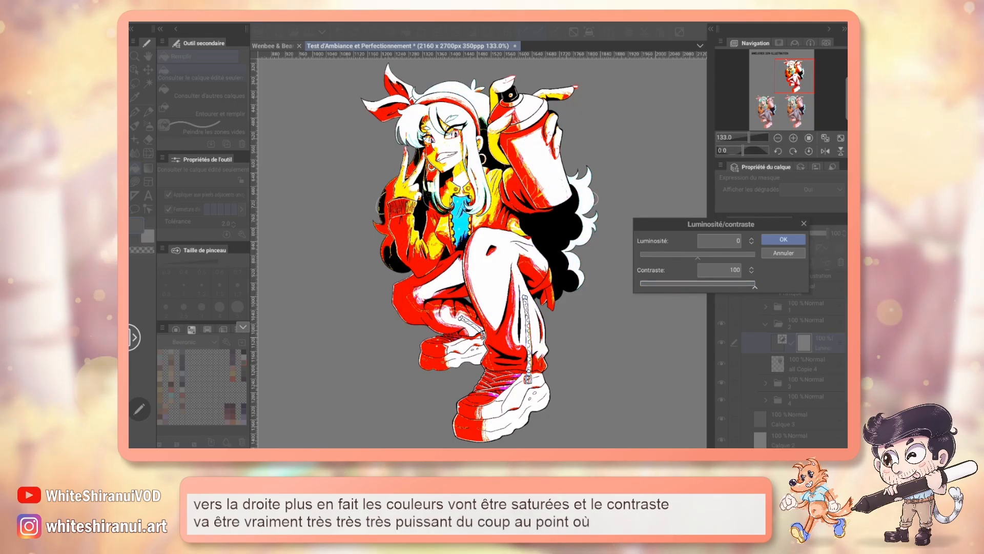
left_click(793, 137)
left_click(793, 138)
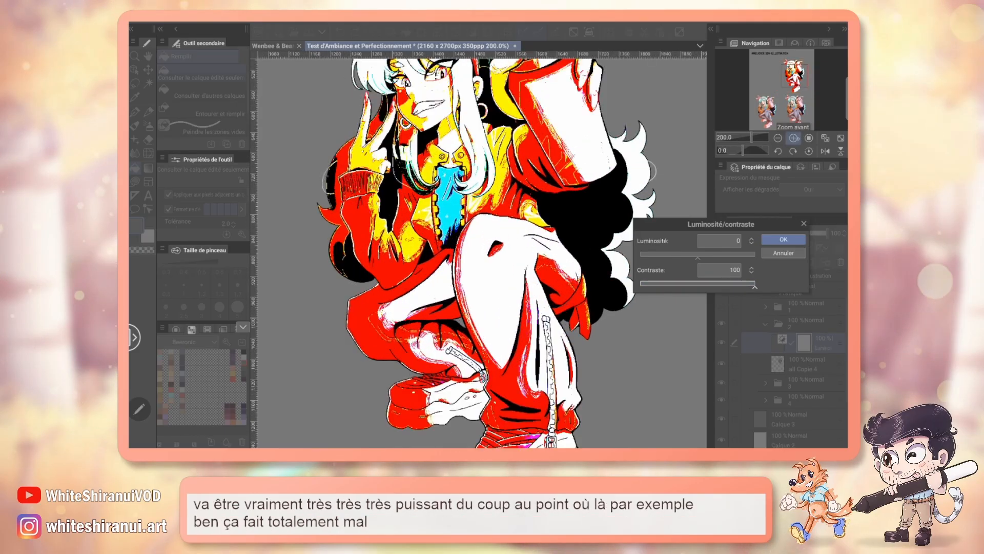
left_click(794, 138)
left_click_drag(794, 71, 793, 73)
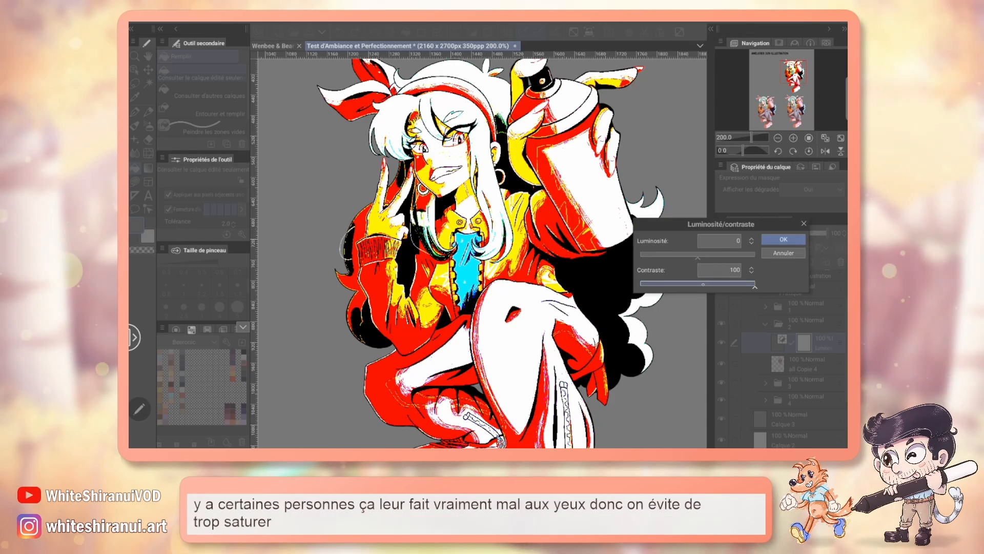
Step: Set the correction layer's contrast to 10 with brightness at 0 and apply it
left_click_drag(754, 285, 700, 286)
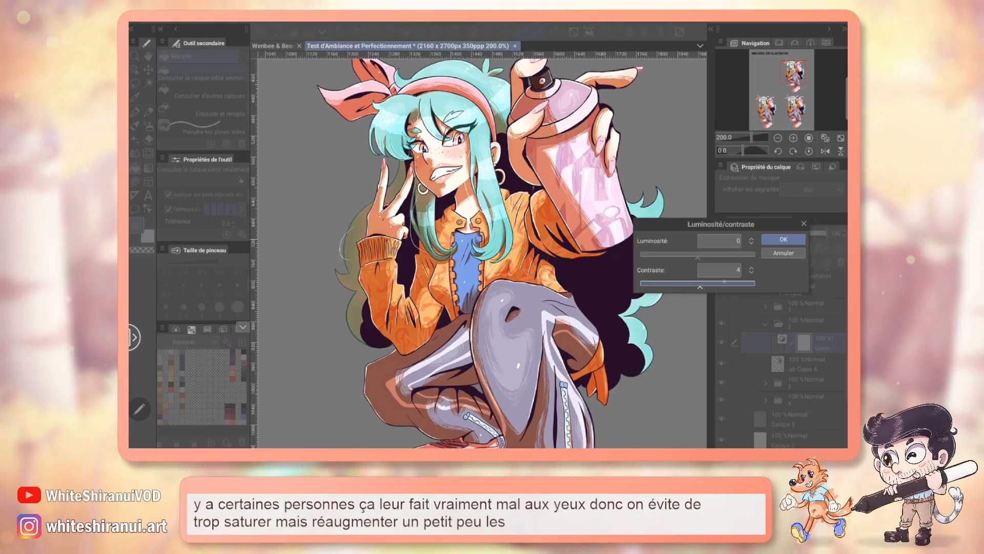
left_click(751, 273)
left_click(751, 273)
left_click(751, 273)
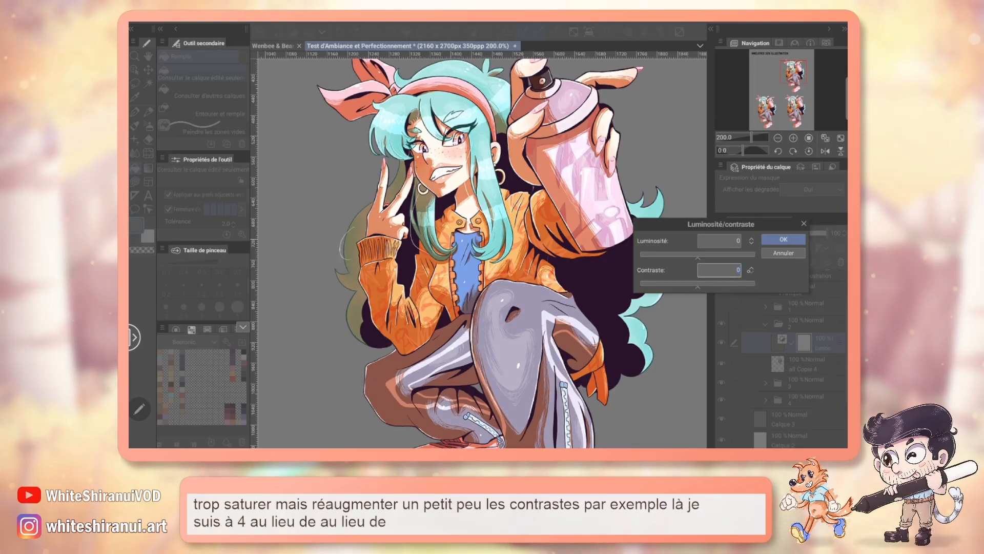
left_click(751, 266)
left_click(752, 266)
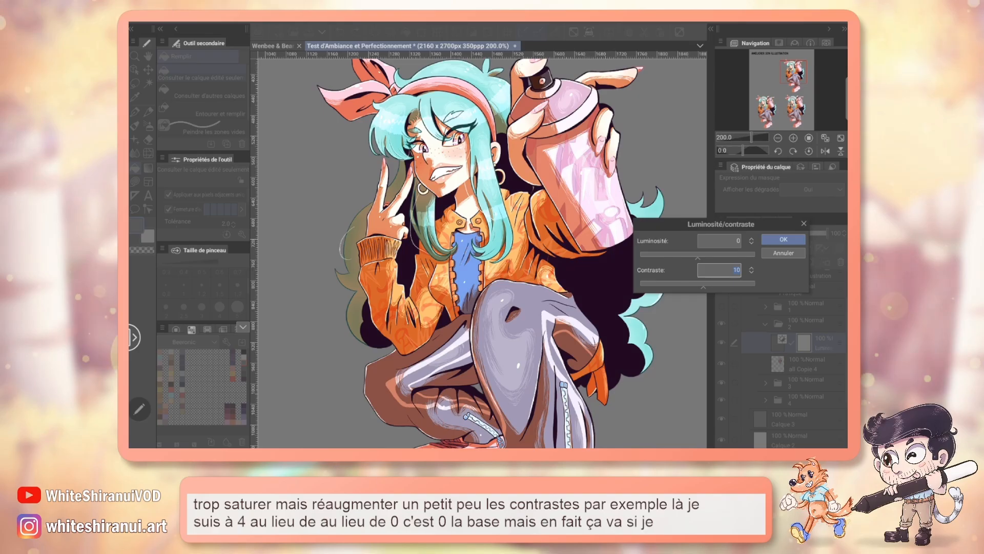
left_click(783, 240)
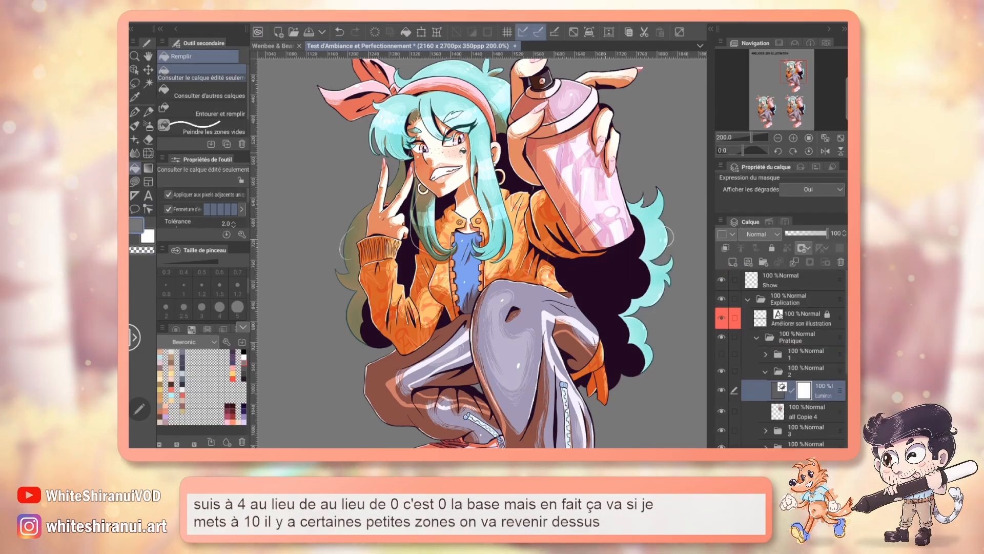
Step: Circle the character's cheek in red on the Show layer with the Plume G réaliste pen at size 1
key("p")
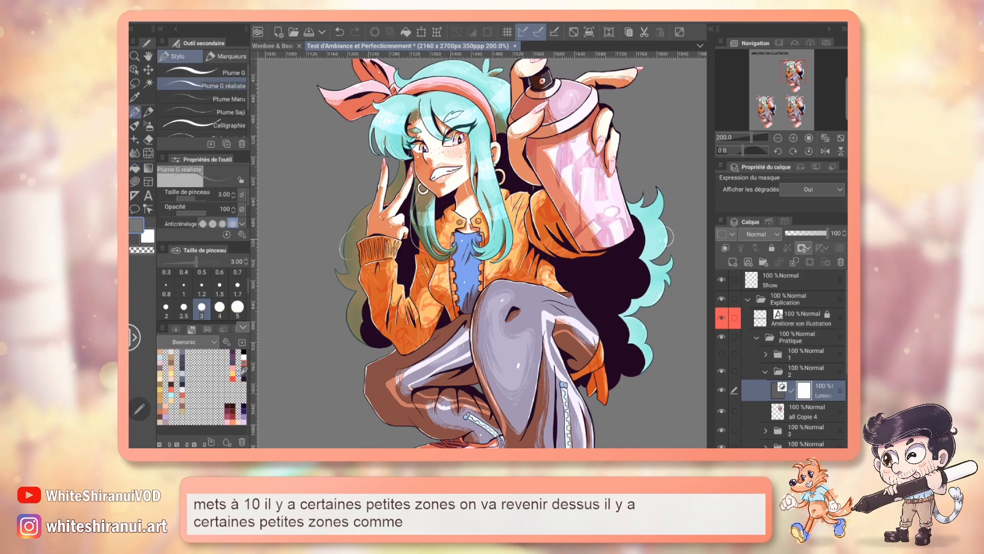
left_click(232, 378)
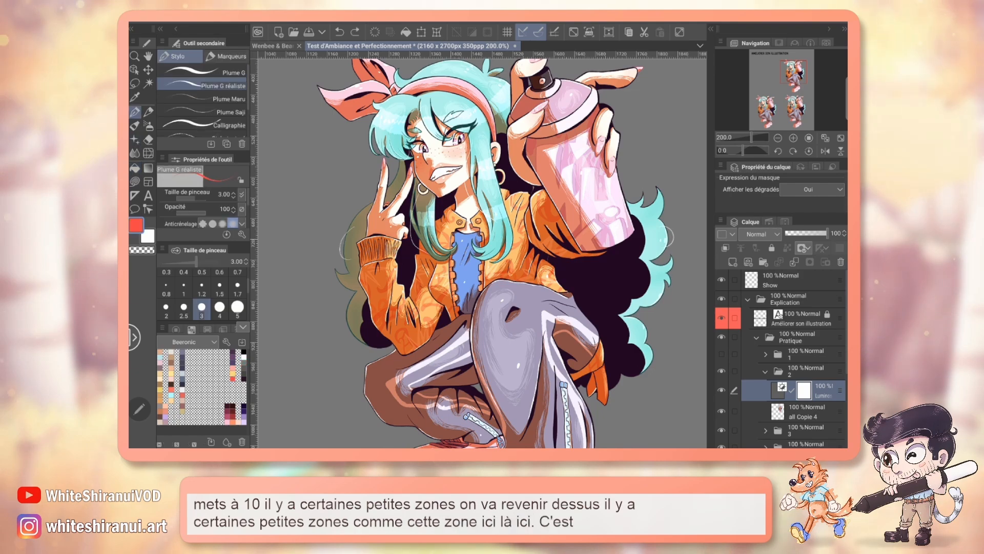
left_click(780, 277)
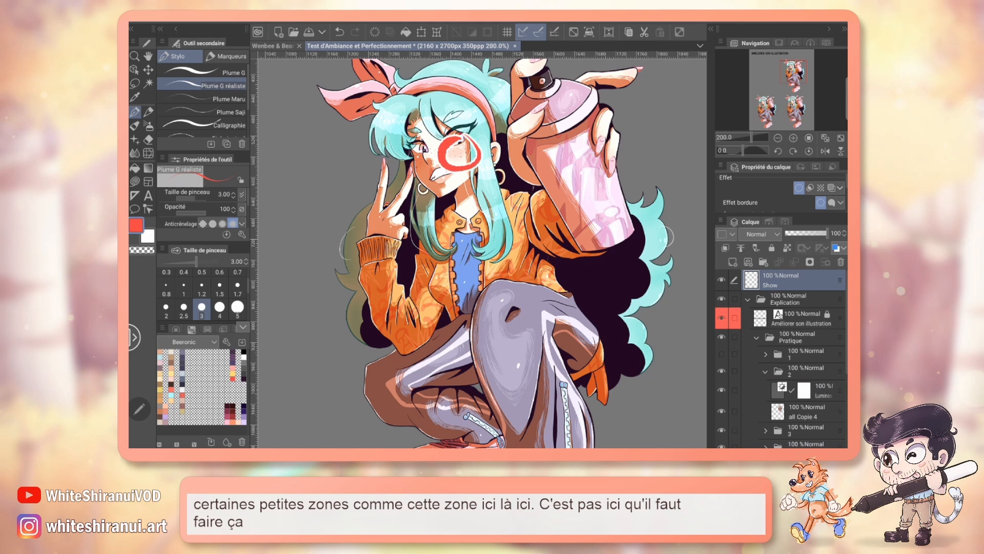
left_click(183, 285)
left_click_drag(471, 135, 461, 133)
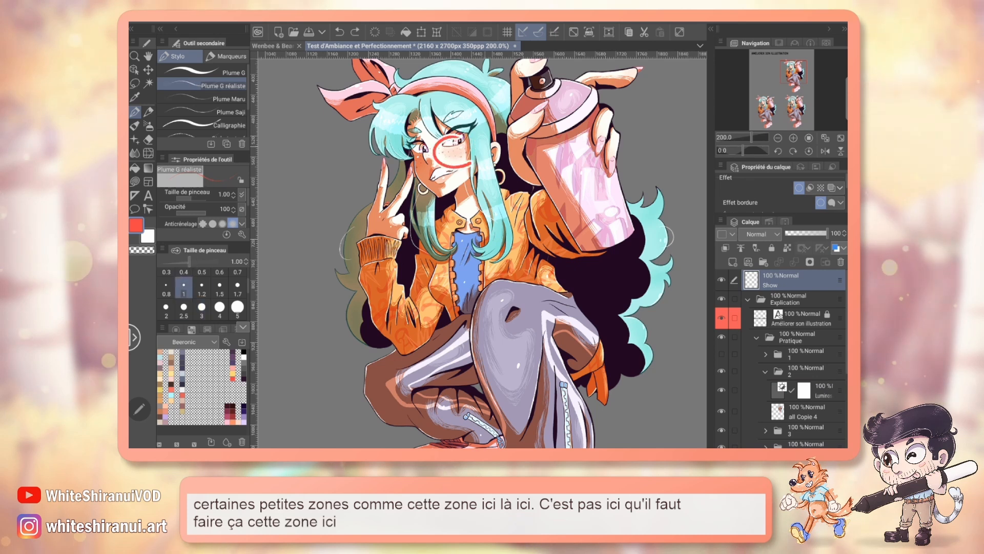
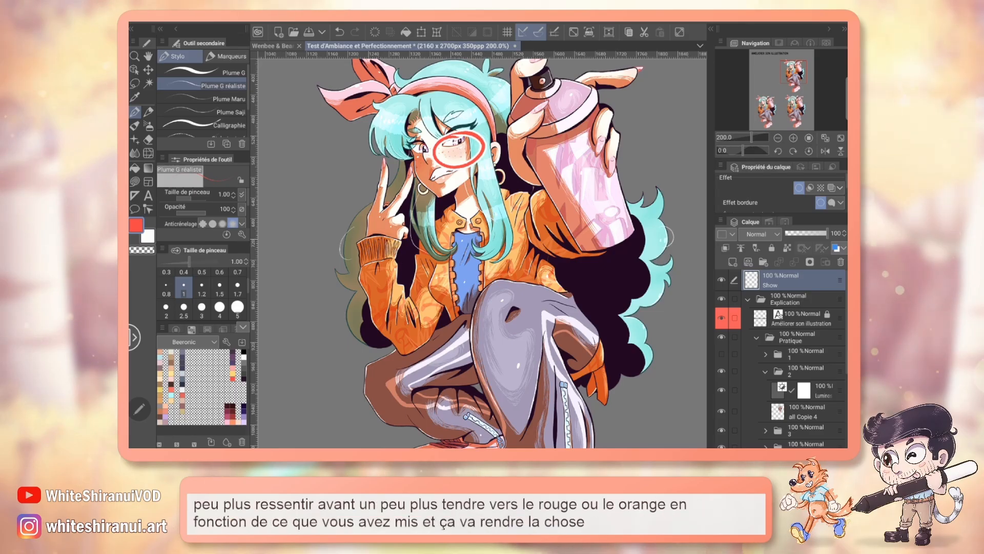
Step: Undo the red circle on the cheek and compare the character with the brightness/contrast correction layer hidden and shown
key("ctrl+z")
left_click(722, 390)
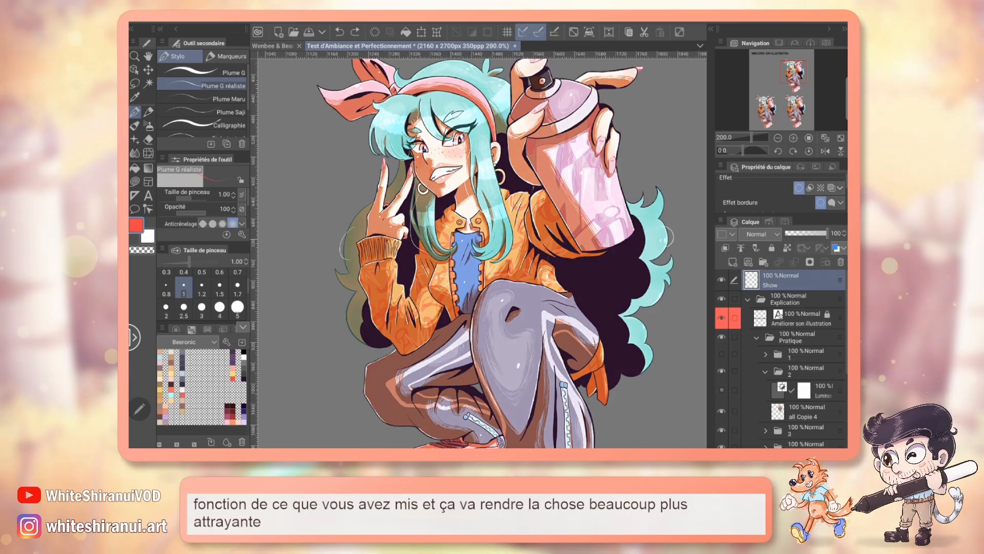
left_click(722, 390)
left_click(722, 390)
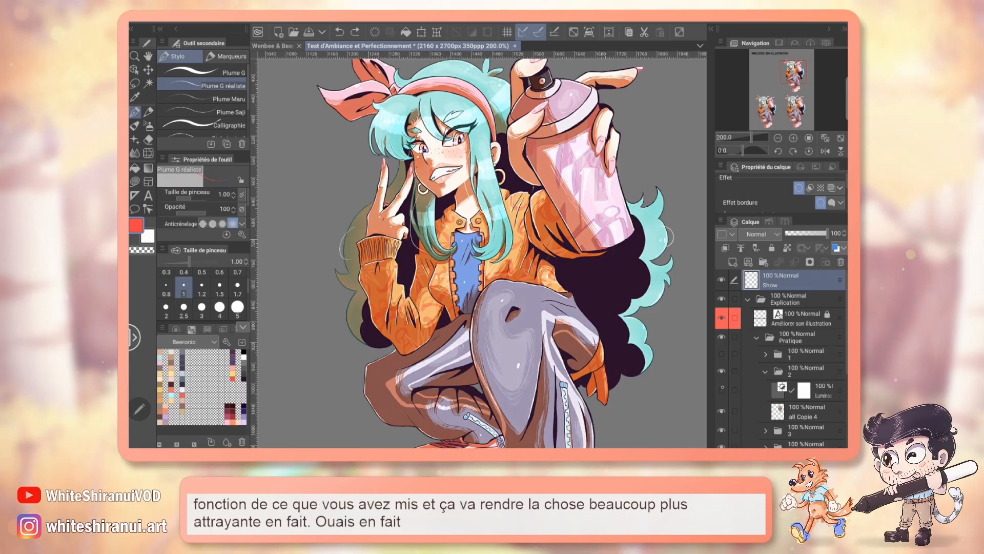
left_click(721, 389)
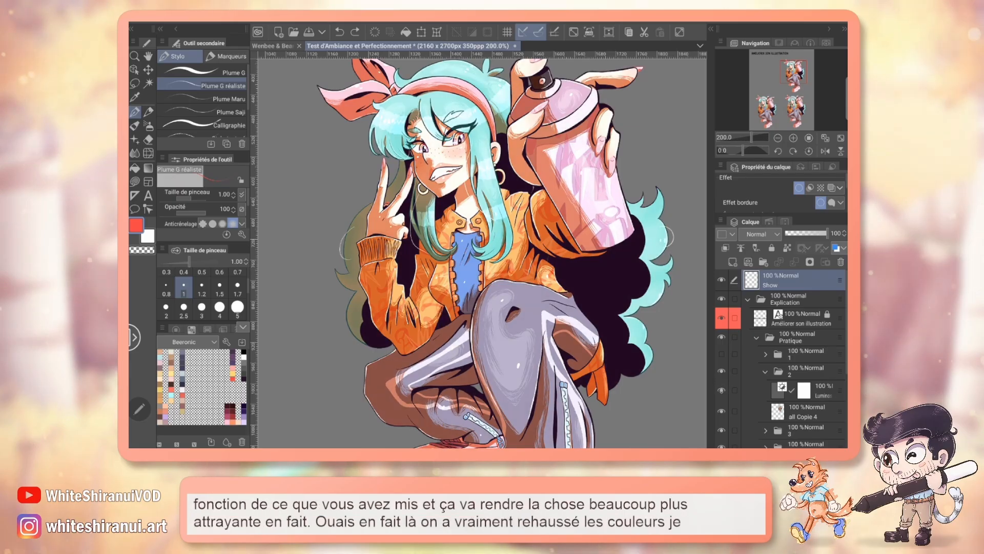
left_click(722, 390)
left_click(722, 390)
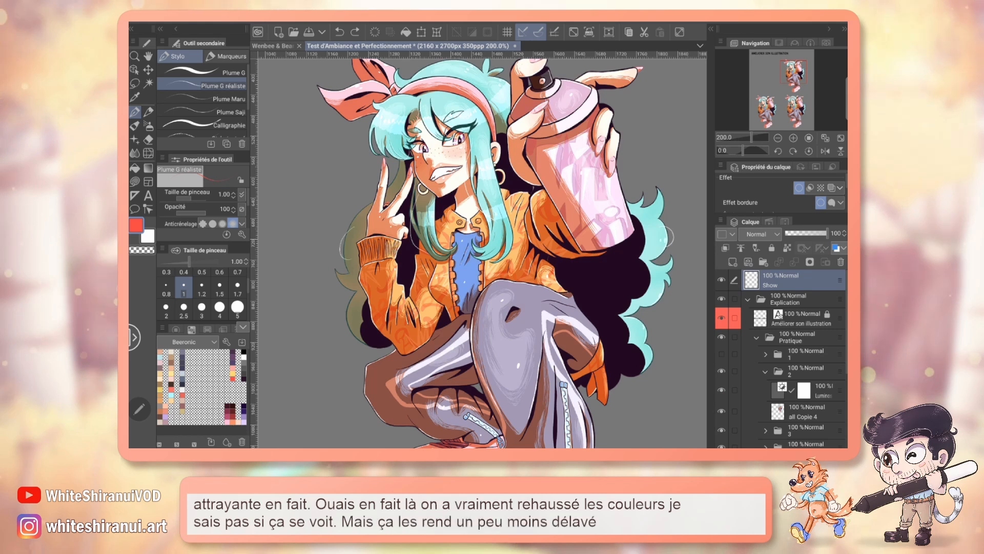
Step: Undo the existing brightness/contrast correction, keeping the grey background, and start a new Luminosité/contraste correction layer over all Copie 4
key("ctrl+z")
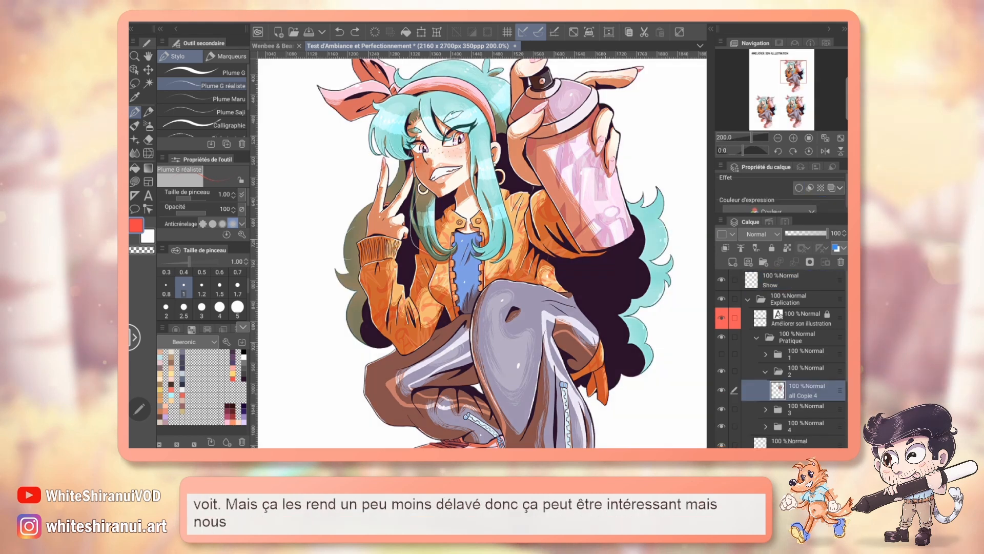
key("ctrl+y")
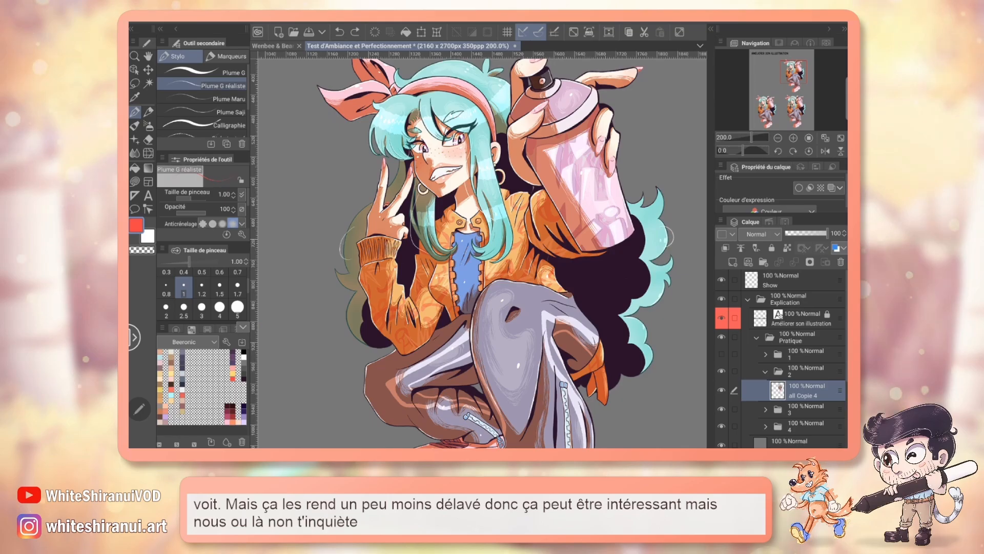
left_click(349, 22)
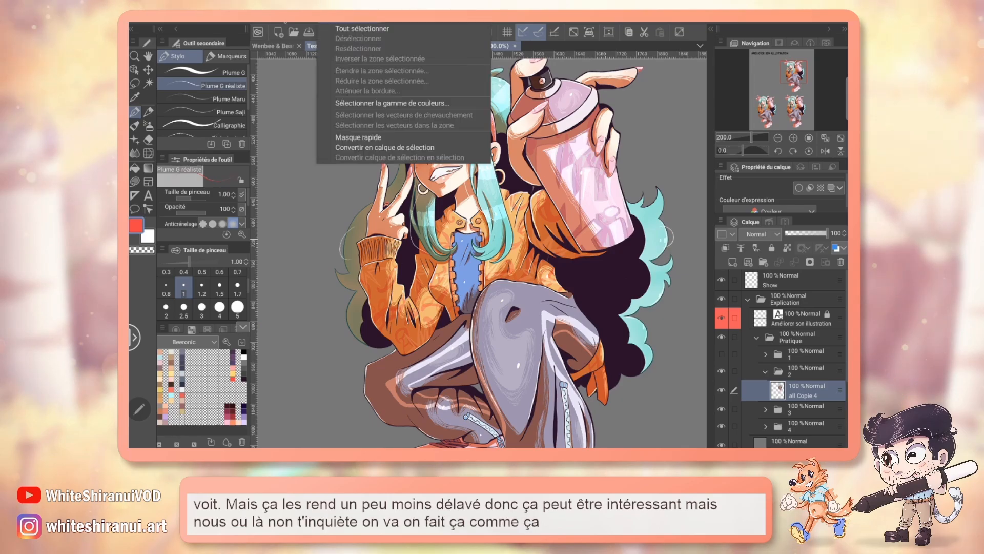
mouse_move(307, 21)
mouse_move(353, 49)
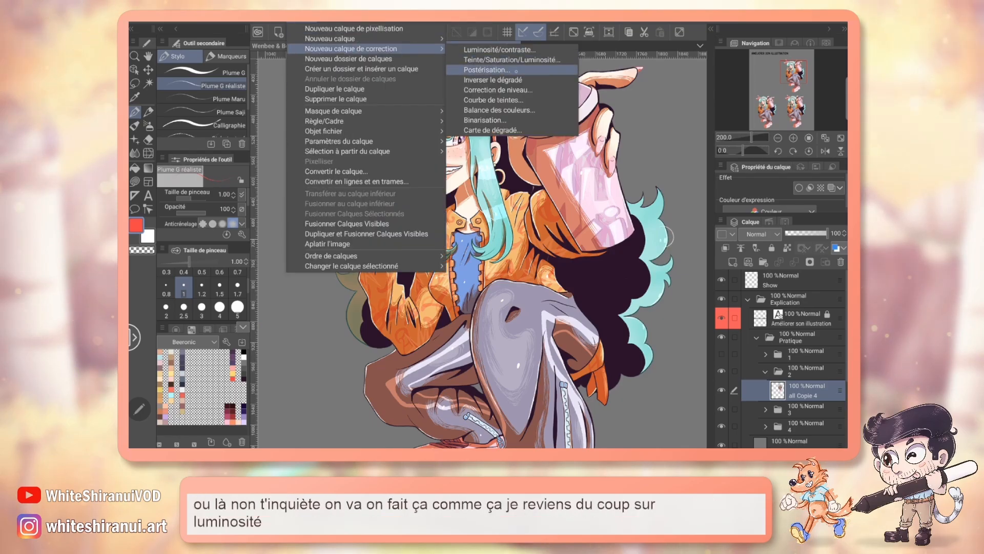
left_click(500, 50)
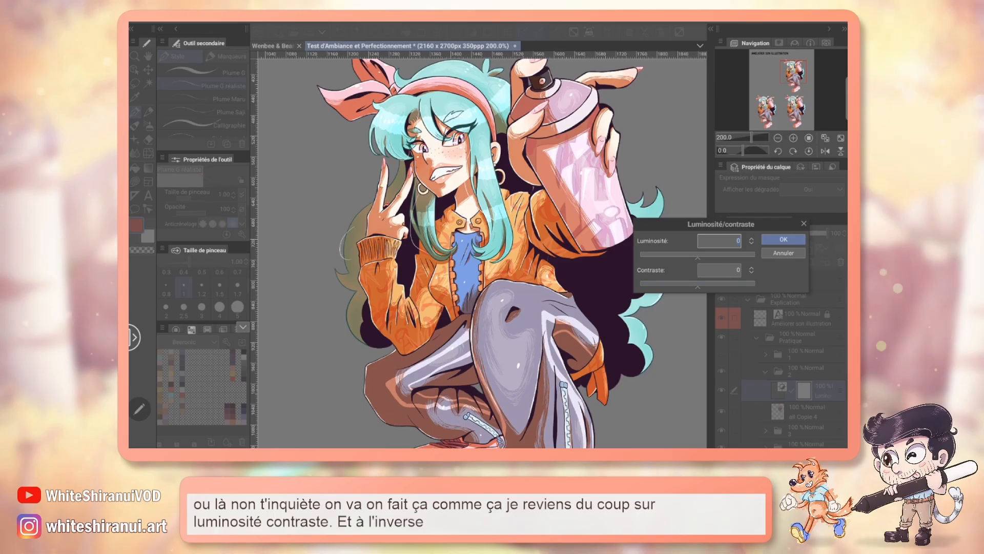
Step: Preview the character with contrast at -77, -100 and -52, and with a much lower brightness
left_click_drag(698, 285, 677, 285)
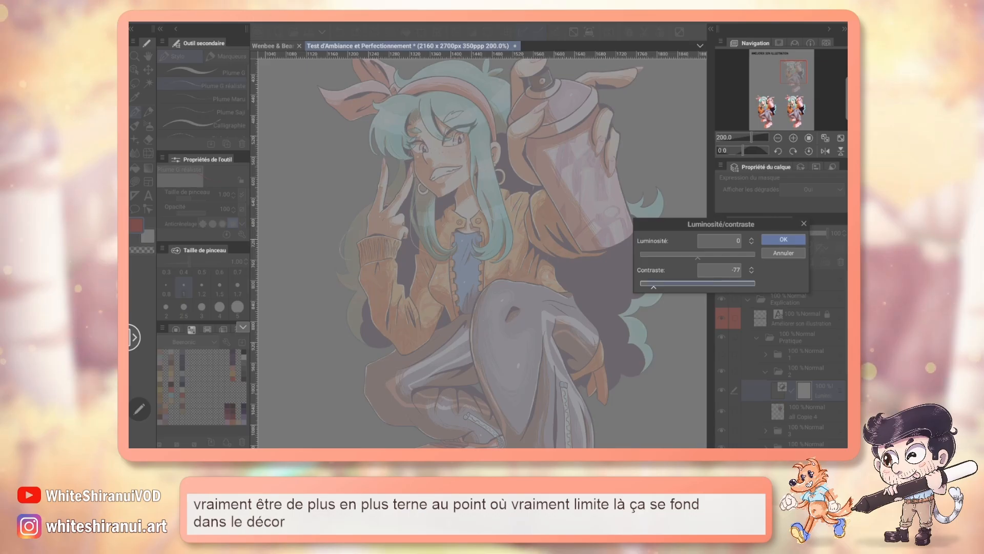
left_click_drag(654, 286, 641, 286)
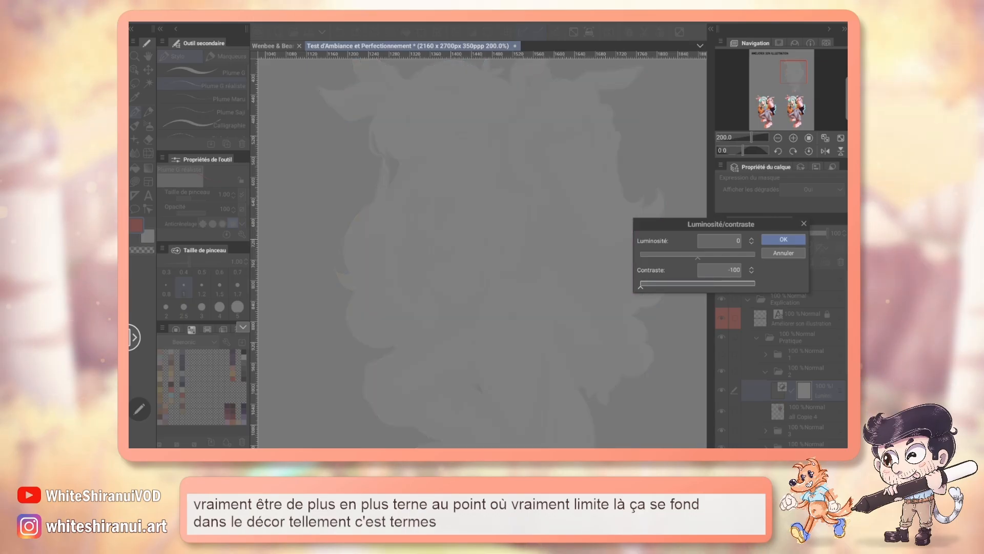
left_click_drag(640, 284, 755, 285)
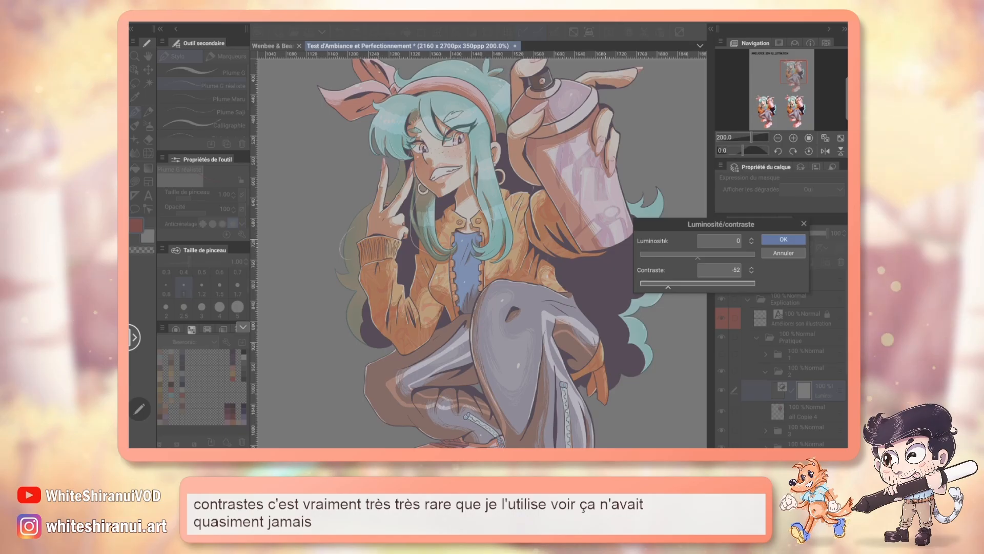
left_click_drag(698, 257, 640, 257)
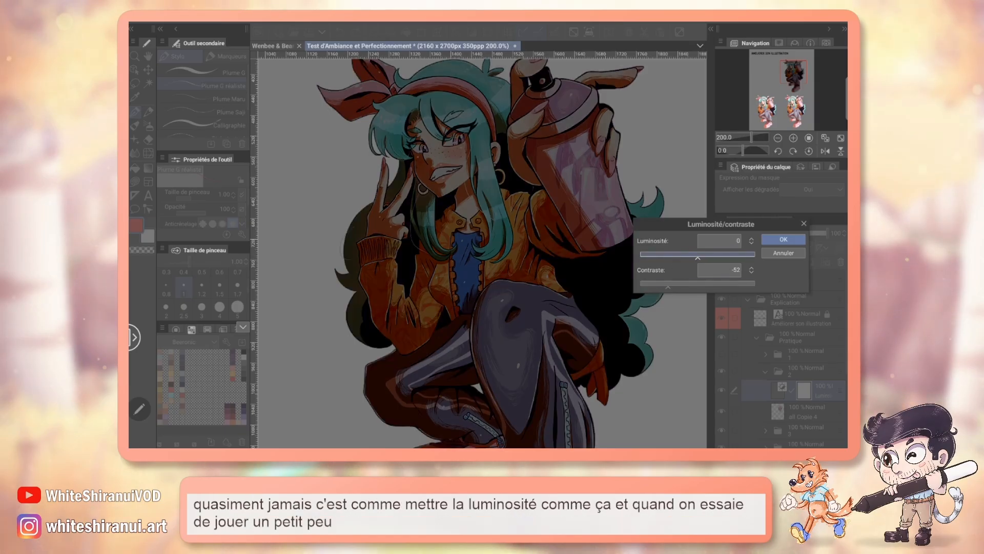
Step: Preview brightness/contrast pairs 12/25, -20/25, 25/-11, 68/-26, 40/-49 and 66/-49 on the character, and cancel the correction layer
left_click_drag(668, 287, 712, 288)
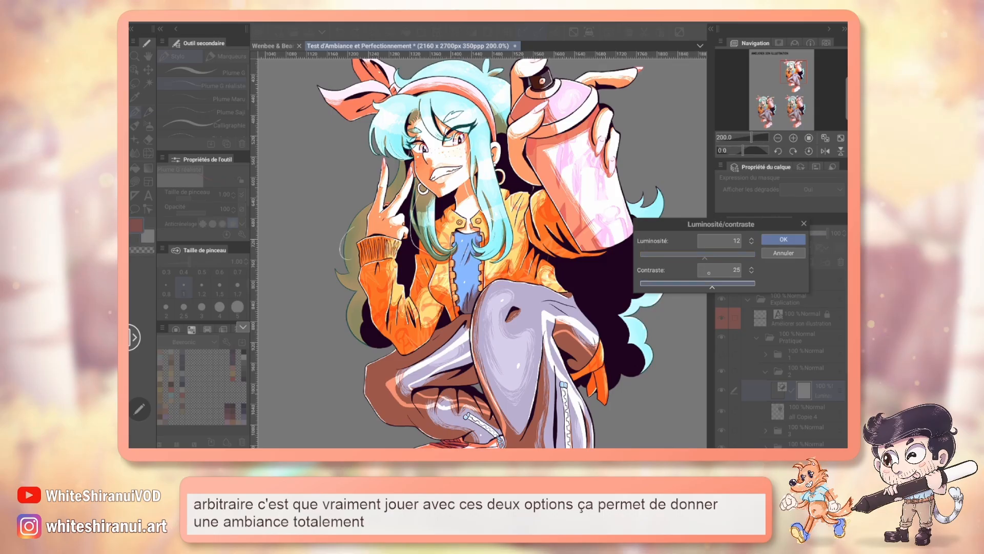
left_click_drag(705, 257, 681, 258)
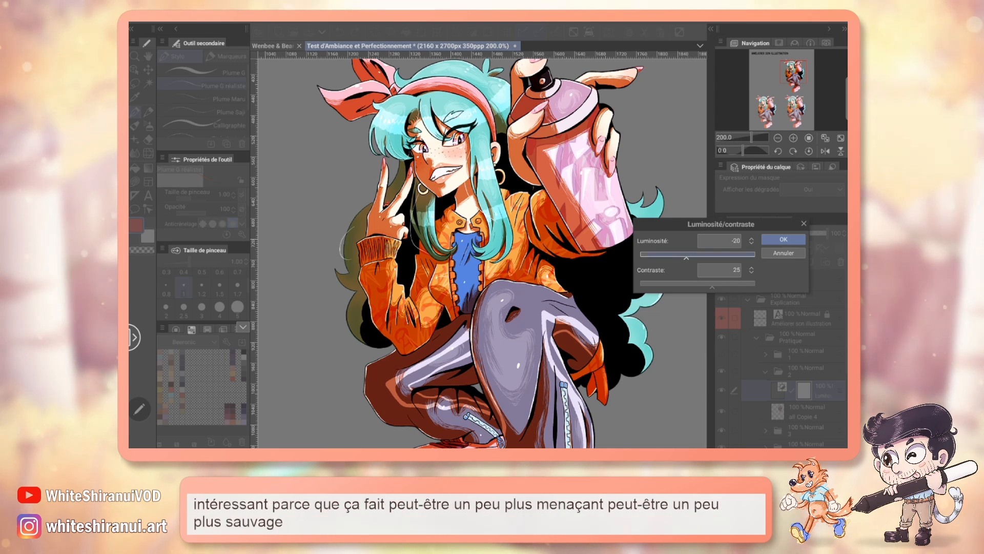
left_click_drag(712, 287, 726, 287)
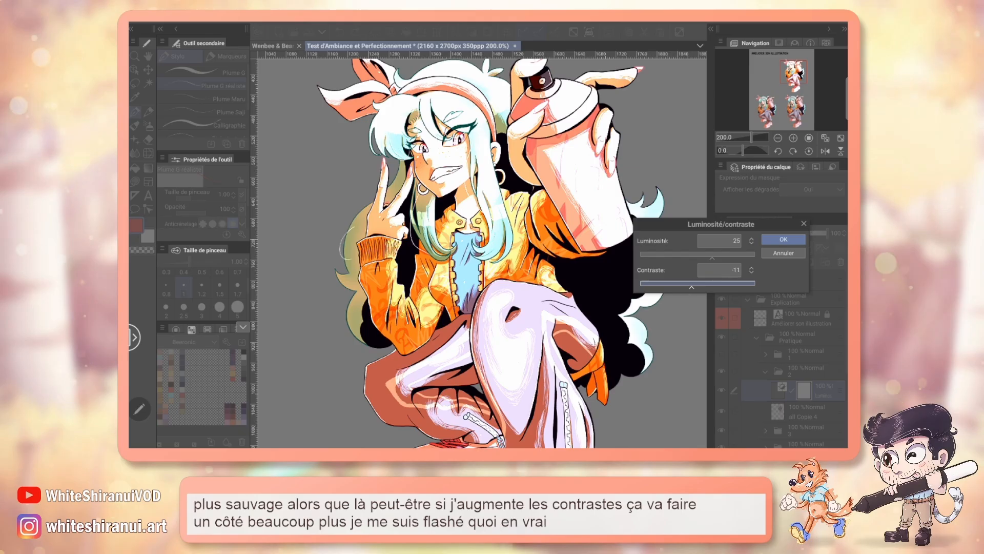
left_click_drag(727, 287, 683, 288)
left_click_drag(712, 255, 732, 255)
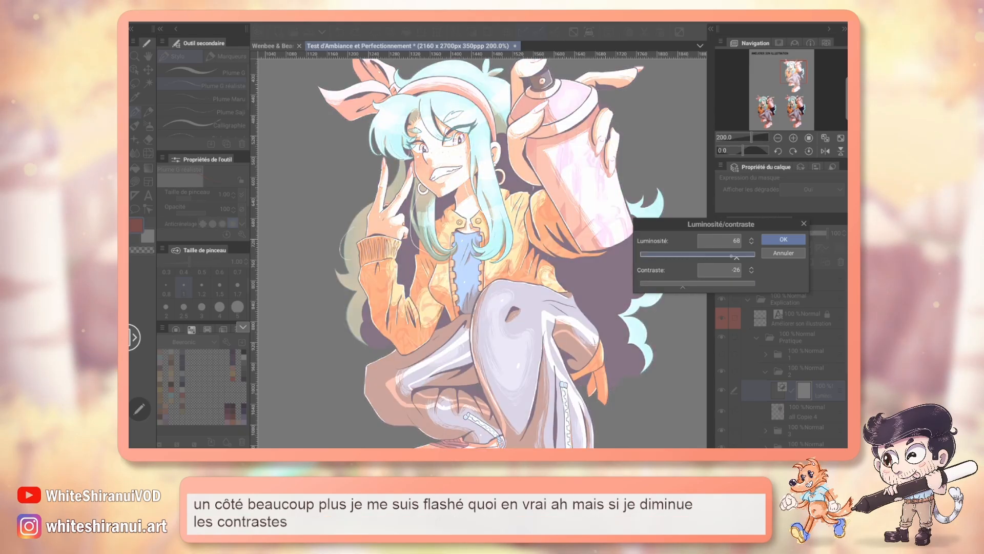
left_click_drag(682, 287, 669, 287)
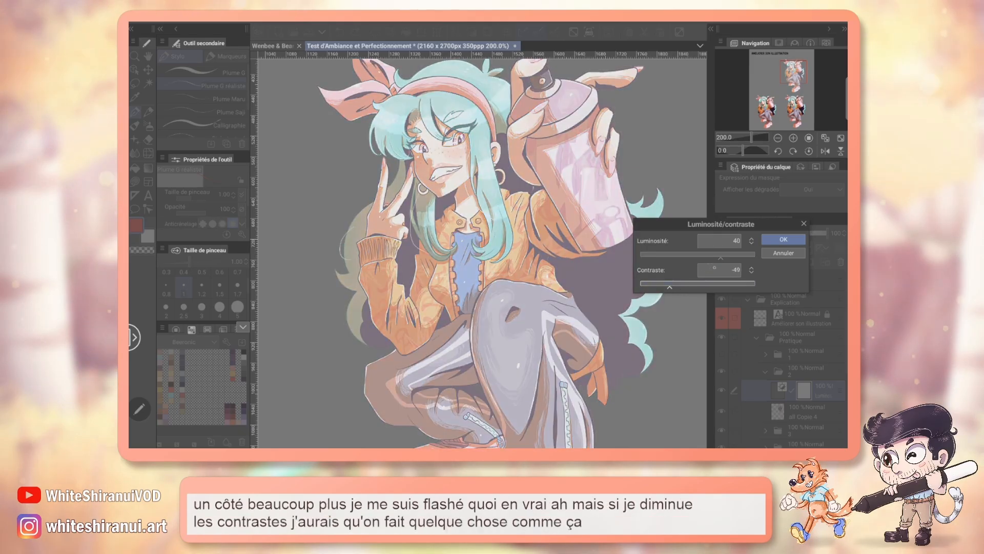
left_click_drag(722, 257, 735, 258)
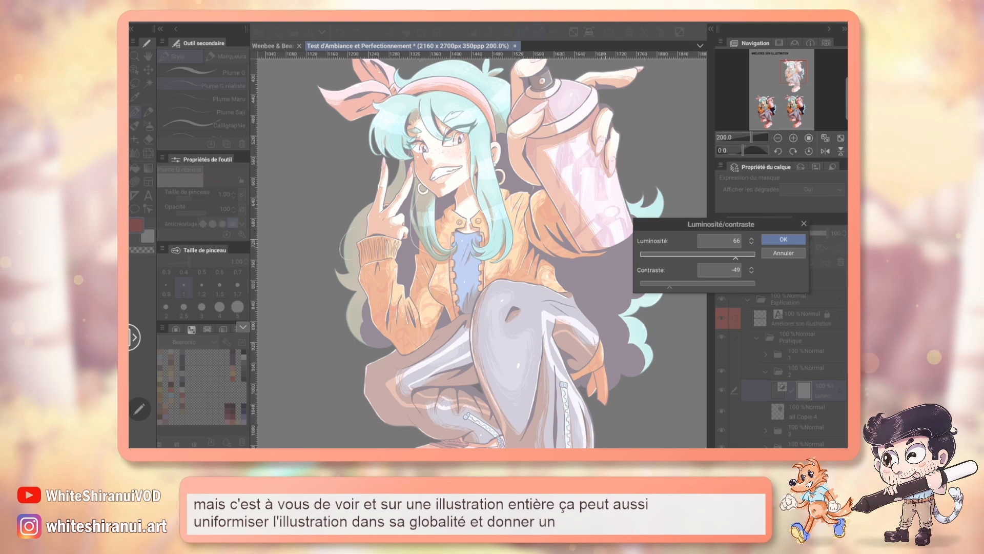
left_click(783, 253)
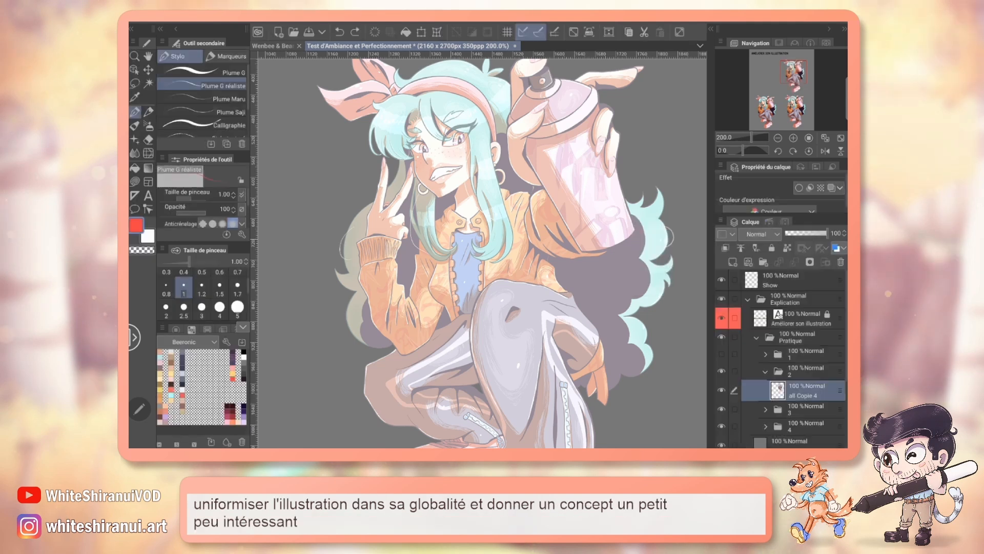
Step: Start a Teinte/Saturation/Luminosité correction layer over all Copie 4 and preview saturation at 19, 100 and 12
left_click(298, 22)
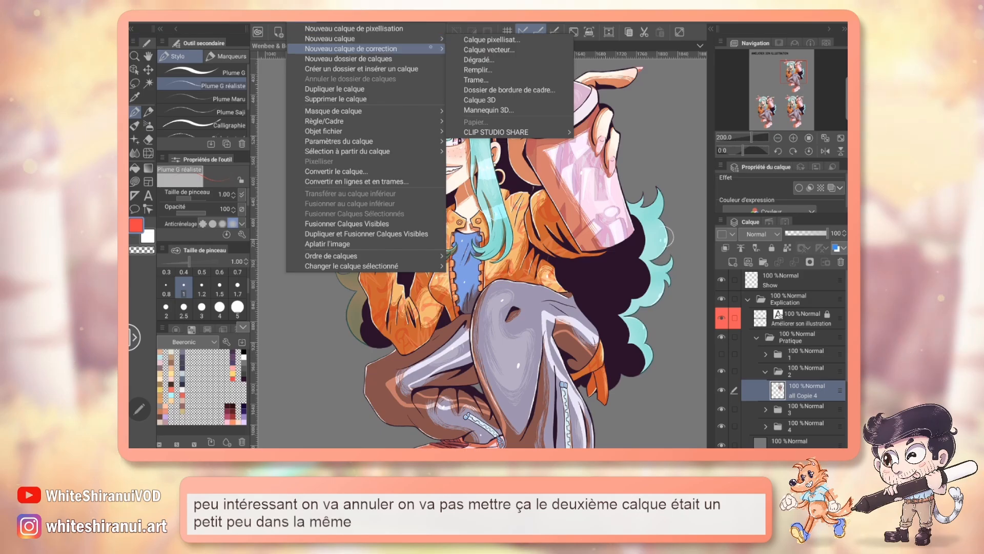
mouse_move(432, 51)
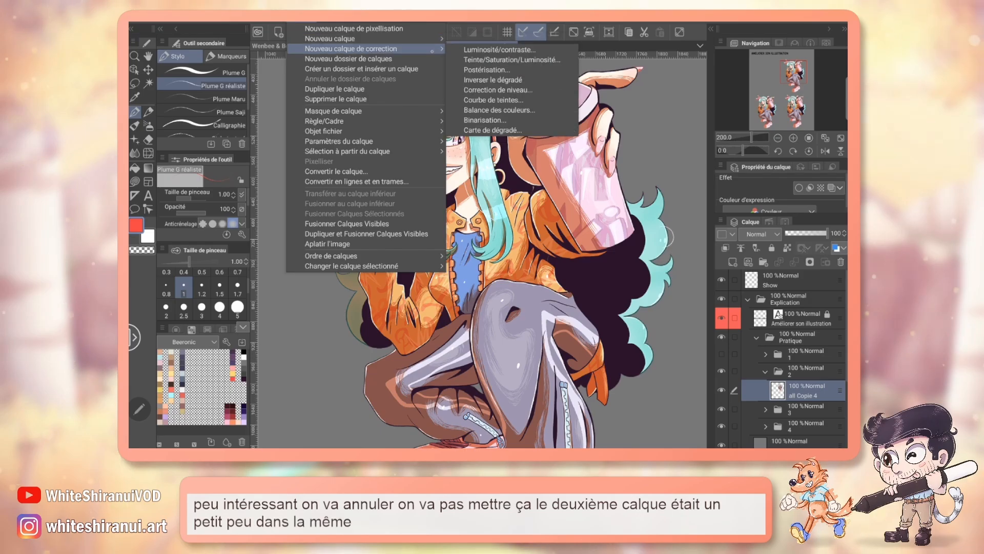
left_click(551, 62)
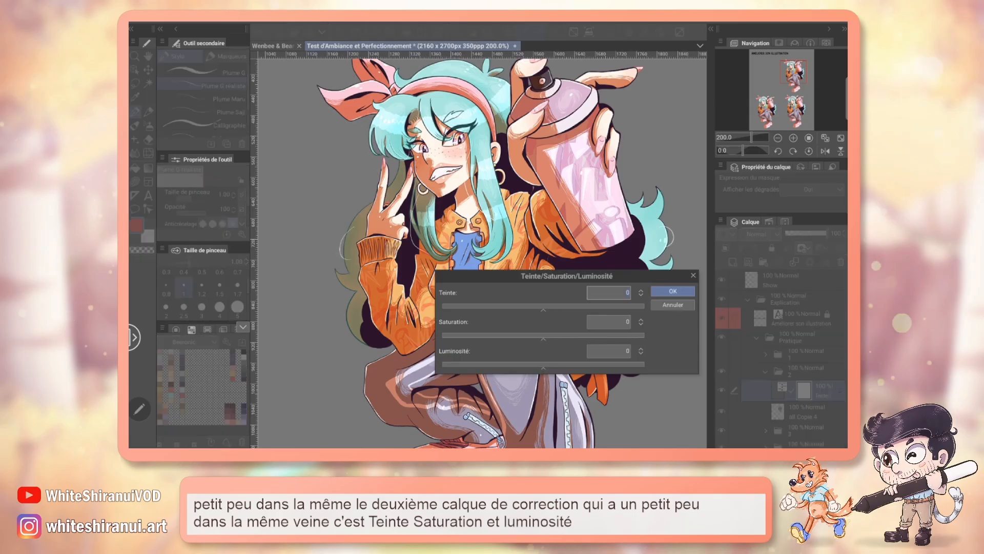
mouse_move(566, 276)
left_mouse_down()
mouse_move(601, 227)
mouse_move(609, 288)
mouse_move(576, 289)
left_mouse_up()
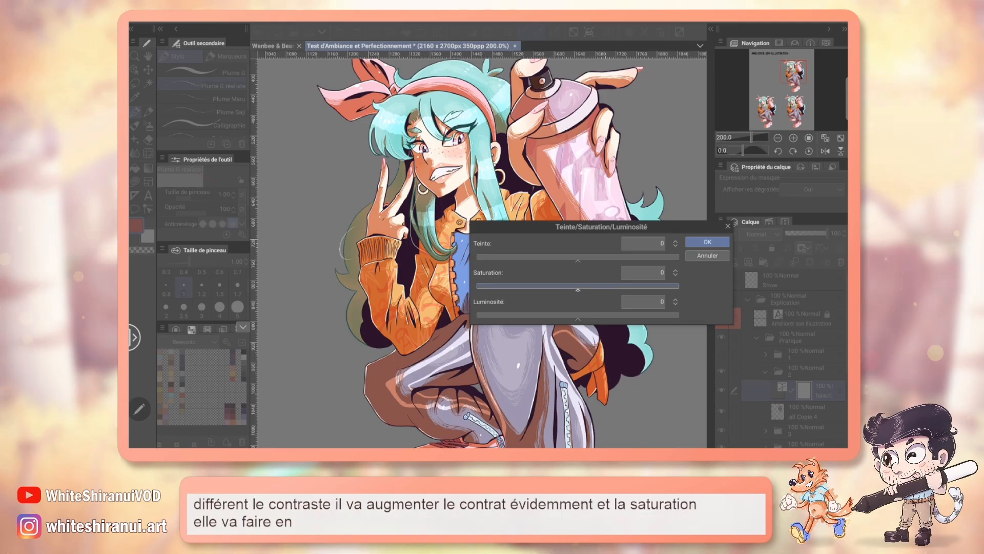
left_click_drag(578, 290, 596, 290)
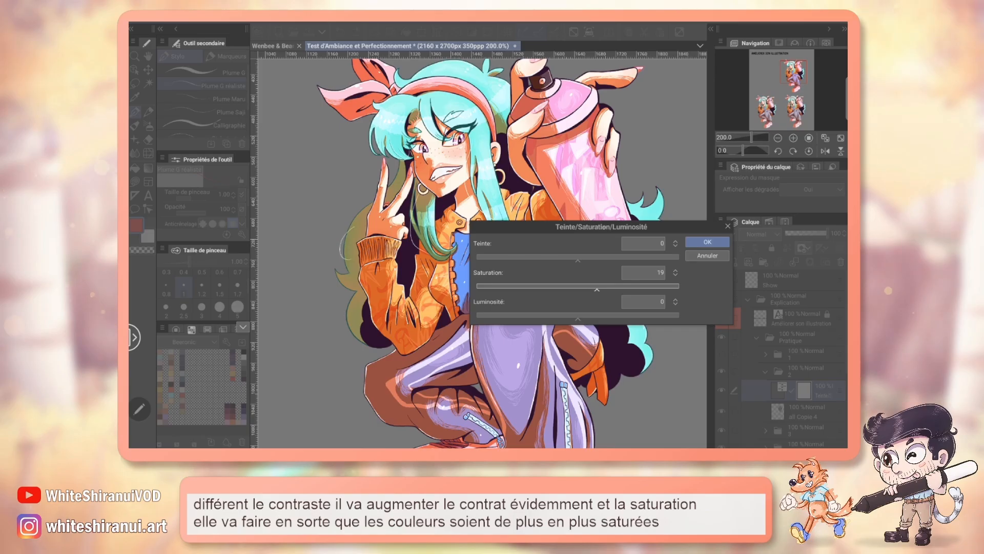
left_click_drag(601, 227, 680, 251)
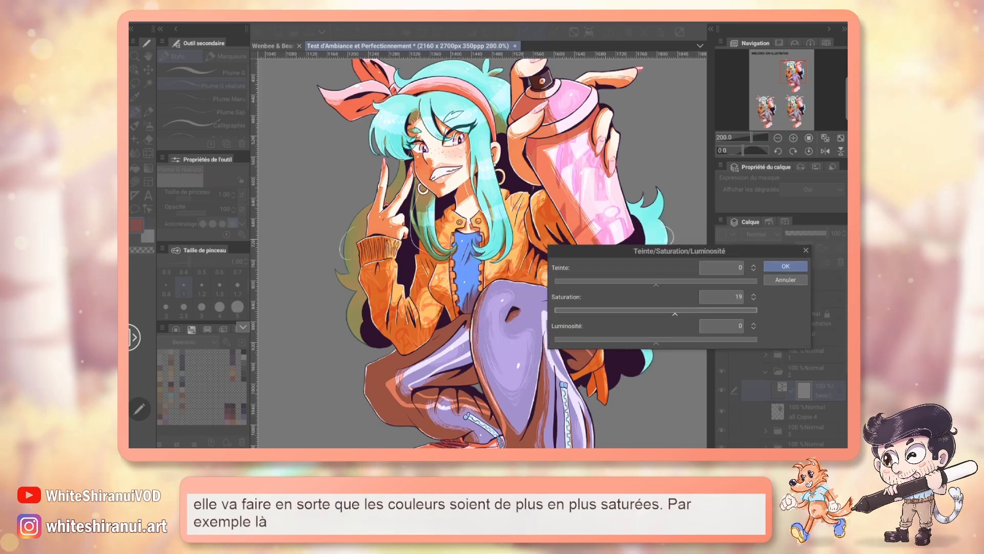
left_click_drag(676, 311, 757, 311)
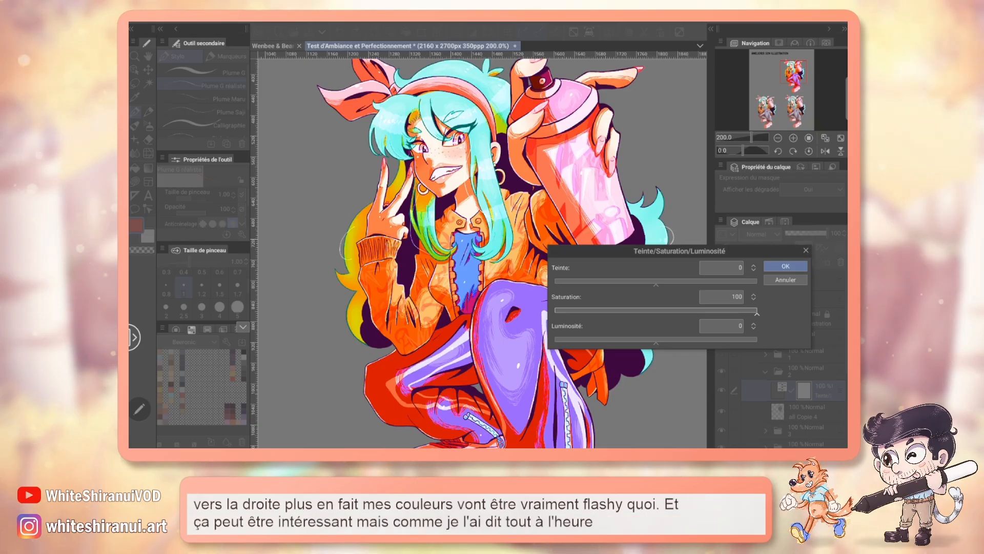
left_click_drag(735, 313, 668, 311)
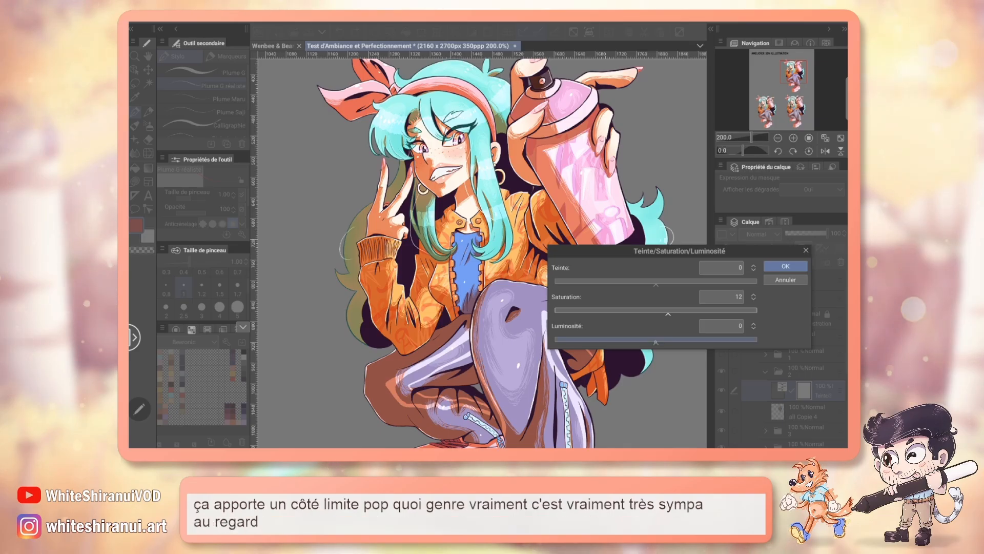
Step: Preview saturation/luminosity pairs 17/47, -30/28 and -3/28 on the character, and return both values to 0
left_click_drag(656, 339, 703, 339)
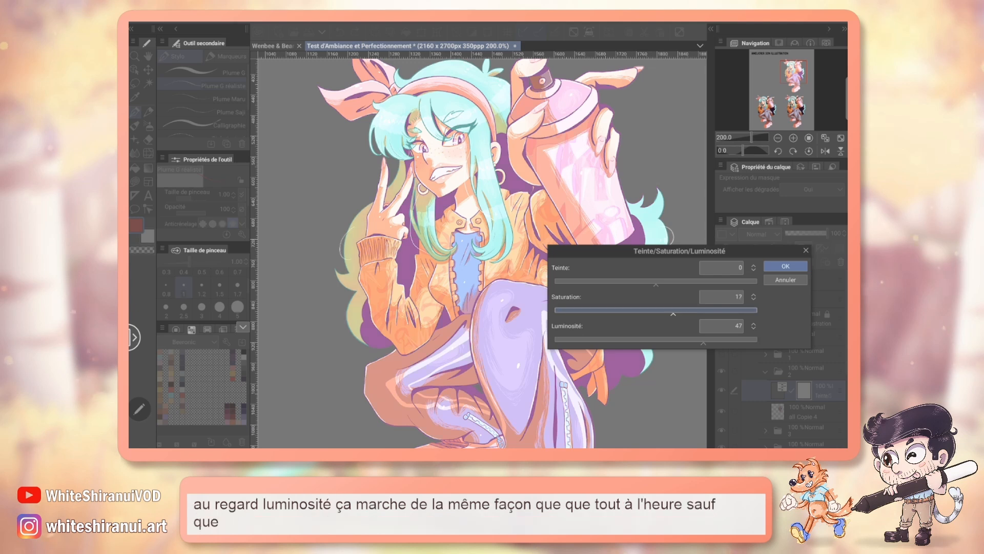
left_click_drag(668, 311, 614, 340)
left_click_drag(699, 311, 684, 340)
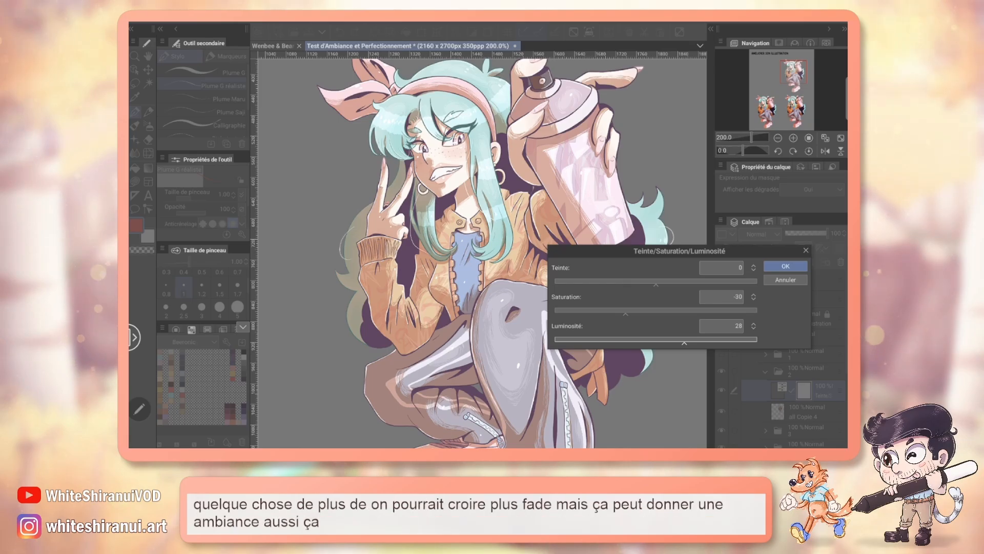
left_click_drag(627, 313, 653, 313)
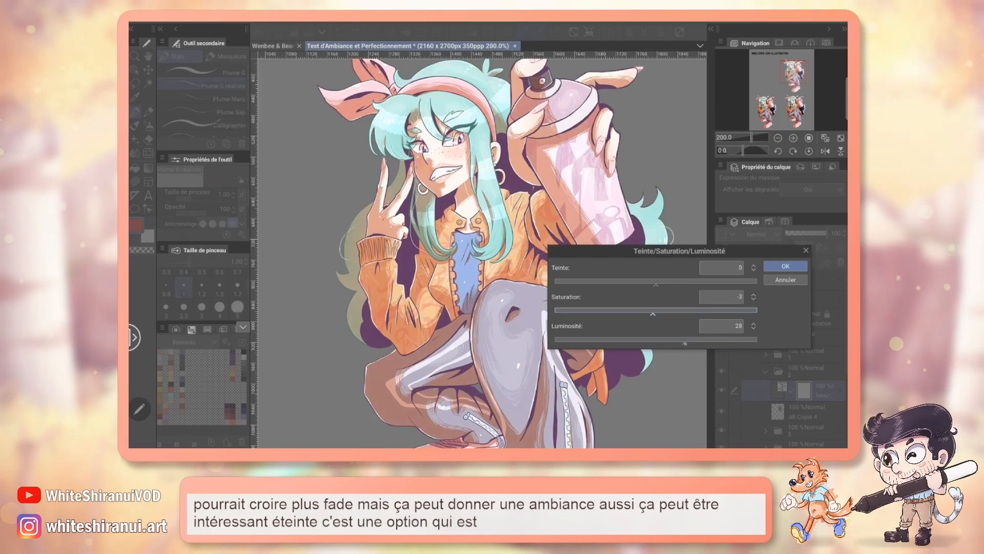
left_click_drag(684, 342, 655, 341)
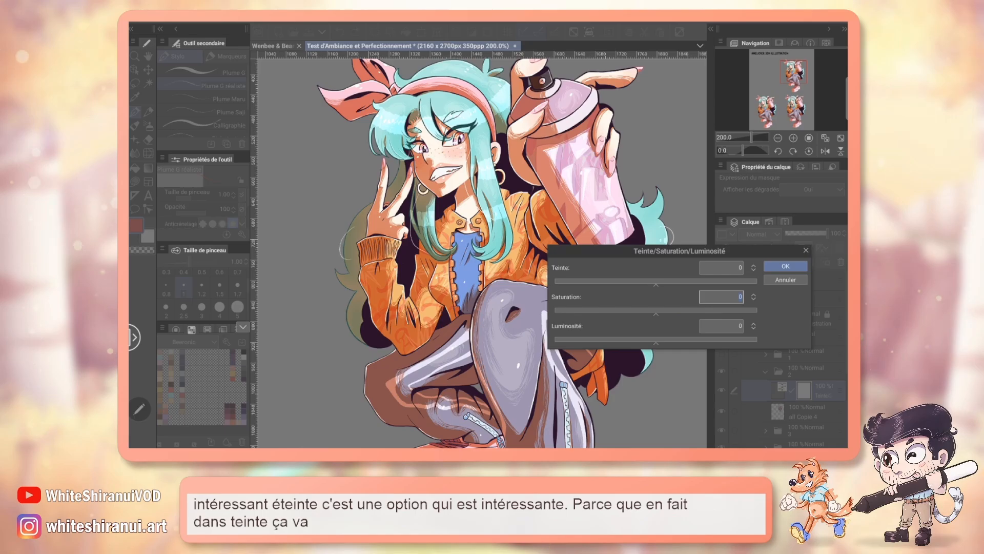
Step: Set the correction layer to hue 180, saturation 34 and luminosity 16, and apply it
left_click_drag(656, 283, 661, 283)
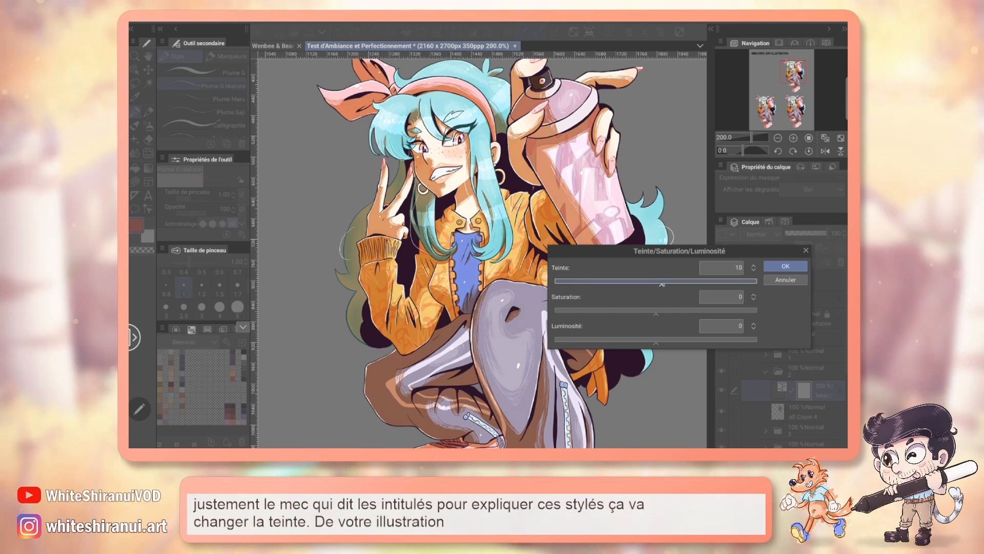
left_click_drag(660, 283, 757, 284)
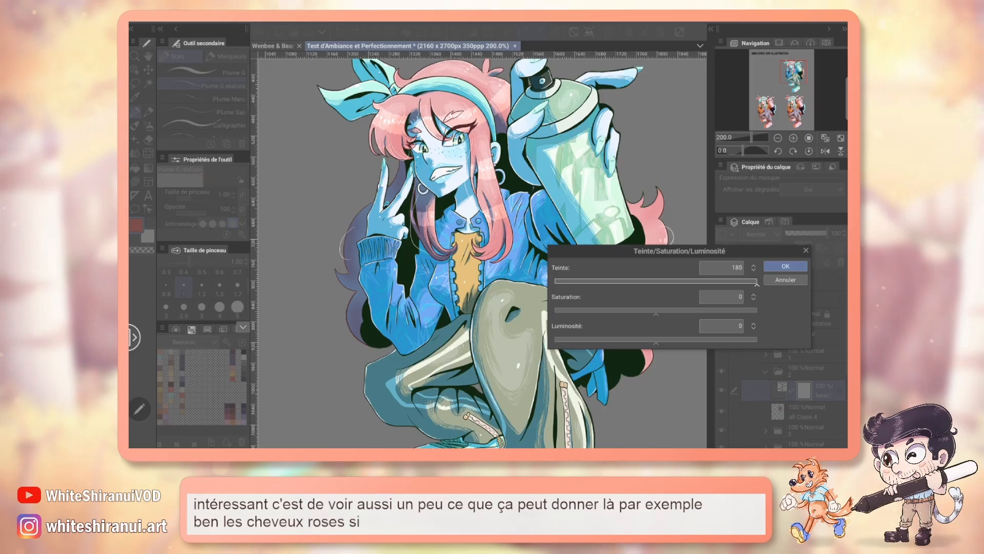
left_click_drag(656, 311, 688, 310)
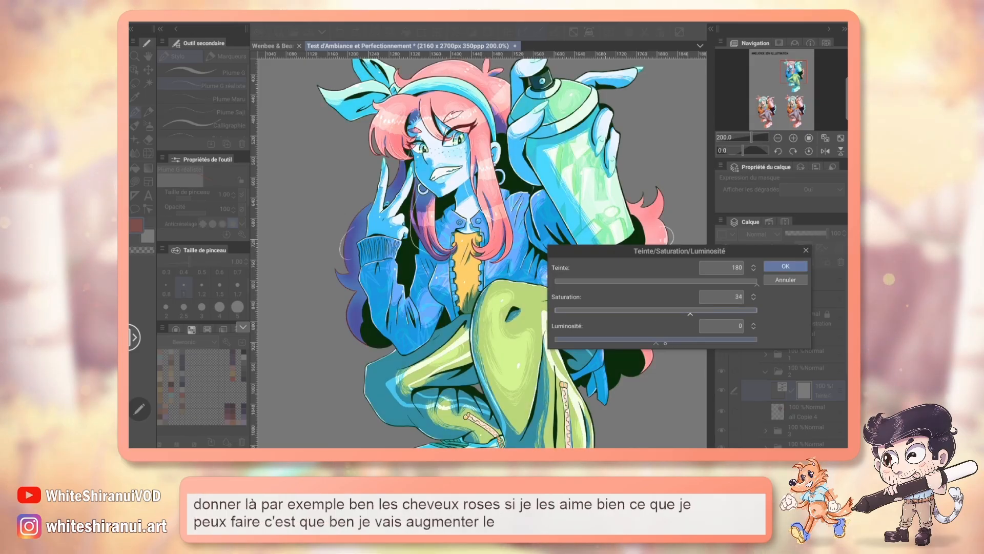
left_click_drag(657, 338, 672, 339)
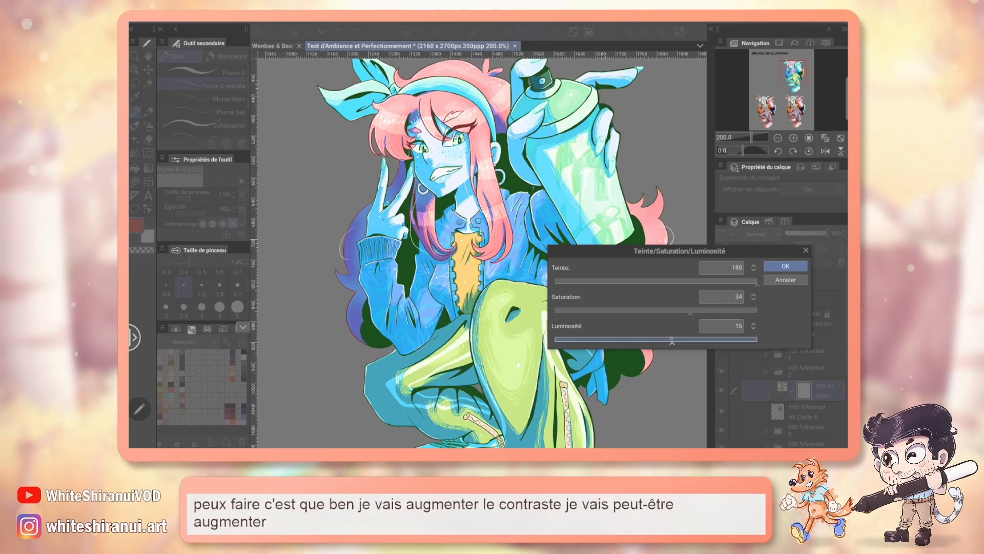
key("Return")
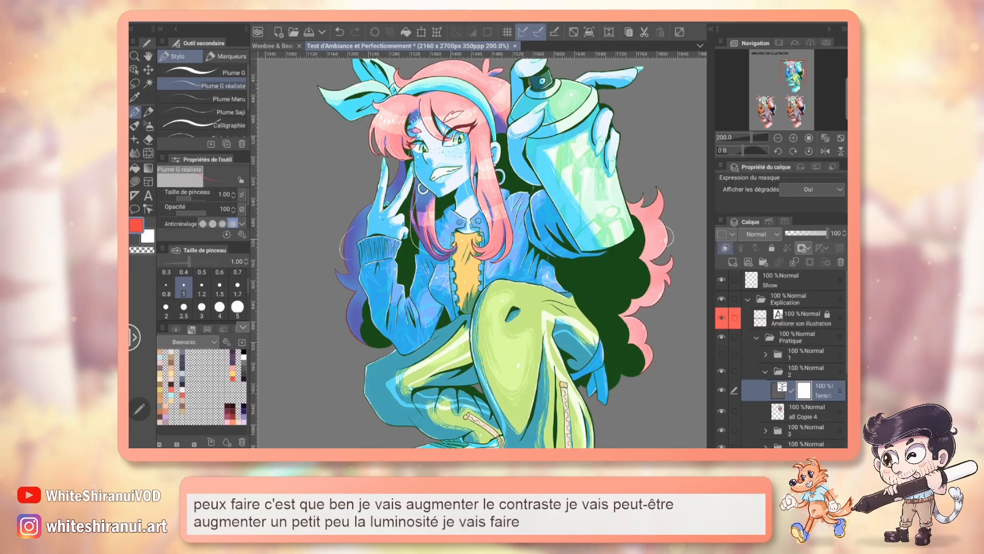
Step: Erase the hue correction from the trousers, shoes, central jacket area and spray can with the Vecteur eraser
key("e")
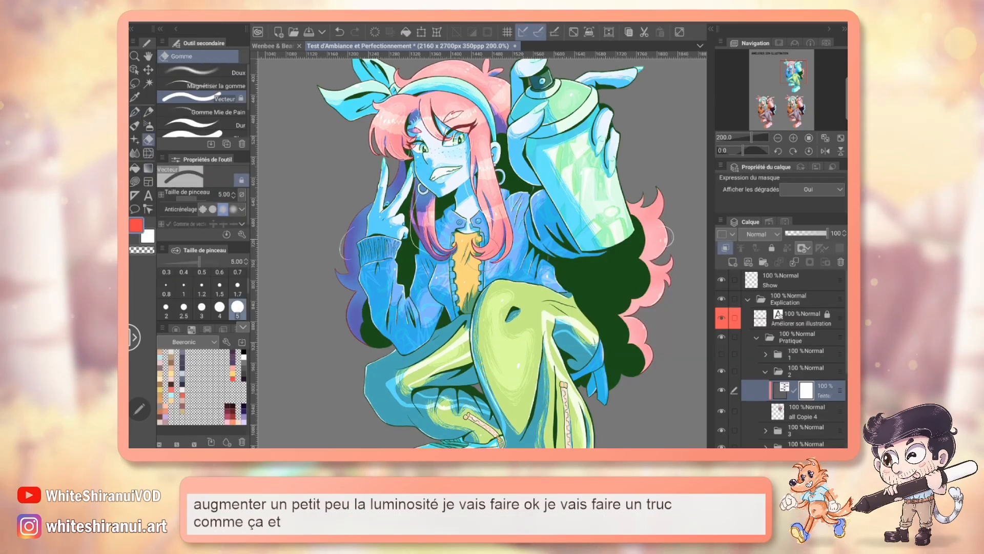
scroll(219, 302, "down", 1)
mouse_move(512, 287)
left_mouse_down()
mouse_move(474, 375)
mouse_move(432, 348)
mouse_move(410, 417)
mouse_move(489, 226)
mouse_move(533, 308)
mouse_move(500, 430)
left_mouse_up()
left_click_drag(795, 72, 793, 82)
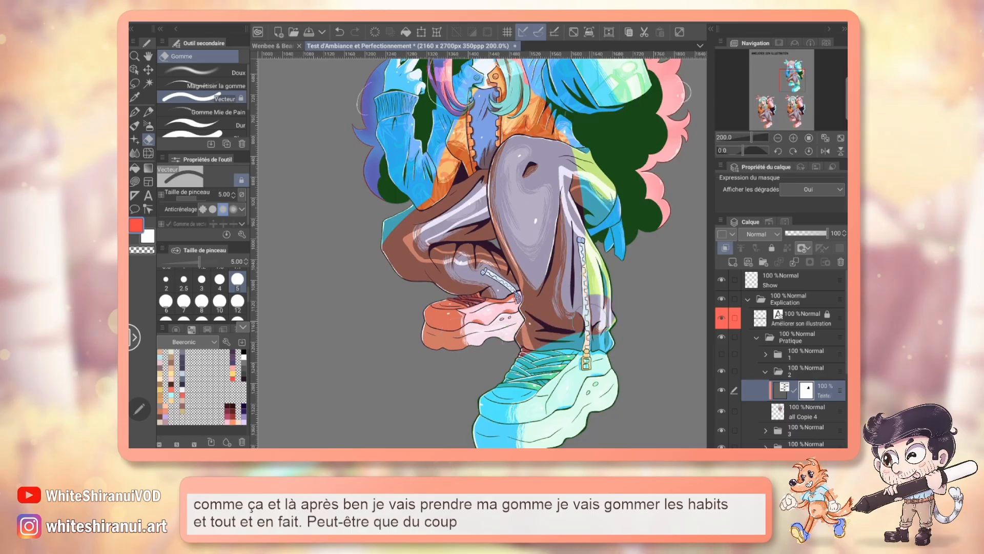
mouse_move(513, 359)
left_mouse_down()
mouse_move(589, 369)
mouse_move(564, 410)
mouse_move(575, 414)
left_mouse_up()
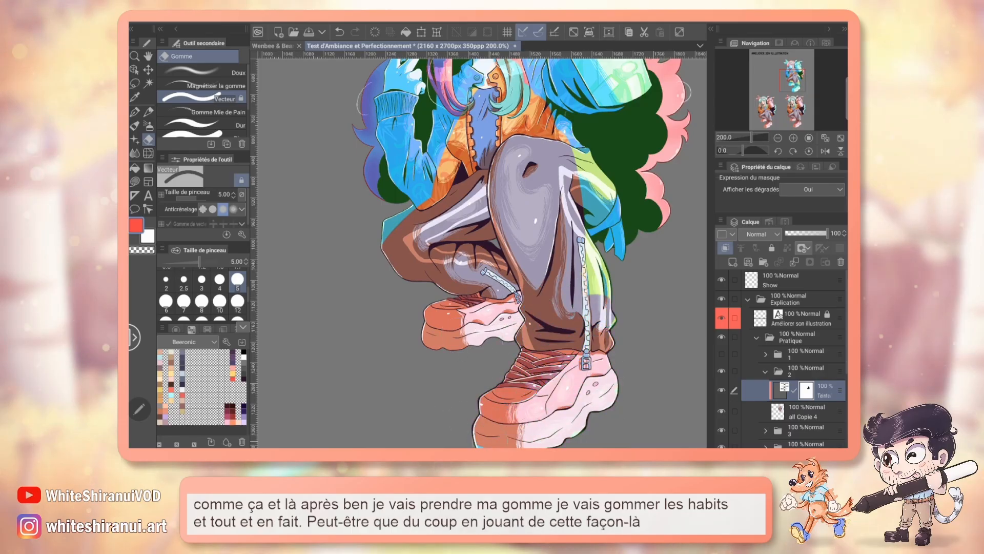
mouse_move(597, 292)
left_mouse_down()
mouse_move(568, 165)
mouse_move(604, 234)
left_mouse_up()
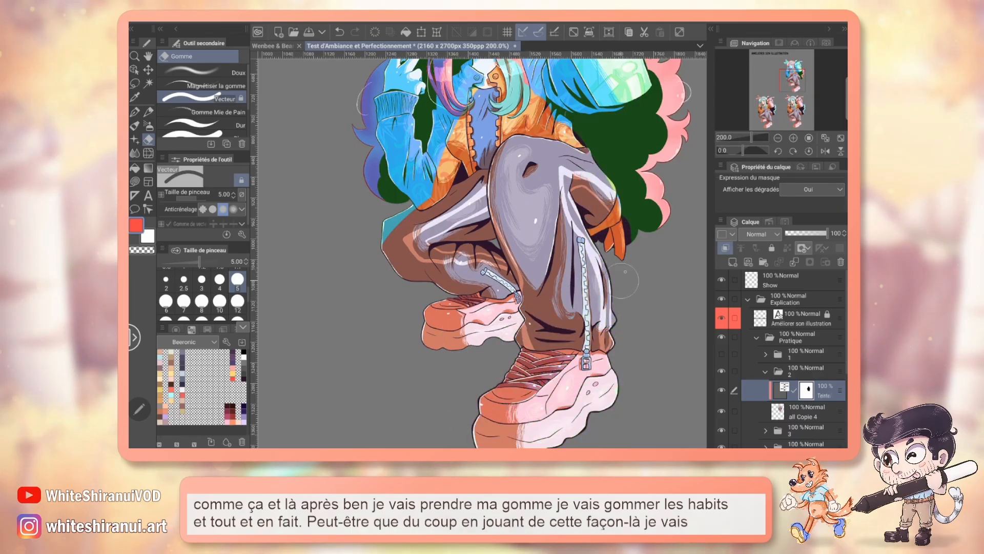
mouse_move(622, 281)
left_mouse_down()
mouse_move(630, 399)
mouse_move(590, 404)
left_mouse_up()
mouse_move(568, 178)
left_mouse_down()
mouse_move(537, 98)
mouse_move(589, 133)
mouse_move(576, 281)
left_mouse_up()
left_click_drag(612, 177, 505, 215)
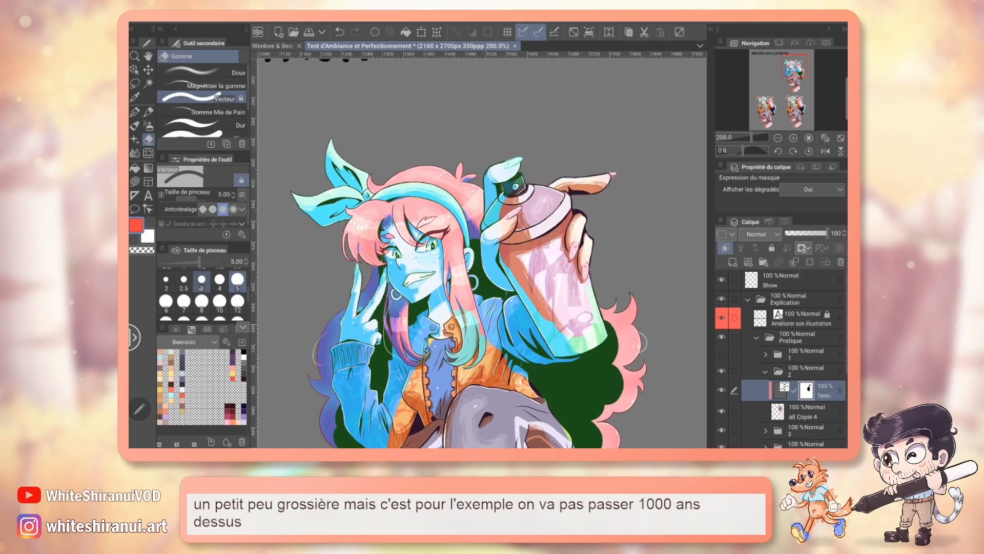
Step: Switch to the Doux eraser, try erasing the correction around the spray can and arm, and undo the can erasures
left_click(205, 70)
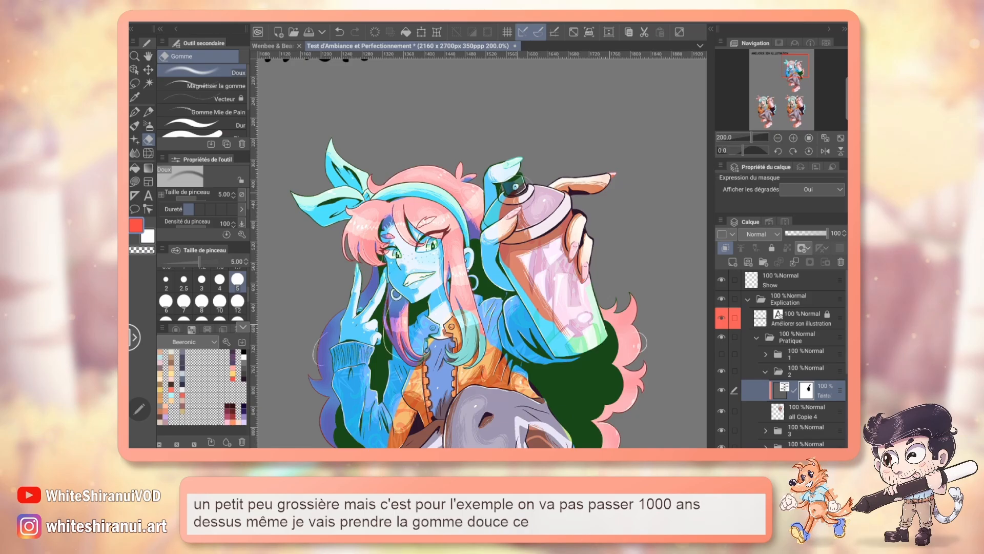
left_click_drag(528, 300, 564, 346)
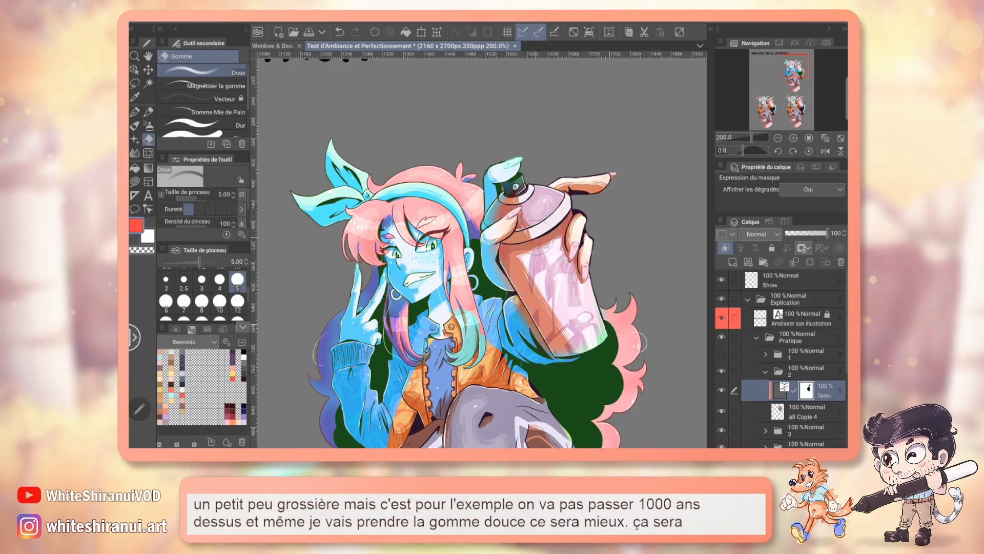
mouse_move(518, 174)
left_mouse_down()
mouse_move(491, 179)
mouse_move(495, 251)
left_mouse_up()
mouse_move(505, 297)
left_mouse_down()
mouse_move(530, 346)
mouse_move(521, 378)
left_mouse_up()
key("ctrl+z")
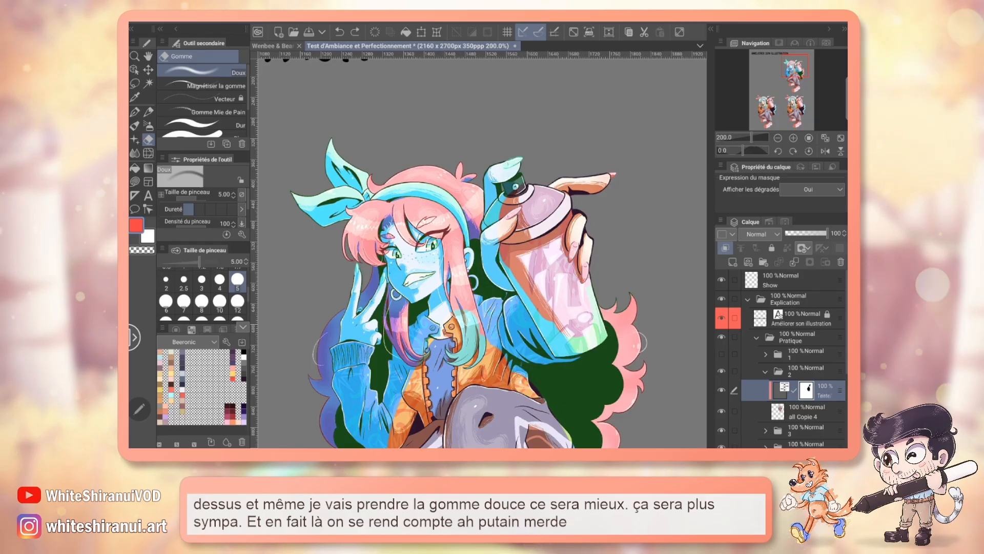
key("ctrl+z")
key("ctrl+z")
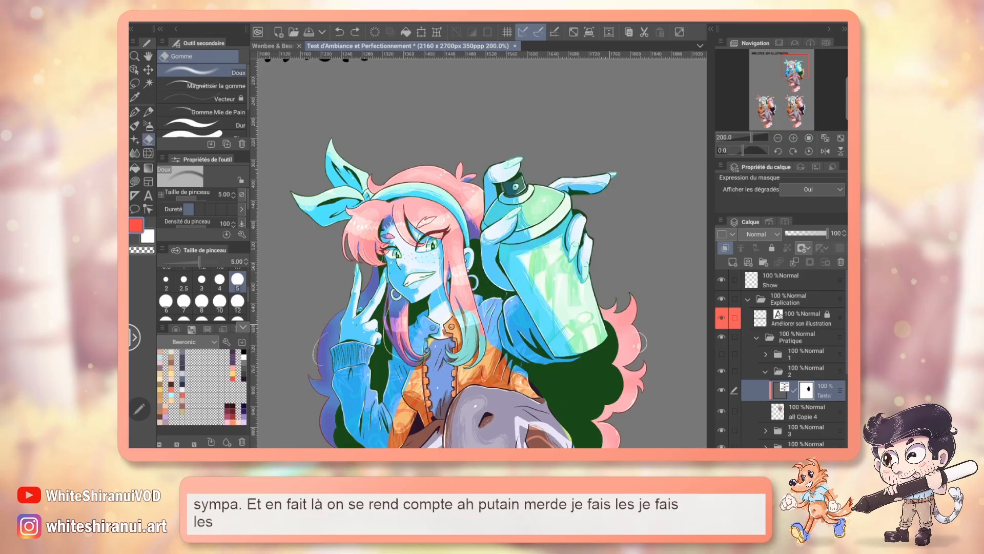
Step: Softly erase the hue correction from the spray can's body, both jacket sleeves, the face and the hand making the V sign
left_click_drag(549, 239, 558, 329)
left_click_drag(547, 206, 554, 299)
left_click_drag(528, 236, 523, 333)
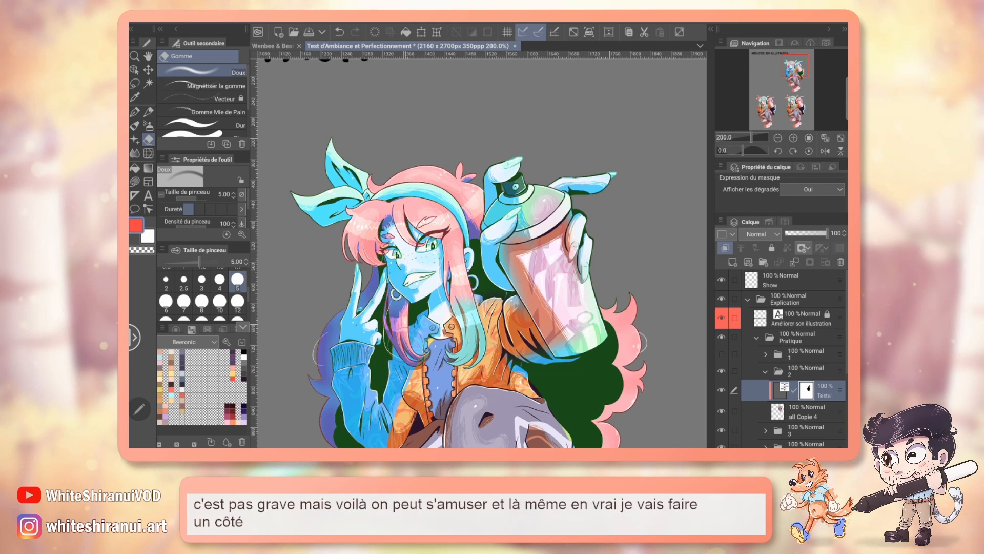
left_click_drag(379, 426, 348, 348)
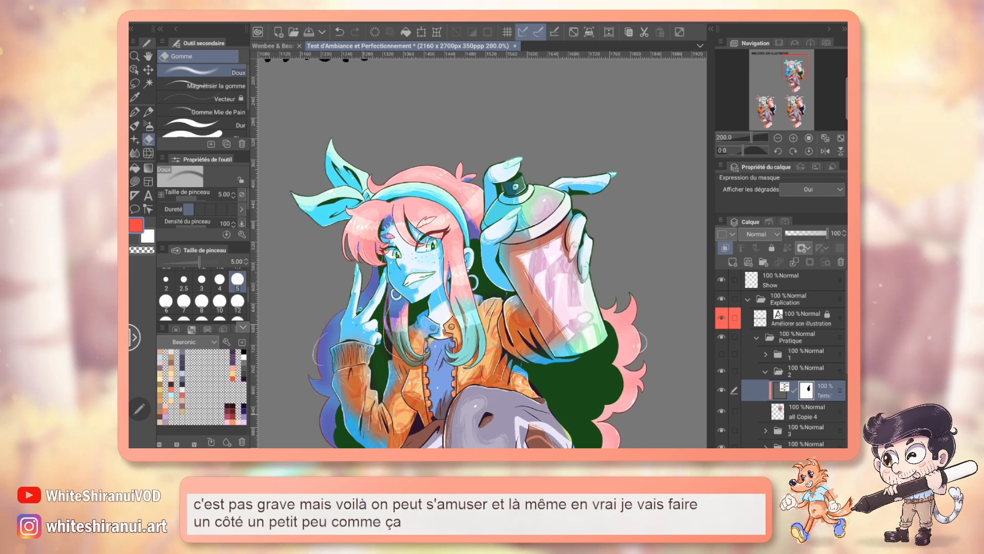
left_click_drag(362, 302, 353, 341)
mouse_move(415, 251)
left_mouse_down()
mouse_move(390, 295)
mouse_move(435, 330)
left_mouse_up()
left_click_drag(404, 375, 390, 399)
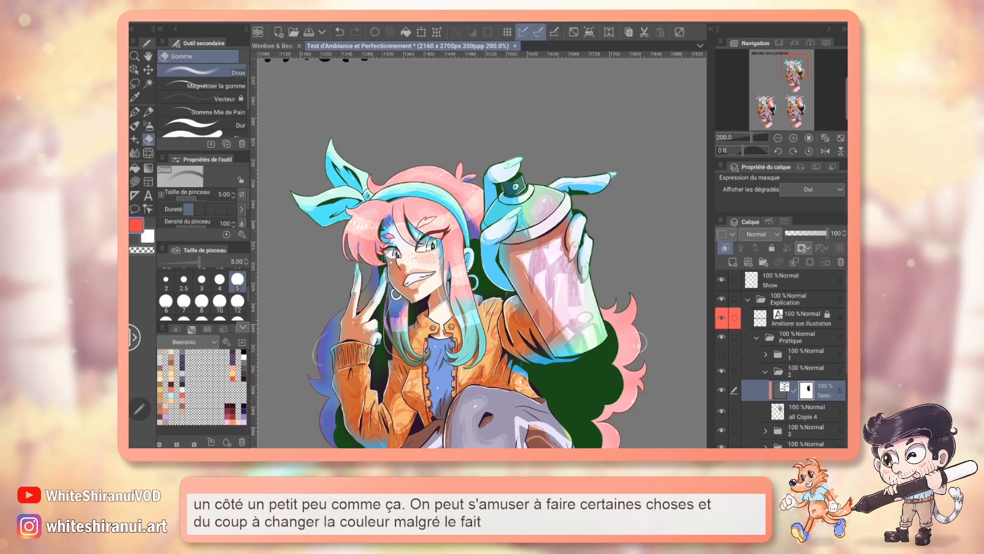
Step: Lower the hue correction layer's opacity to 70% and undo a stray eraser stroke near the bow
scroll(482, 251, "down", 2)
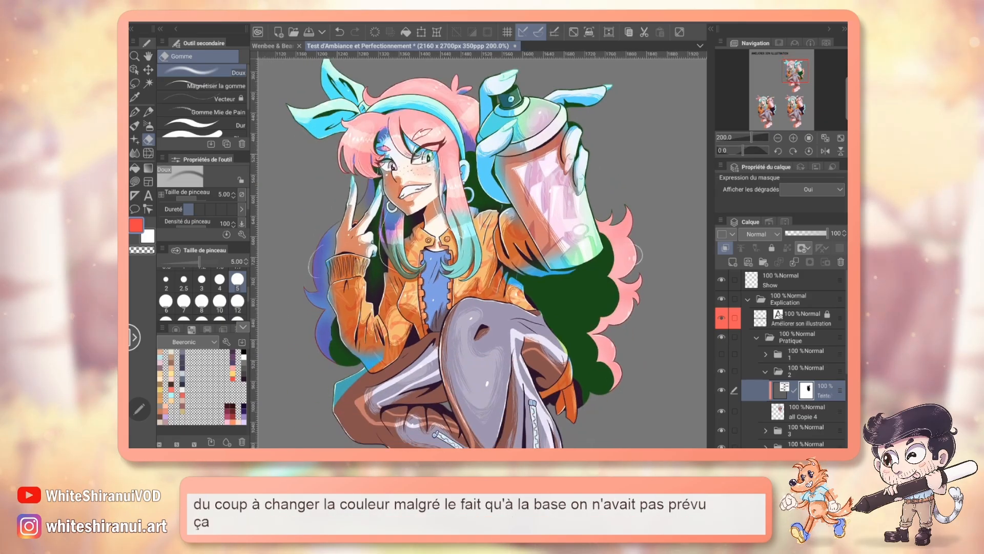
scroll(482, 251, "up", 1)
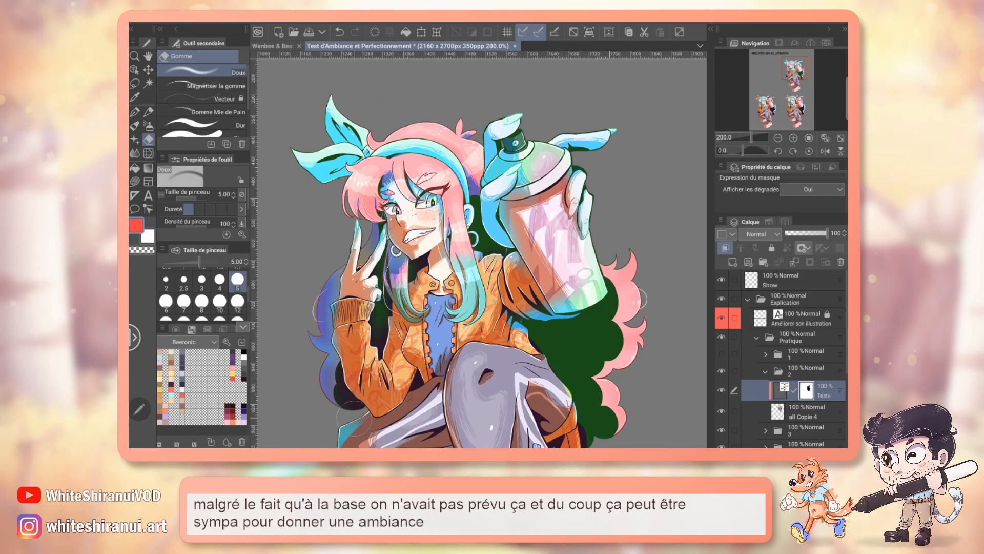
left_click_drag(482, 251, 522, 255)
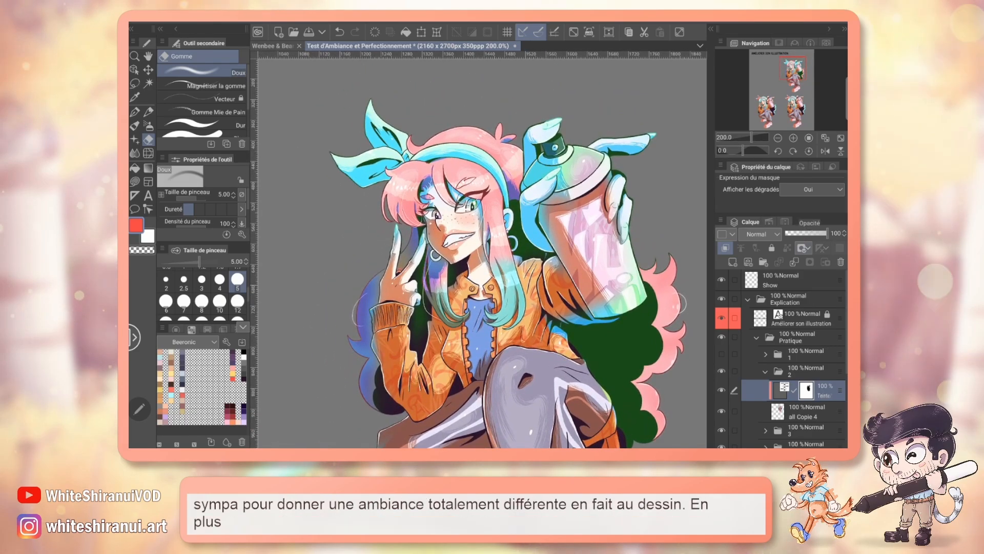
left_click_drag(827, 233, 815, 233)
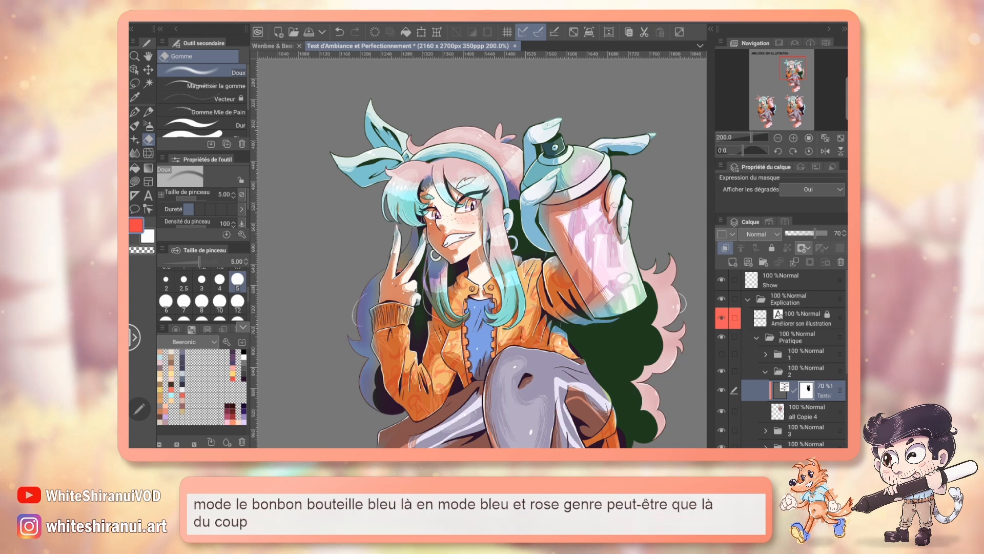
left_click_drag(353, 169, 335, 190)
key("ctrl+z")
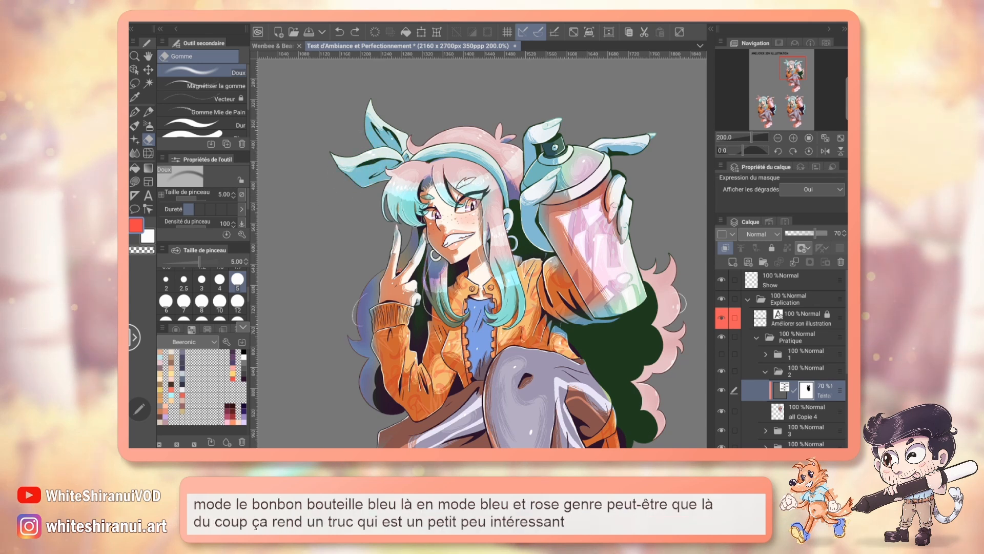
Step: Erase the remaining hue correction from the spray can, the hand holding it and the dark hair area behind the body
mouse_move(547, 176)
left_mouse_down()
mouse_move(540, 231)
mouse_move(538, 179)
mouse_move(553, 141)
mouse_move(597, 140)
mouse_move(622, 226)
mouse_move(612, 303)
mouse_move(574, 316)
left_mouse_up()
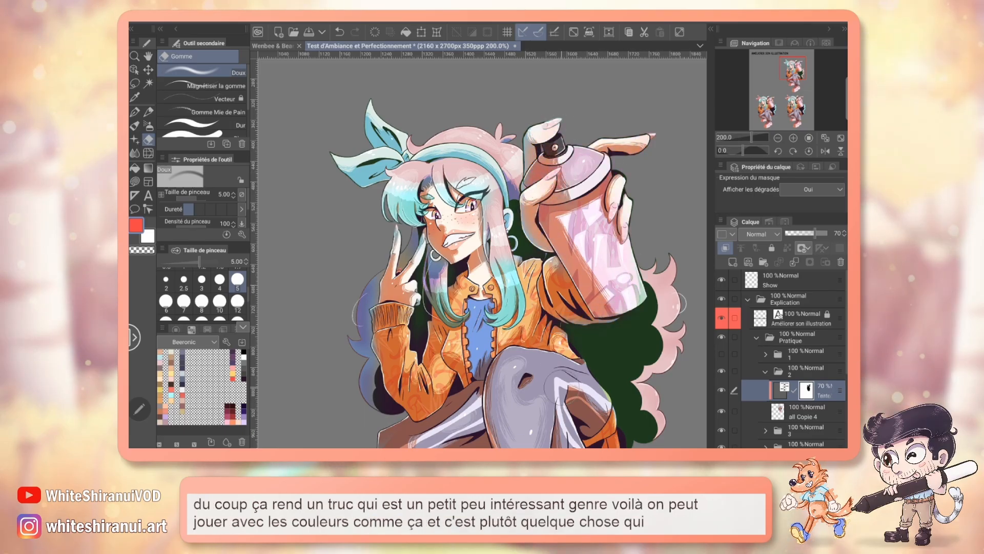
left_click_drag(788, 72, 791, 81)
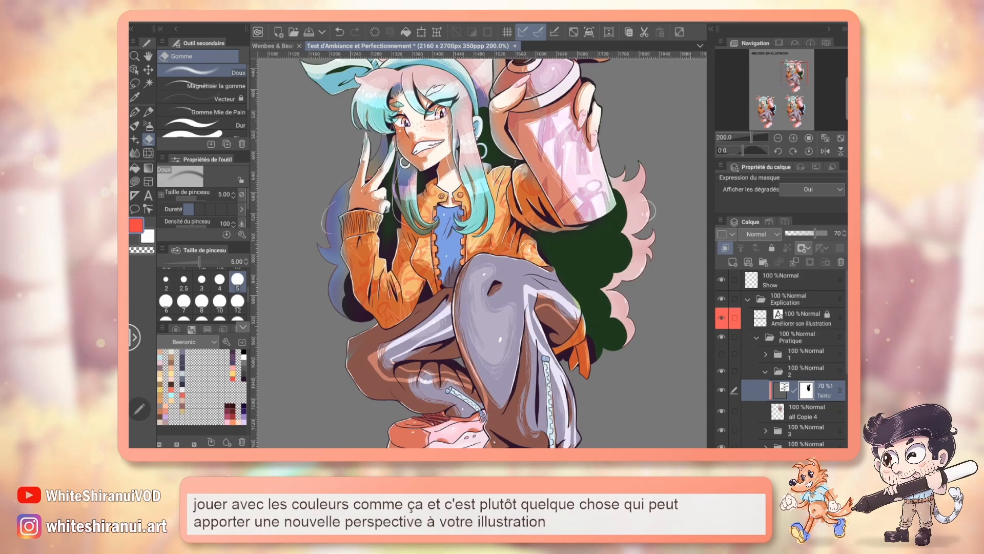
left_click_drag(560, 242, 569, 285)
mouse_move(552, 245)
left_mouse_down()
mouse_move(590, 240)
mouse_move(581, 276)
mouse_move(612, 247)
mouse_move(615, 210)
left_mouse_up()
mouse_move(592, 271)
left_mouse_down()
mouse_move(581, 296)
mouse_move(602, 355)
mouse_move(608, 333)
left_mouse_up()
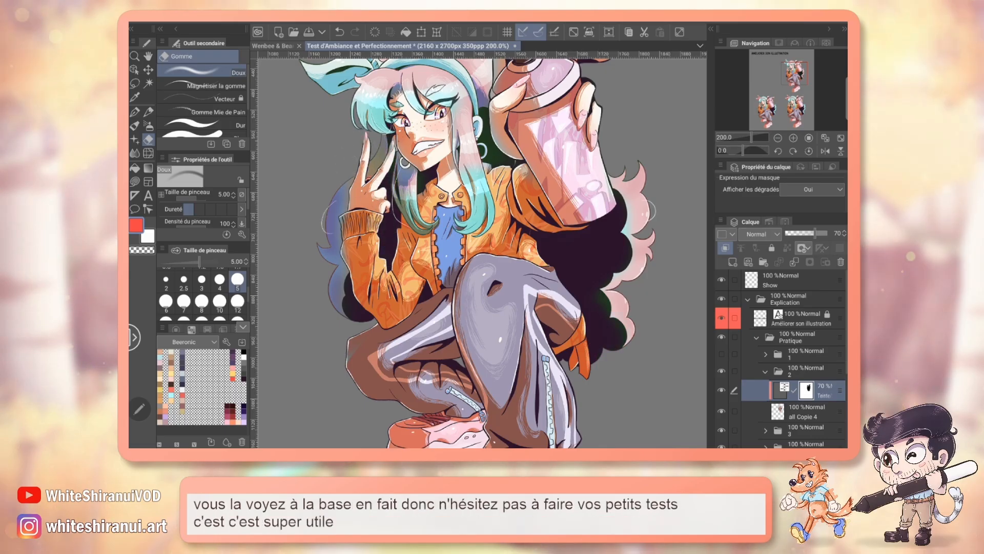
Step: Hide and show the hue correction layer to compare the character with and without it
left_click_drag(451, 225, 478, 304)
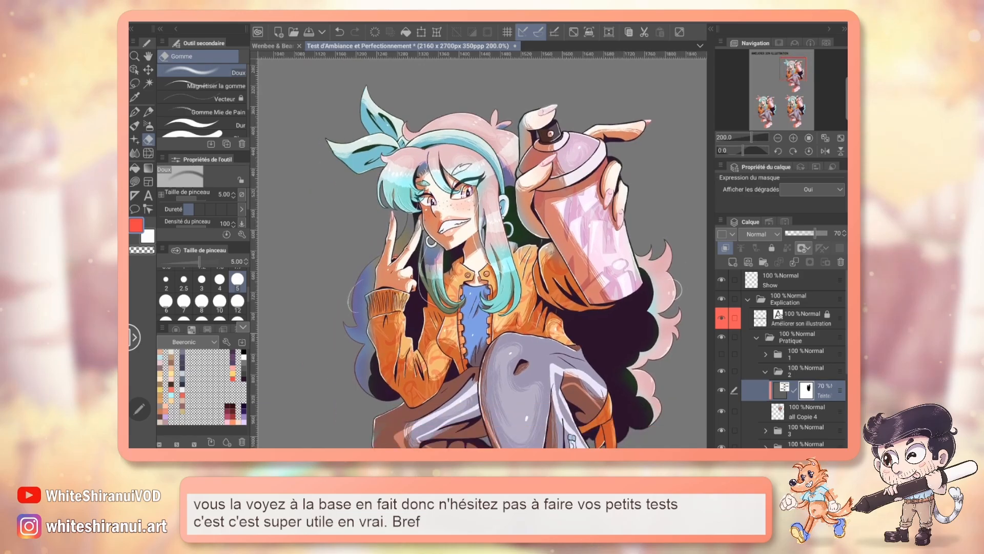
left_click(721, 389)
left_click(721, 390)
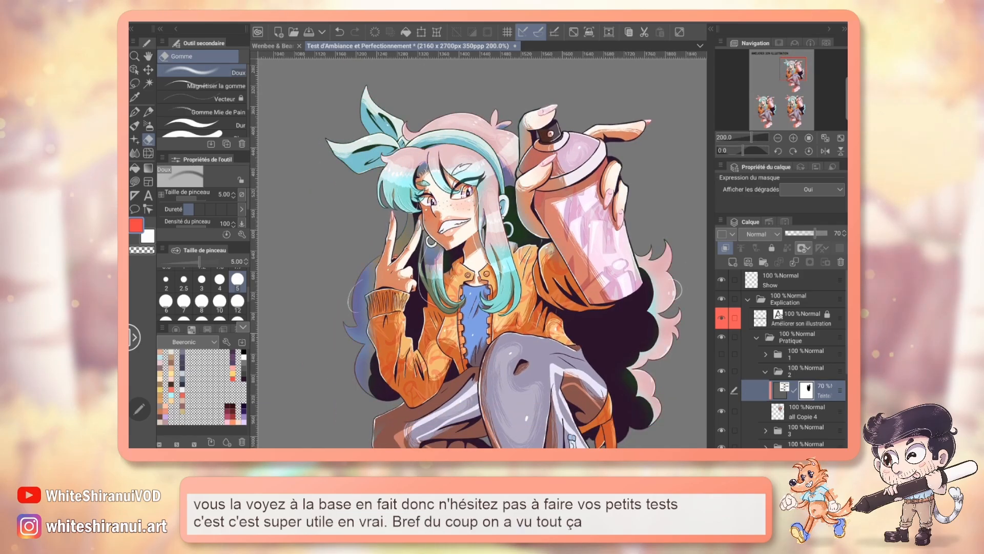
left_click_drag(482, 256, 460, 221)
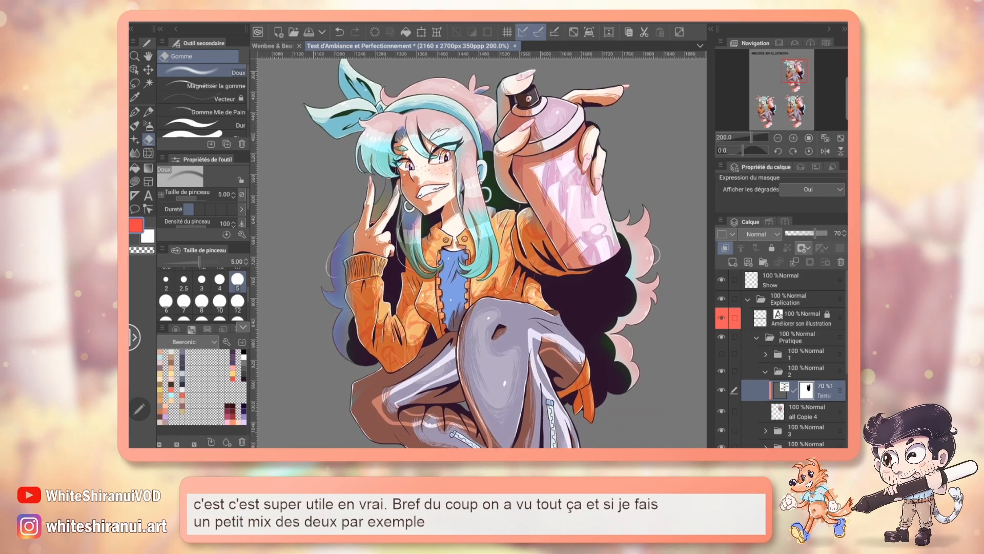
Step: Add a Luminosité/contraste correction layer with brightness -26 and contrast 31, and set its opacity to 45%
left_click(300, 23)
left_click(353, 48)
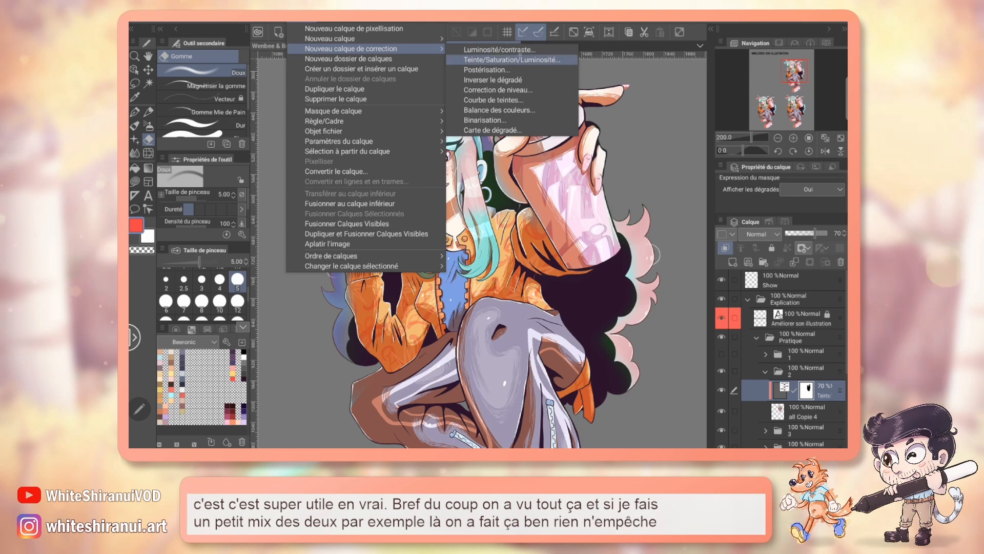
left_click(492, 49)
mouse_move(698, 284)
left_mouse_down()
mouse_move(706, 285)
mouse_move(687, 256)
mouse_move(715, 285)
left_mouse_up()
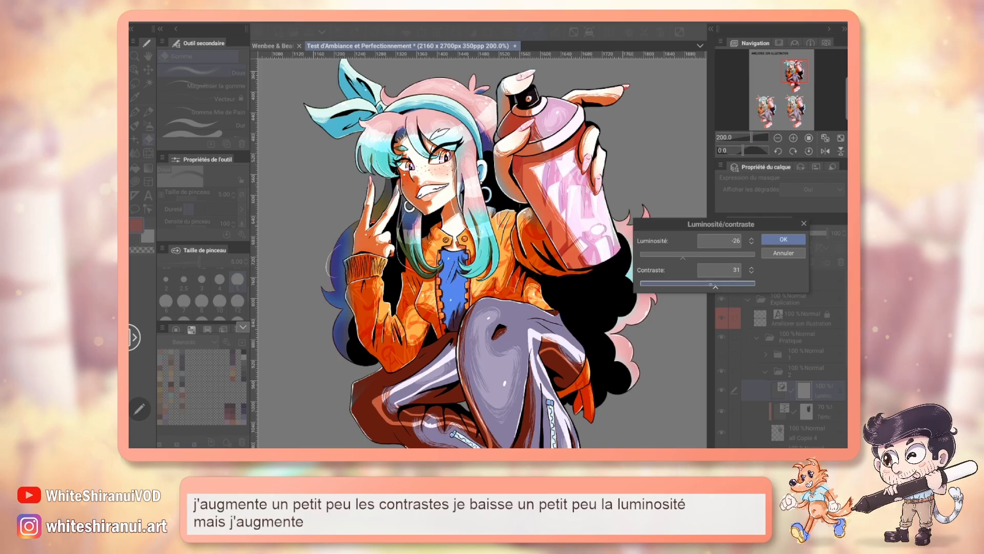
left_click(783, 240)
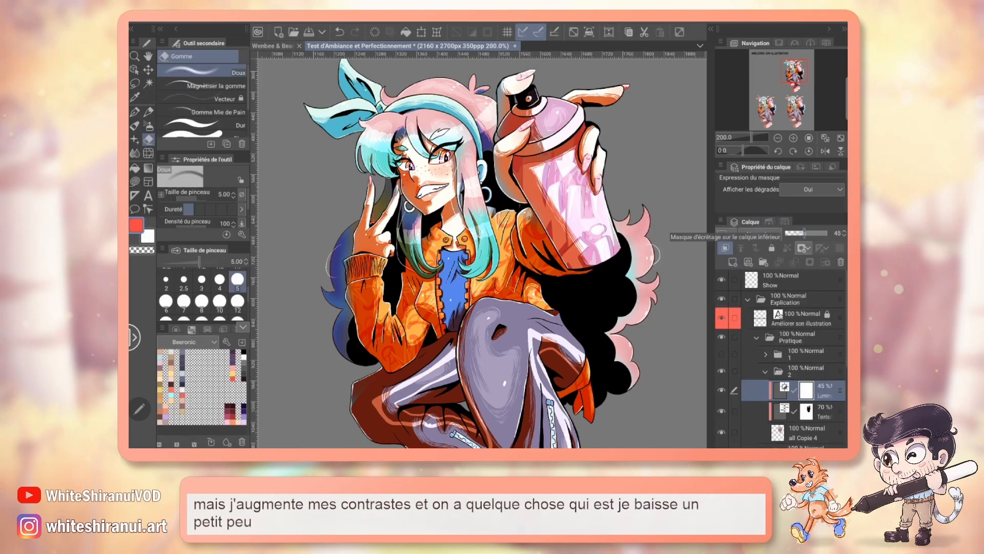
left_click(805, 234)
Step: Hide and show both correction layers to compare the original character with the combined corrections
left_click(778, 138)
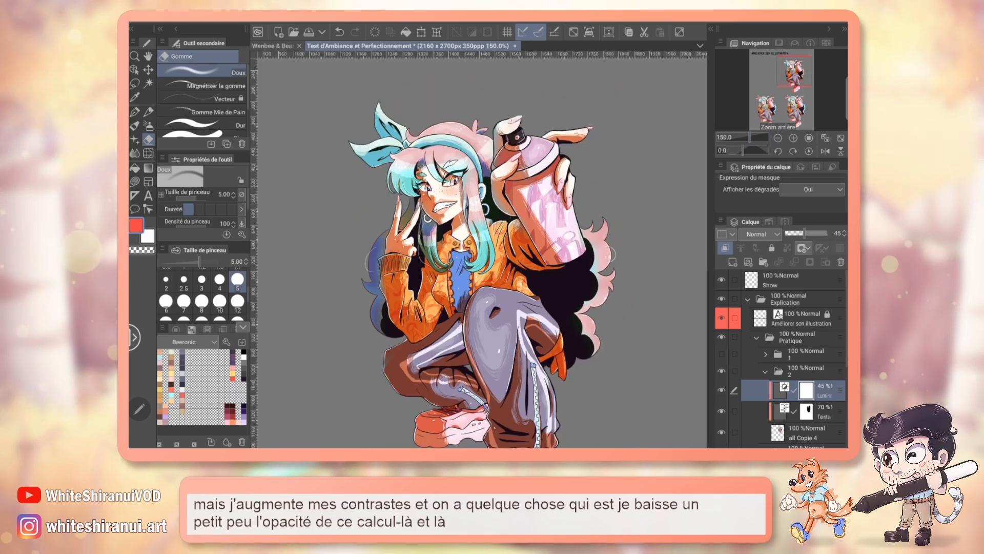
left_click_drag(721, 390, 721, 411)
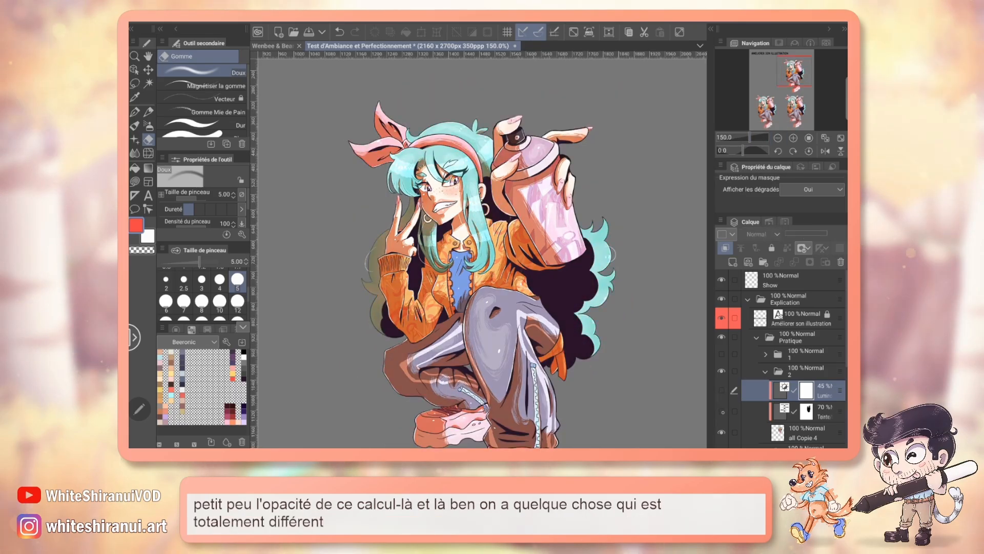
left_click(722, 390)
left_click(721, 411)
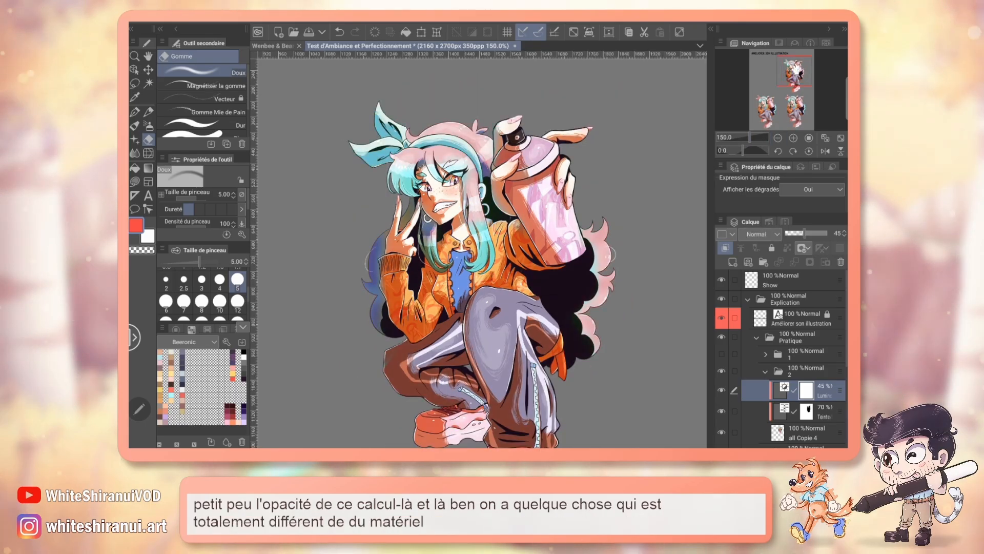
left_click_drag(798, 68, 798, 70)
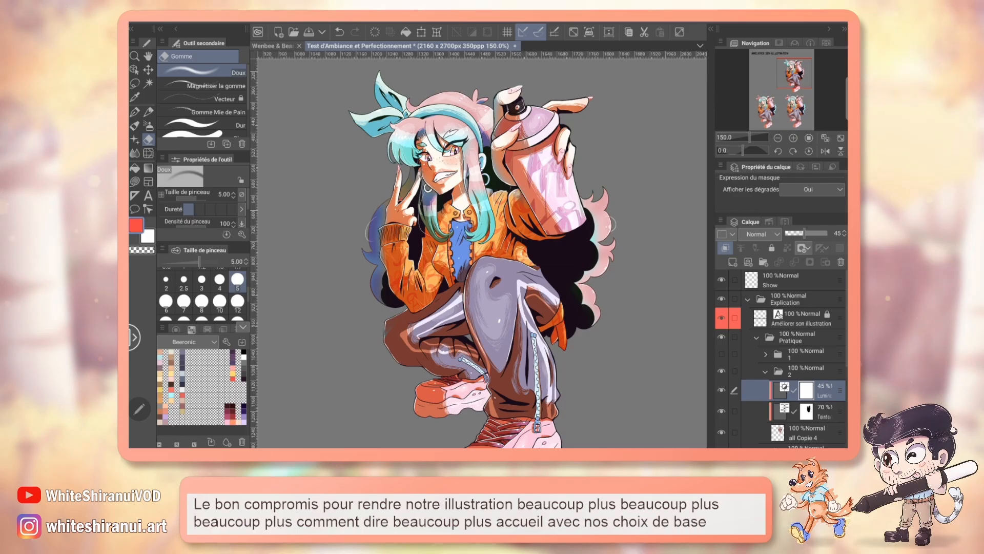
Step: Collapse layer folder 2, expand folder 3 and select the layer all Copie 3
scroll(779, 359, "down", 2)
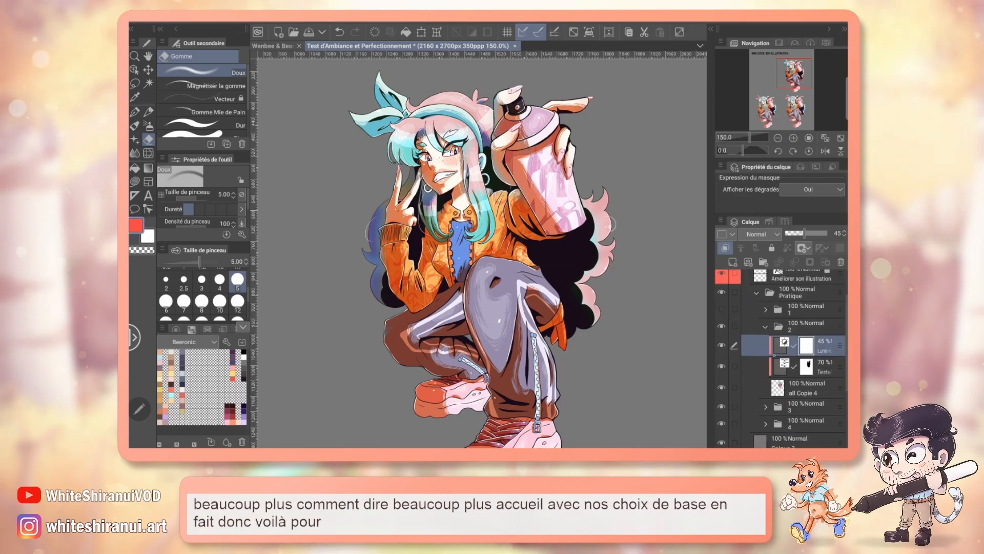
left_click_drag(721, 345, 721, 366)
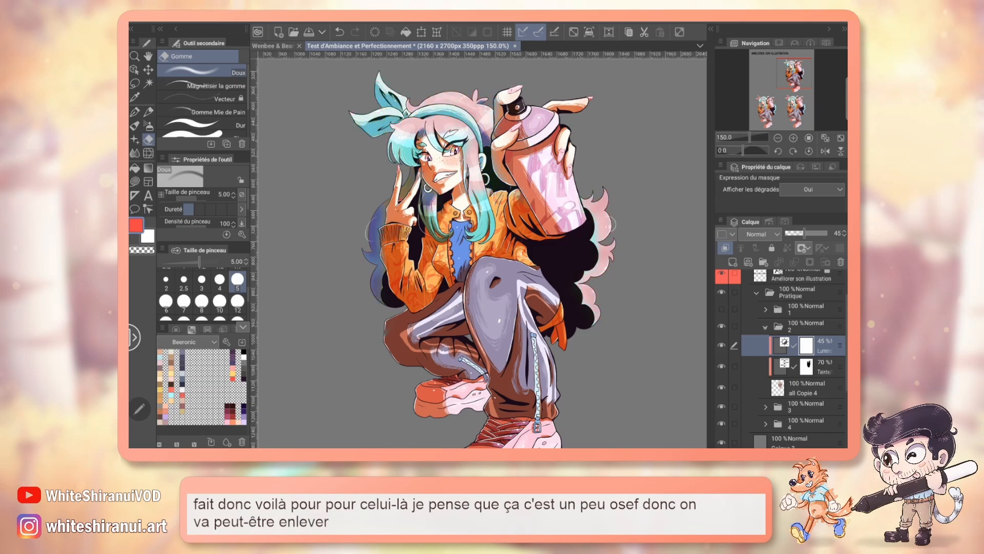
left_click(765, 327)
left_click(765, 343)
left_click(807, 363)
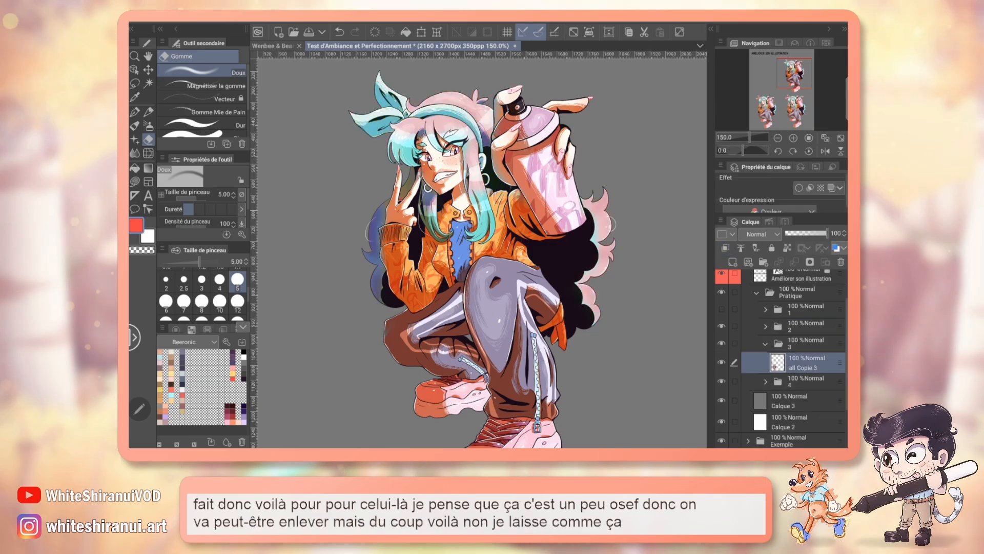
Step: Start a Postérisation correction layer above all Copie 3 and try 18 levels on its character
left_click_drag(482, 257, 496, 253)
mouse_move(793, 73)
left_mouse_down()
mouse_move(767, 111)
mouse_move(771, 103)
left_mouse_up()
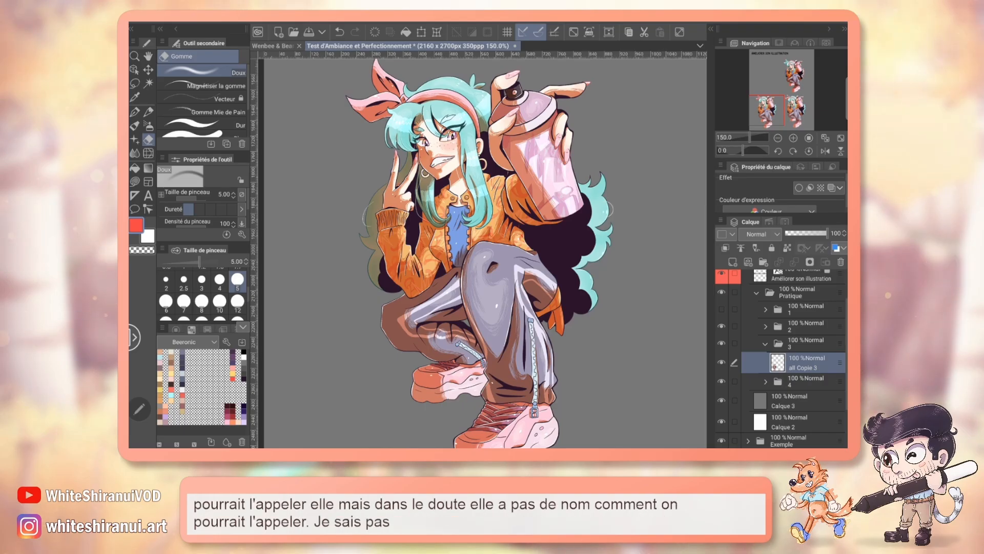
left_click_drag(772, 102, 774, 101)
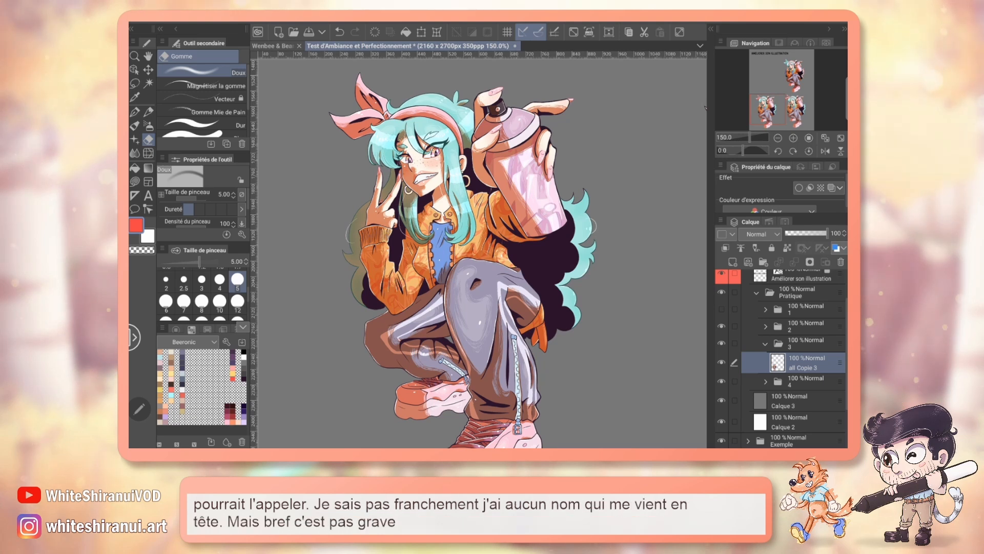
left_click(298, 18)
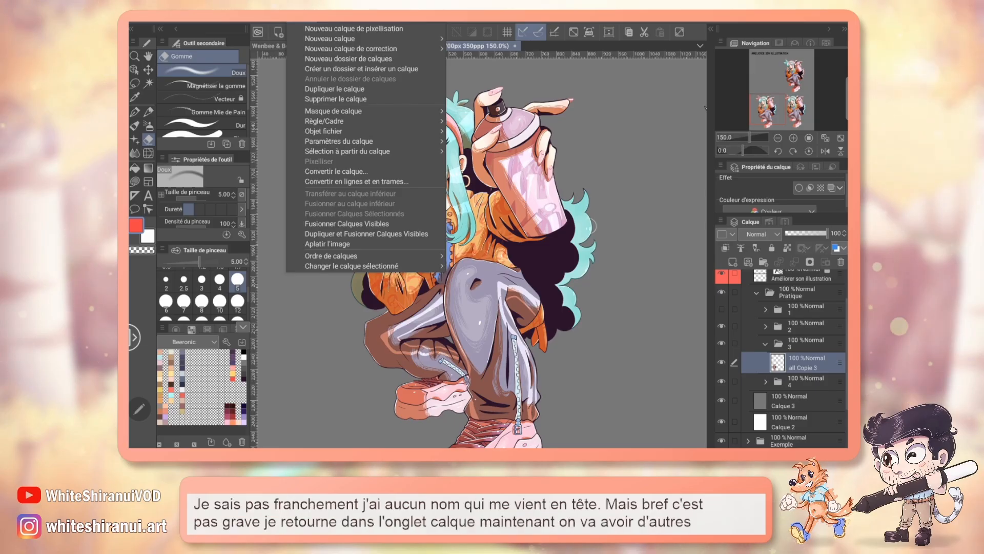
mouse_move(439, 50)
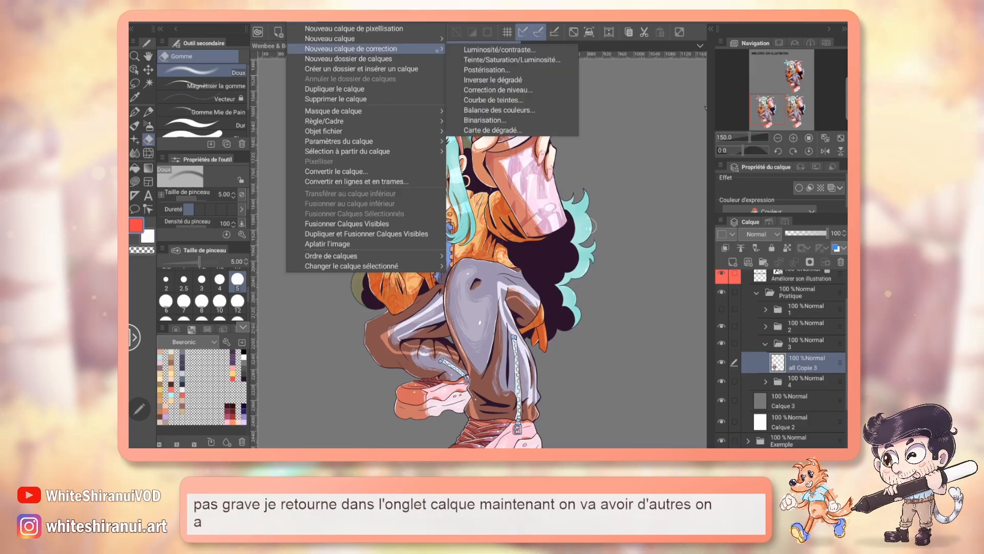
left_click(551, 69)
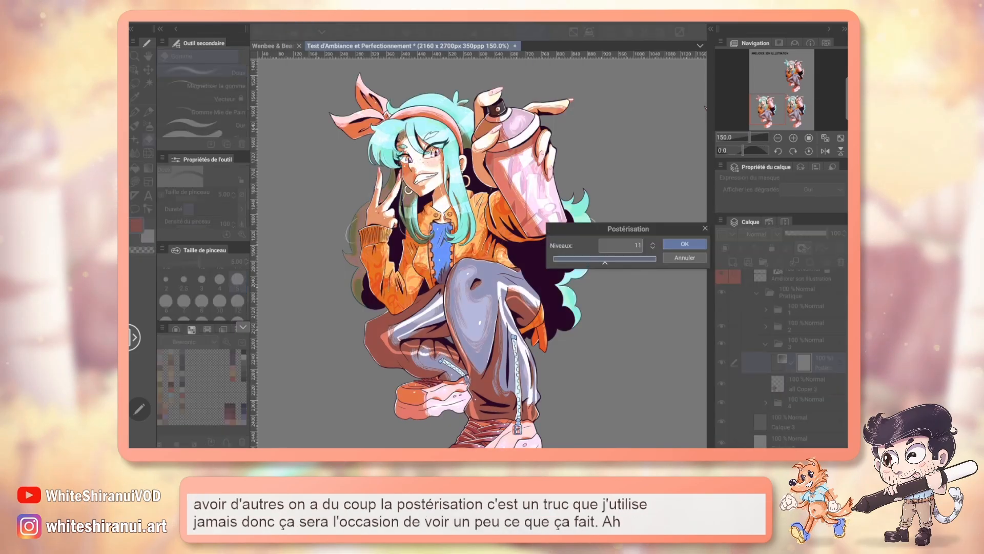
left_click_drag(605, 262, 644, 263)
Step: Examine the posterised jacket and face up close, and reduce the posterisation to 5 levels
left_click(793, 138)
left_click(792, 138)
left_click(793, 138)
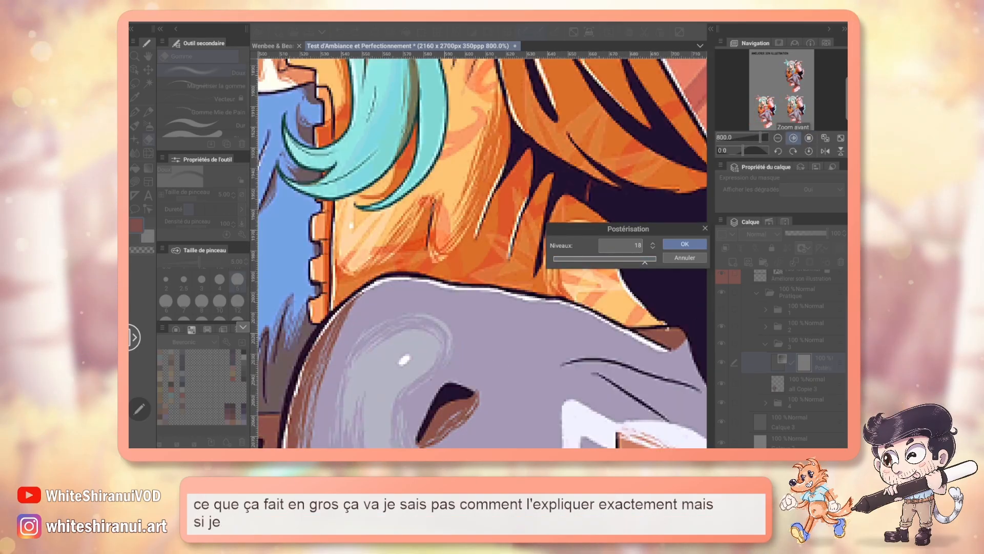
left_click(779, 138)
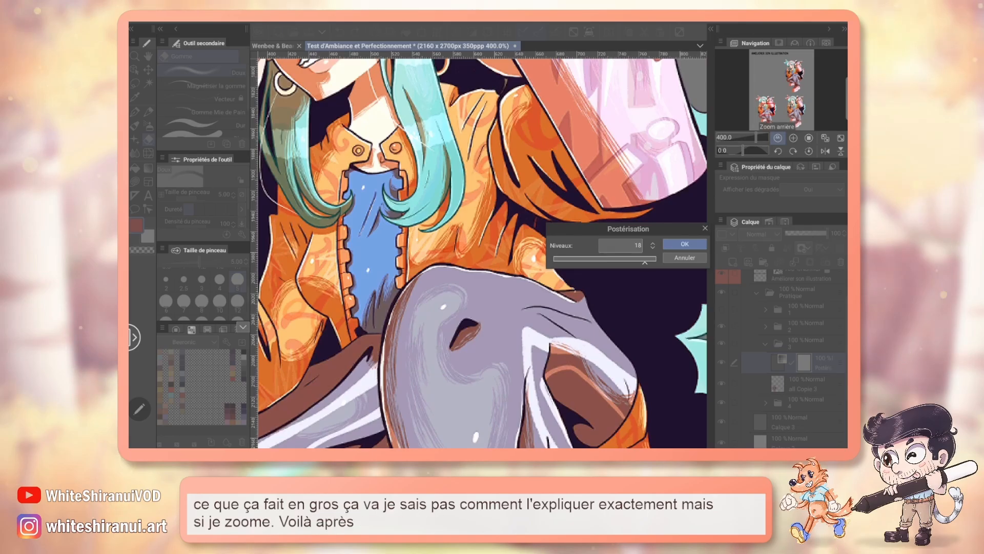
left_click_drag(771, 107, 768, 99)
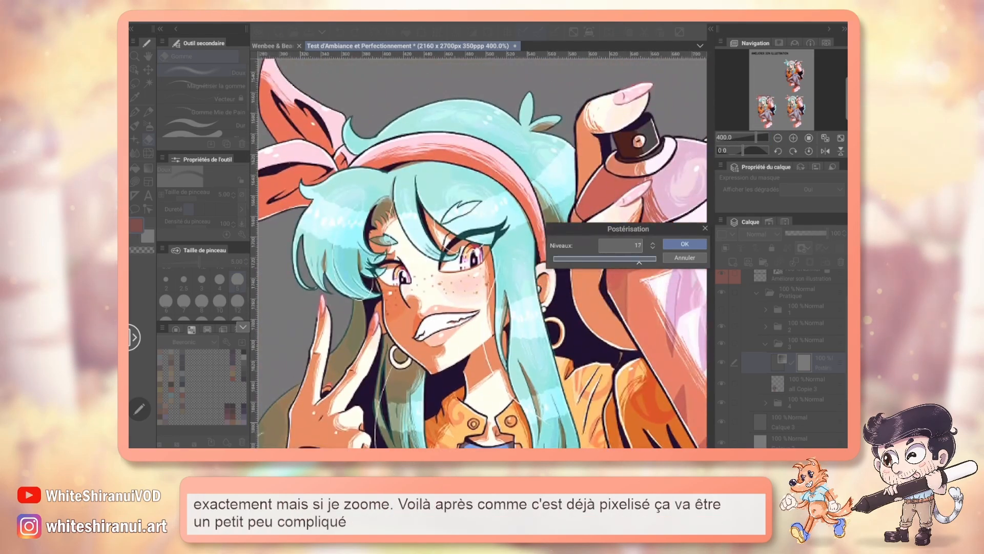
left_click_drag(639, 262, 571, 262)
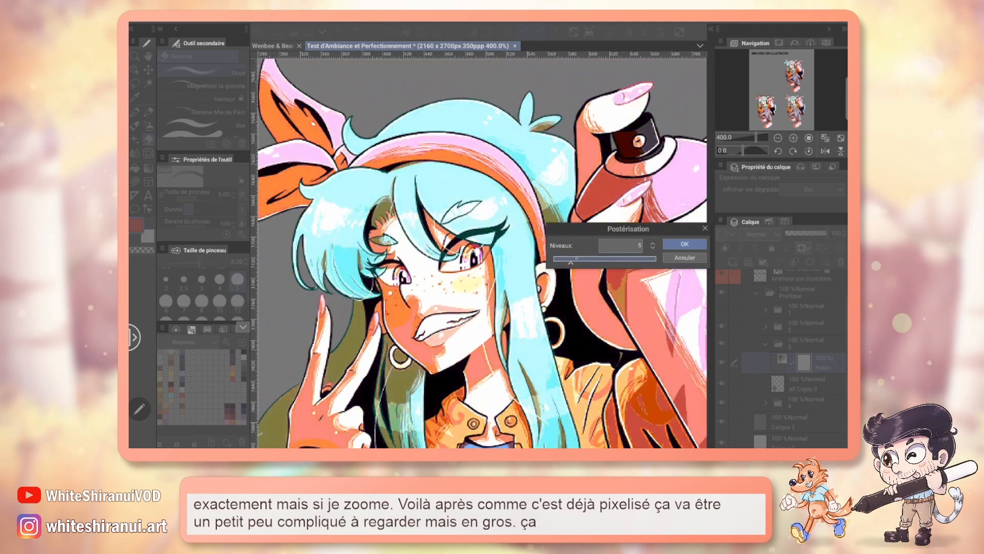
left_click(777, 138)
left_click(777, 138)
left_click(778, 138)
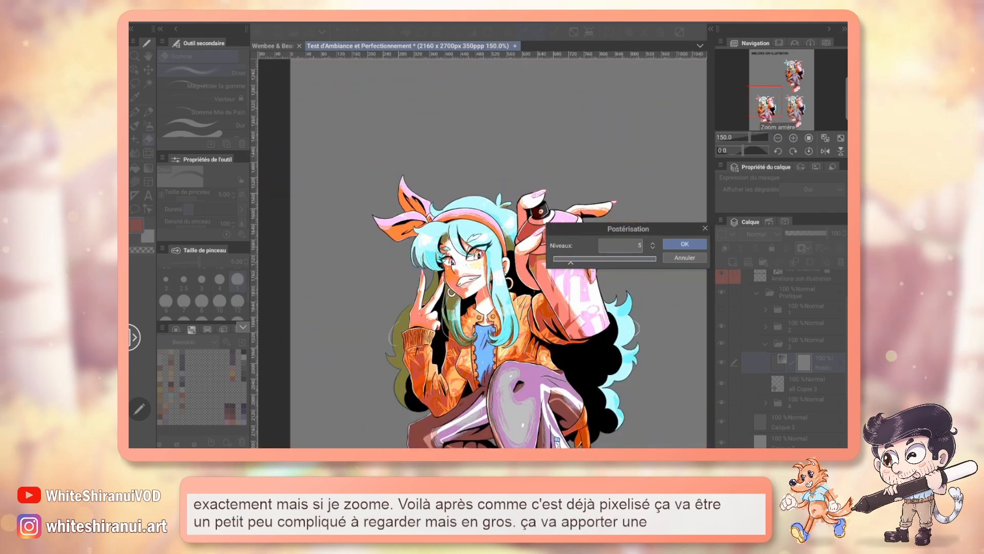
Step: Set the posterisation to 8 levels, check the face up close and apply the correction layer
left_click_drag(571, 261, 582, 262)
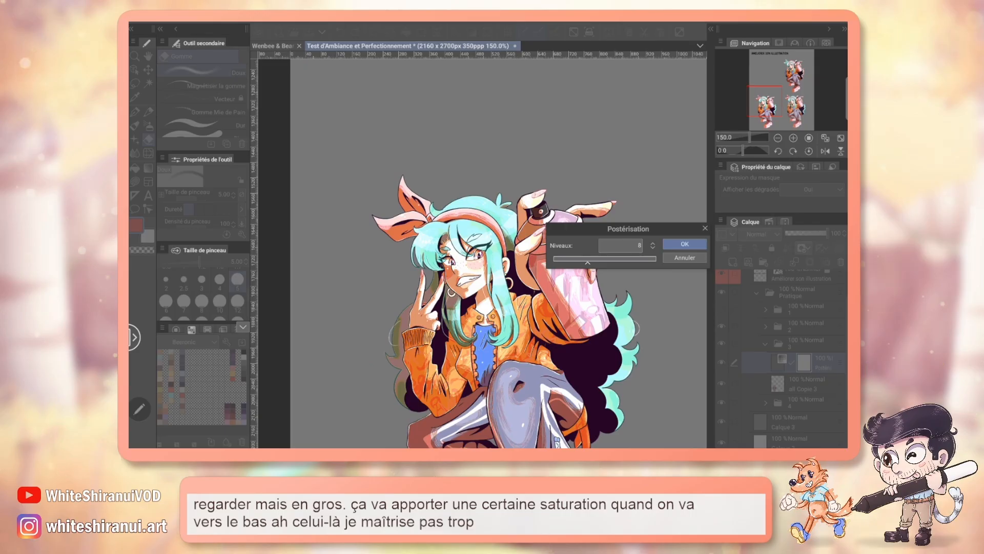
left_click(793, 138)
left_click(793, 138)
left_click(792, 138)
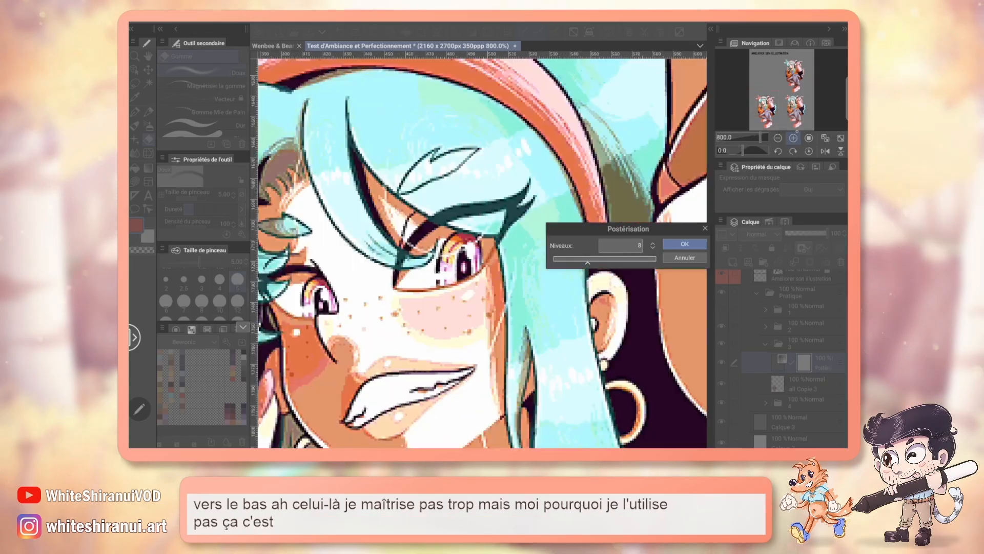
left_click(793, 138)
left_click(778, 138)
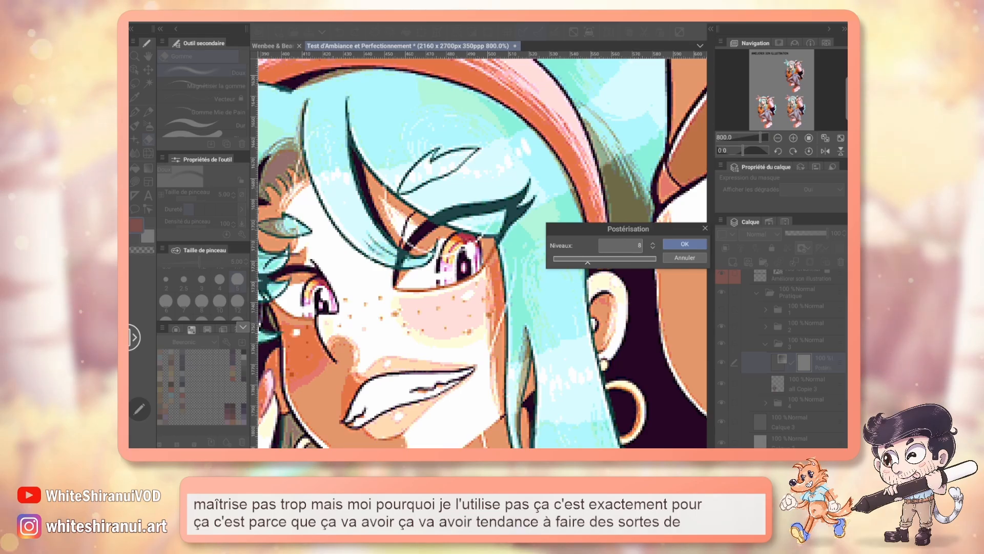
left_click(685, 244)
Step: On the Show layer, outline the cheek below the eye and the spray can's body in red with Plume G réaliste
scroll(792, 359, "up", 2)
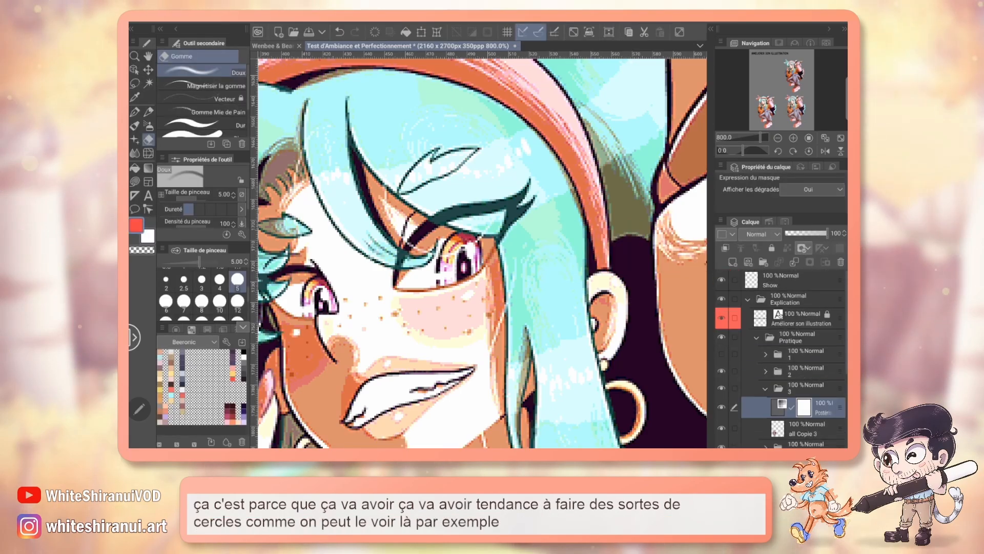
left_click(790, 280)
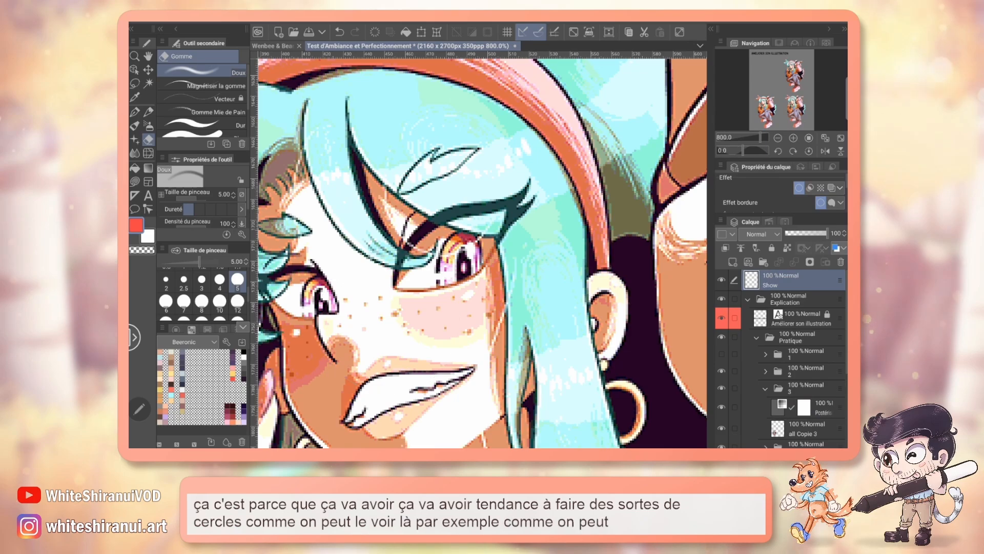
key("p")
left_click_drag(379, 326, 418, 273)
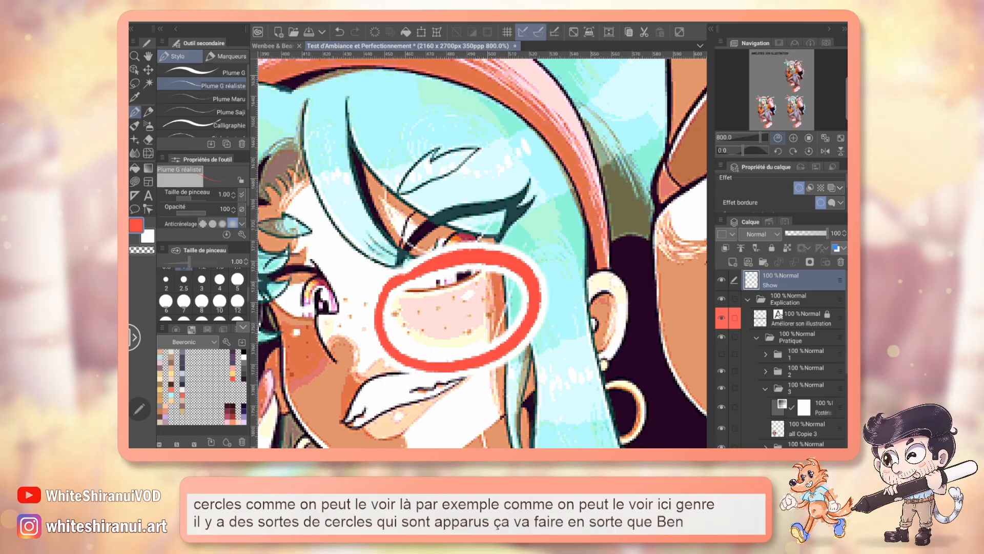
key("ctrl+minus")
key("ctrl+minus")
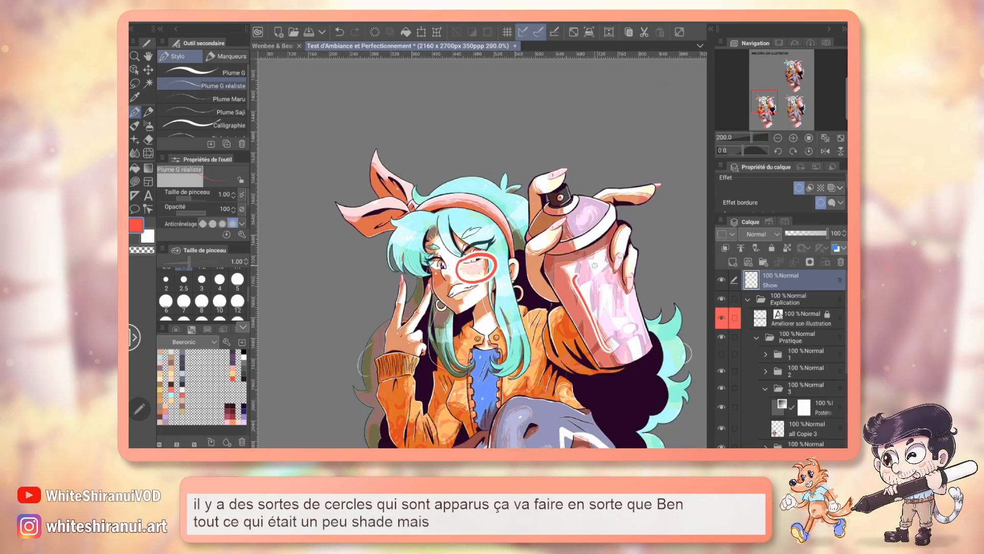
left_click_drag(594, 265, 629, 308)
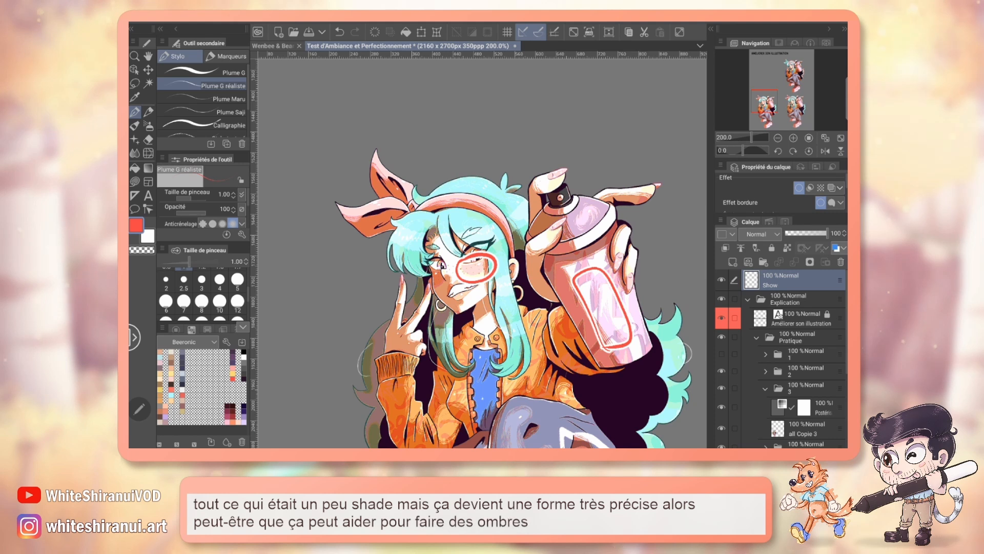
Step: Undo both red annotations, outline the whole spray can body once more and undo that outline too
key("ctrl+z")
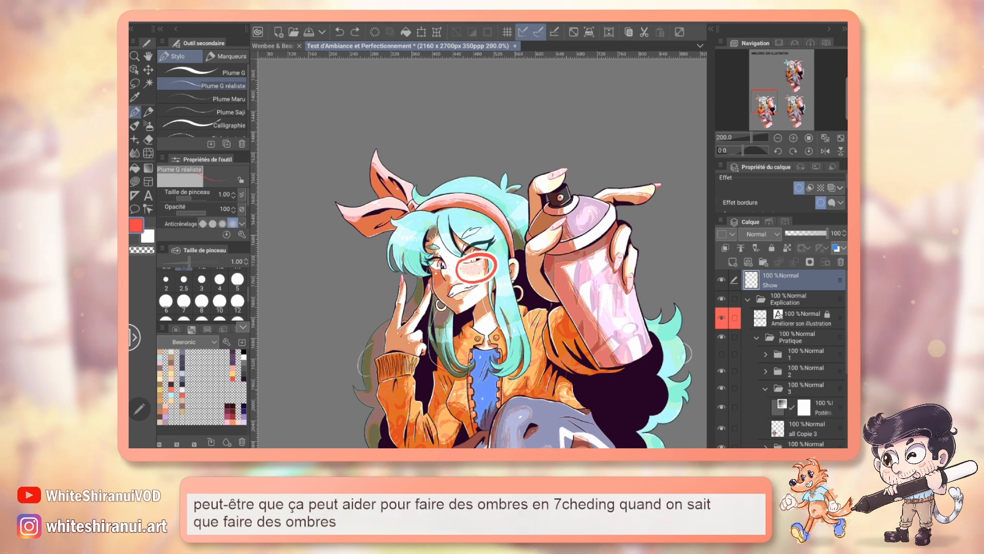
key("ctrl+z")
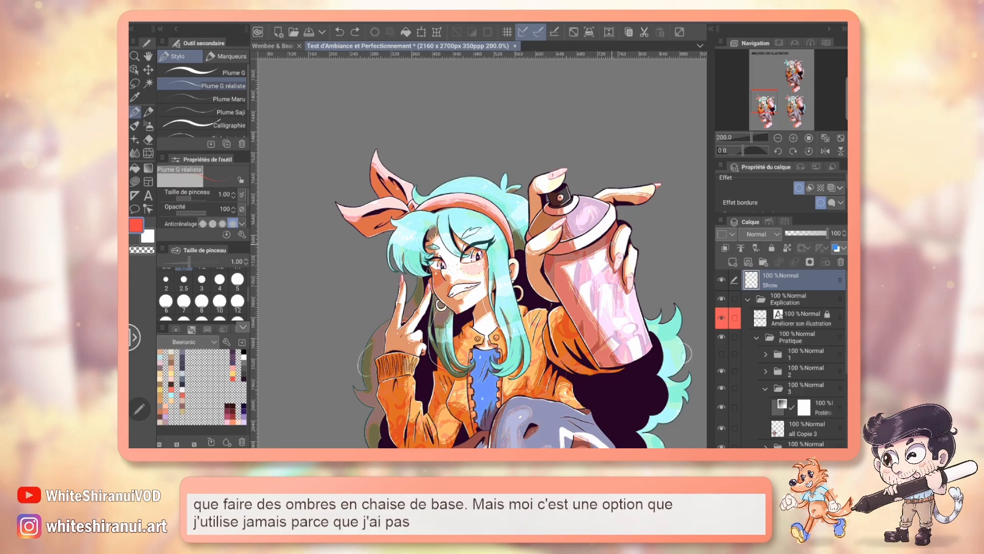
left_click_drag(645, 293, 591, 241)
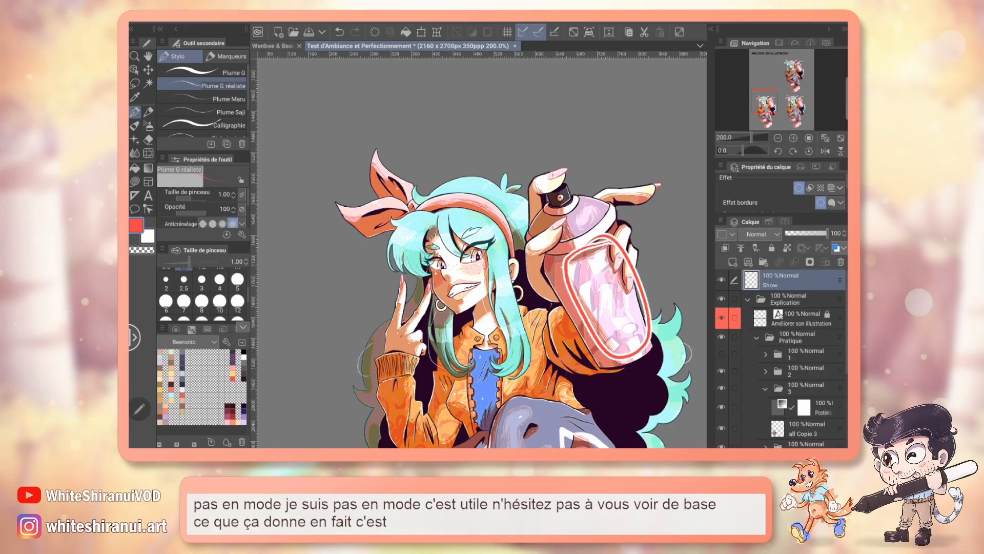
key("ctrl+z")
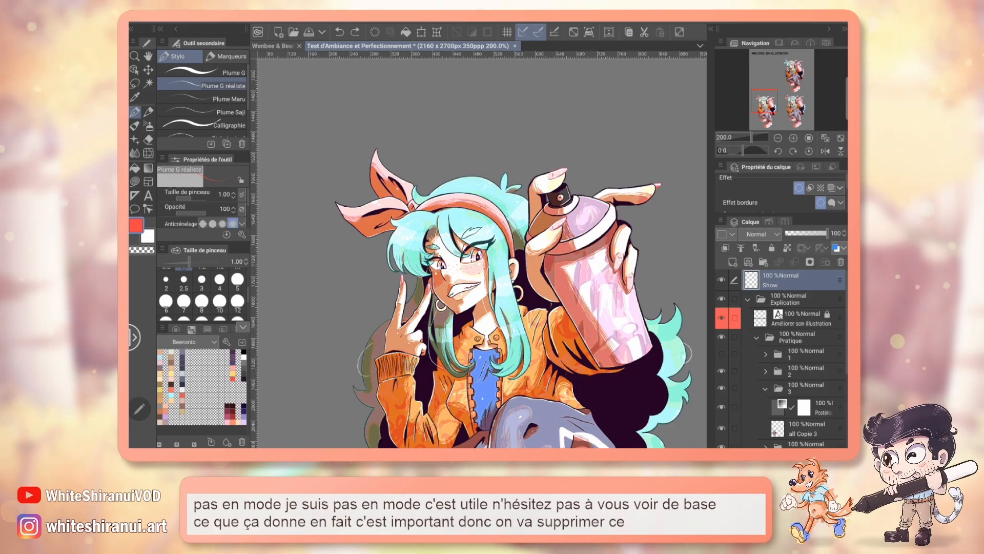
Step: Delete the posterisation correction layer from folder 3 and bring the whole character back into view
left_click(823, 408)
left_click(841, 262)
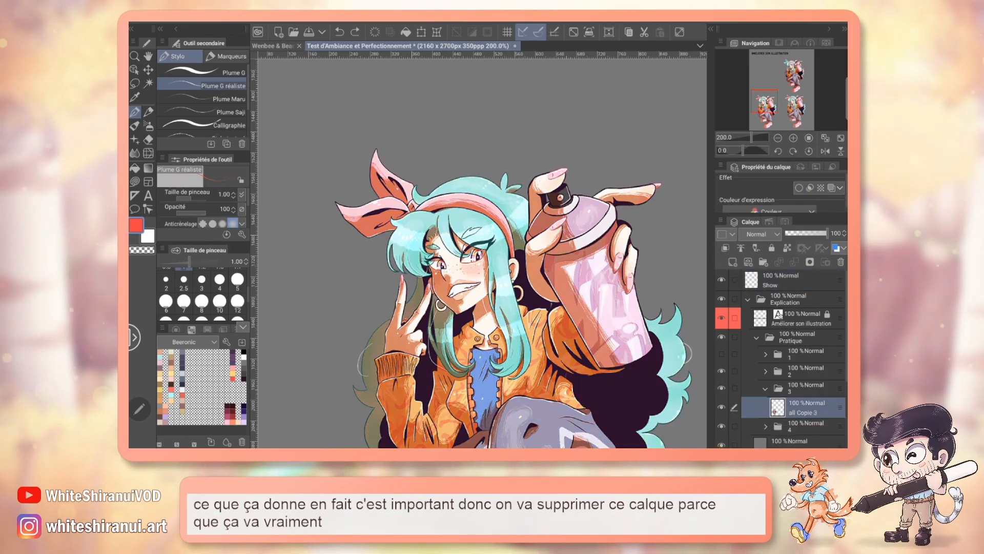
left_click_drag(763, 96, 767, 102)
left_click(777, 138)
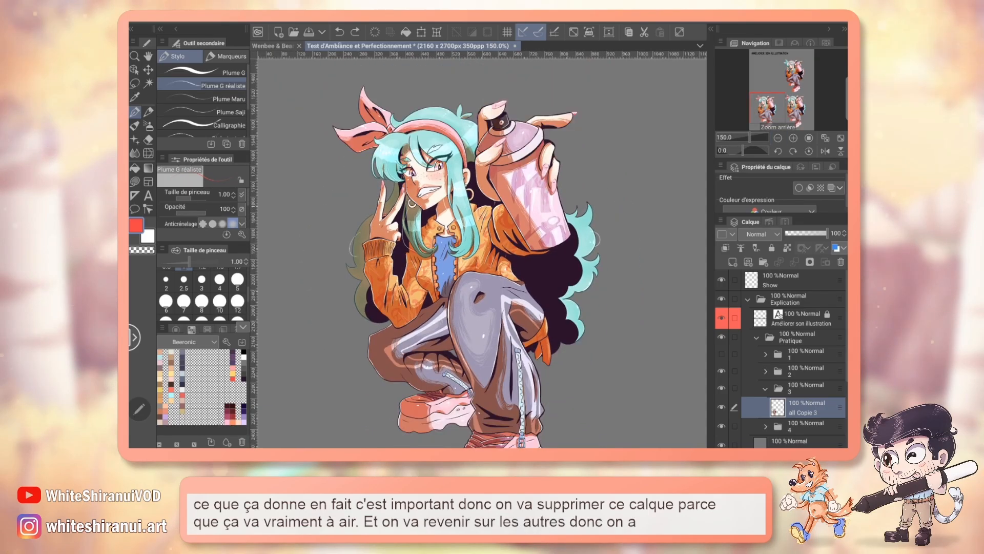
Step: Add an Inverser le dégradé correction layer above all Copie 3, test a reduced opacity and restore it to 100%
left_click(330, 22)
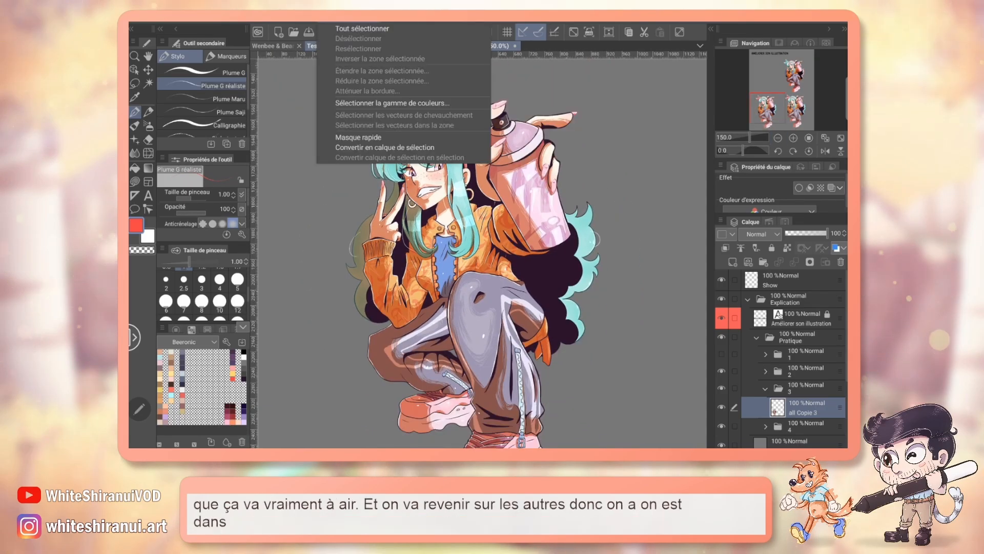
mouse_move(303, 22)
mouse_move(358, 39)
mouse_move(390, 49)
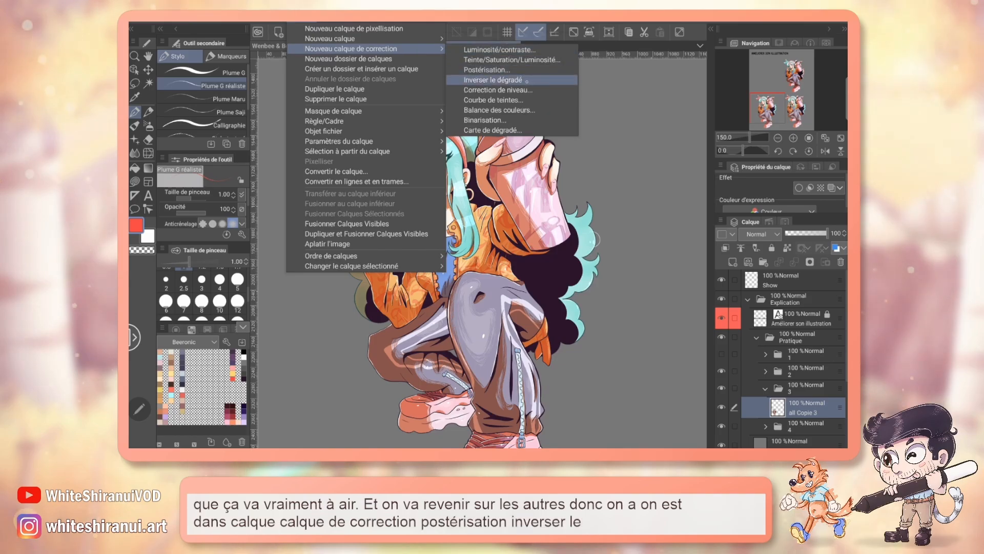
left_click(521, 79)
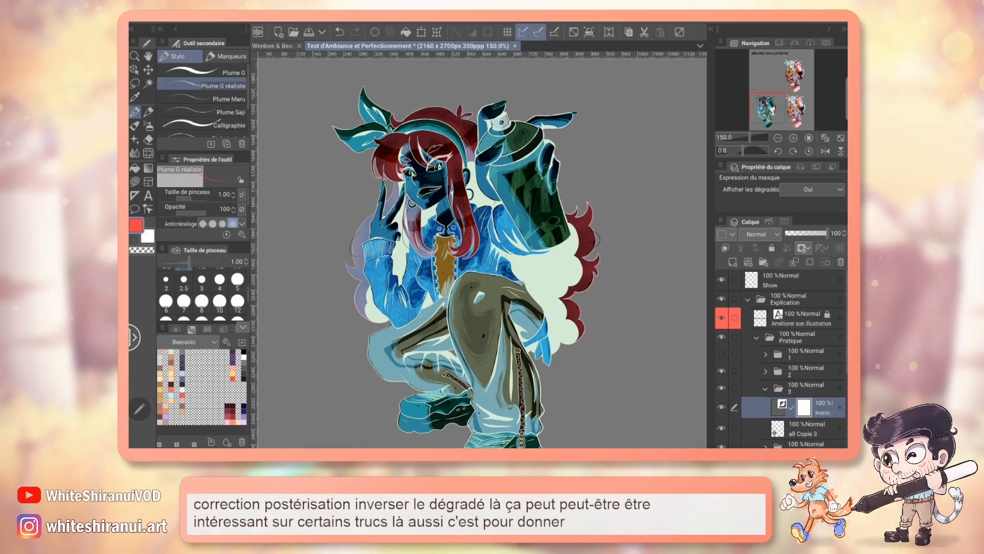
left_click(805, 233)
left_click_drag(805, 233, 826, 234)
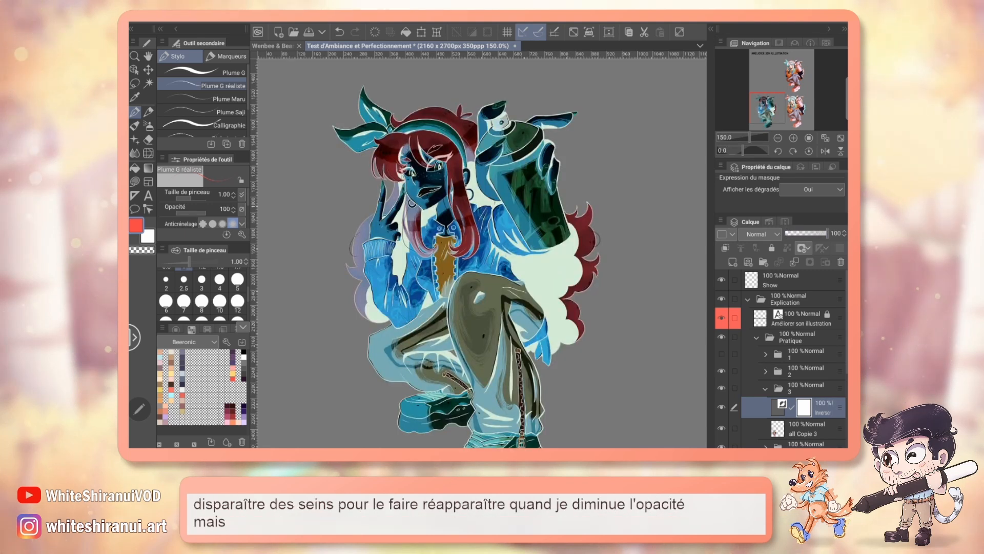
Step: Try the Écran blending mode on the inversion layer with its opacity reduced to 45%
left_click(762, 234)
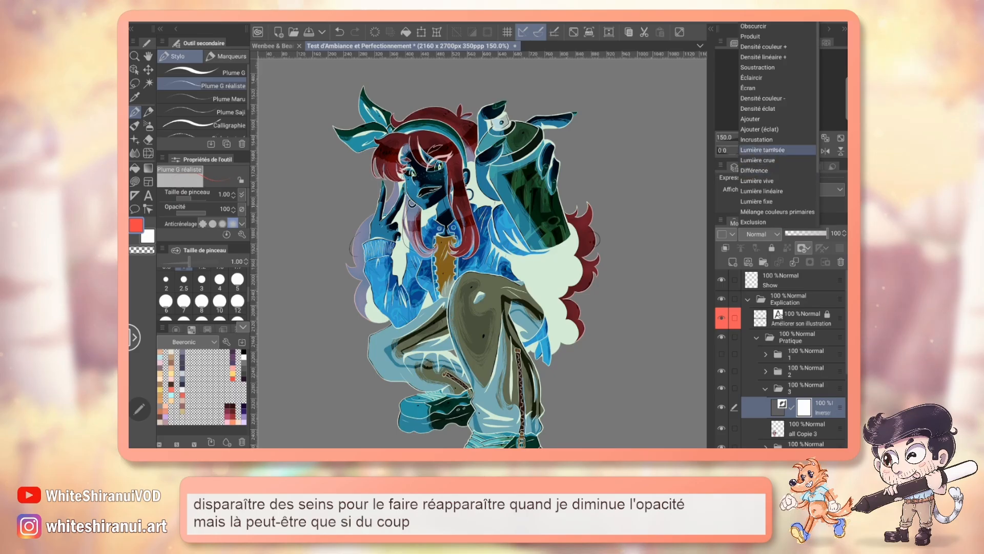
left_click(779, 92)
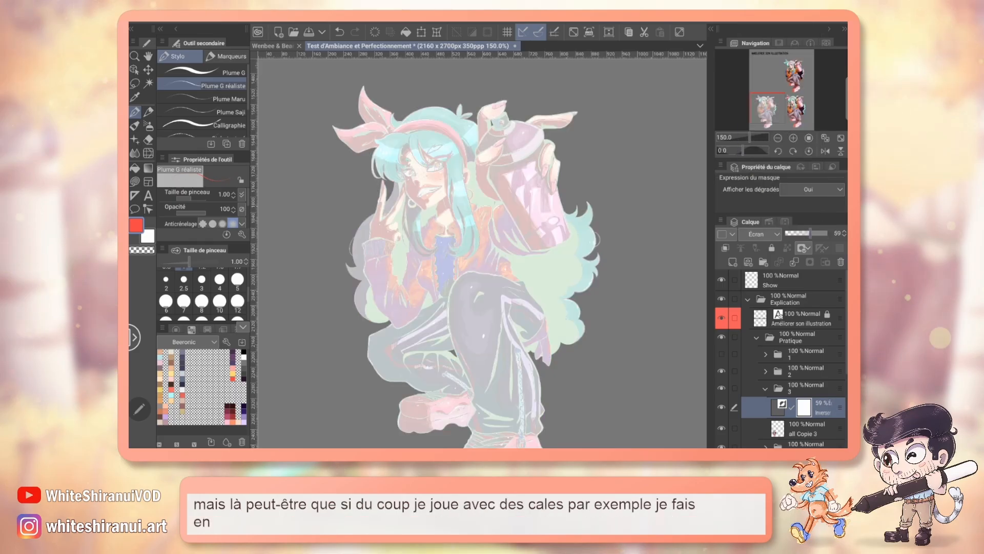
left_click_drag(826, 233, 804, 233)
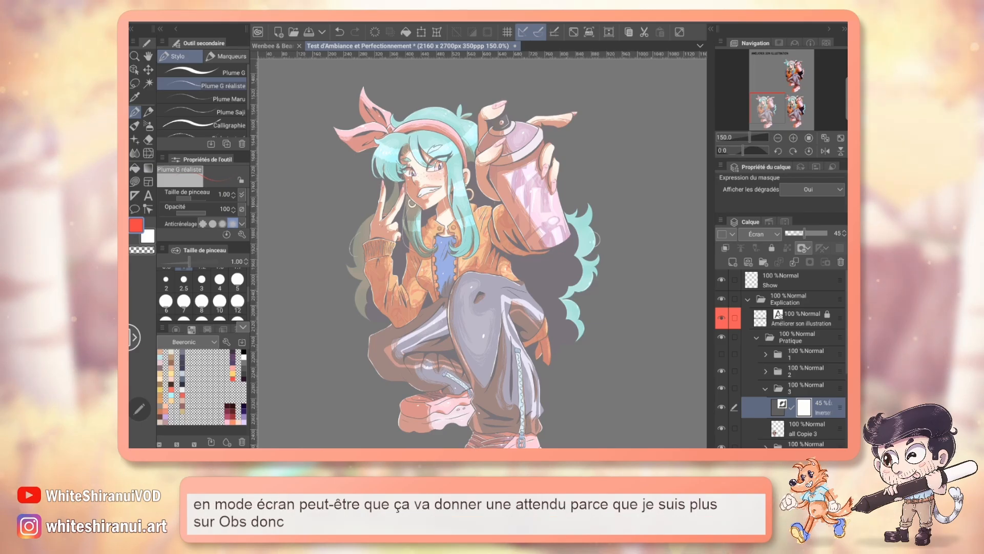
Step: Set the inversion layer's blending mode to Produit and its opacity to 50%
left_click_drag(804, 234, 805, 233)
left_click(761, 234)
left_click(750, 37)
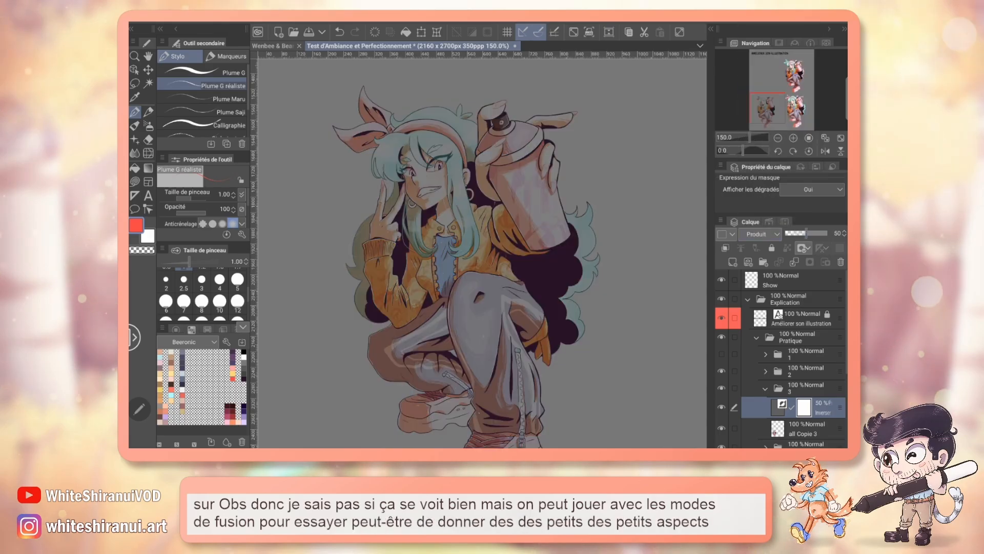
Step: Test the inversion layer at 100% opacity, then try the Lumière crue blending mode at 54% opacity
left_click_drag(826, 233, 828, 234)
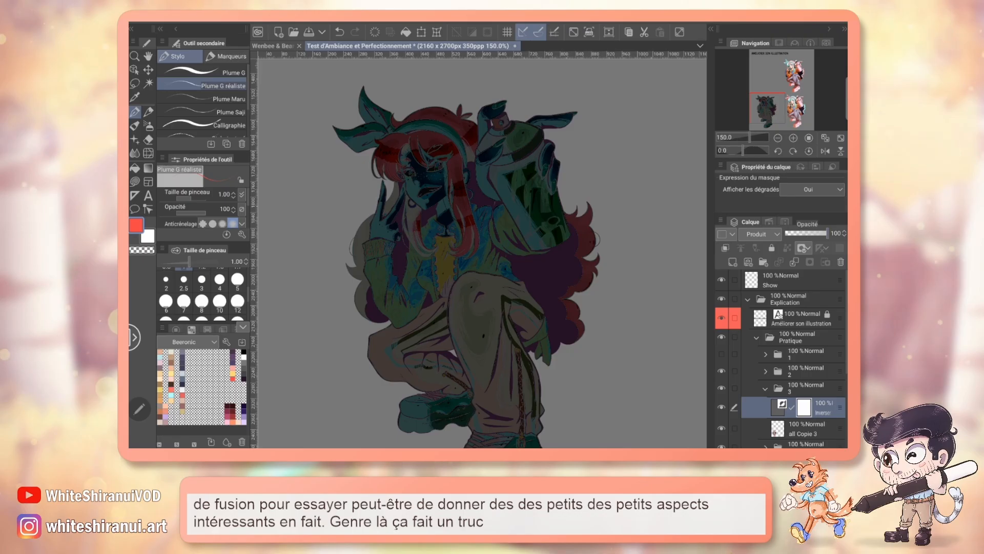
left_click_drag(828, 233, 807, 233)
left_click(761, 234)
left_click(778, 169)
Step: Try the Diviser blending mode on the inversion layer at 54% and 100% opacity, comparing it with the layer hidden
left_click(761, 234)
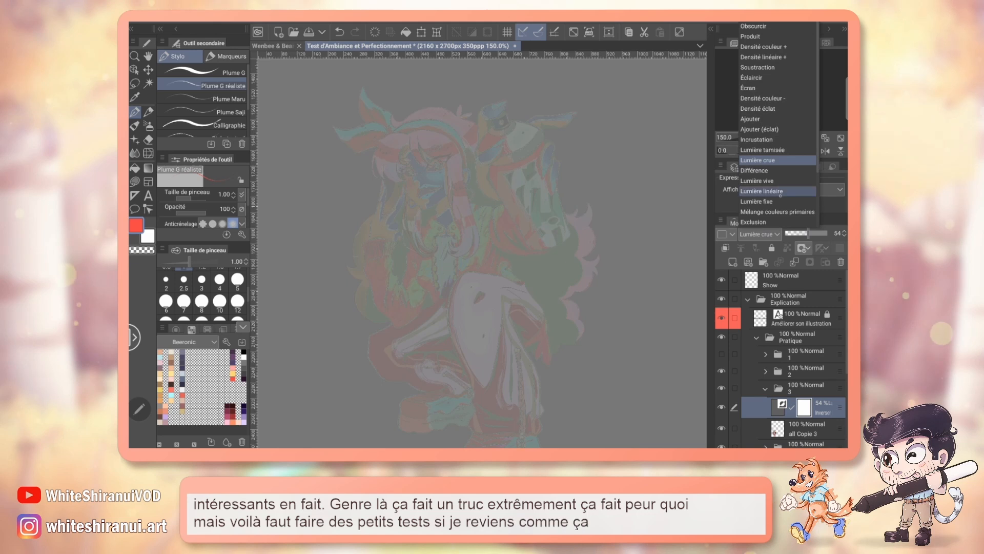
scroll(780, 196, "down", 3)
left_click(776, 211)
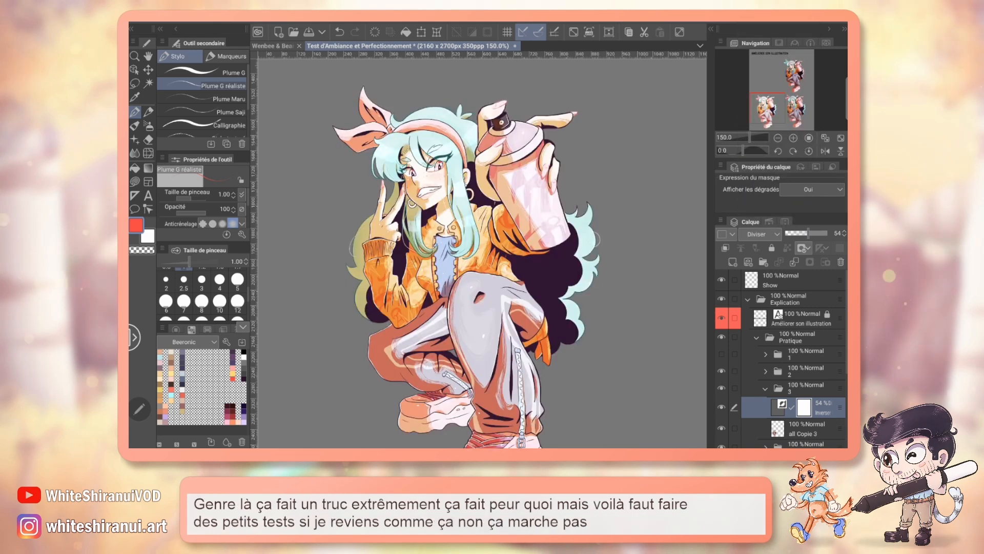
left_click_drag(808, 233, 827, 233)
left_click(721, 406)
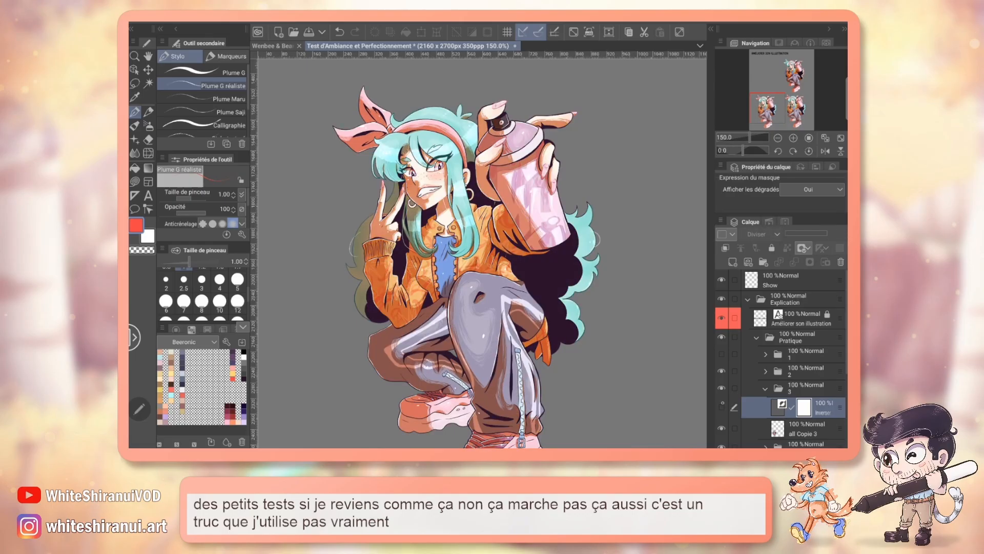
left_click(721, 406)
Step: Set the inversion layer to Exclusion blending and test its opacity at 50%, 27% and about 40%
left_click(761, 234)
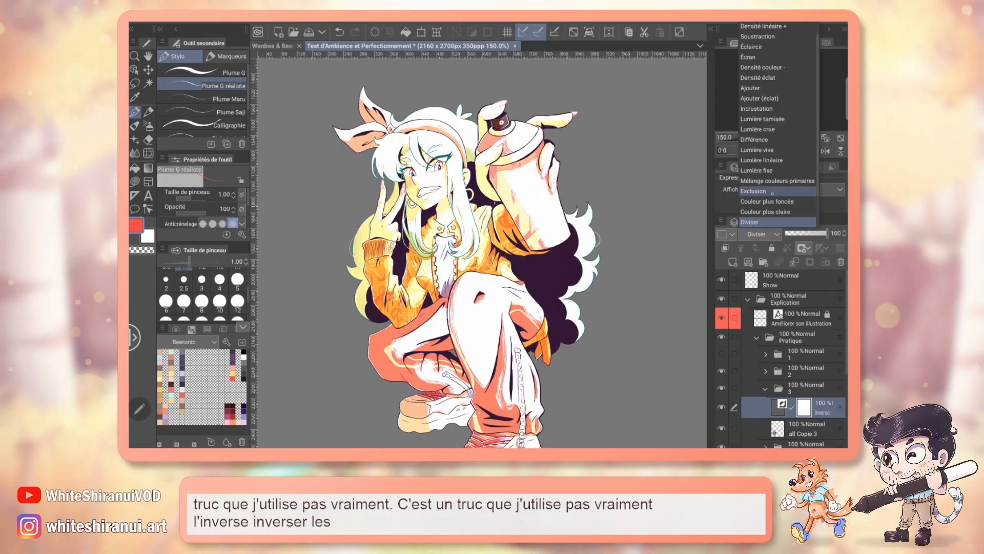
left_click(753, 191)
left_click_drag(826, 234, 806, 233)
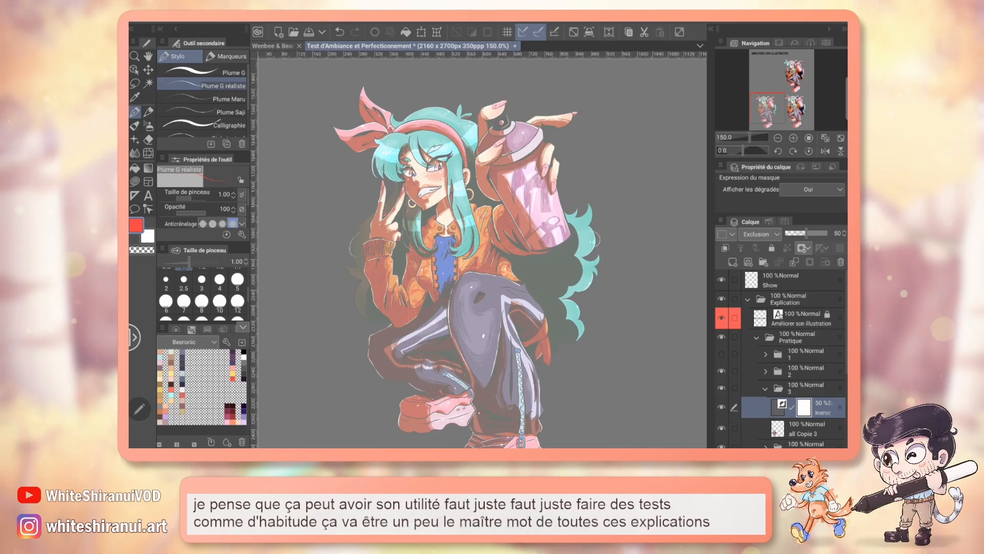
mouse_move(769, 109)
left_mouse_down()
mouse_move(776, 100)
mouse_move(773, 109)
left_mouse_up()
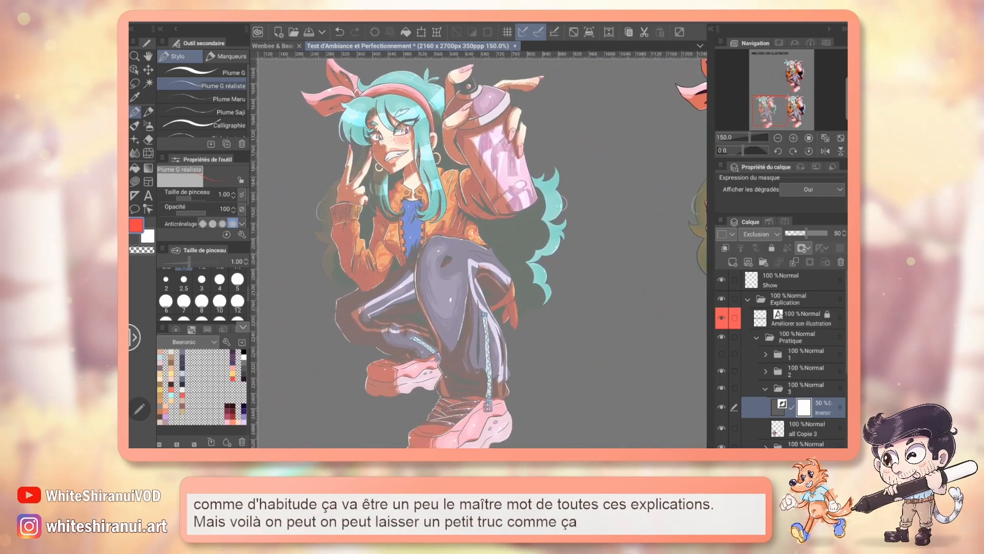
left_click_drag(807, 233, 796, 233)
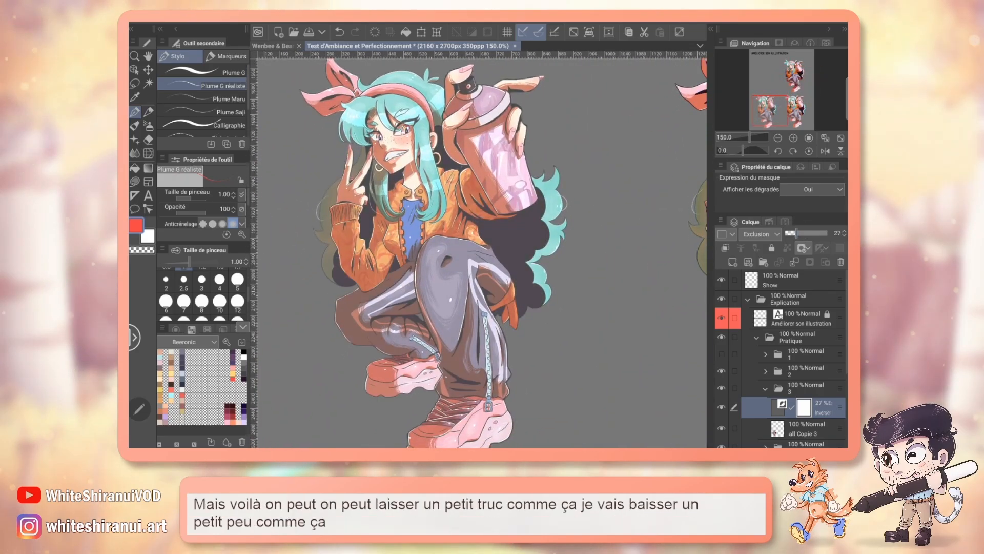
mouse_move(778, 110)
left_mouse_down()
mouse_move(800, 107)
mouse_move(776, 104)
left_mouse_up()
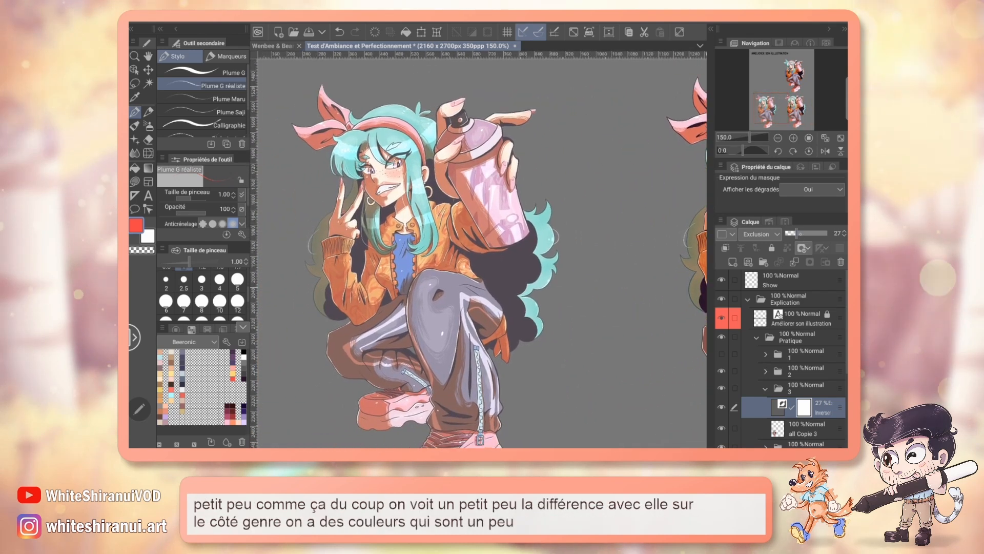
left_click_drag(796, 233, 802, 233)
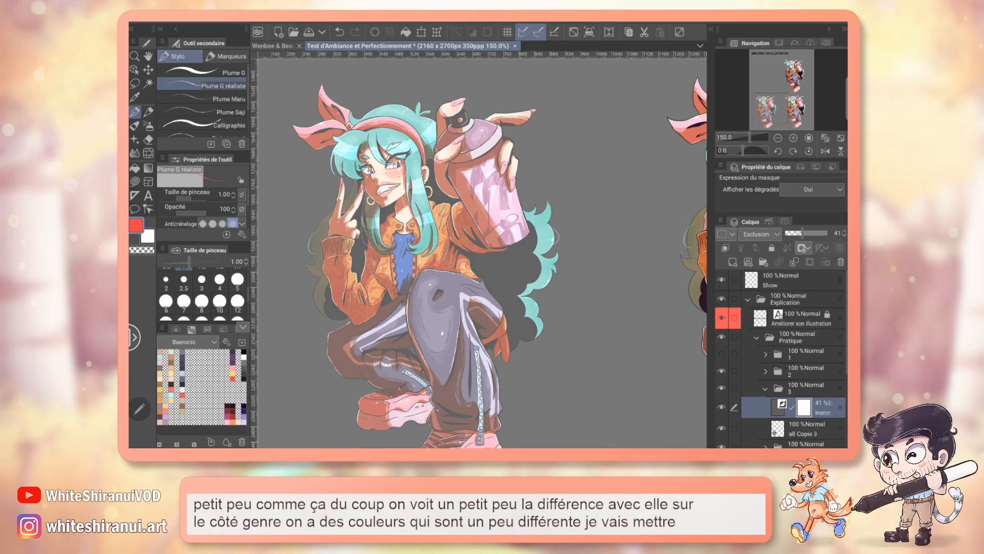
Step: Switch the inversion layer back to Diviser blending and raise its opacity to 75%
left_click(759, 234)
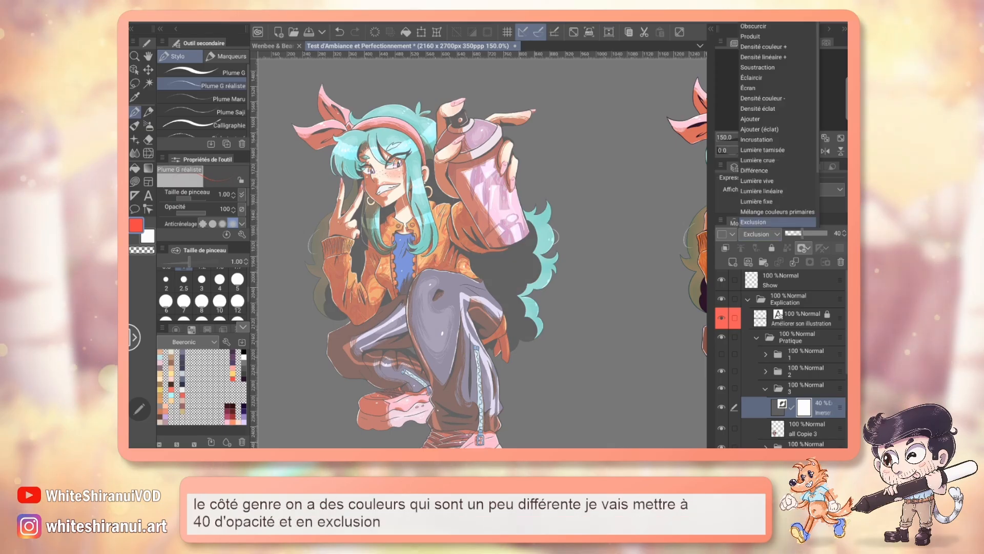
left_click(753, 181)
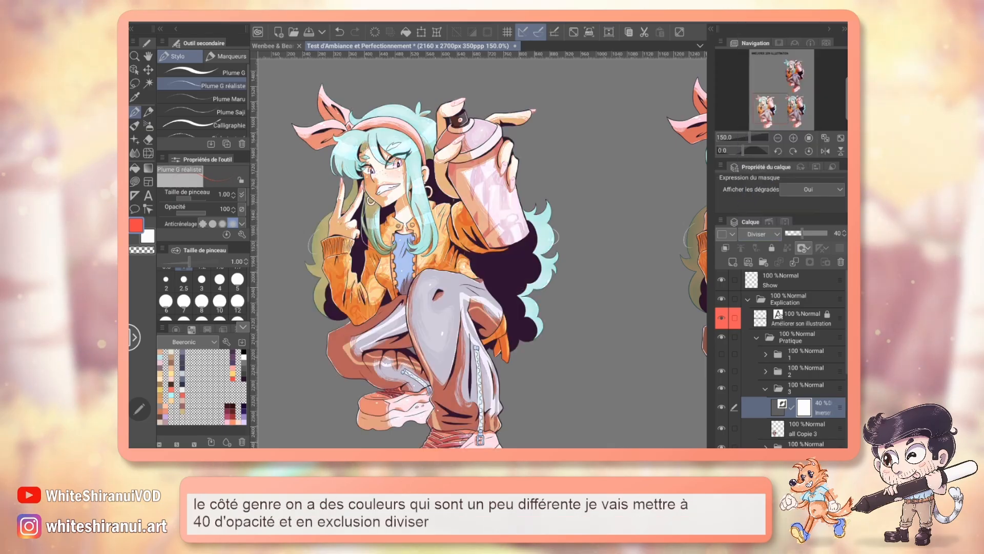
left_click_drag(803, 233, 817, 233)
Step: Try the Teinte blending mode on the inversion layer with its opacity raised to 100%
left_click(759, 234)
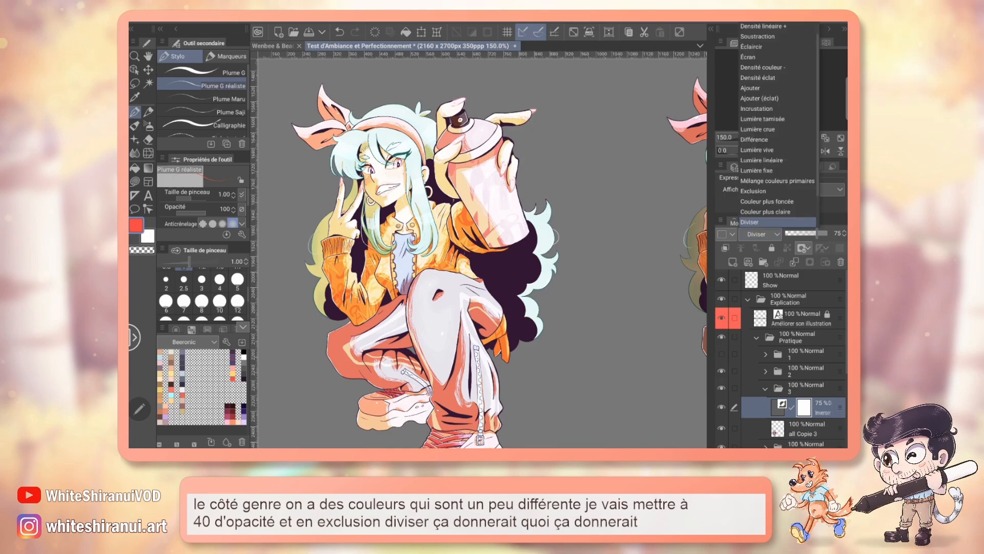
left_click(753, 171)
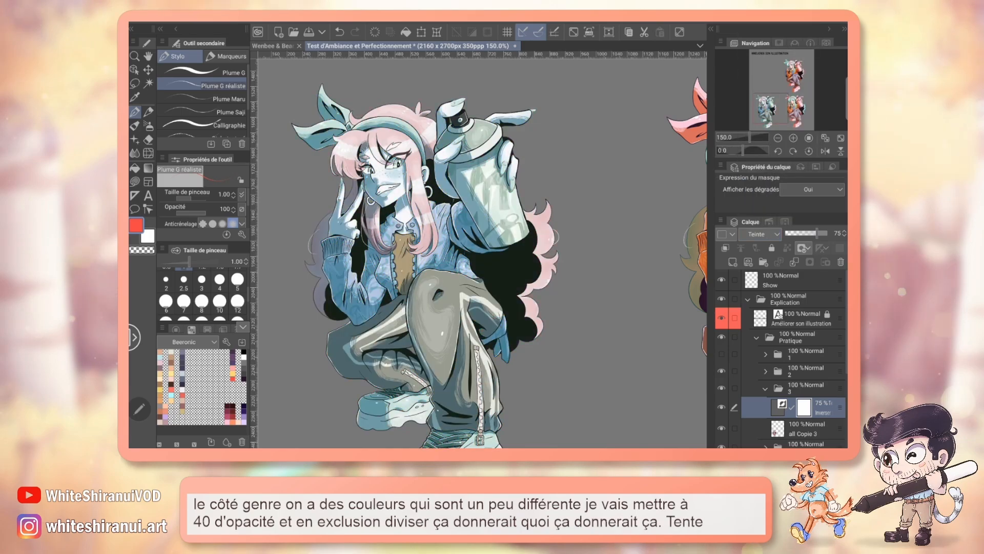
left_click_drag(810, 234, 827, 233)
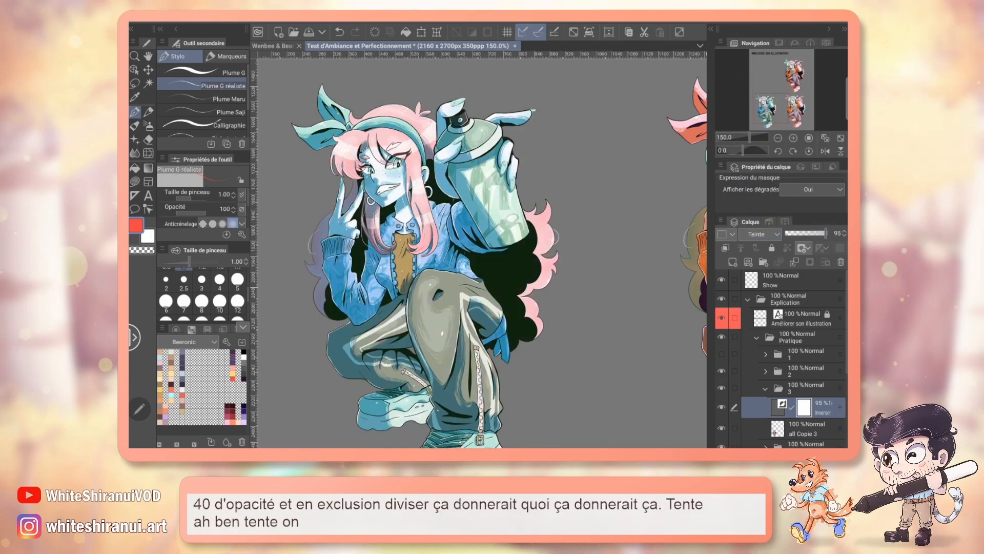
left_click_drag(796, 81, 767, 107)
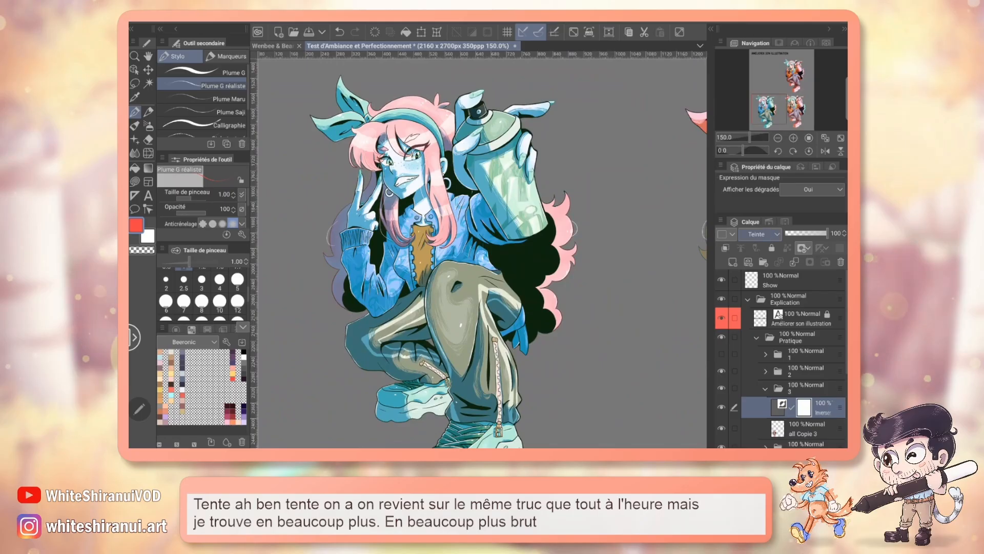
Step: Try the Couleur blending mode on the inversion layer, testing 58% opacity before restoring 100%
left_click(759, 234)
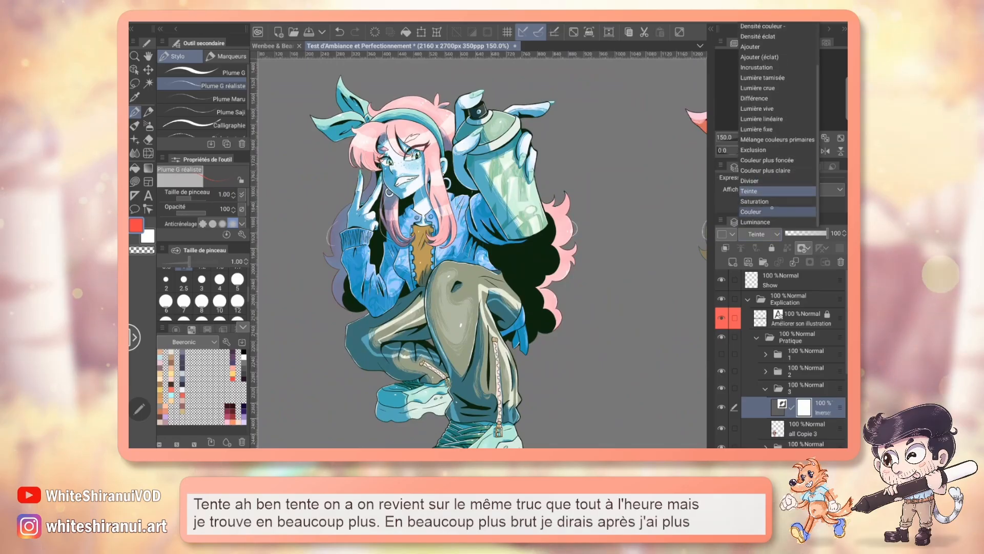
left_click(777, 191)
left_click(721, 407)
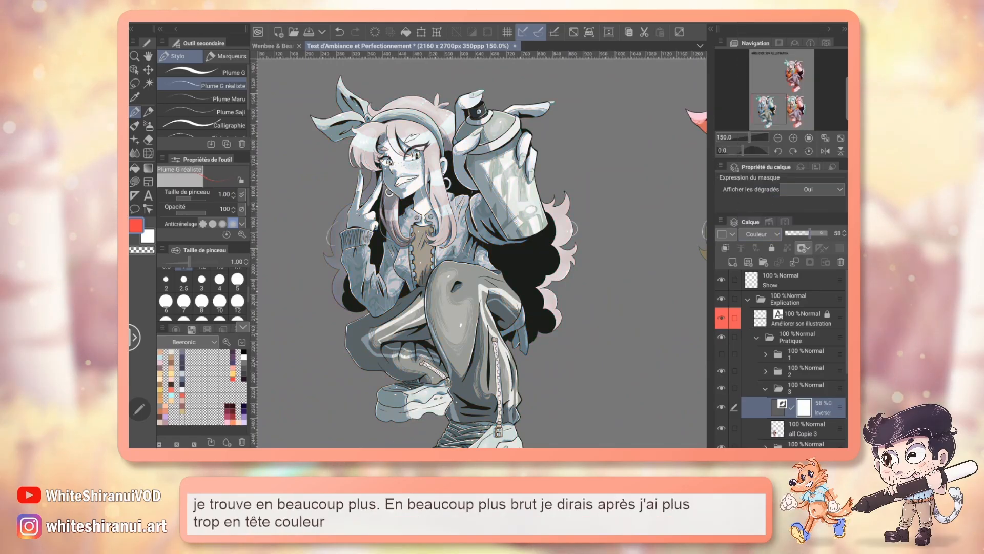
left_click(722, 407)
Step: Set the inversion layer's blending mode to Luminance and reduce its opacity to 31%
left_click(770, 236)
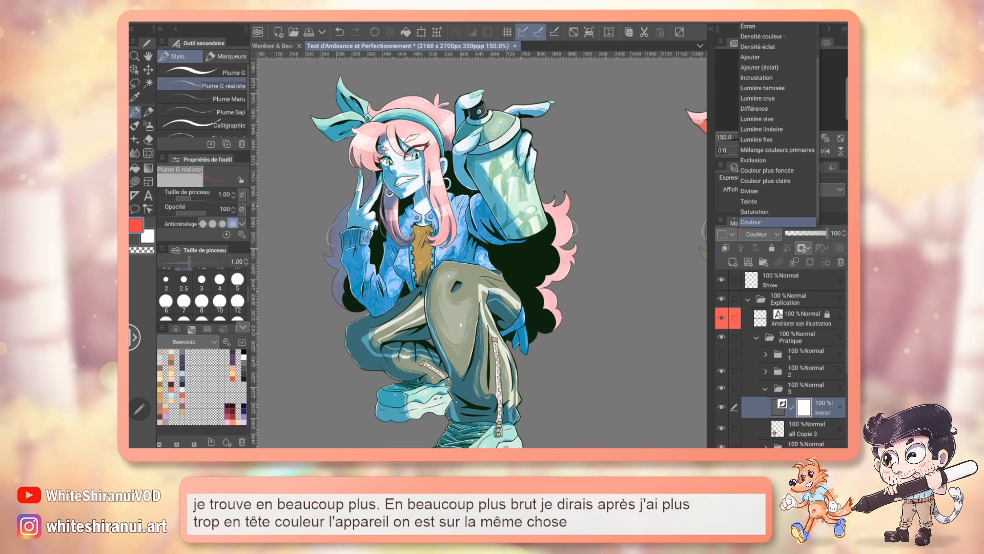
scroll(776, 202, "down", 1)
left_click(776, 222)
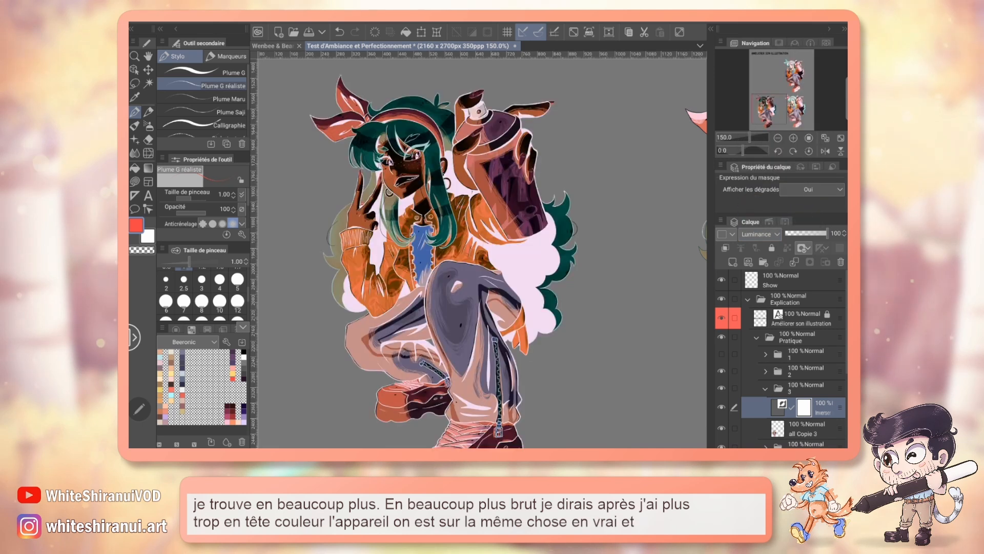
left_click_drag(826, 233, 798, 233)
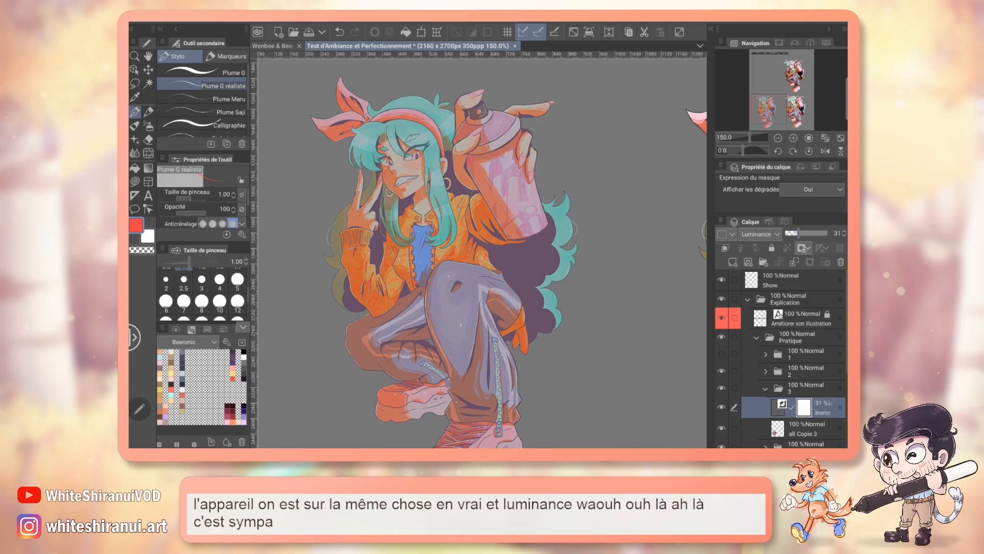
Step: Hide the grey background layer Calque 3 to check the character on white, and show it again
scroll(779, 359, "down", 3)
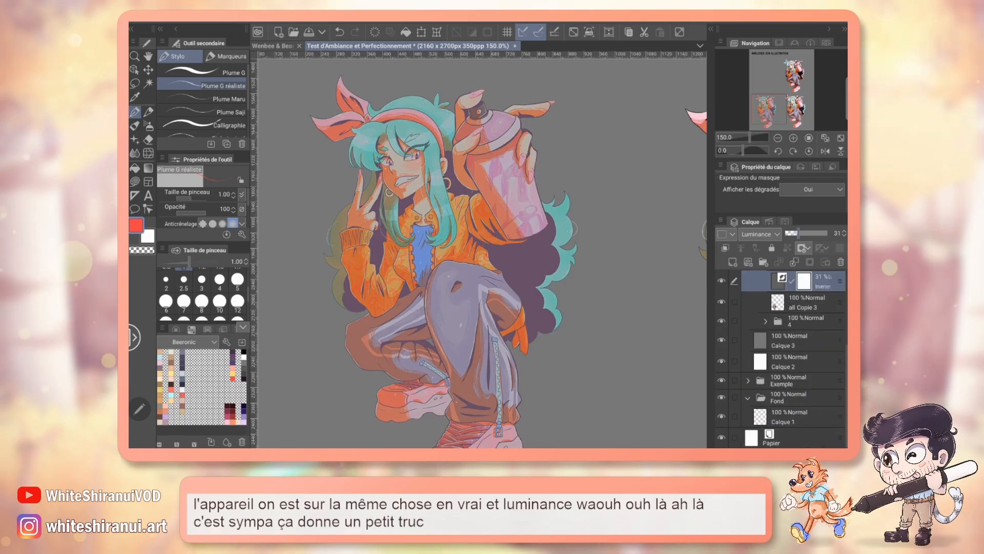
left_click(721, 340)
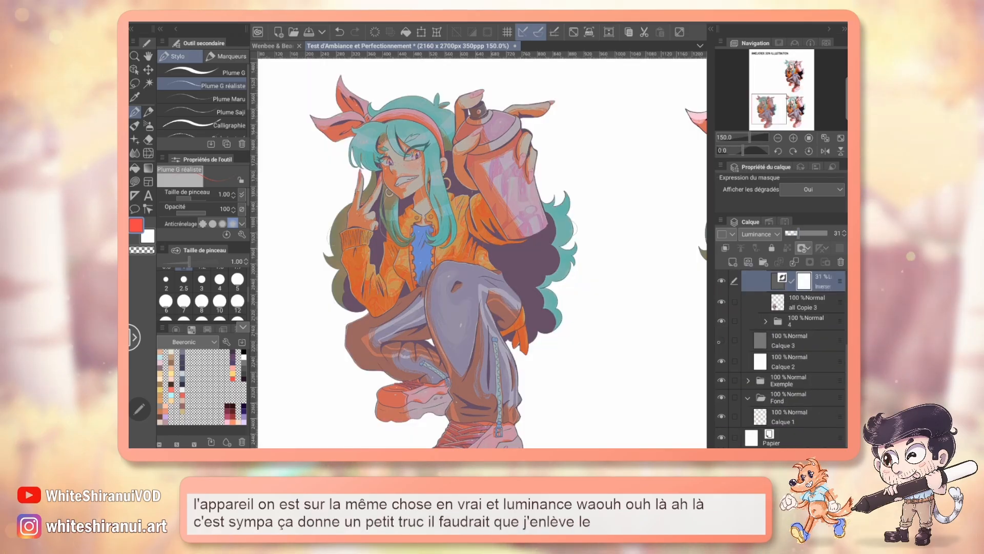
left_click(721, 341)
scroll(779, 359, "up", 3)
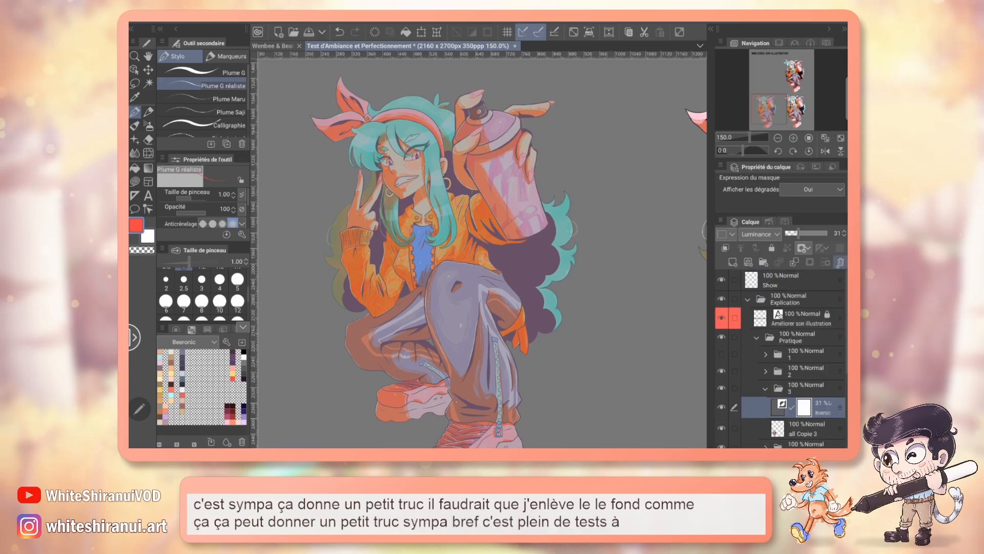
Step: Delete the inversion correction layer's mask and the layer itself from folder 3
left_click(840, 262)
left_click(555, 183)
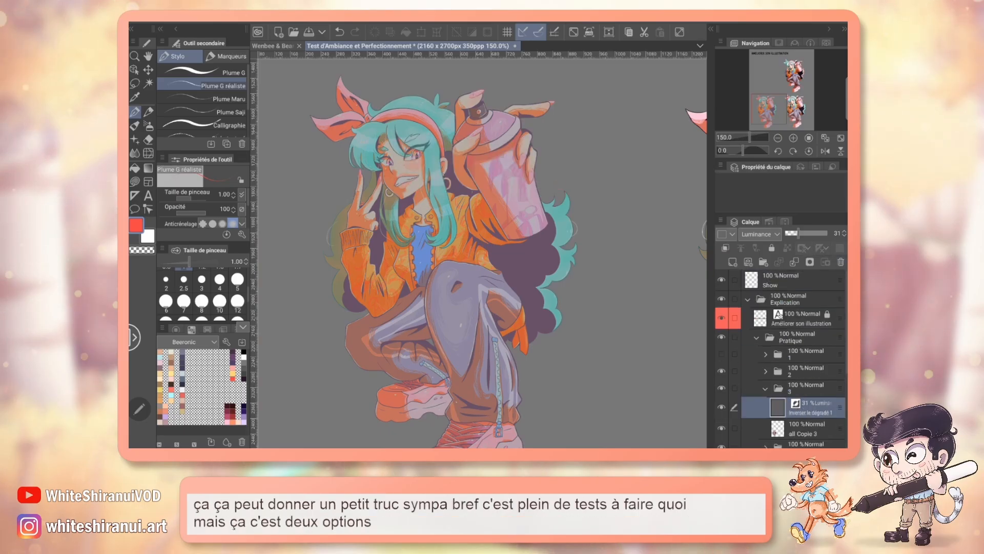
left_click(840, 262)
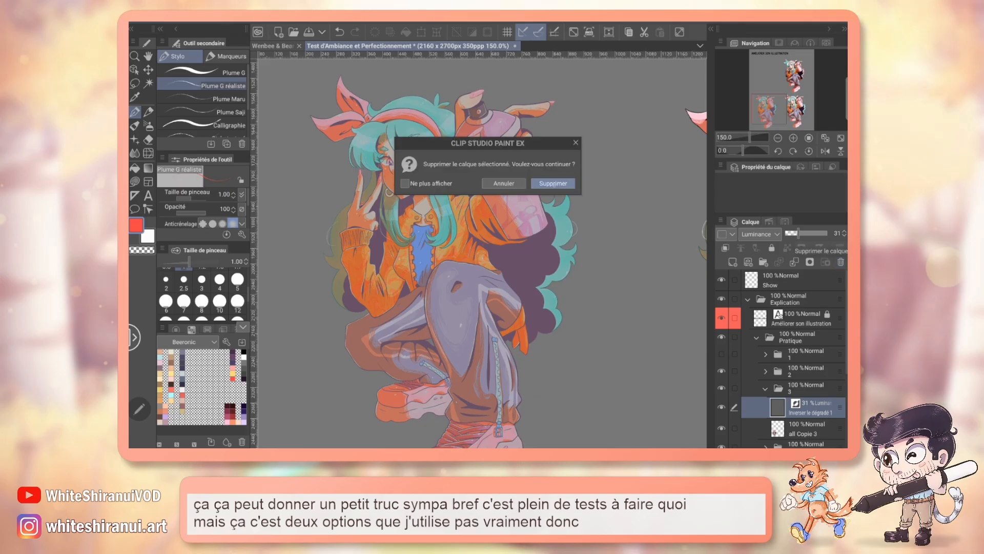
left_click(555, 183)
Step: Add a Correction de niveau correction layer above all Copie 3
left_click(331, 22)
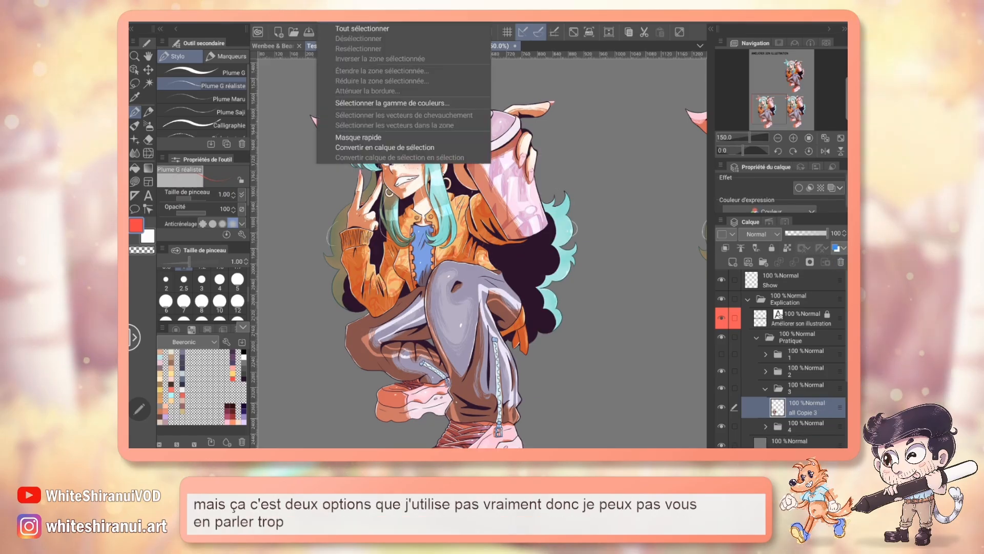
left_click(301, 22)
mouse_move(444, 49)
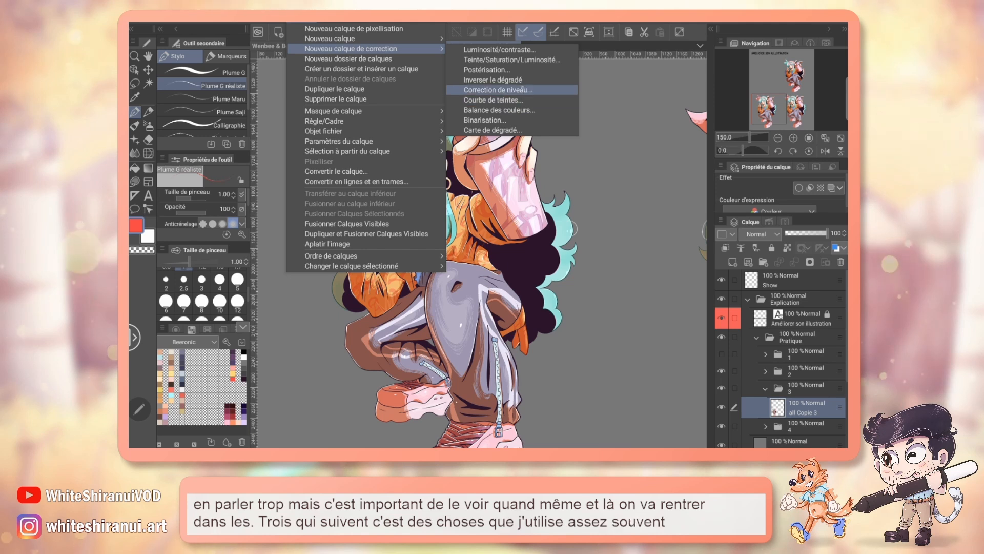
left_click(526, 89)
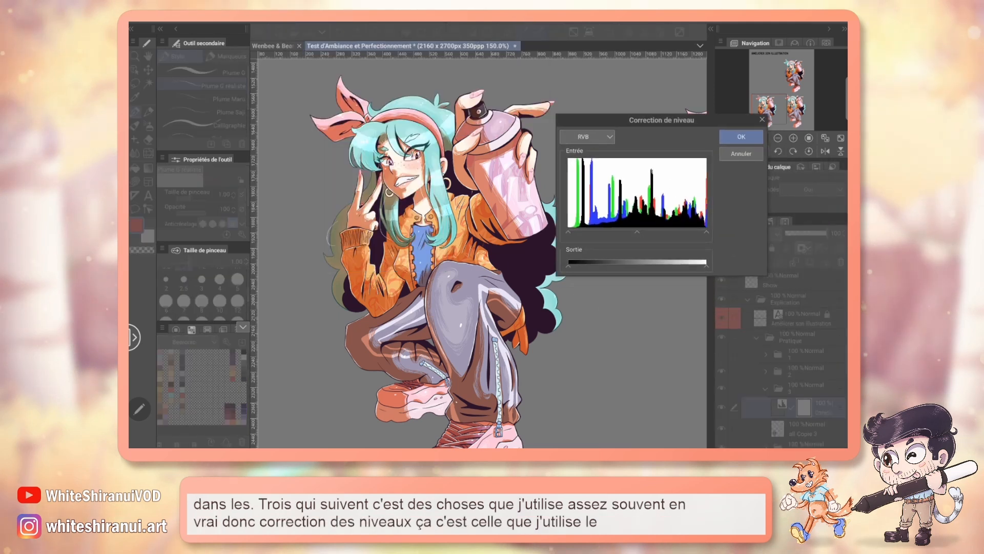
Step: Try narrowing the RVB input levels from the highlight and shadow ends, and restore the full input range
left_click_drag(706, 232, 665, 232)
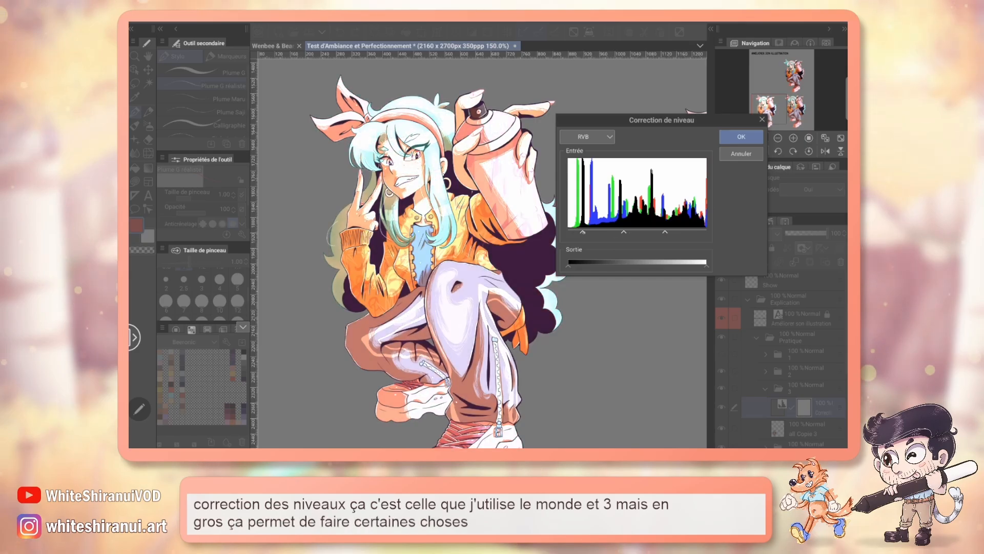
left_click_drag(568, 232, 582, 232)
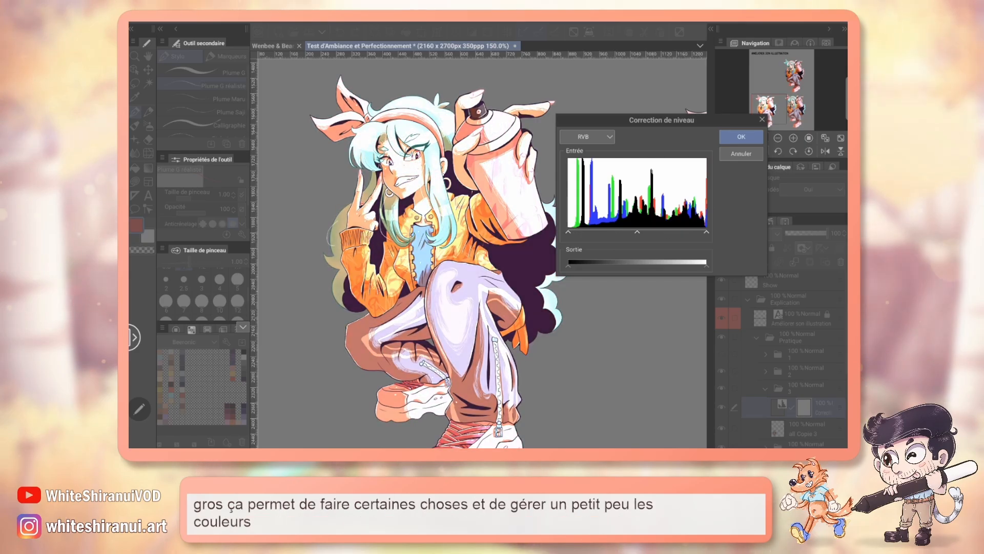
left_click_drag(664, 232, 706, 232)
Step: Narrow the Rouge channel's input levels by raising the shadow end strongly and lowering the highlight end slightly
left_click(587, 137)
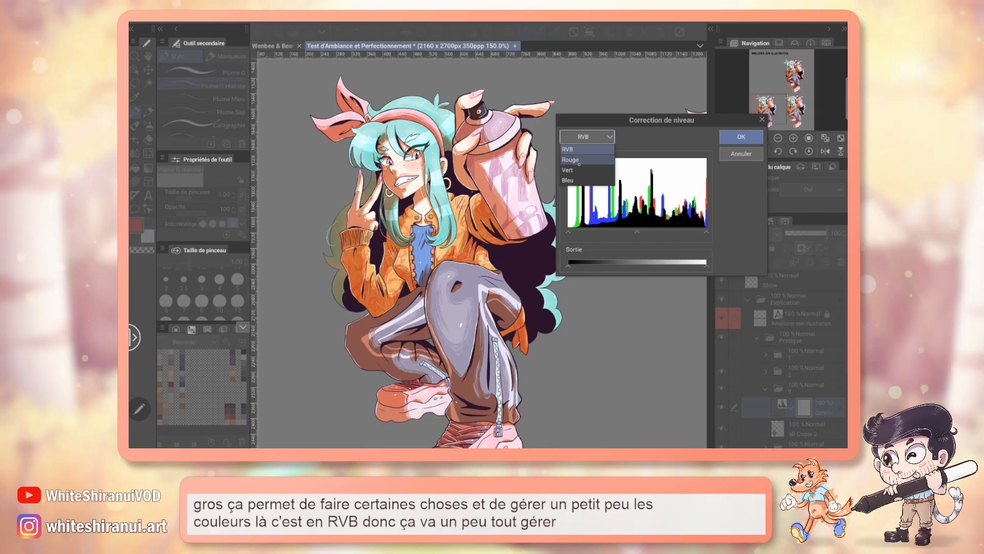
left_click(584, 153)
left_click_drag(705, 232, 678, 232)
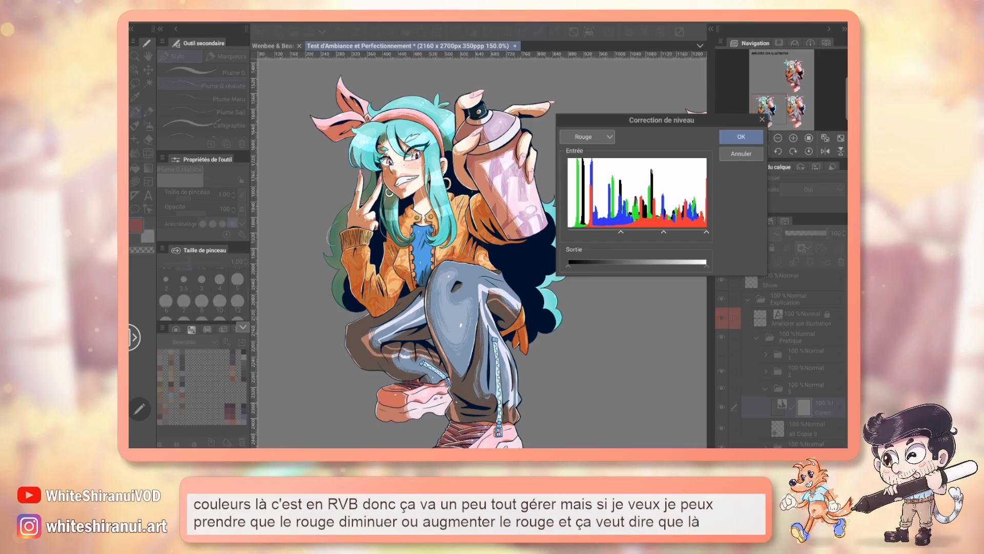
left_click_drag(621, 233, 626, 233)
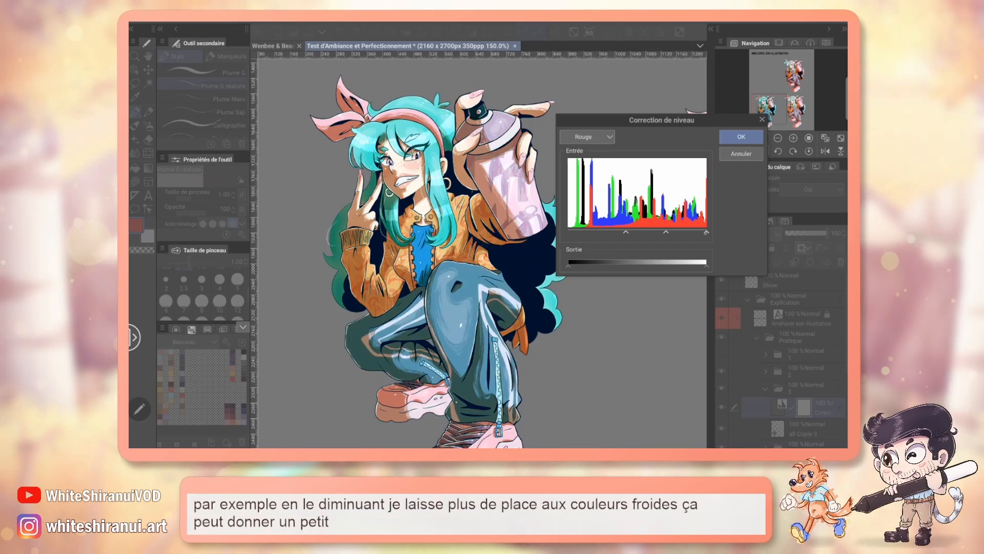
left_click_drag(706, 232, 694, 232)
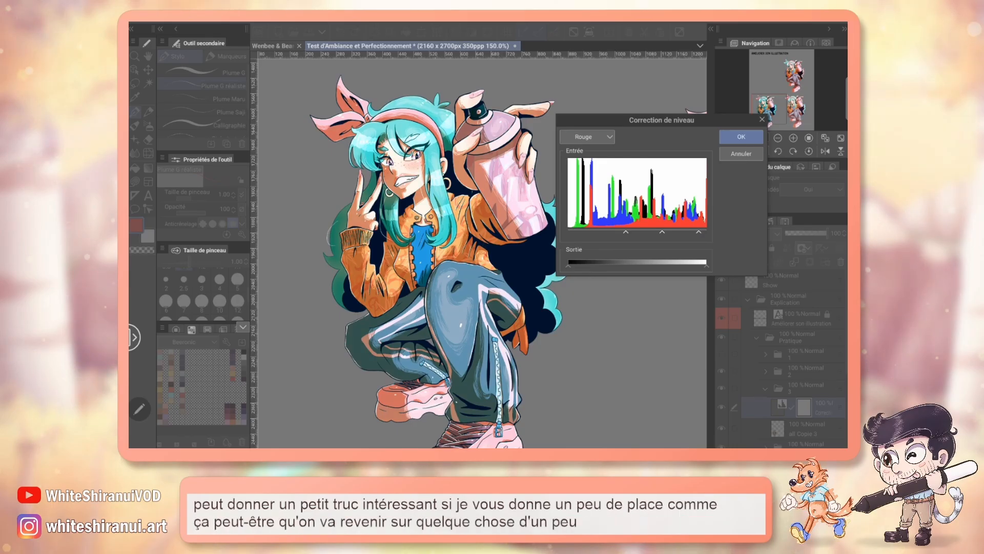
Step: Raise the shadow input level of the Vert channel slightly to bring out pink tones
left_click(587, 136)
left_click(568, 169)
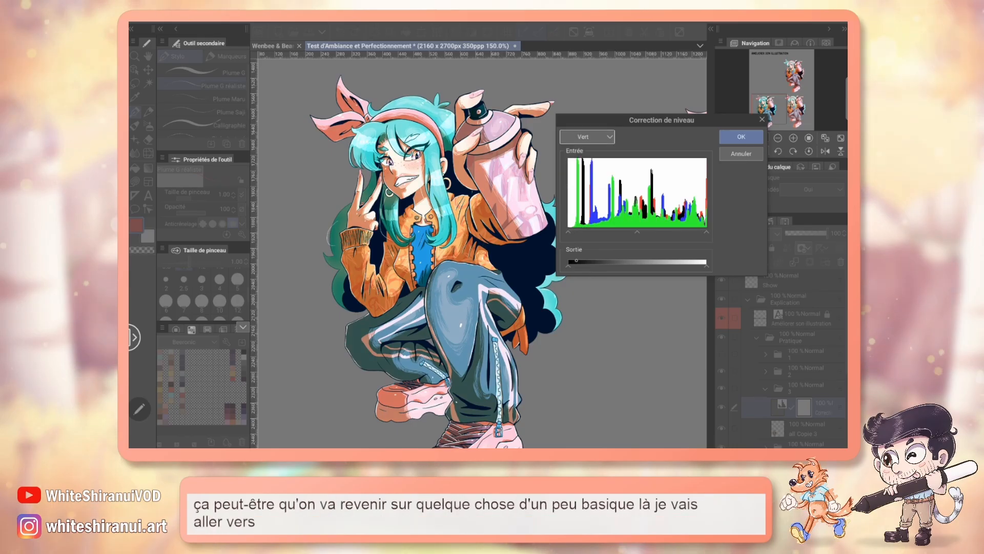
left_click_drag(579, 232, 584, 232)
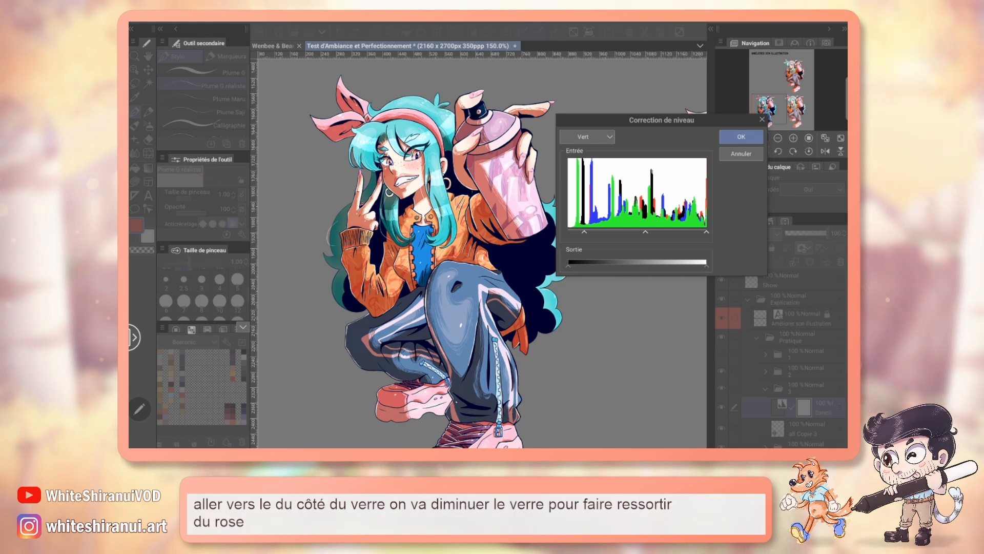
Step: Compress the RVB output range from both the shadow and highlight ends, and apply the level correction
left_click(587, 136)
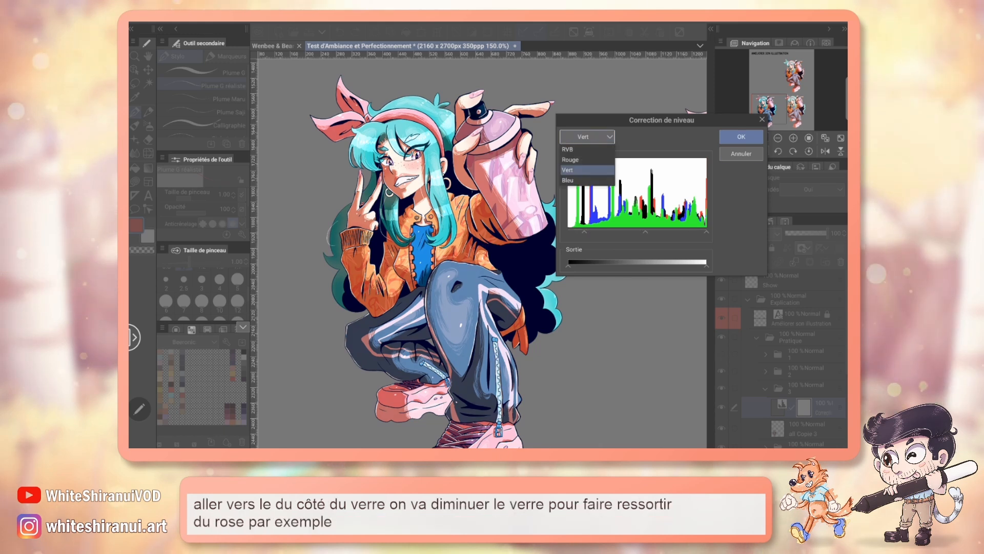
left_click(567, 150)
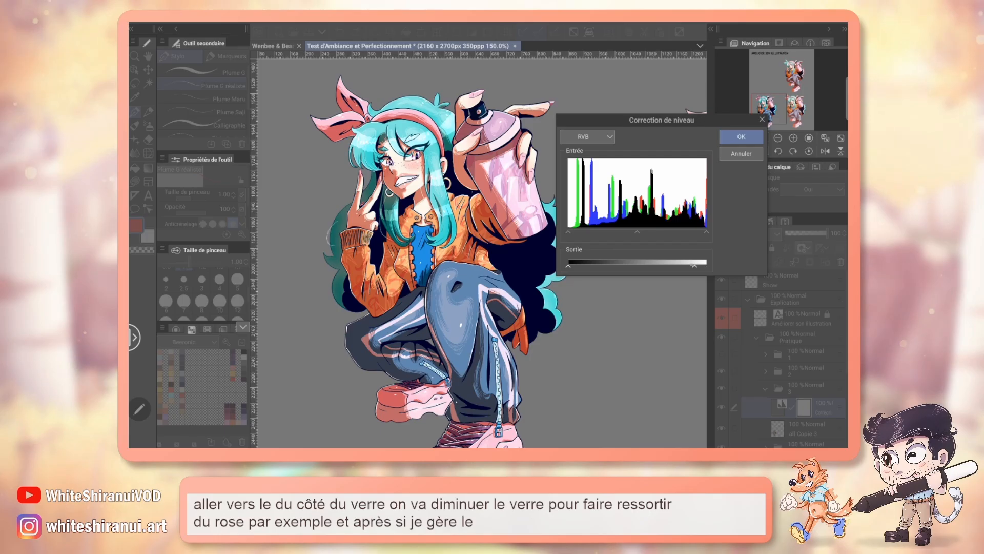
left_click_drag(573, 265, 592, 266)
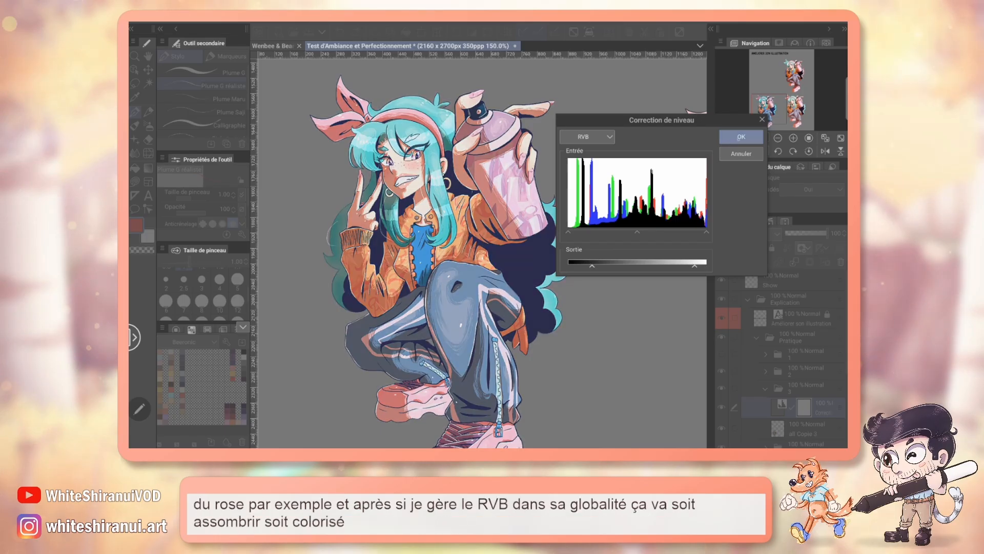
left_click(738, 137)
mouse_move(777, 107)
left_mouse_down()
mouse_move(798, 109)
mouse_move(779, 107)
left_mouse_up()
left_click(777, 138)
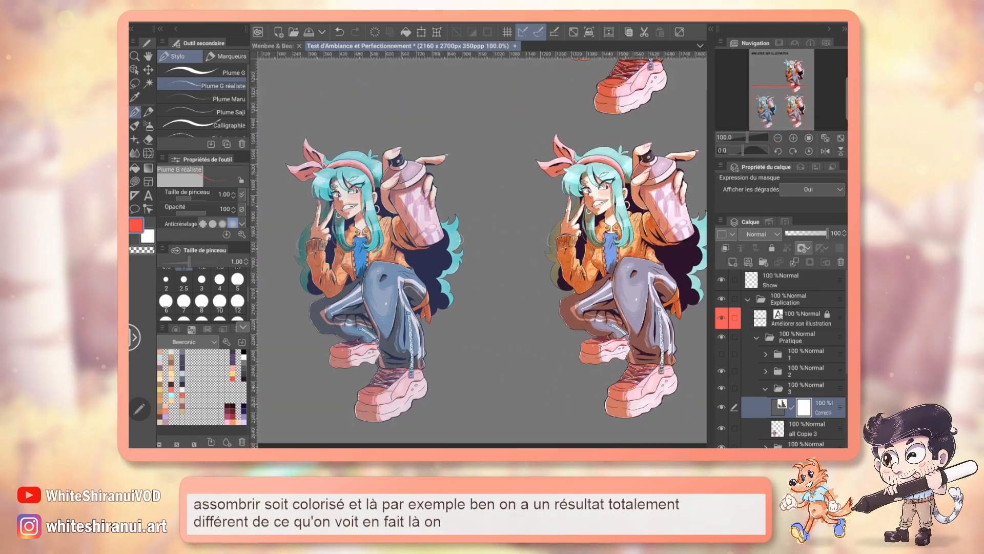
Step: Circle the face and trousers on the Show layer to compare both characters, and undo the marks and the level correction layer
left_click(794, 280)
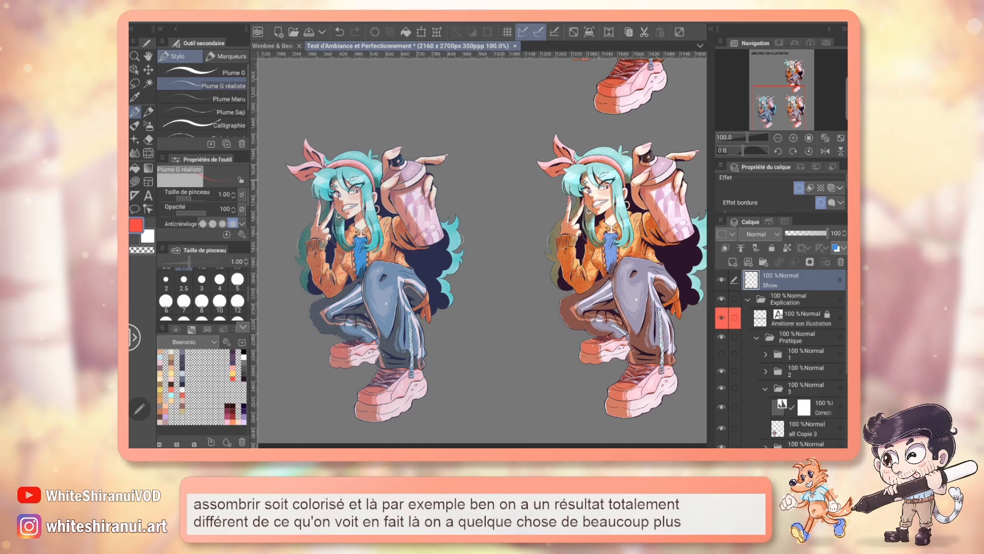
left_click_drag(537, 172, 617, 164)
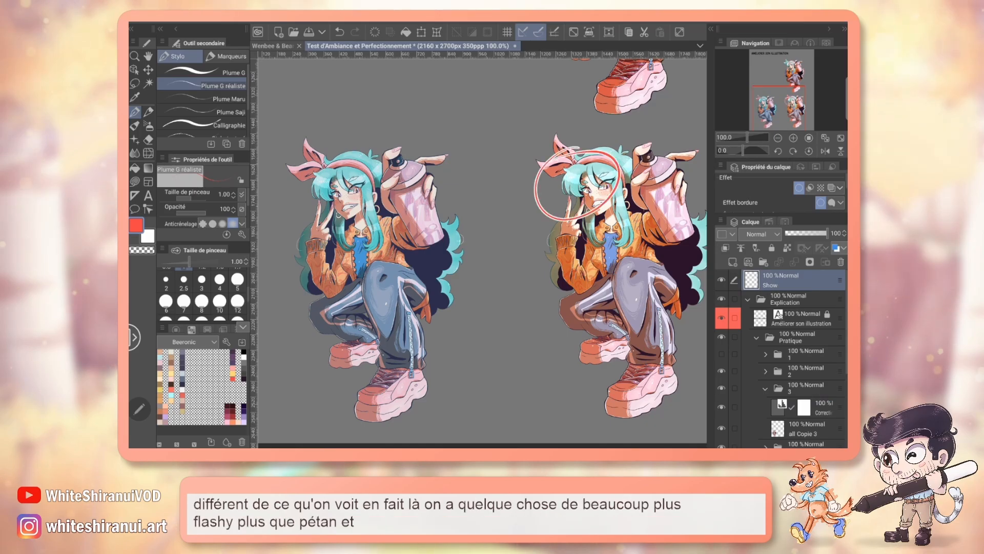
left_click_drag(379, 359, 389, 358)
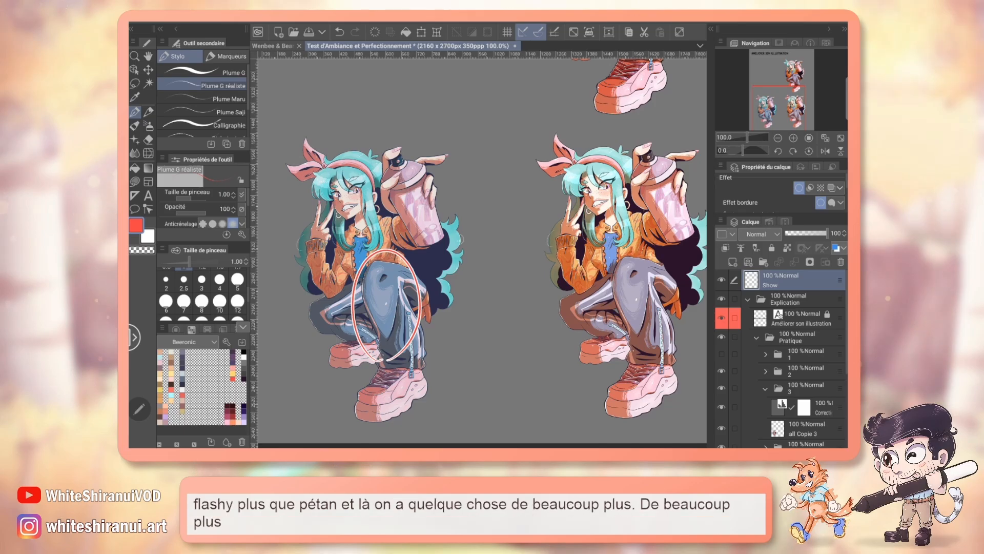
key("ctrl+z")
left_click_drag(368, 255, 354, 255)
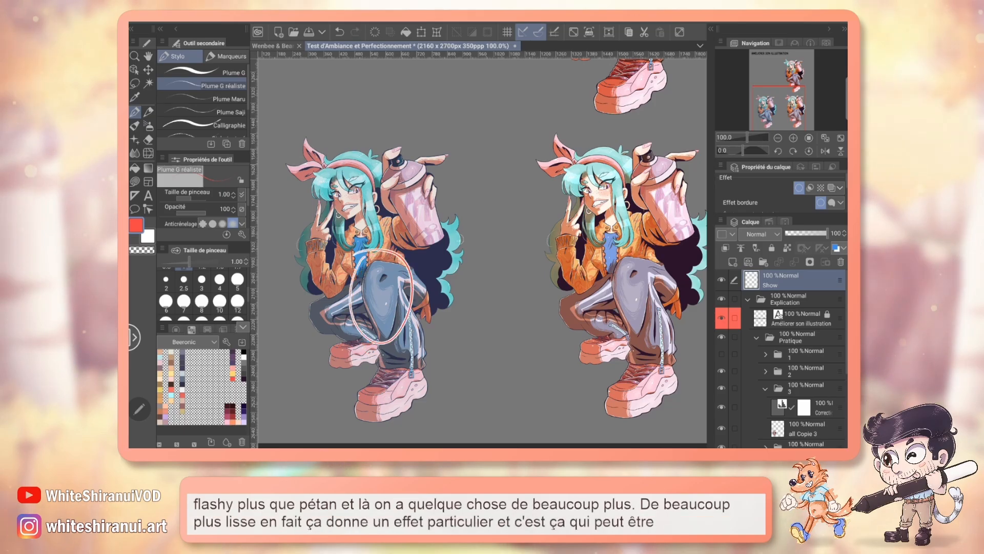
key("ctrl+z")
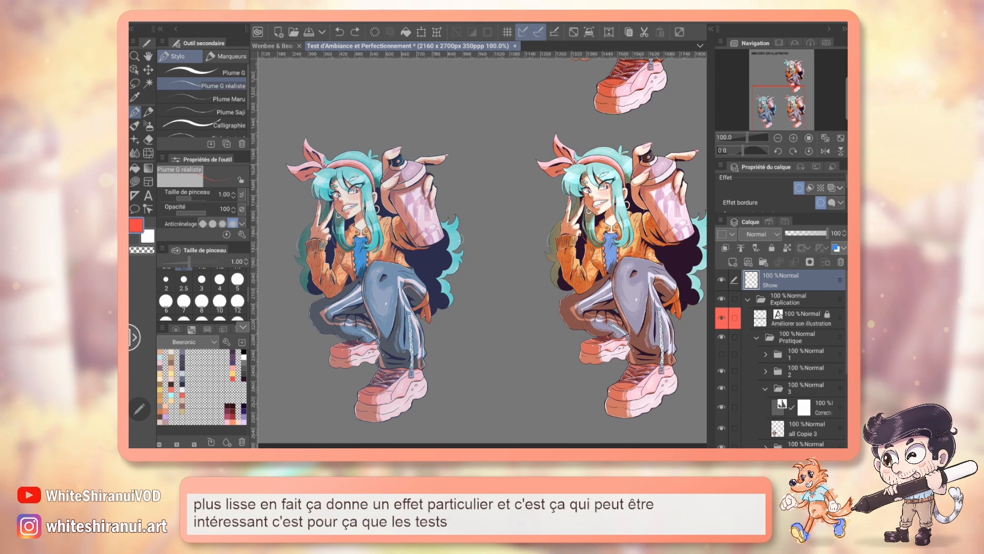
key("ctrl+z")
Step: Add a Courbe de teintes correction layer above all Copie 3, keeping the character in view beside its settings
left_click(297, 21)
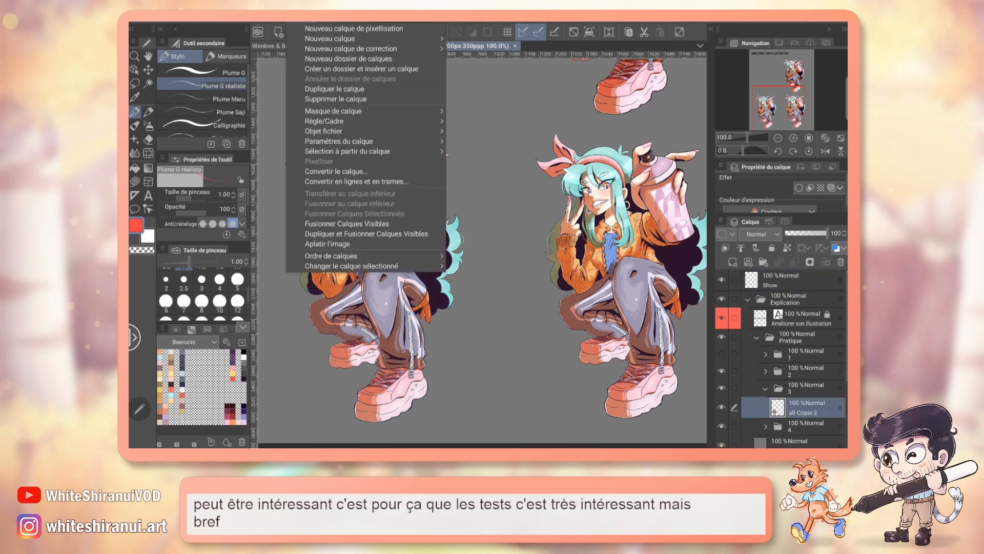
mouse_move(351, 49)
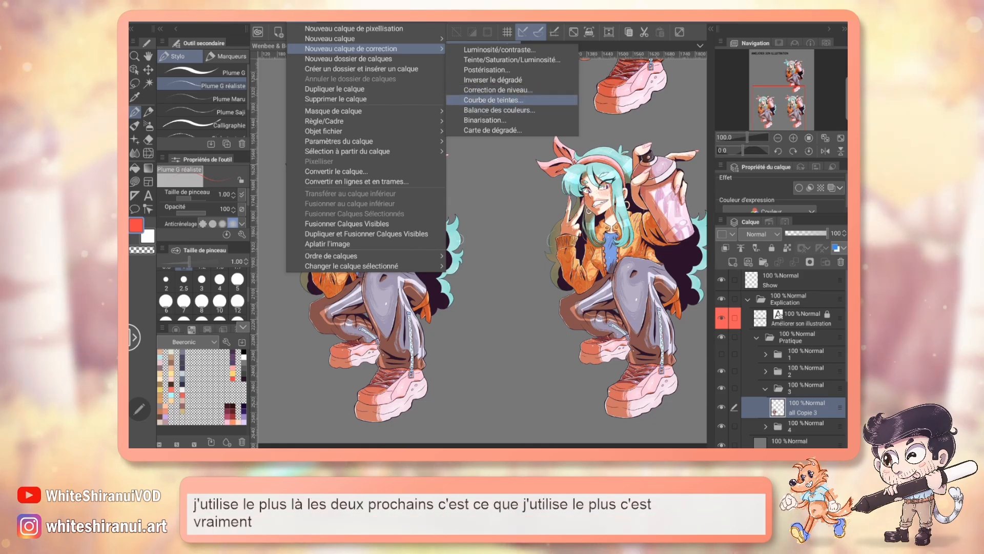
left_click(493, 100)
left_click_drag(769, 132, 748, 173)
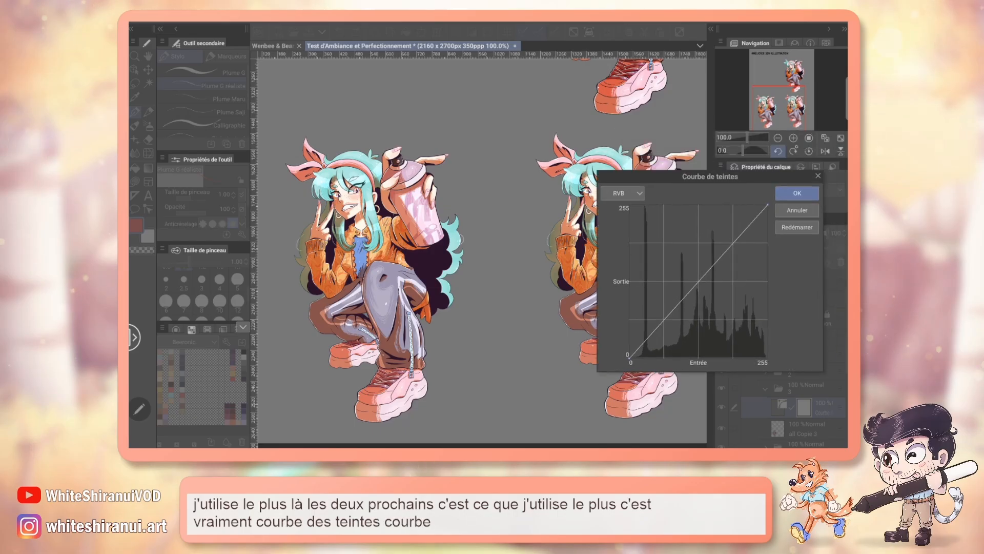
left_click(794, 138)
left_click_drag(789, 105, 781, 105)
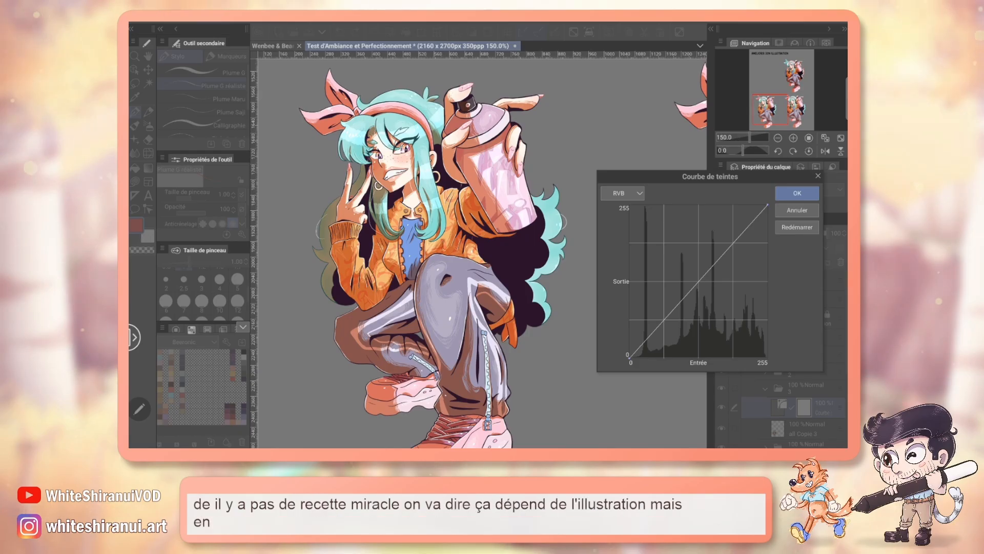
left_click_drag(716, 180, 700, 159)
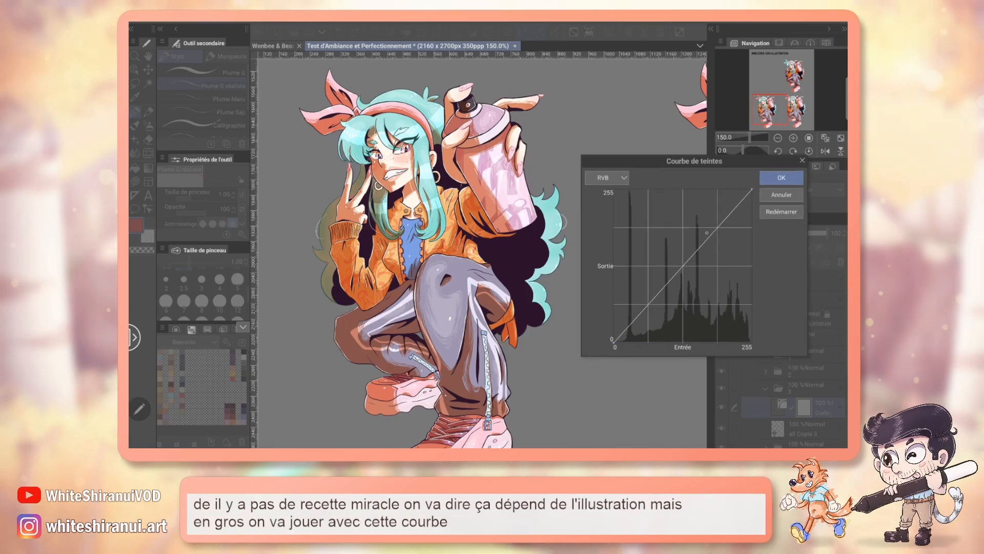
Step: Try shaping the RVB curve with one highlight point and one shadow point, and restart the curve
left_click_drag(707, 232, 699, 225)
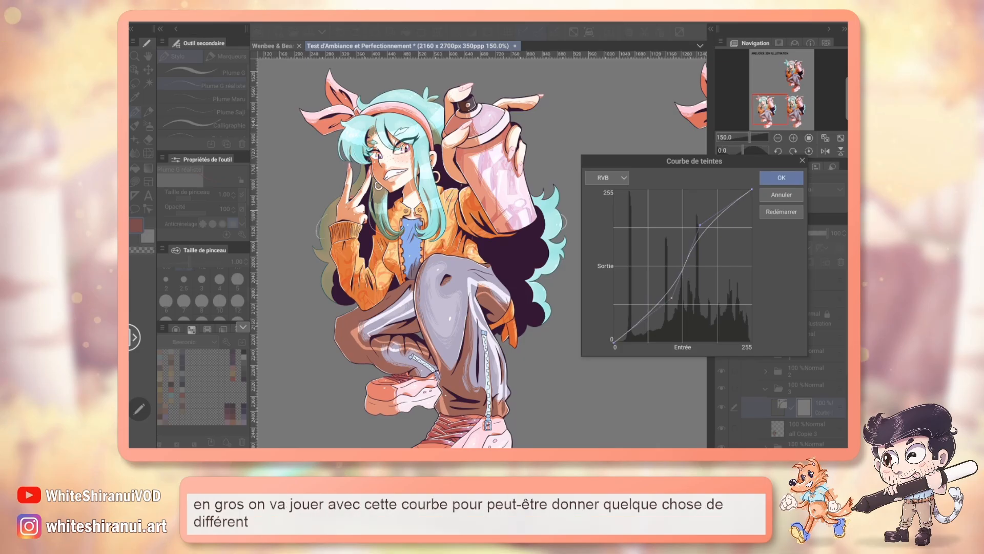
left_click_drag(664, 291, 687, 321)
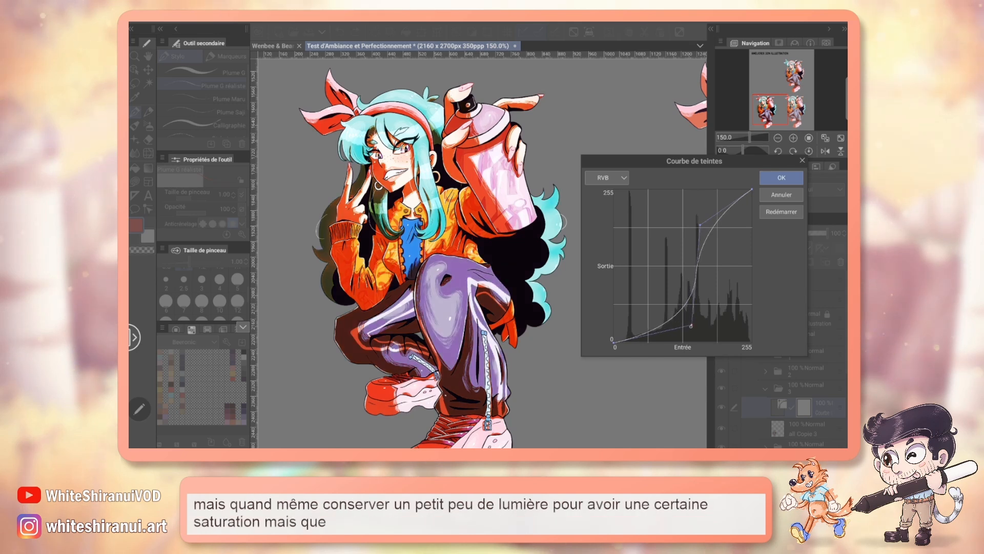
left_click_drag(700, 225, 736, 244)
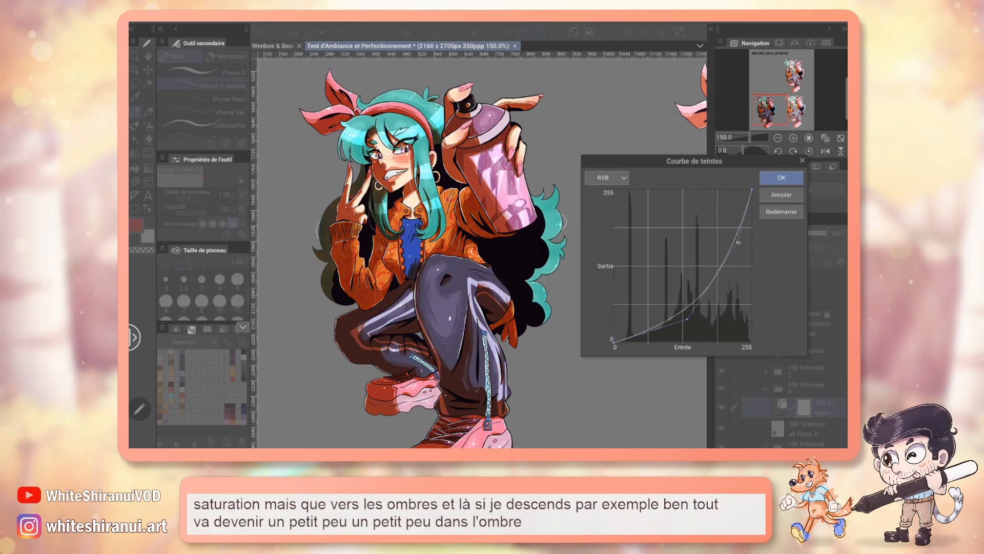
left_click_drag(737, 241, 698, 219)
left_click_drag(685, 319, 650, 309)
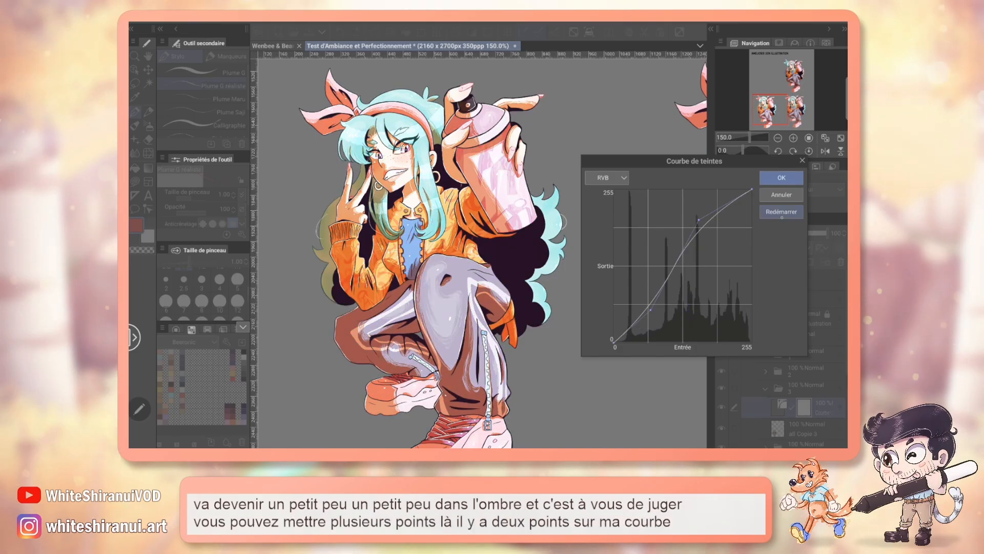
left_click(781, 212)
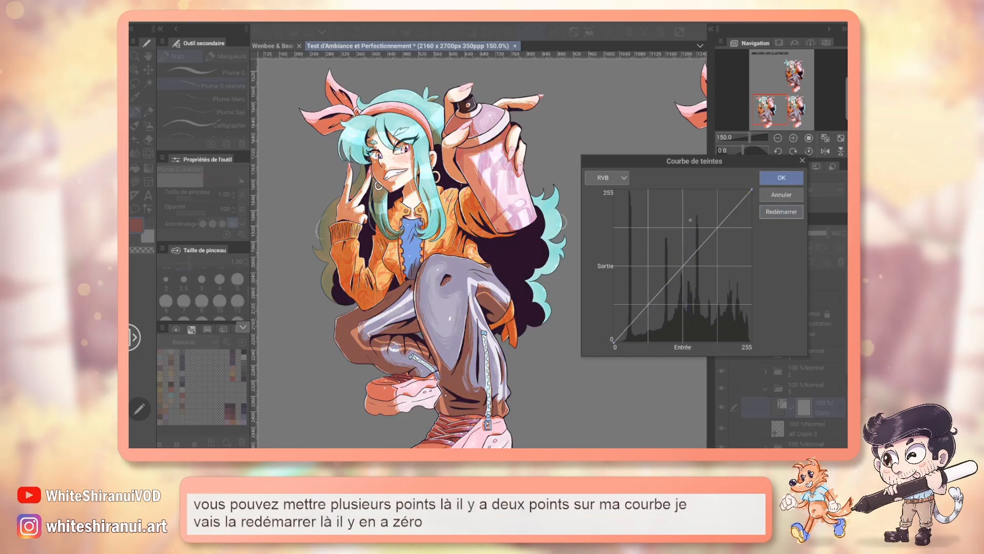
Step: Bend the RVB curve with a single point, first up to brighten and down to darken, settling it low in the midtones
left_click_drag(691, 220, 649, 219)
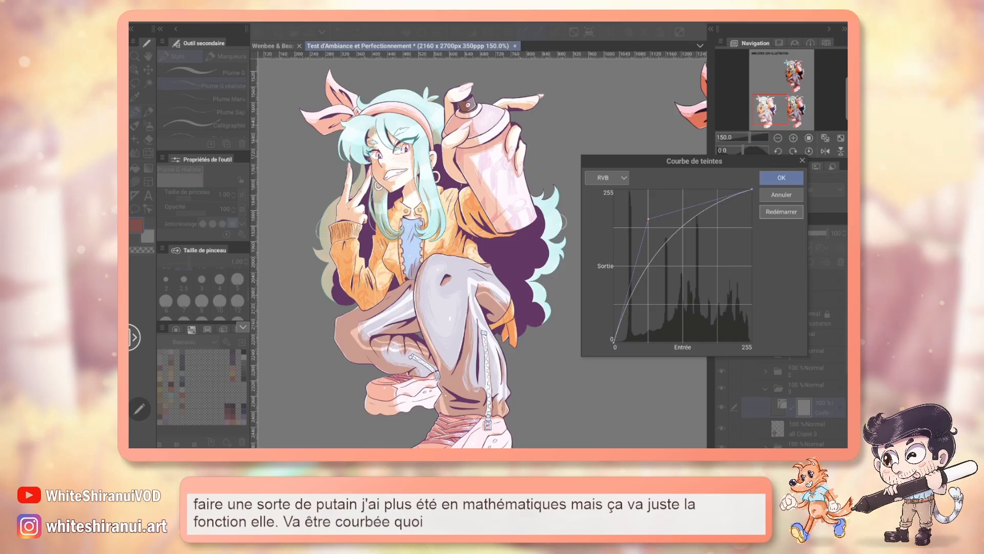
left_click_drag(650, 222, 749, 339)
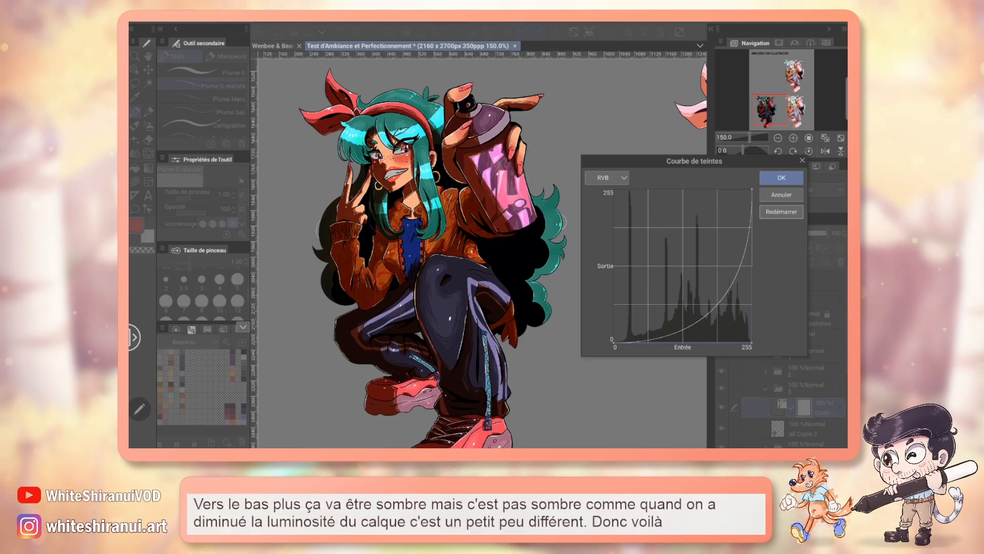
left_click_drag(753, 342, 681, 334)
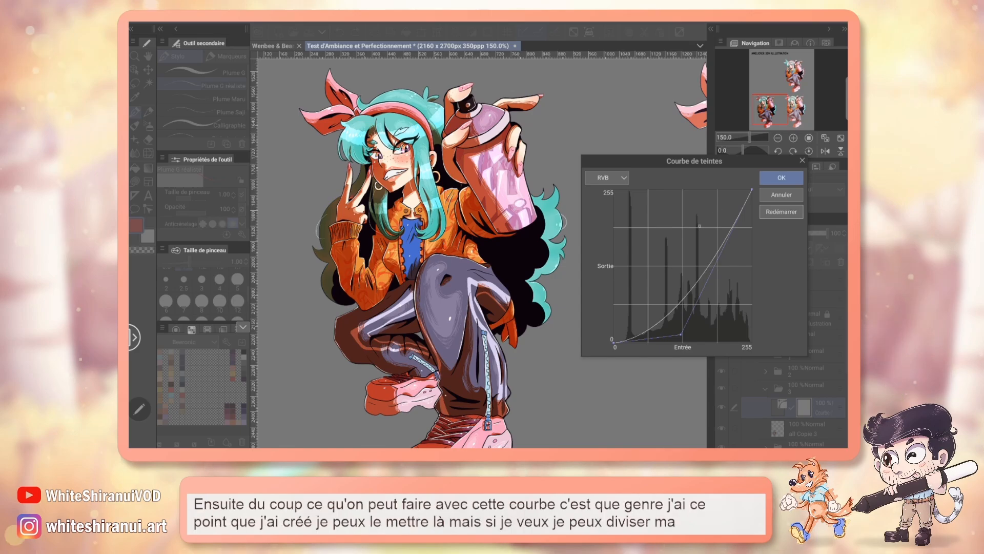
Step: Divide the RVB curve with additional points, raising the upper midtones and flattening the highlights into a stepped shape
mouse_move(704, 232)
left_mouse_down()
mouse_move(687, 215)
mouse_move(700, 222)
left_mouse_up()
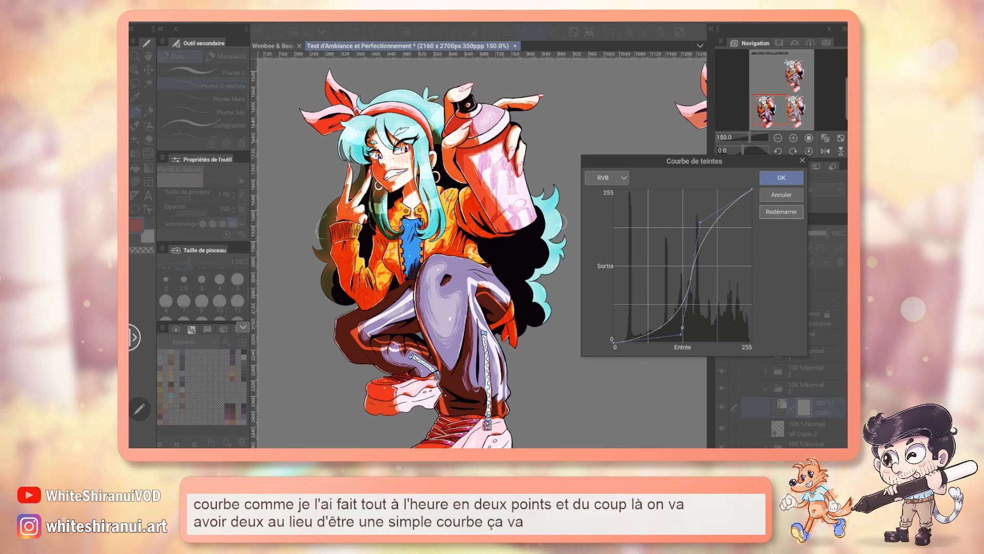
left_click_drag(681, 334, 654, 335)
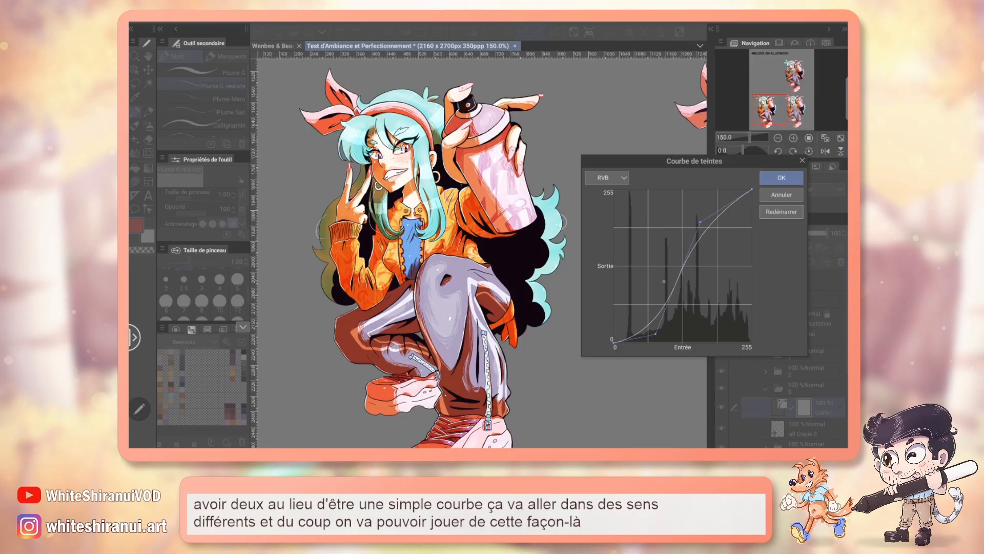
left_click_drag(664, 282, 712, 220)
left_click_drag(655, 333, 670, 300)
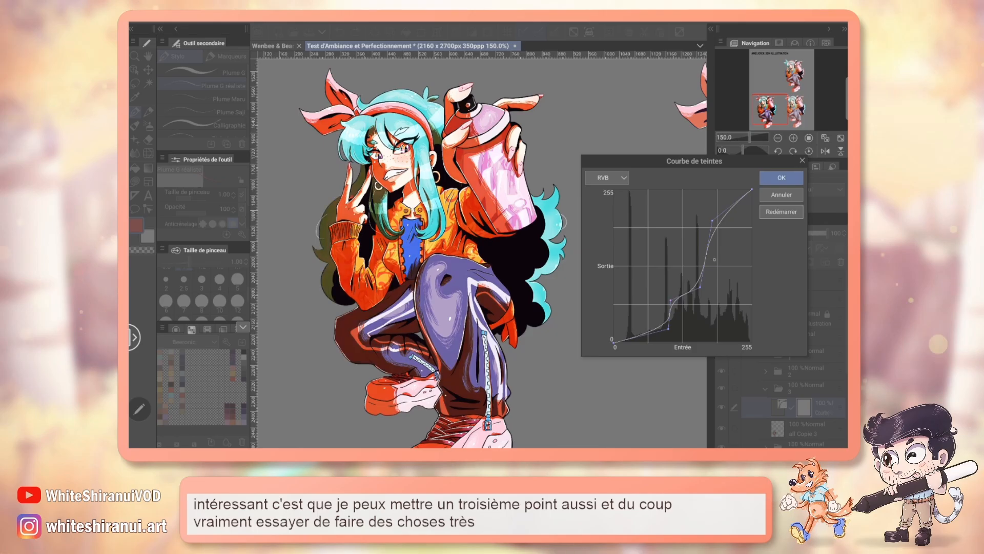
left_click_drag(734, 208, 700, 233)
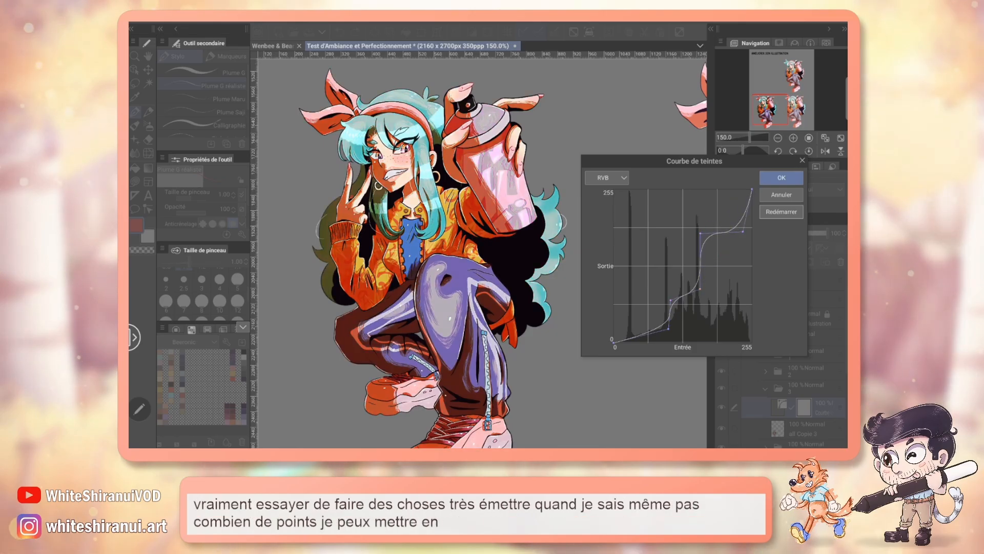
left_click_drag(700, 287, 700, 281)
left_click_drag(671, 251, 670, 265)
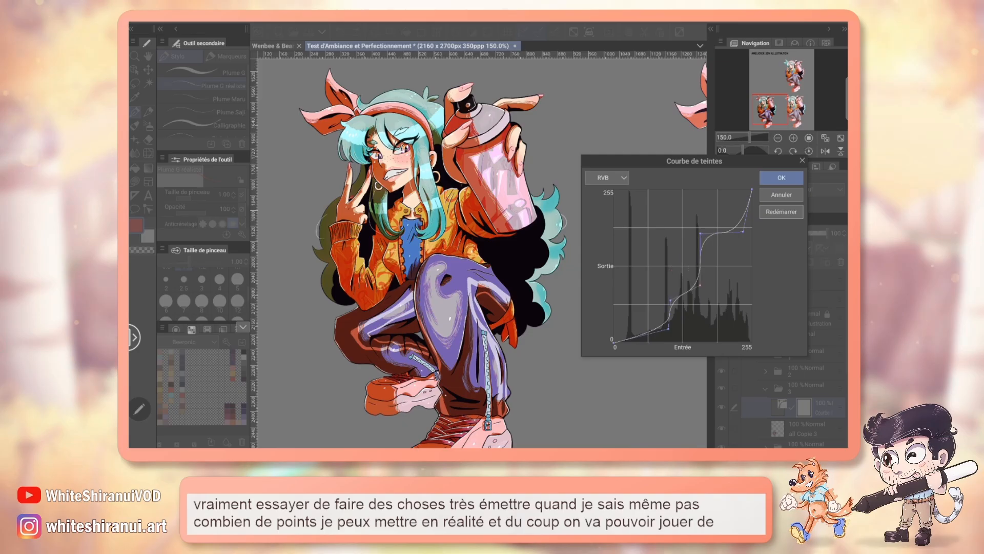
Step: Lift the darkest tones at the shadow end of the RVB curve for a faded retro look, and apply the correction
left_click_drag(668, 328, 670, 339)
mouse_move(625, 293)
left_mouse_down()
mouse_move(614, 281)
mouse_move(628, 291)
left_mouse_up()
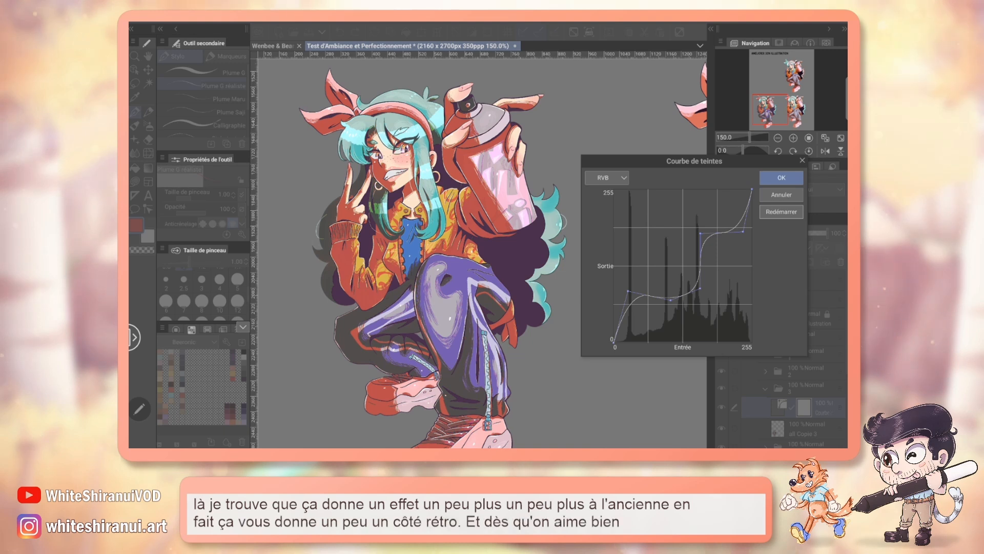
left_click(785, 184)
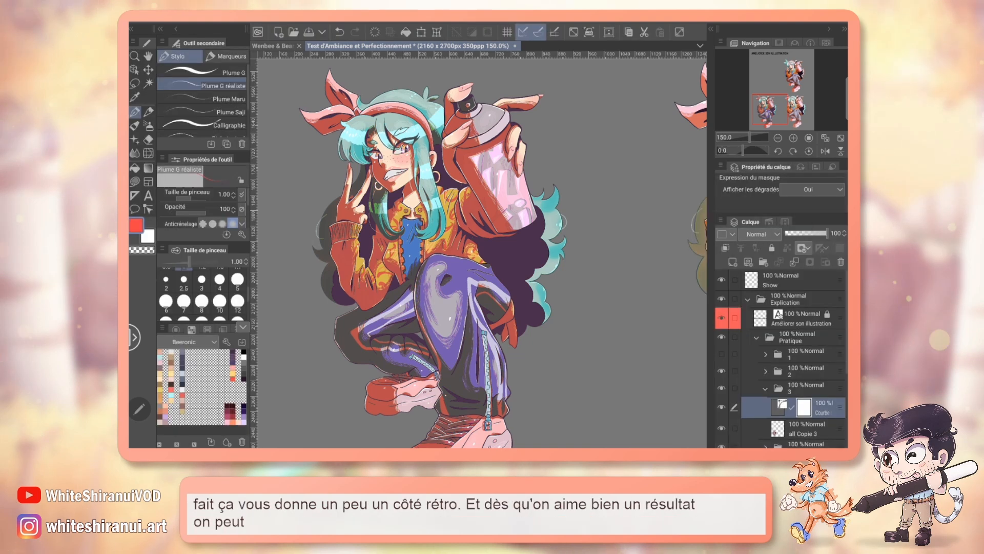
Step: Save the file, lower the tone curve layer's opacity to 51%, and toggle its visibility to compare the result
key("ctrl+s")
left_click_drag(827, 234, 812, 233)
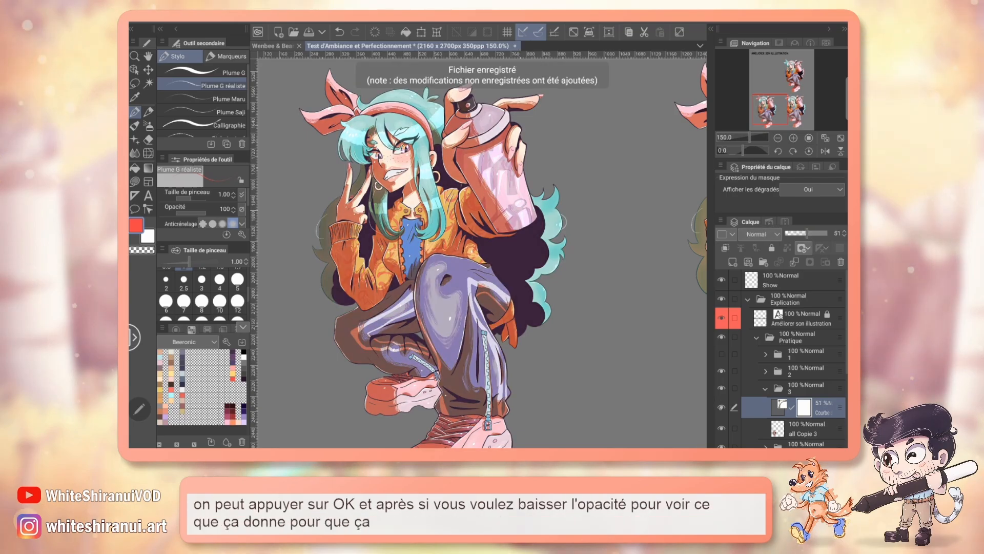
left_click(721, 408)
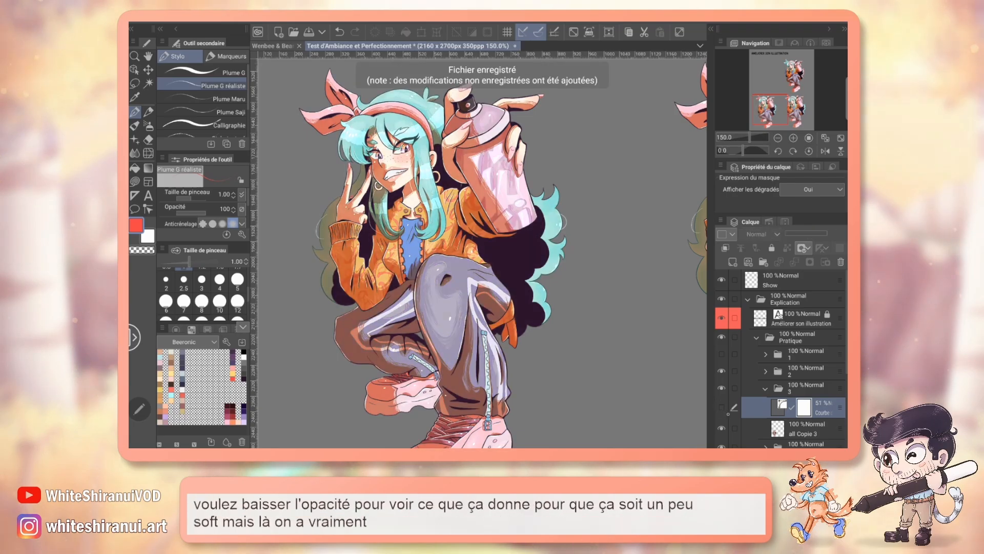
left_click(721, 408)
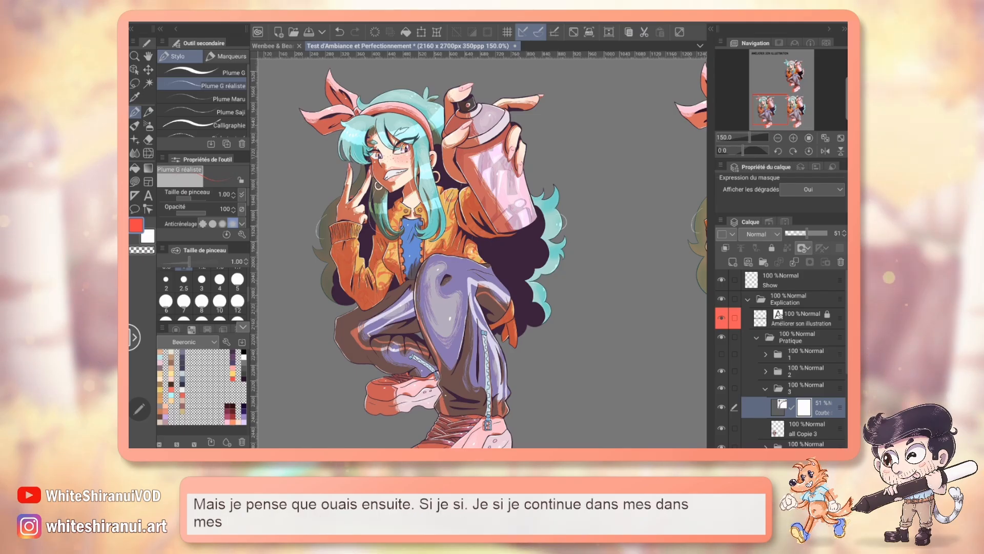
Step: Delete the tone curve correction layer's mask and the correction layer itself from folder 3
left_click(841, 262)
left_click(554, 183)
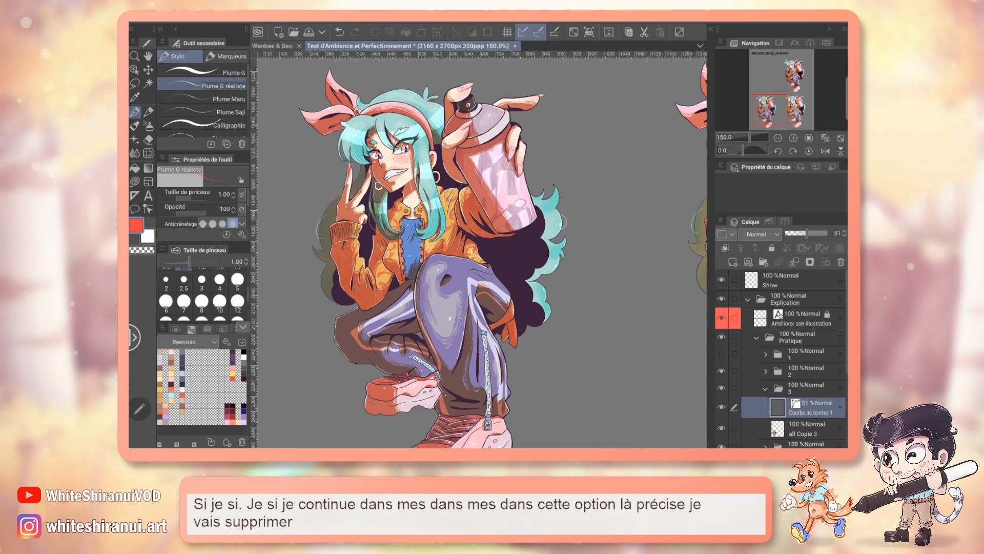
left_click(839, 263)
left_click(554, 183)
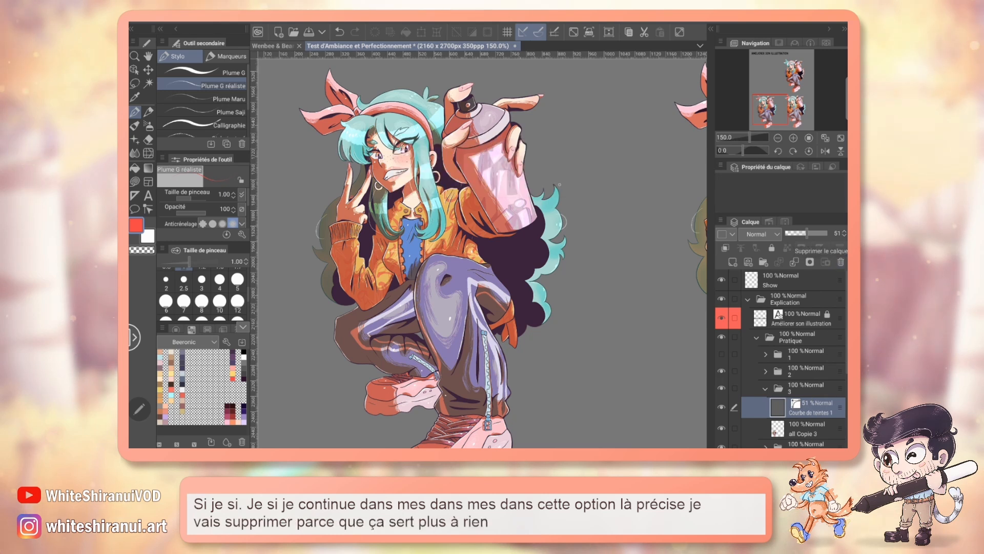
Step: Add a new Courbe de teintes correction layer above the character in folder 3 and choose the Rouge channel
left_click(334, 22)
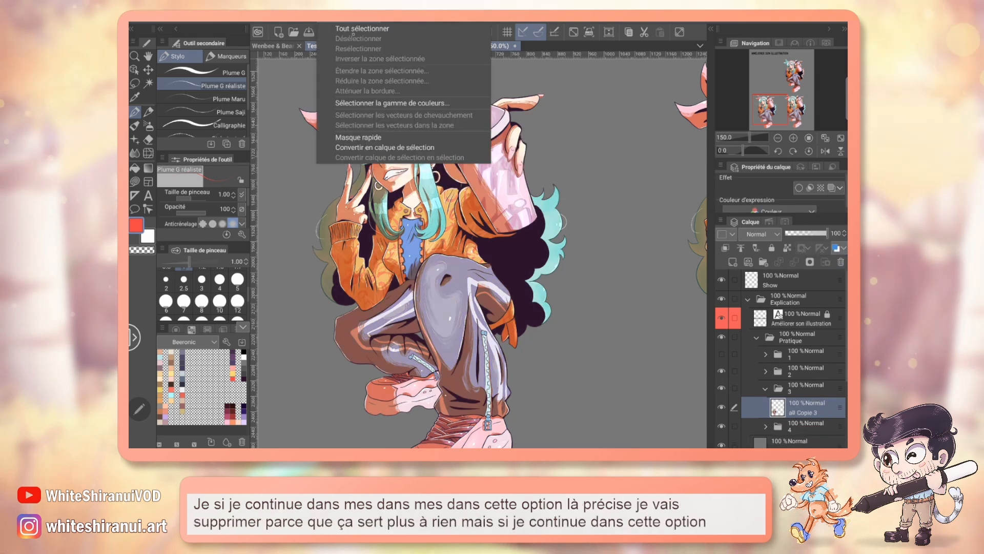
left_click(302, 22)
mouse_move(359, 48)
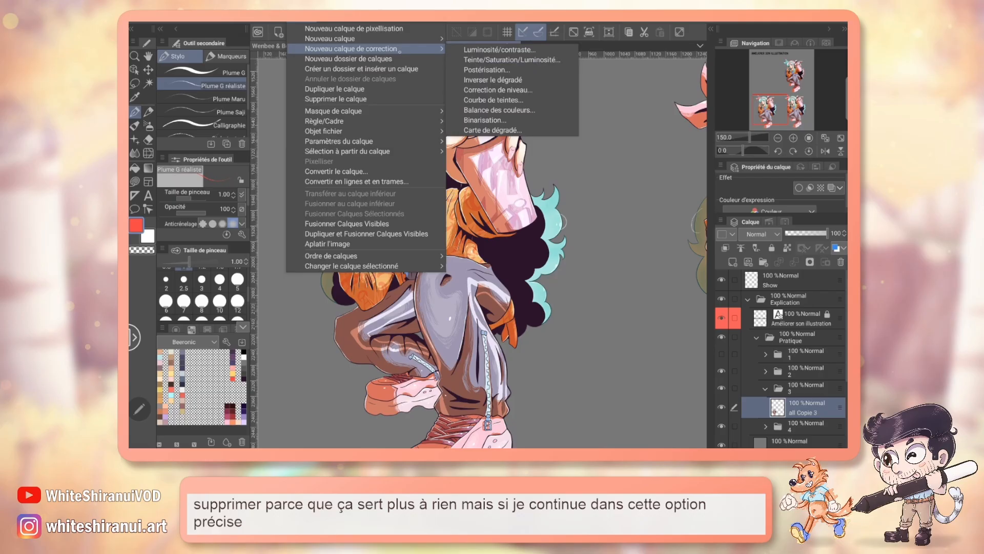
left_click(524, 100)
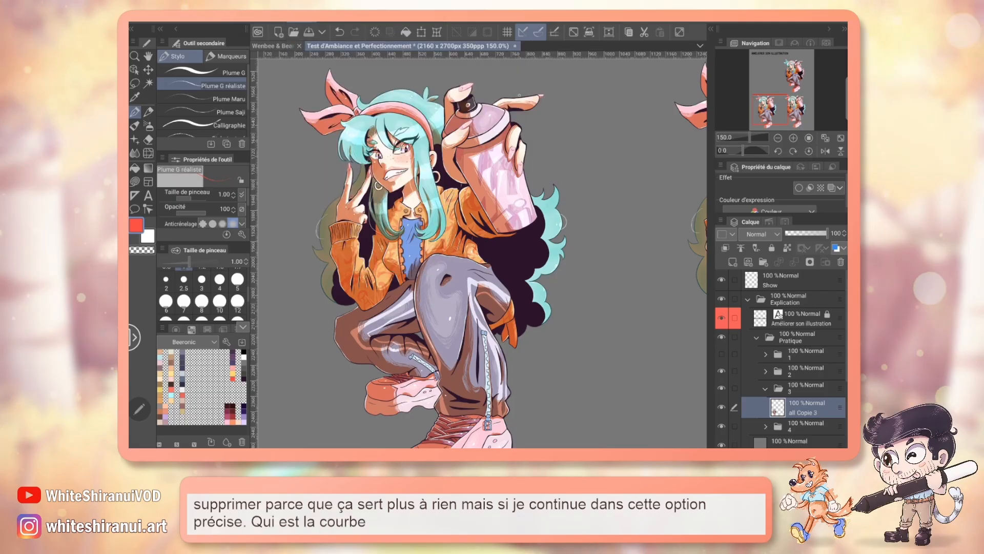
left_click(607, 178)
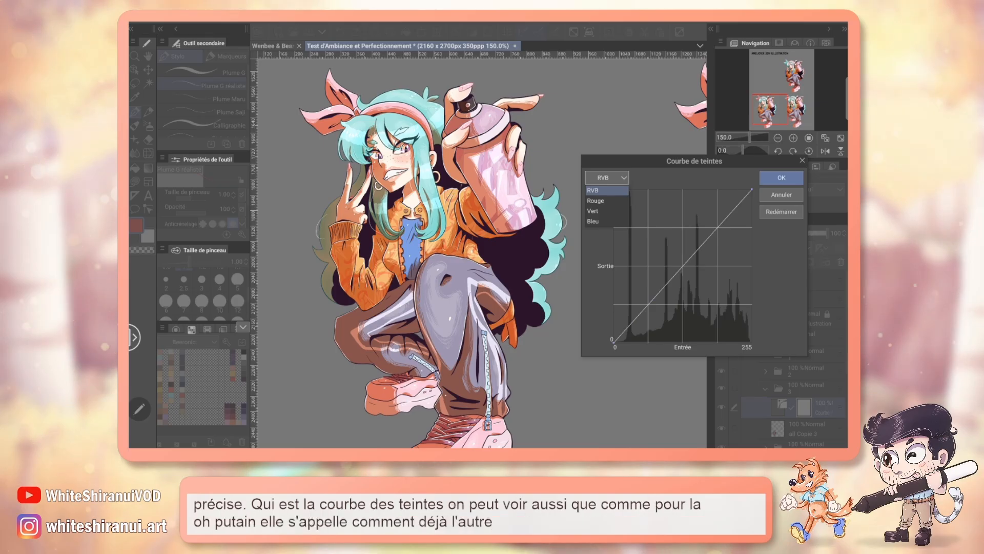
left_click(597, 200)
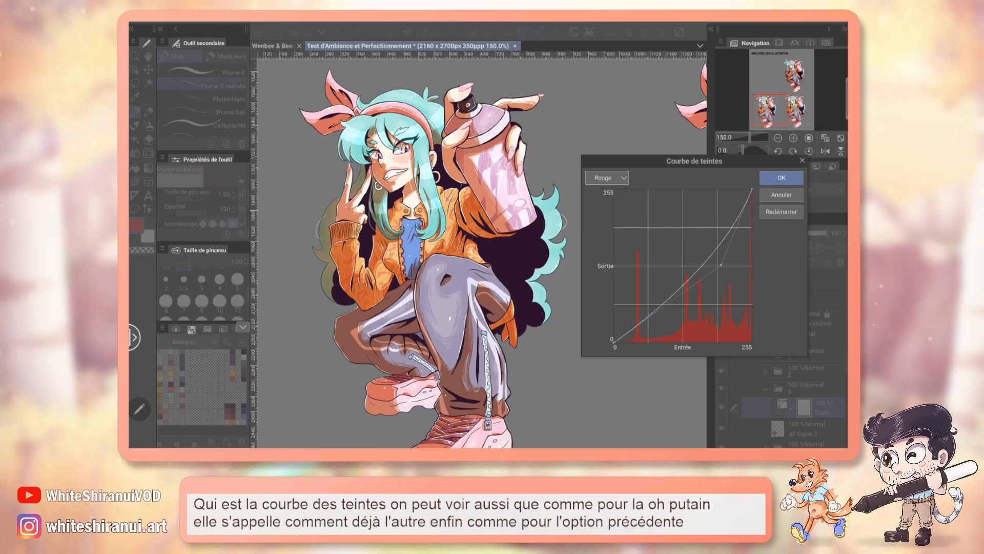
Step: Try pulling the Rouge curve down to its minimum with a single point, and remove the point
left_click_drag(721, 265, 731, 325)
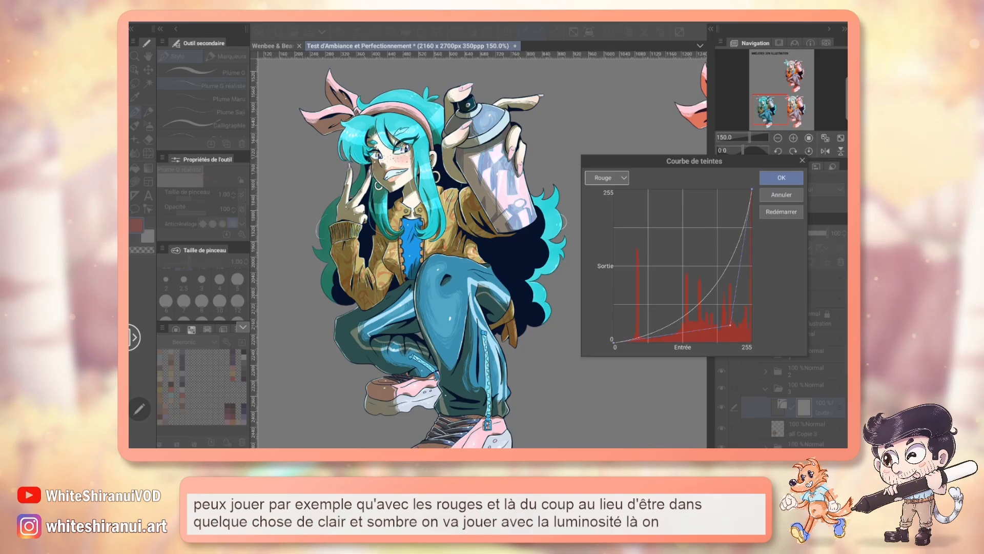
left_click_drag(729, 325, 752, 342)
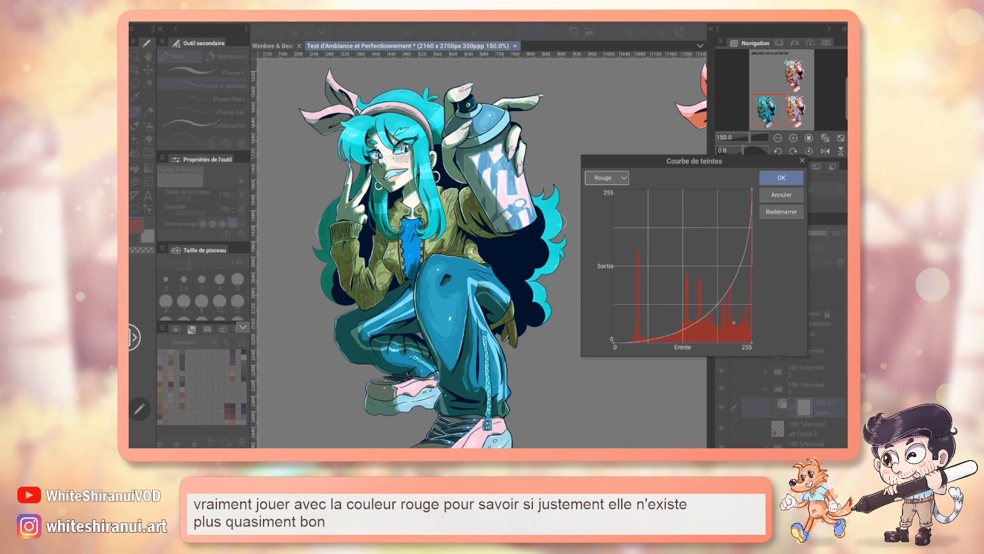
left_click_drag(751, 342, 769, 353)
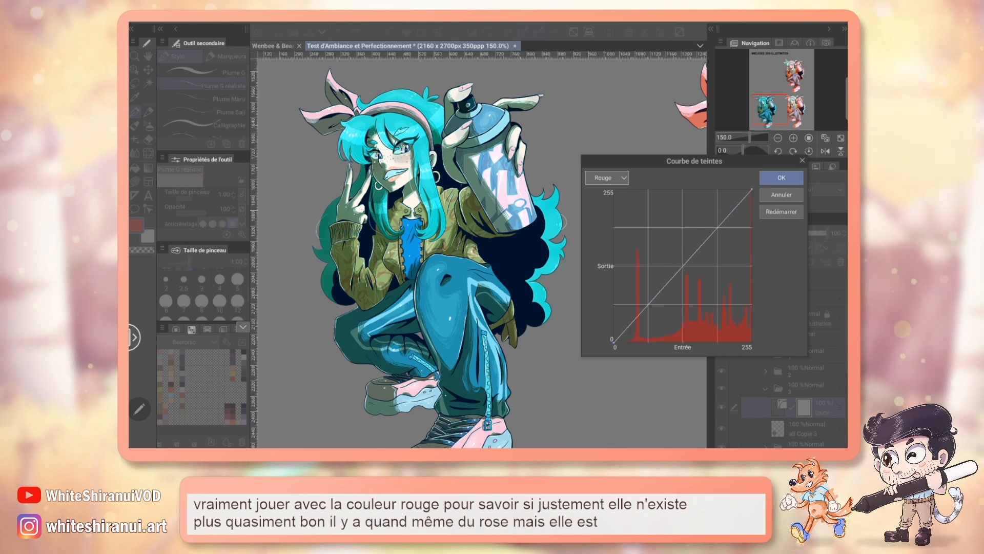
Step: Try raising the Rouge curve's shadows and dipping its highlights with a second point, restart the curve, and apply the neutral correction
left_click_drag(683, 265, 605, 183)
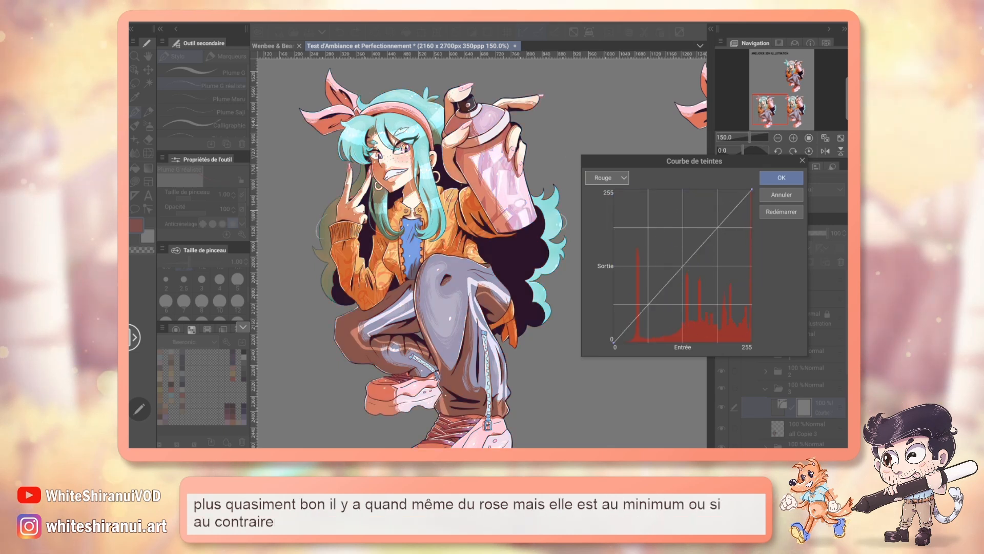
left_click_drag(692, 273, 621, 197)
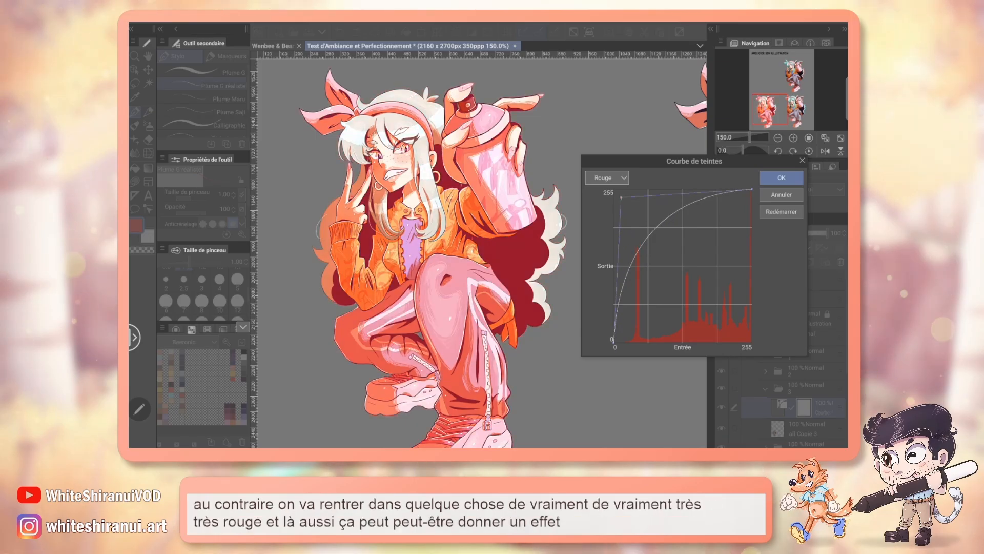
left_click_drag(684, 206, 739, 292)
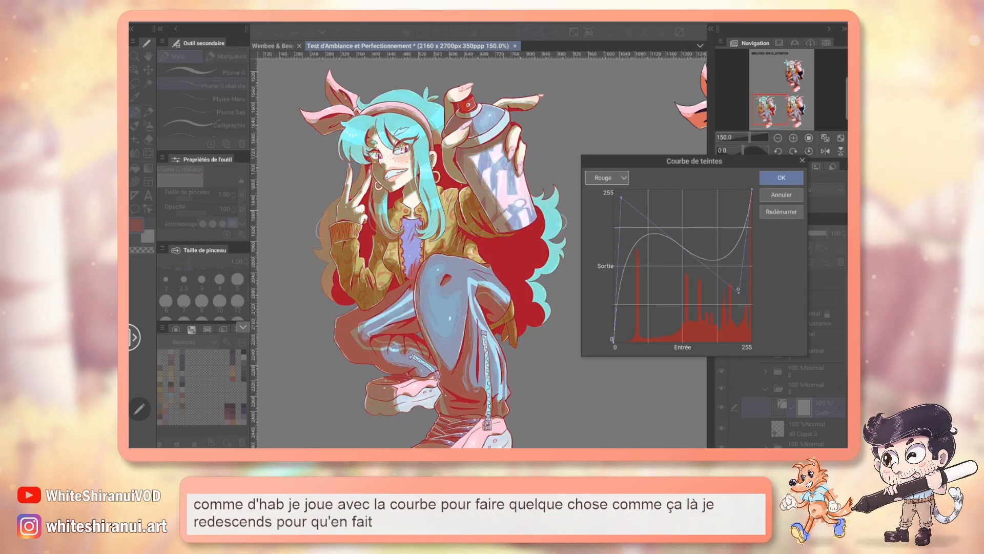
left_click_drag(736, 291, 734, 262)
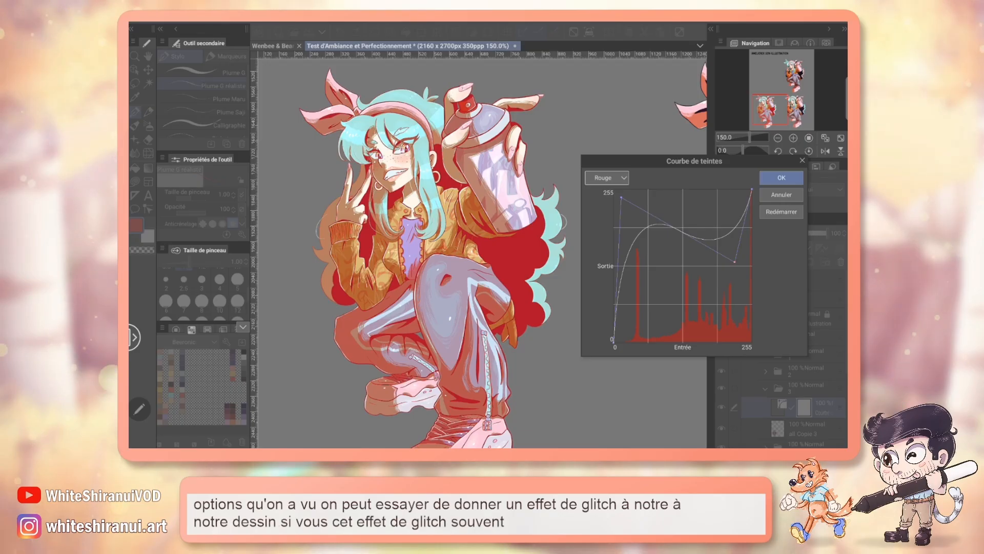
left_click(781, 211)
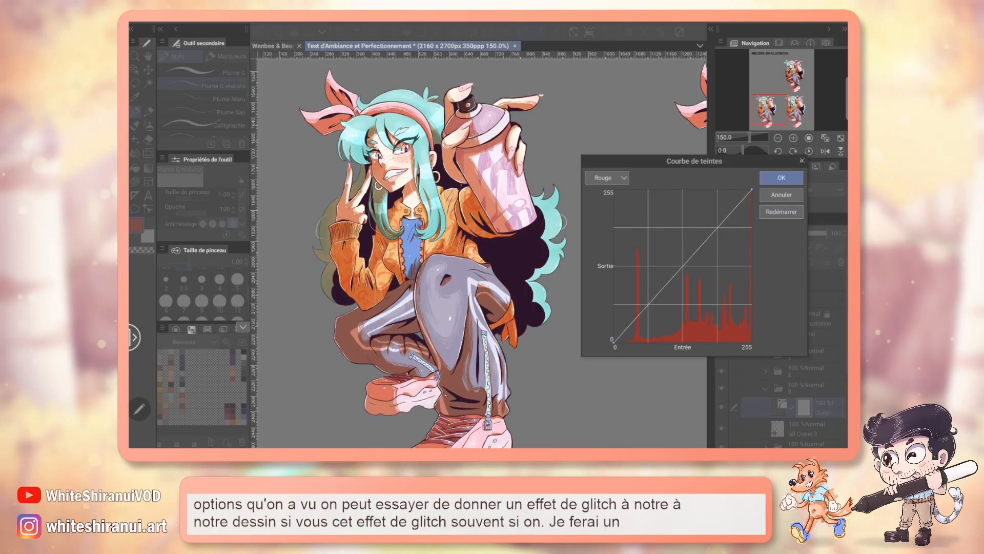
key("Return")
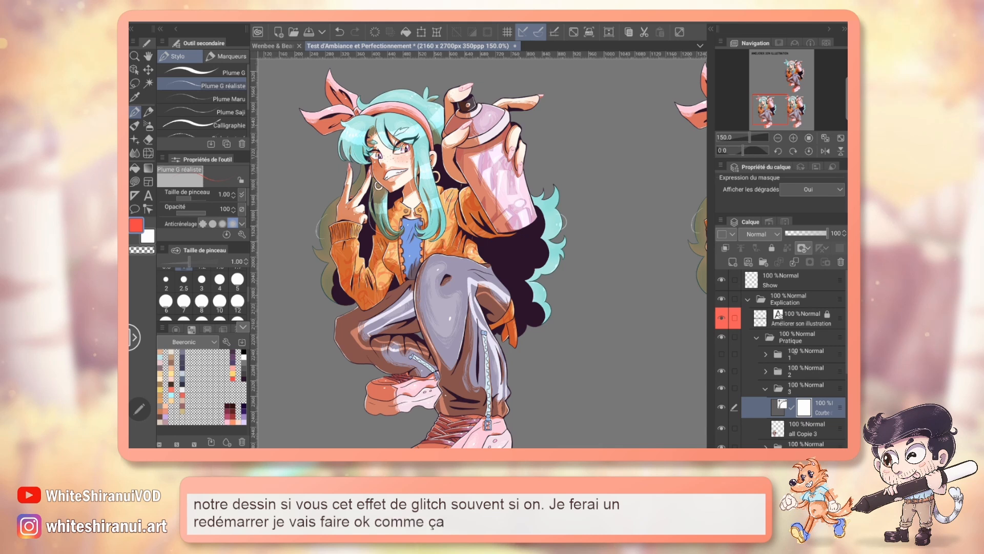
Step: Add a raster layer above folder 1 and paint a dark maroon dot on the empty canvas with brush size 5
left_click(804, 353)
left_click(733, 261)
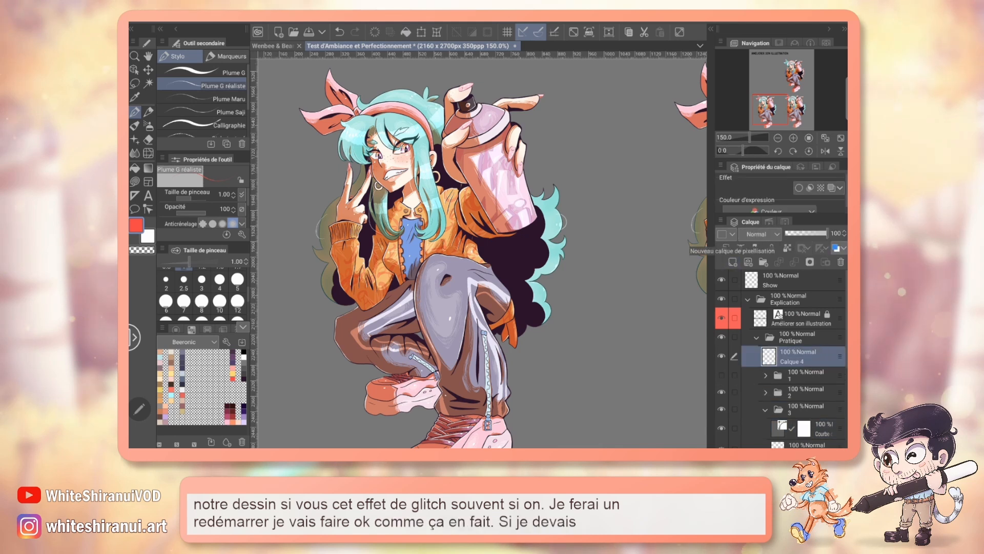
left_click_drag(451, 113, 501, 428)
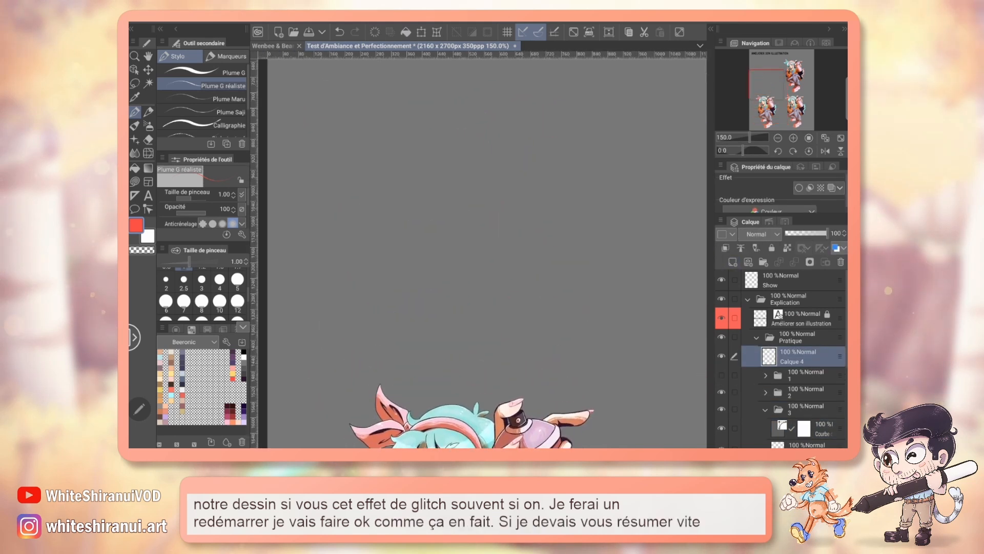
left_click(228, 406)
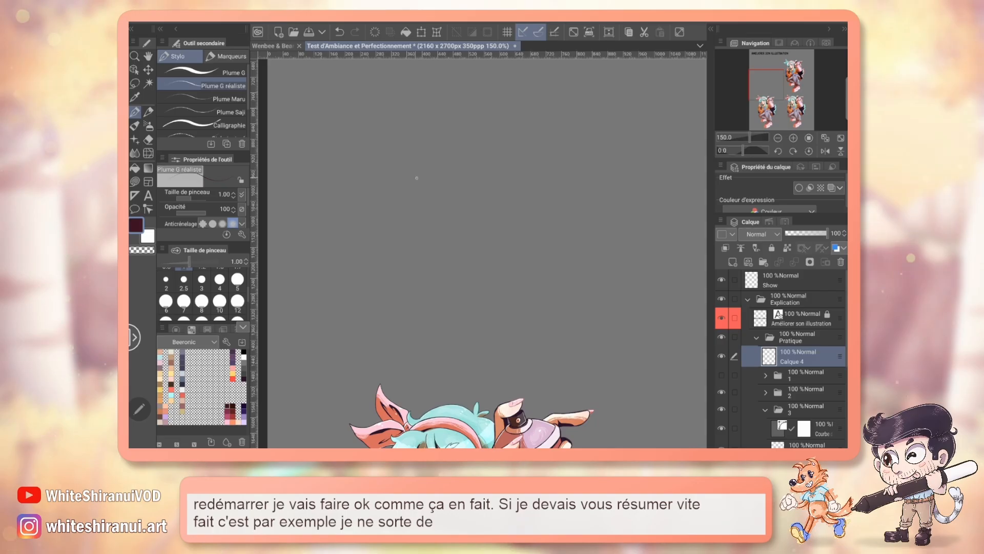
left_click(234, 285)
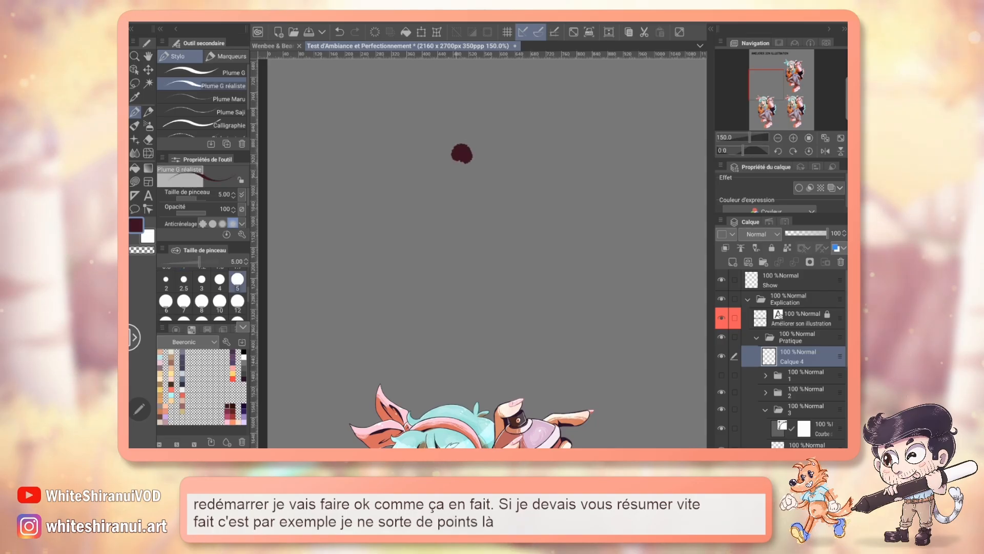
Step: Add another raster layer, place it beneath the dot's layer, and make it the active layer
left_click(725, 247)
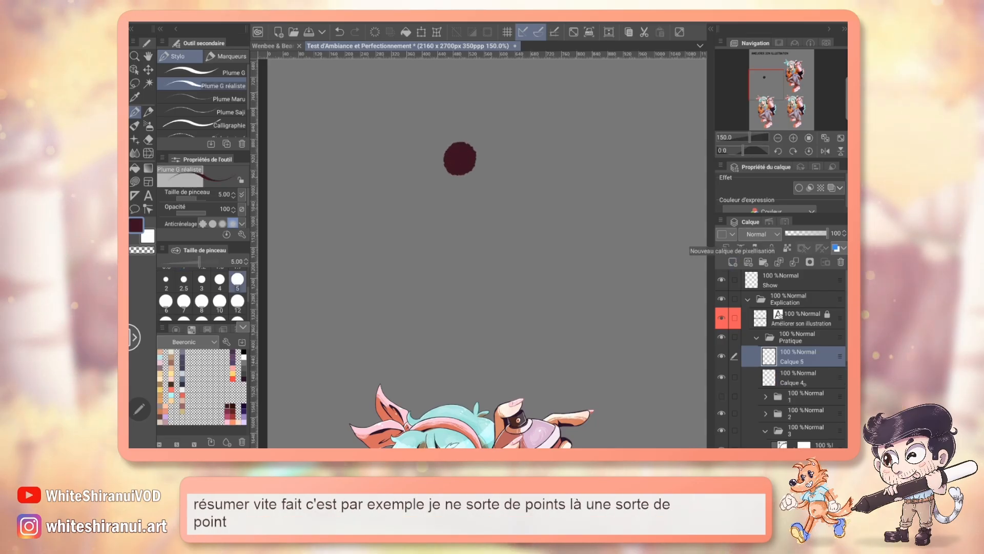
left_click_drag(839, 377, 840, 347)
left_click(809, 378)
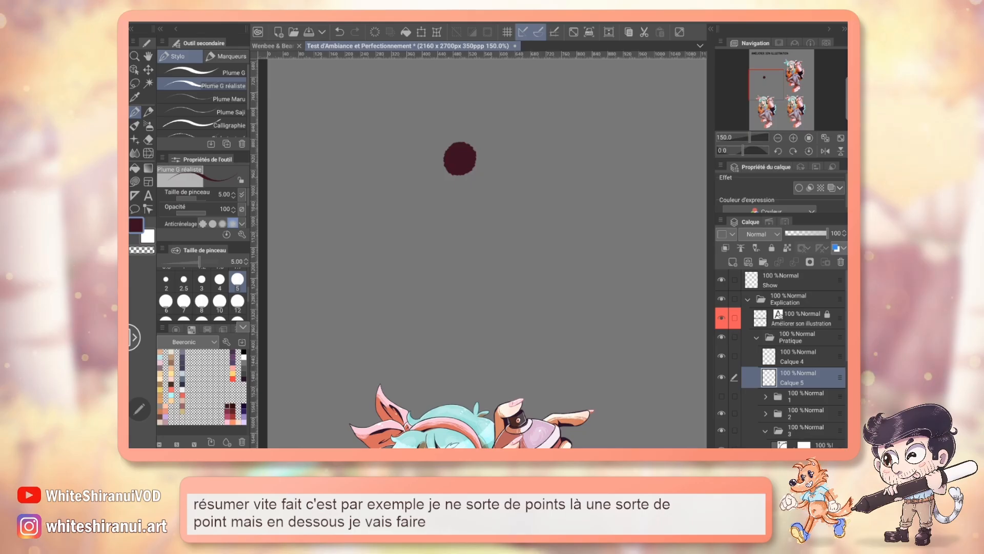
Step: Paint a muted teal fringe along the dot's lower-right edge with brush size 3
left_click(176, 329)
left_click(241, 406)
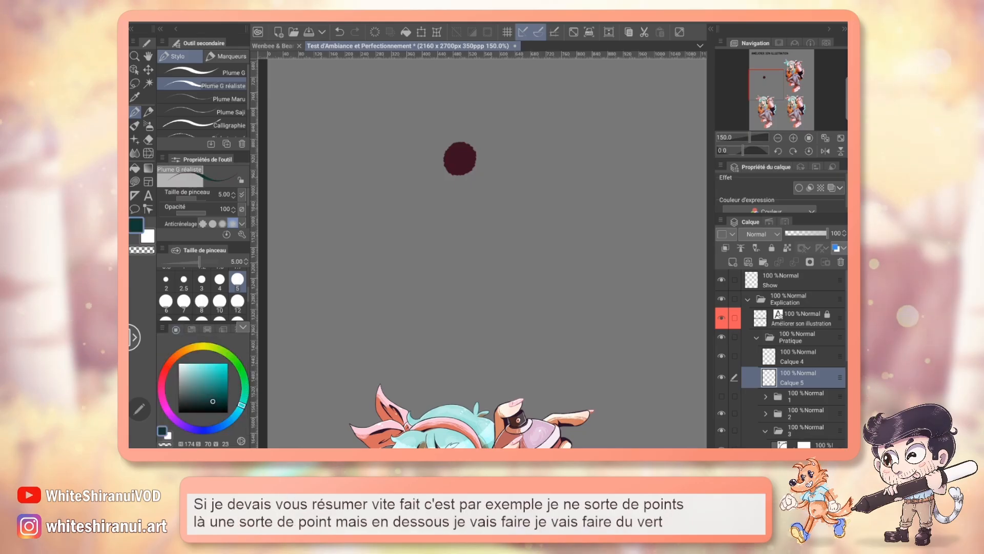
left_click(208, 390)
left_click(201, 380)
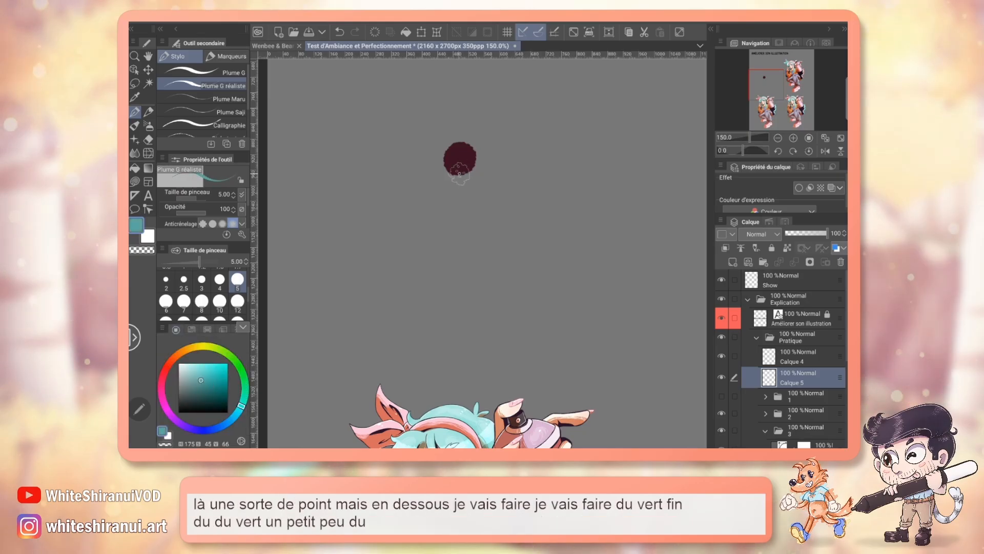
left_click(201, 280)
left_click_drag(452, 175, 464, 176)
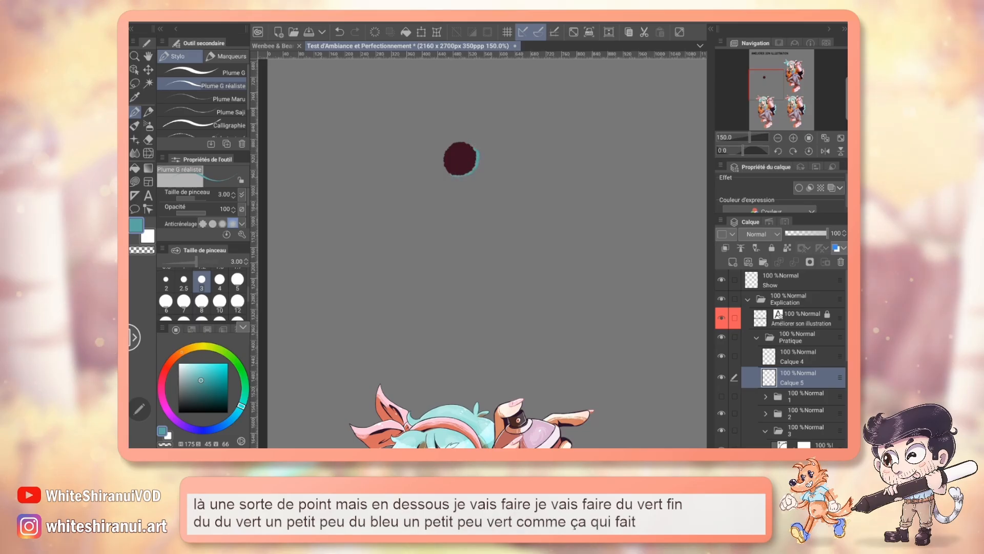
Step: Paint a coral red fringe along the dot's upper-left edge to complete the glitch example, and view it up close
left_click(166, 367)
left_click(206, 368)
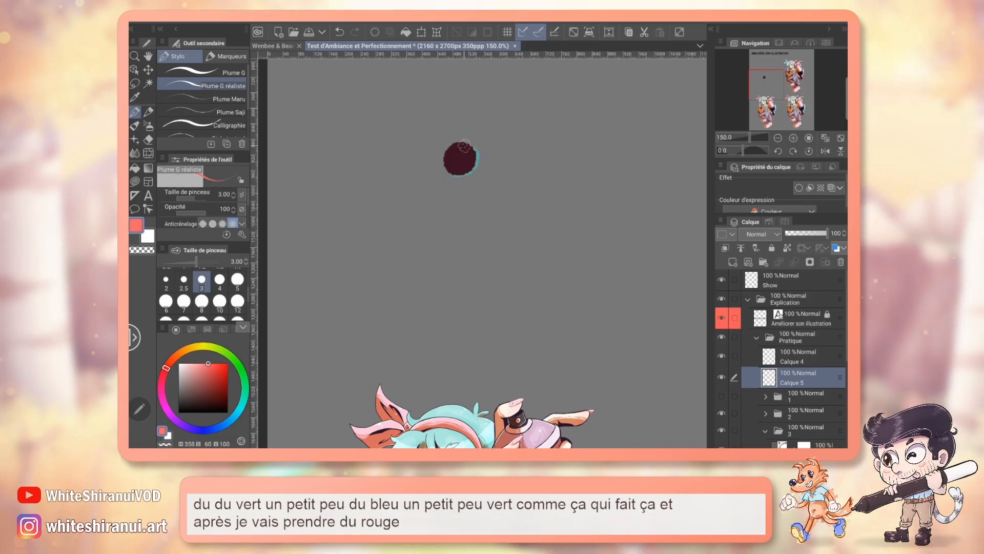
left_click_drag(464, 143, 442, 163)
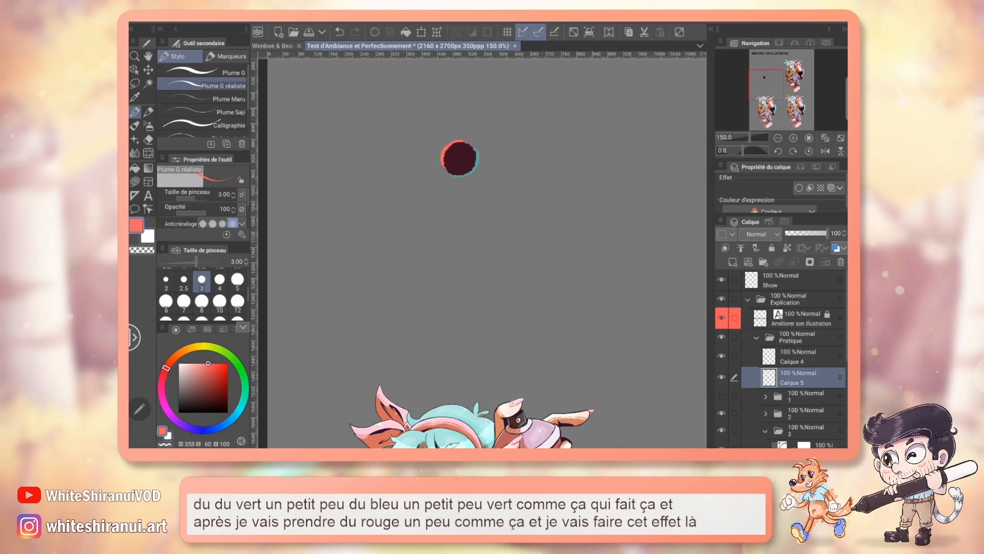
left_click_drag(459, 159, 439, 224)
key("ctrl+plus")
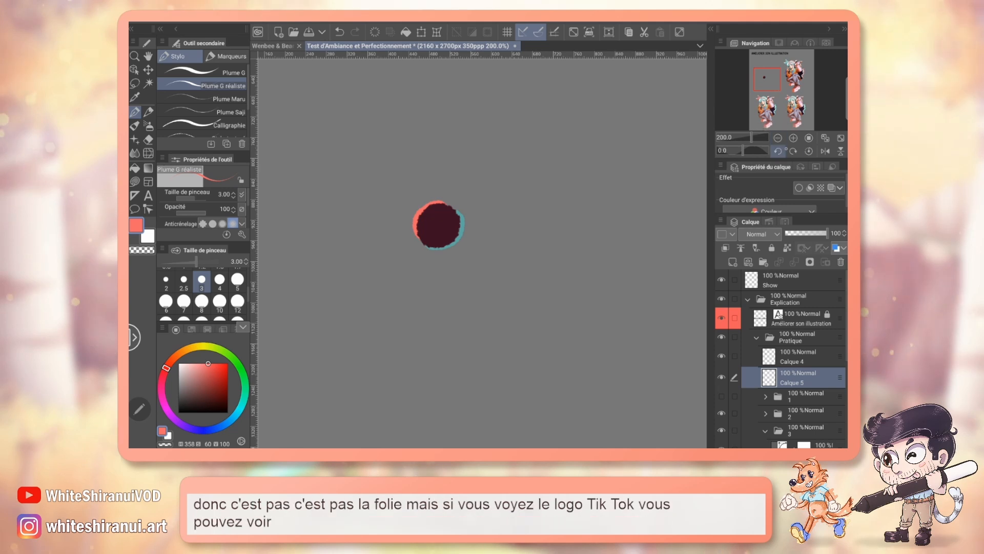
Step: Hide the layer containing the dot's teal and red fringes
left_click(778, 138)
left_click(778, 138)
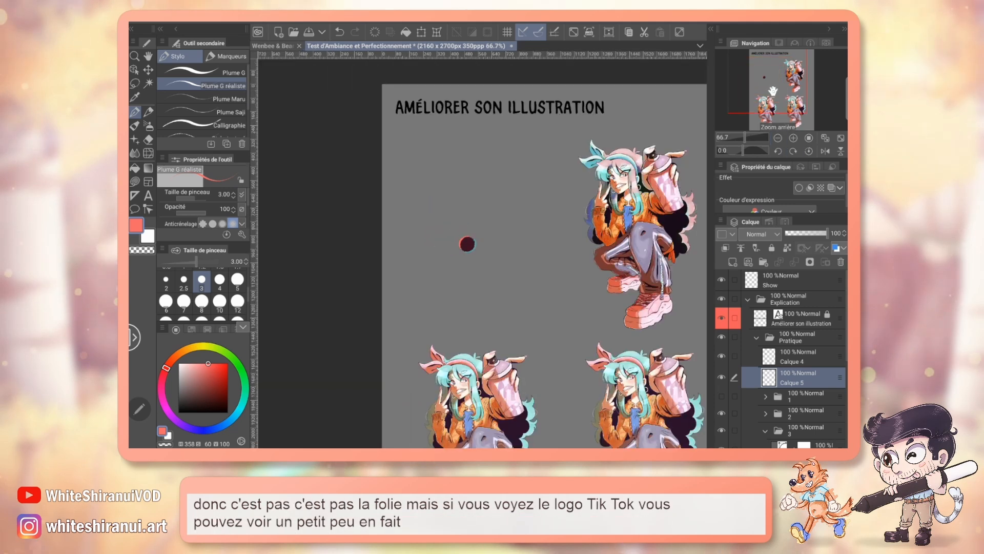
left_click_drag(482, 253, 424, 175)
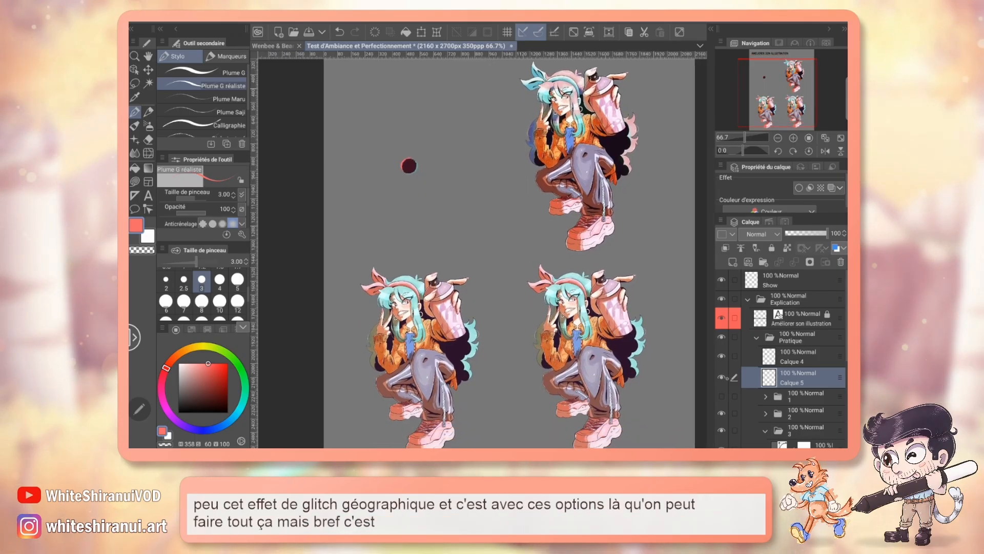
left_click(723, 378)
Step: Expand folder 2 to look at its correction layers, and collapse it again
scroll(784, 369, "down", 2)
left_click(765, 362)
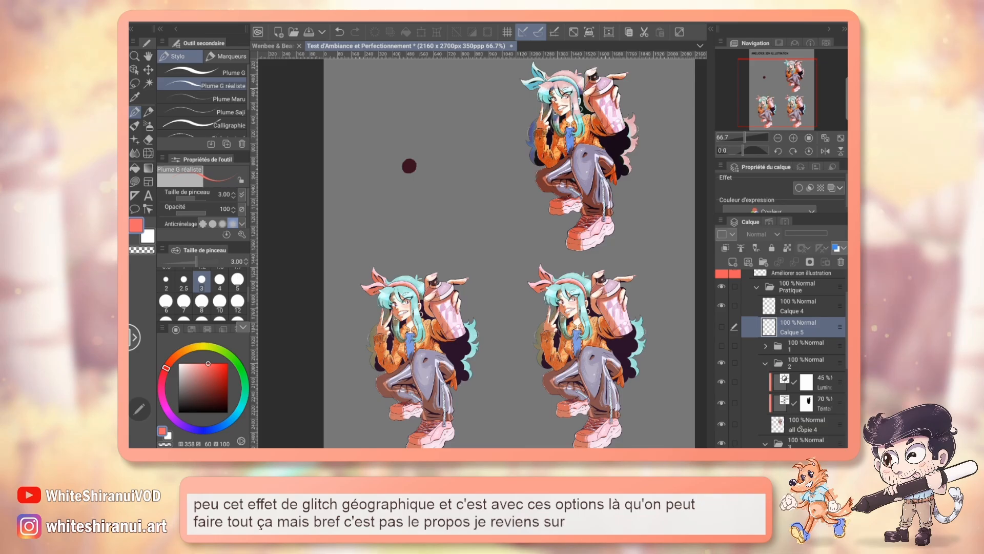
left_click(765, 363)
scroll(784, 359, "down", 1)
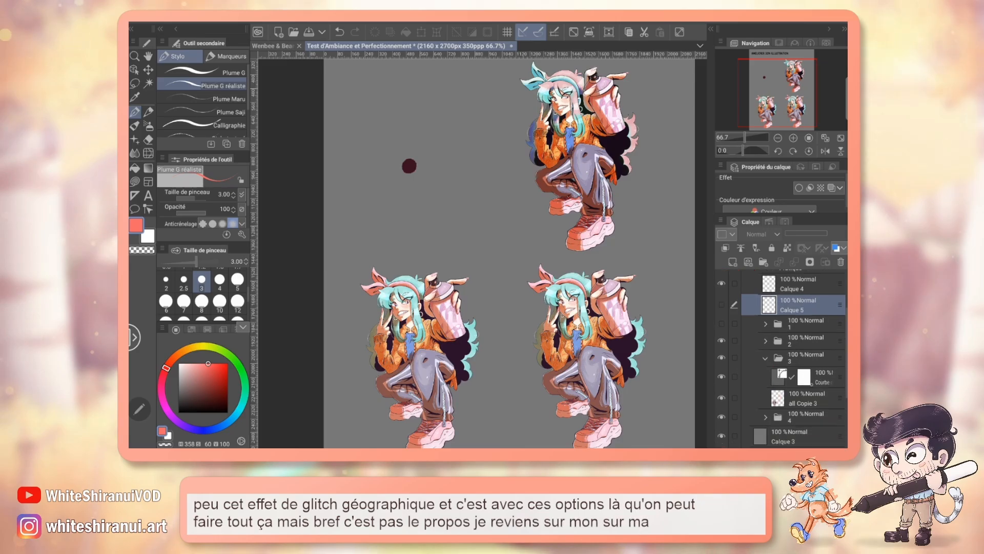
Step: Delete the old tone curve correction layer and its mask from folder 3, leaving the layer all Copie 3
left_click(823, 377)
left_click(807, 398)
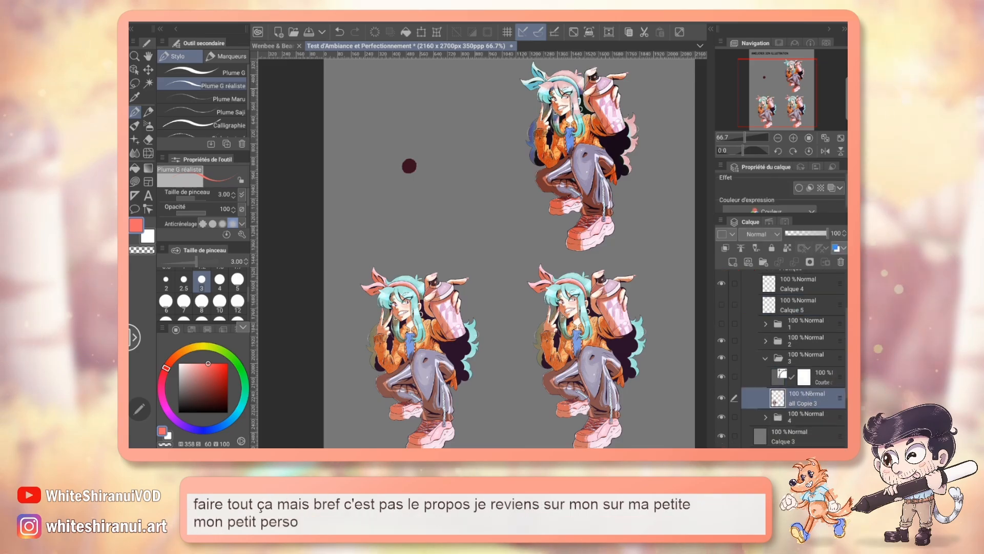
left_click(822, 377)
left_click(839, 262)
left_click(555, 183)
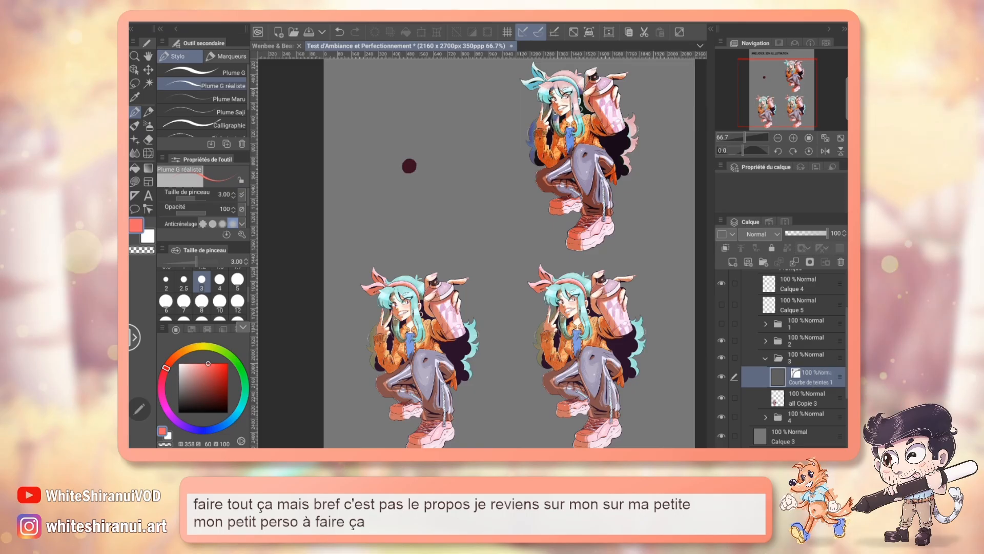
left_click(791, 138)
left_click(792, 139)
left_click(768, 104)
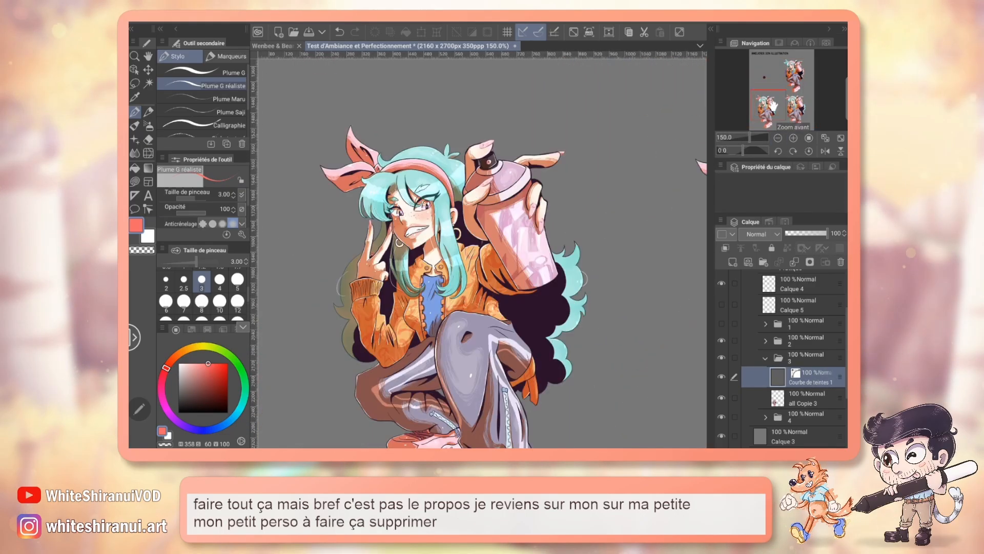
left_click(840, 262)
left_click(554, 183)
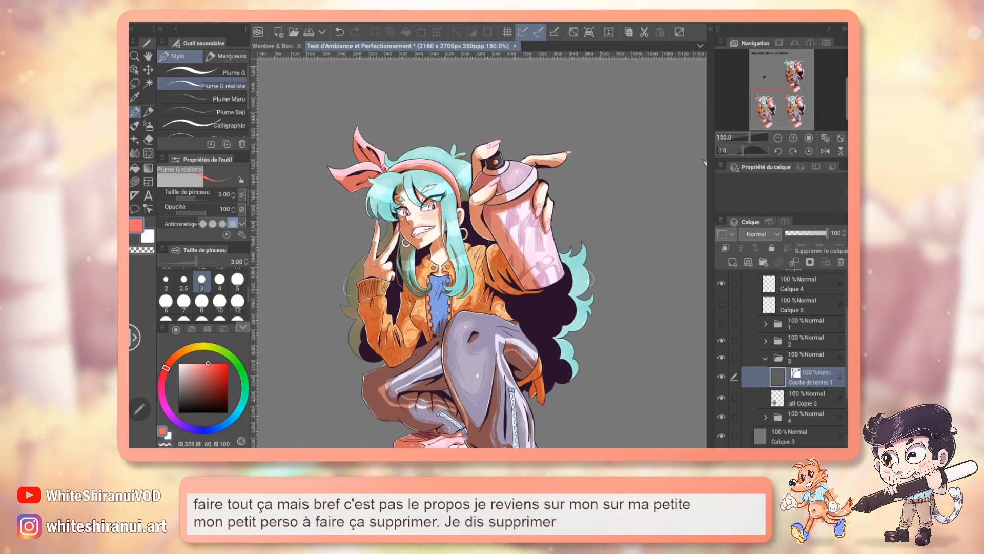
Step: Add a new tone curve correction layer above all Copie 3, and raise the shadows and lower the highlights of its Bleu channel
left_click(299, 22)
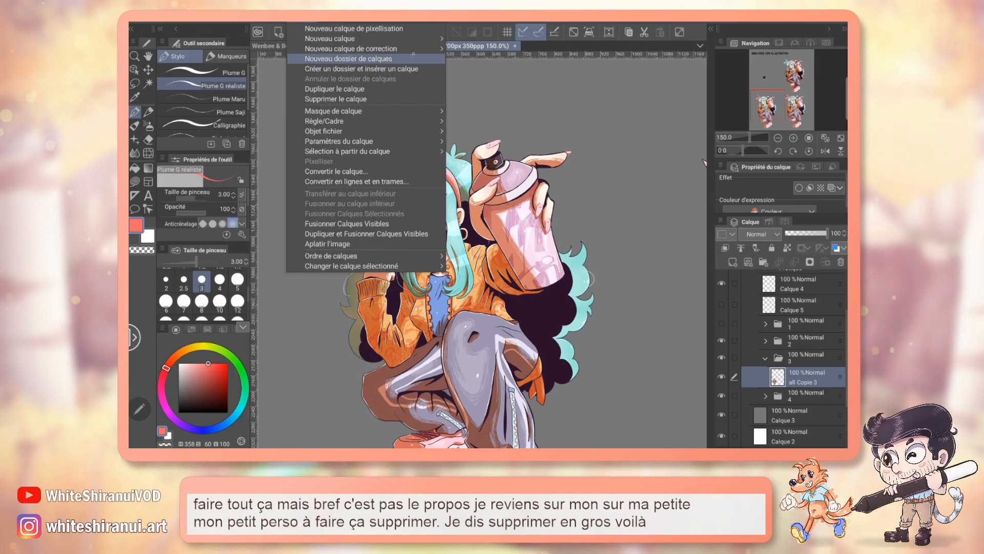
mouse_move(359, 49)
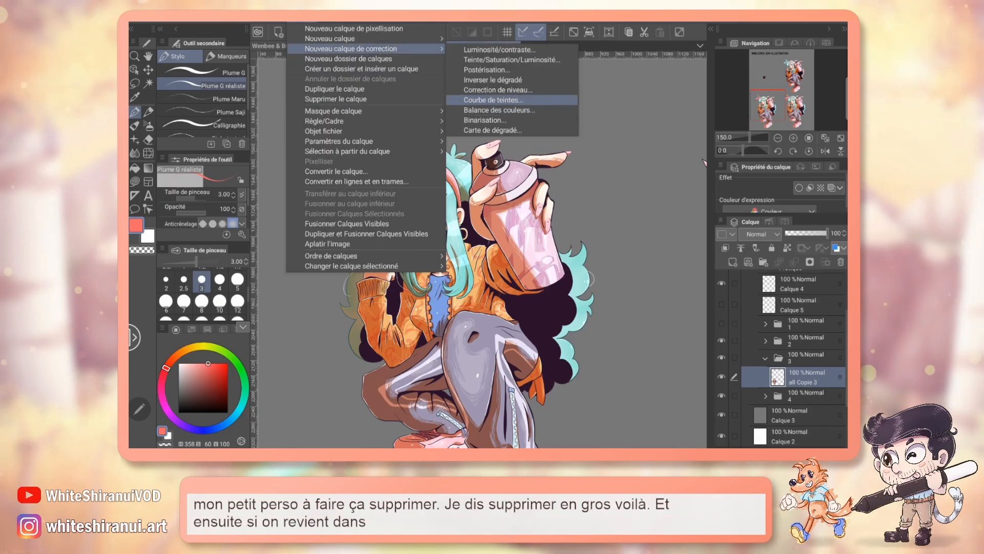
left_click(493, 100)
left_click(607, 178)
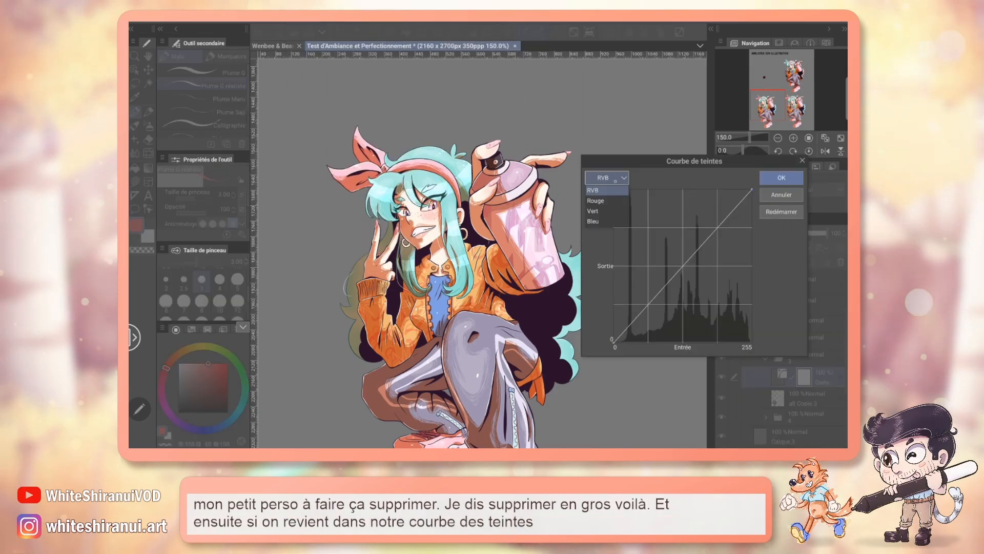
left_click(605, 219)
left_click_drag(638, 314, 638, 239)
left_click_drag(725, 201, 725, 262)
Step: Raise the shadows and lower the highlights of the tone curve's Vert channel
left_click(621, 178)
left_click(604, 212)
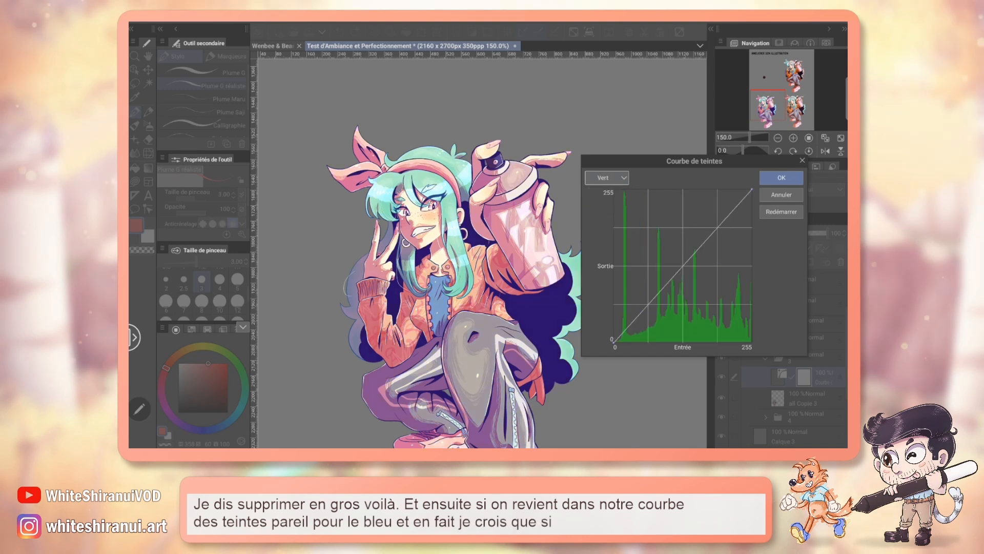
left_click_drag(710, 211, 710, 249)
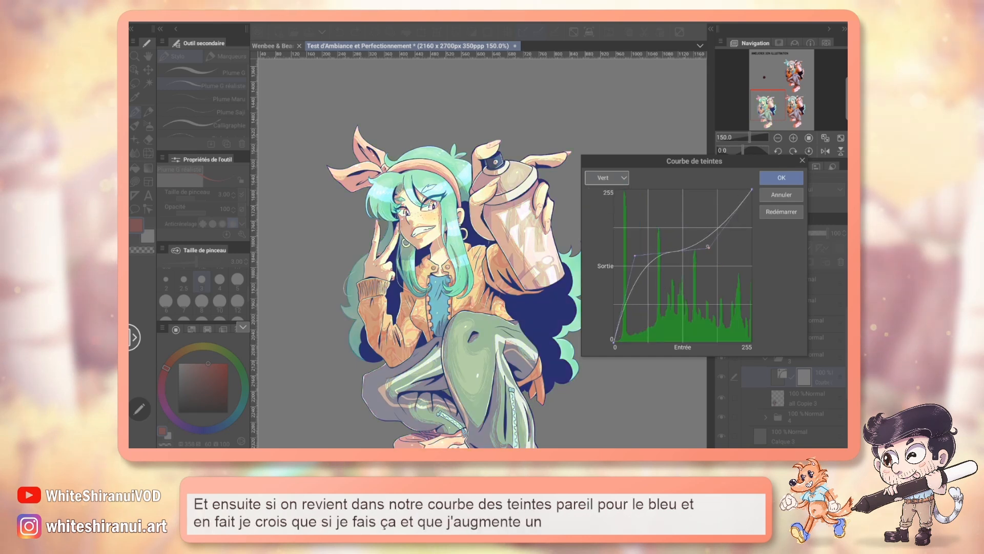
Step: Raise the midtones of the tone curve's Rouge channel
left_click(621, 178)
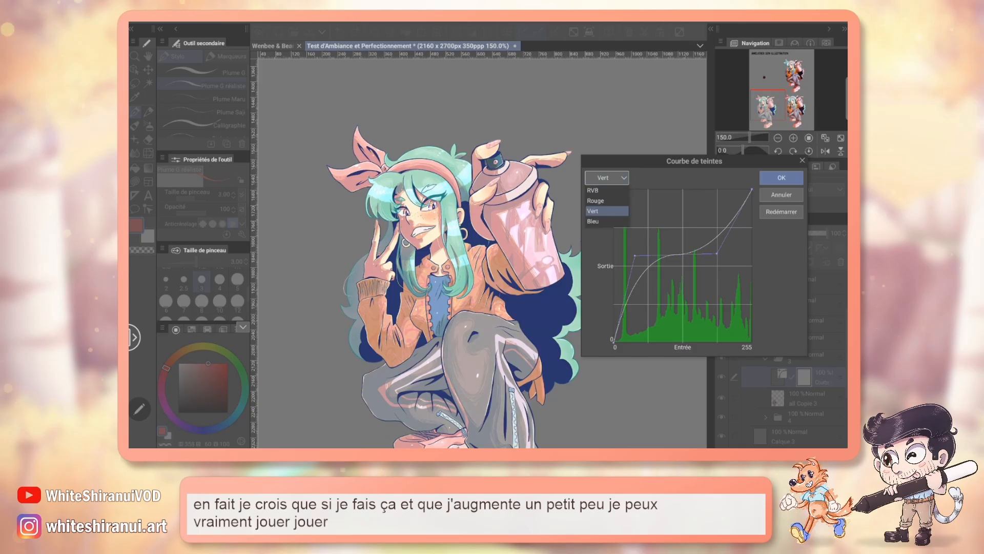
left_click(609, 201)
left_click_drag(682, 267, 666, 235)
left_click(621, 178)
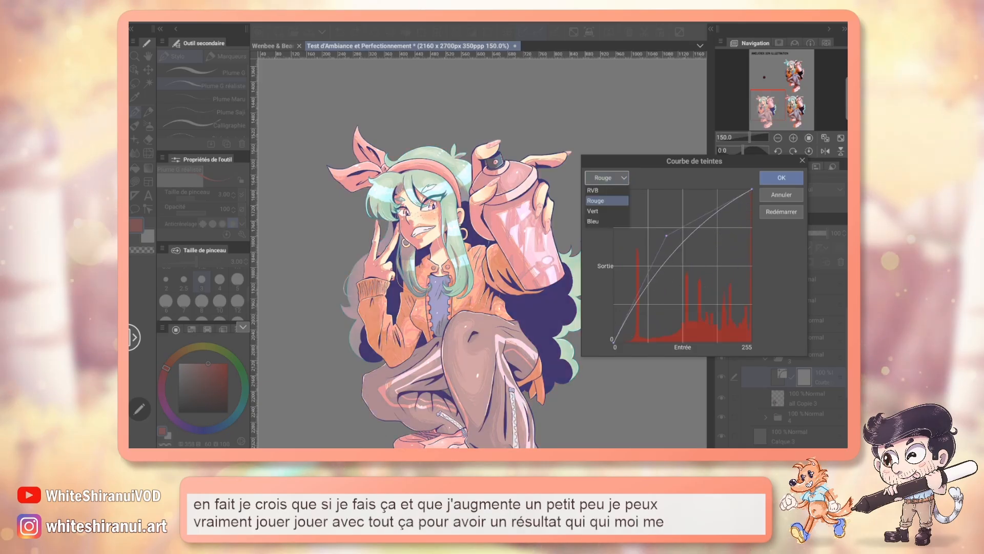
Step: Shape the RVB curve into an S with darker shadows and brighter highlights for a sunset mood, and apply the correction
left_click(610, 223)
left_click(606, 191)
left_click_drag(676, 272, 652, 242)
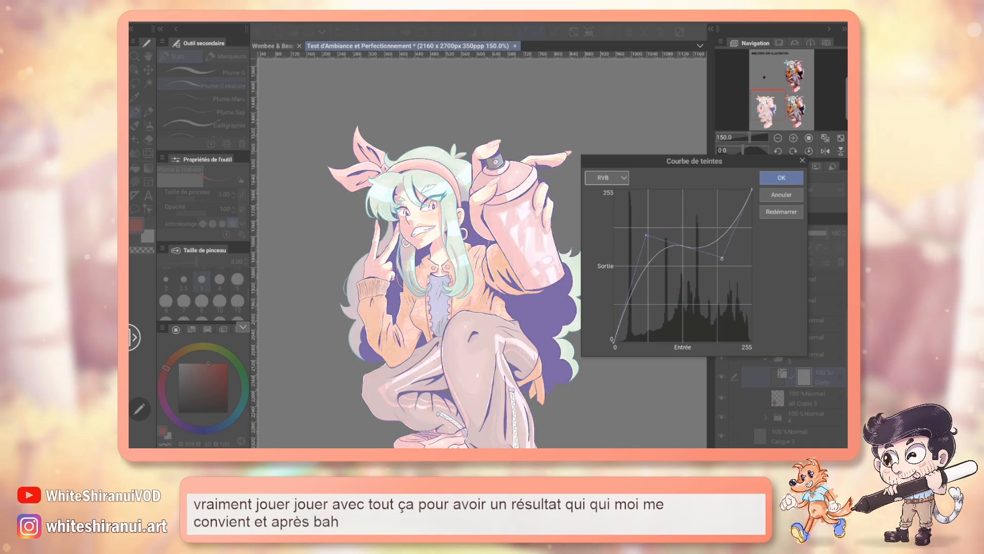
left_click_drag(638, 255, 672, 319)
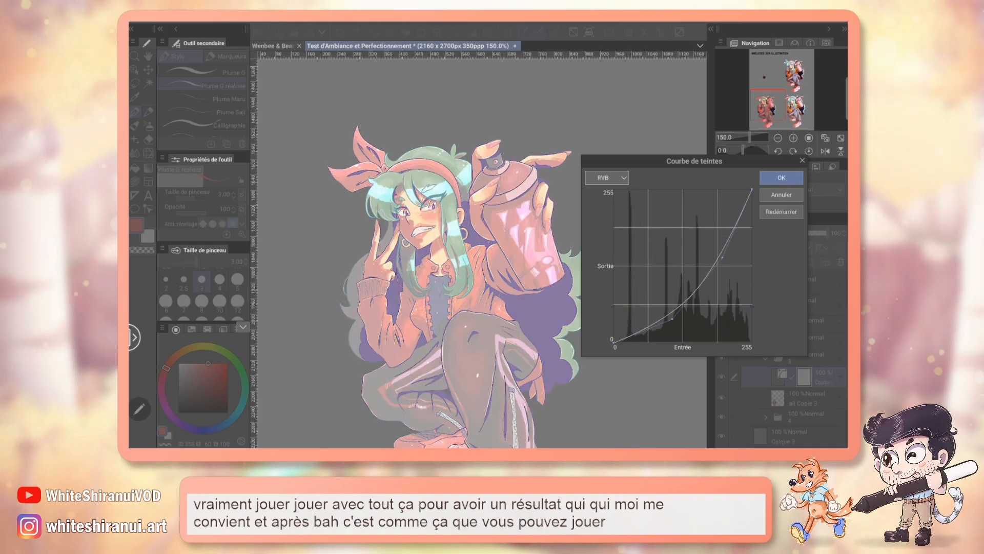
left_click_drag(719, 255, 704, 239)
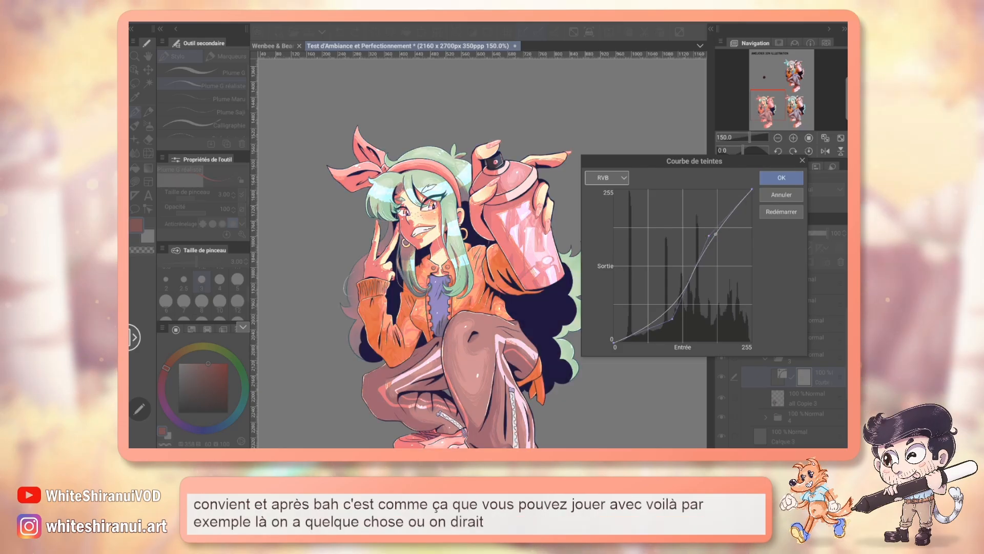
left_click_drag(711, 238, 714, 236)
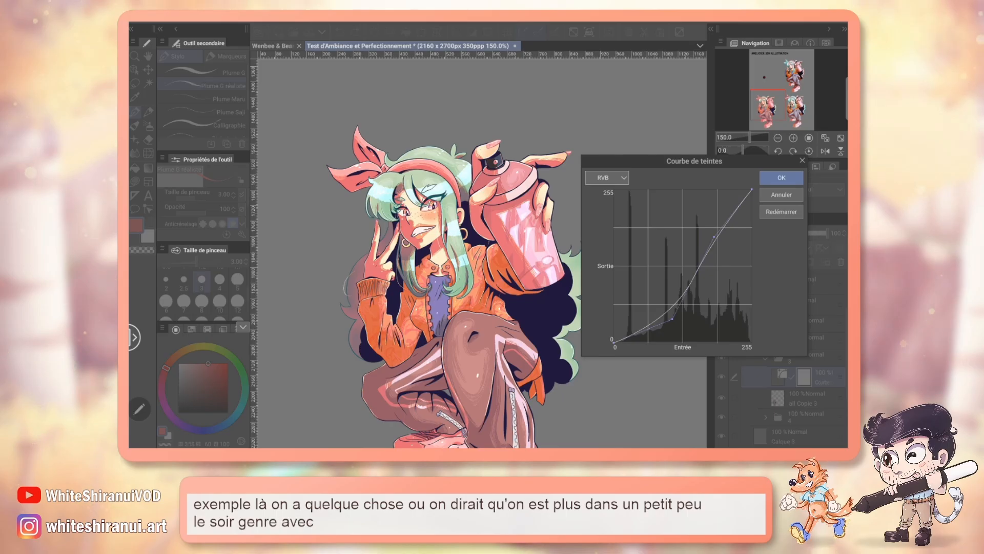
left_click(782, 178)
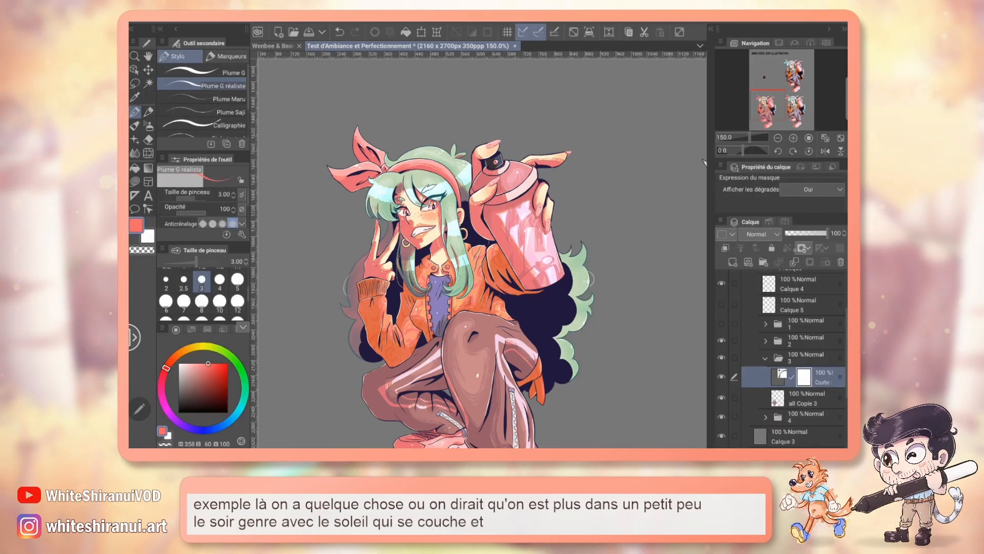
Step: Try a lower opacity on the tone curve layer, and compare the recoloured character with the neighbouring version
left_click_drag(827, 233, 816, 231)
mouse_move(778, 104)
left_mouse_down()
mouse_move(800, 107)
mouse_move(777, 107)
mouse_move(801, 86)
mouse_move(783, 104)
left_mouse_up()
left_click(777, 138)
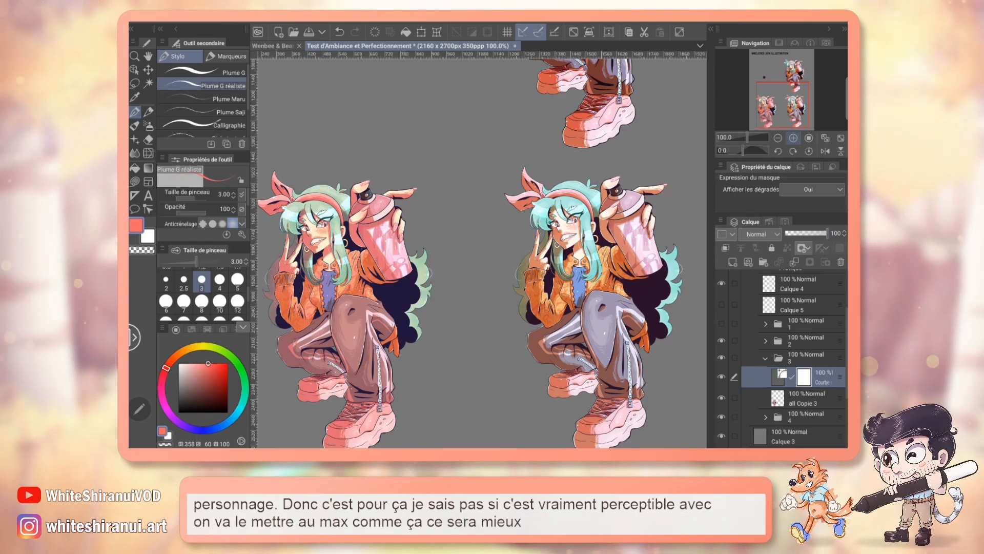
left_click(793, 138)
left_click_drag(780, 99, 771, 101)
Step: Move folder 4's character beside folder 3's recoloured one to compare them, and move it back to its own place
left_click(765, 358)
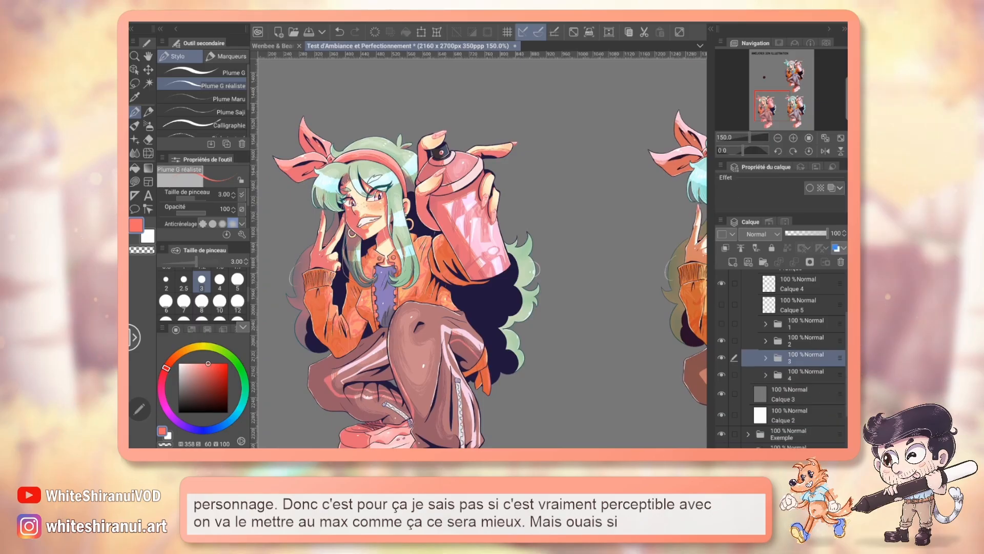
left_click(806, 374)
key("k")
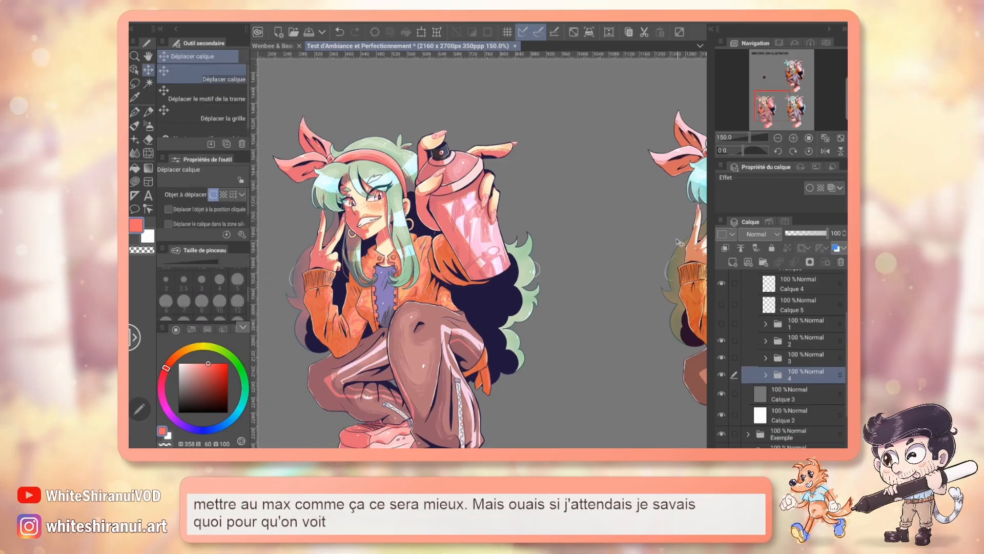
left_click_drag(689, 272, 474, 267)
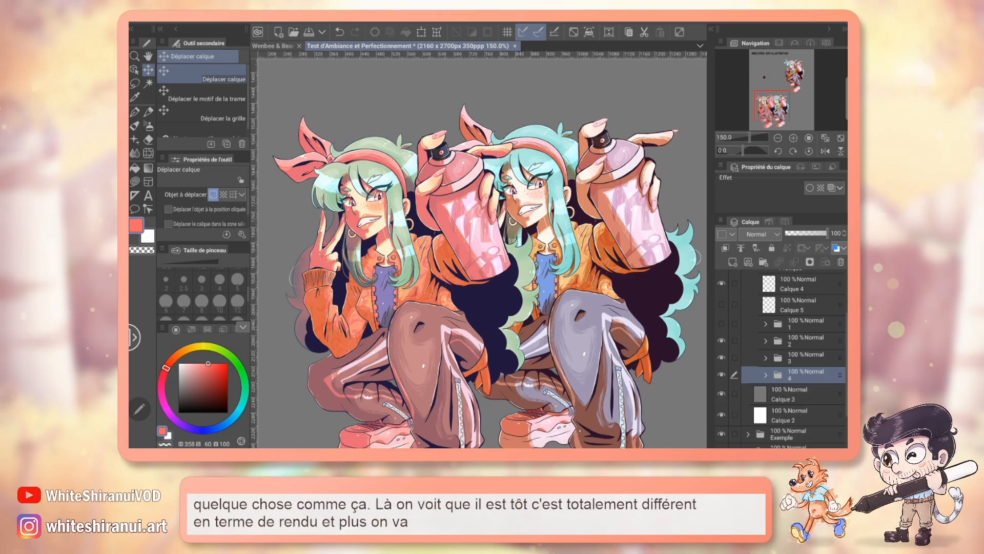
left_click_drag(775, 102, 784, 106)
left_click_drag(451, 220, 576, 214)
left_click_drag(793, 107, 767, 110)
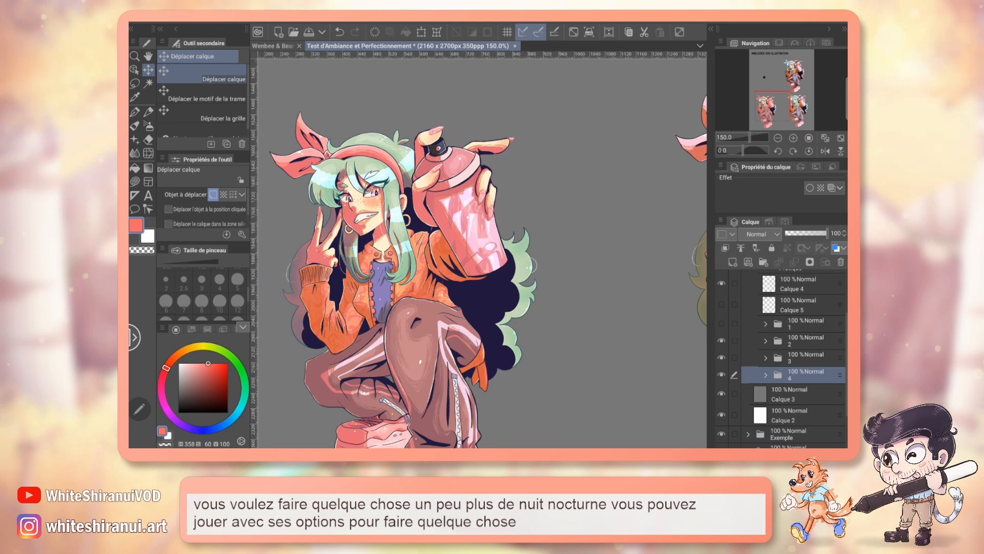
Step: Select the tone curve layer inside folder 3 and try the Incrustation blending mode on it
left_click(766, 357)
left_click(804, 378)
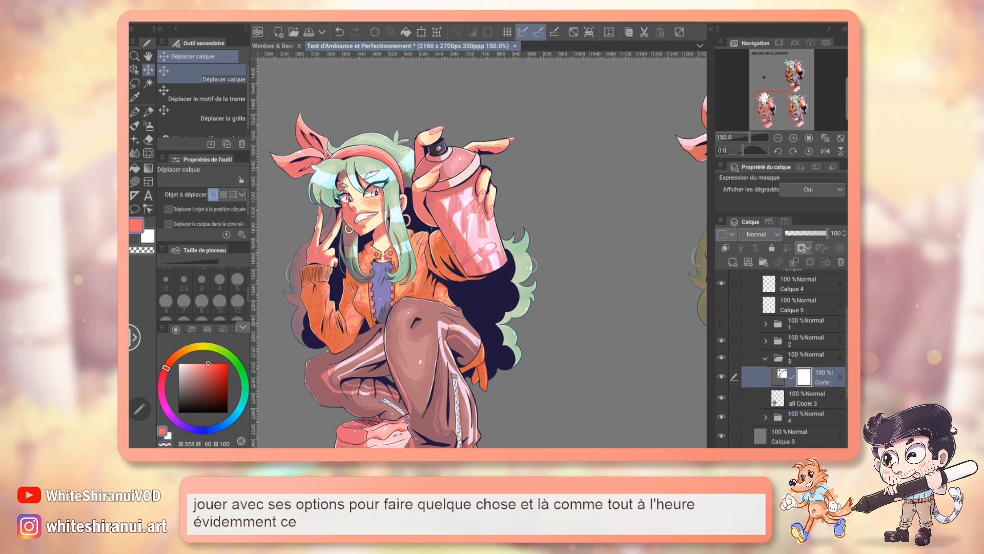
left_click(758, 233)
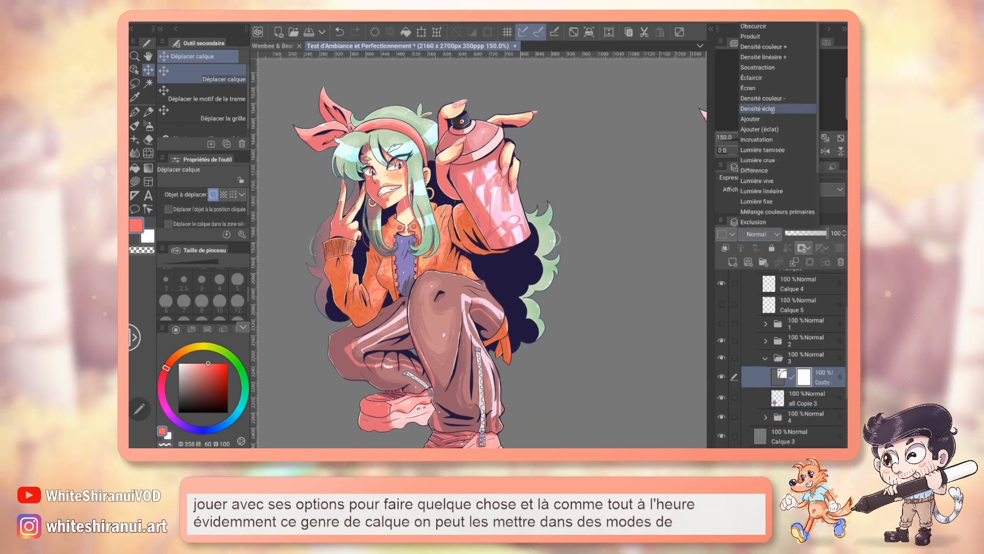
left_click(756, 140)
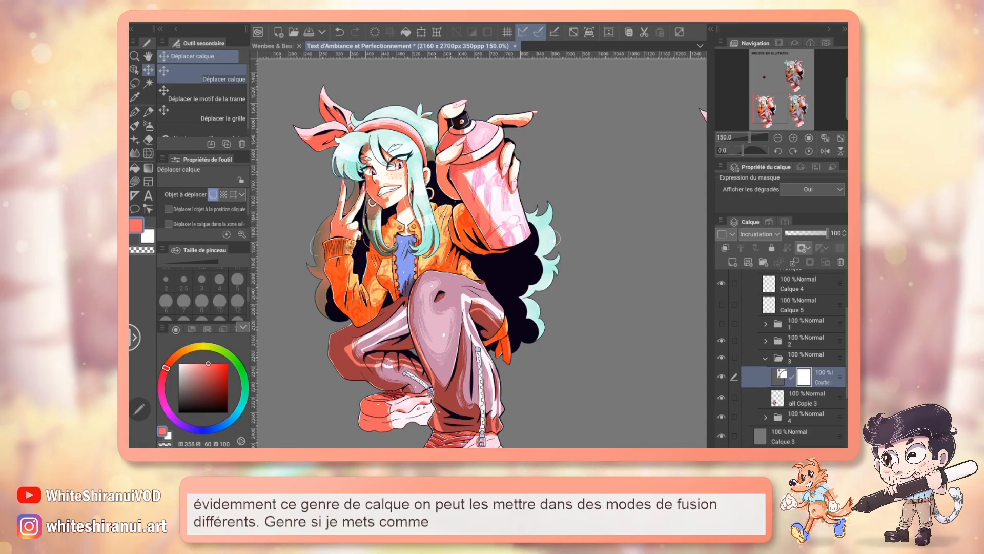
Step: Set the tone curve layer to Produit blending at 60% opacity, and toggle its visibility to compare the character with and without it
left_click(760, 234)
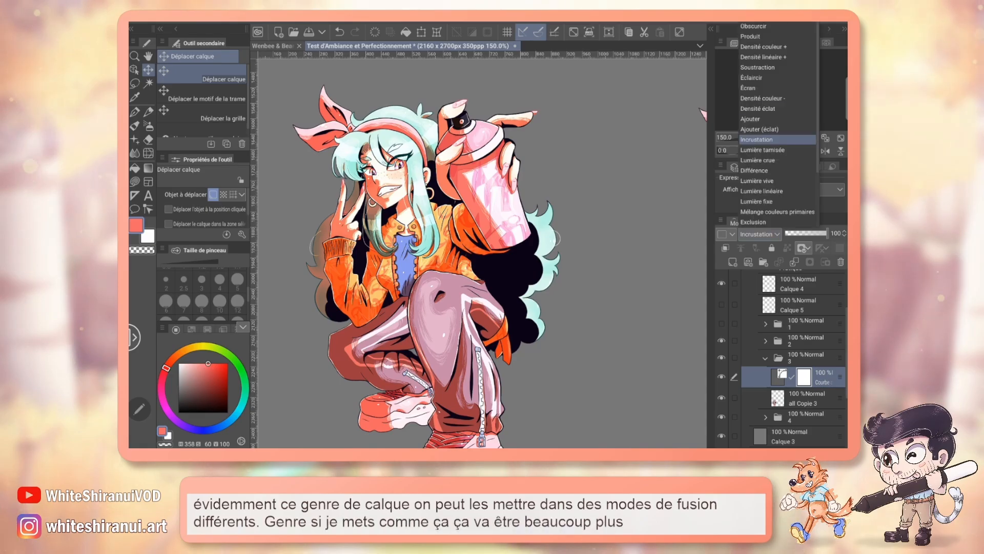
left_click(756, 36)
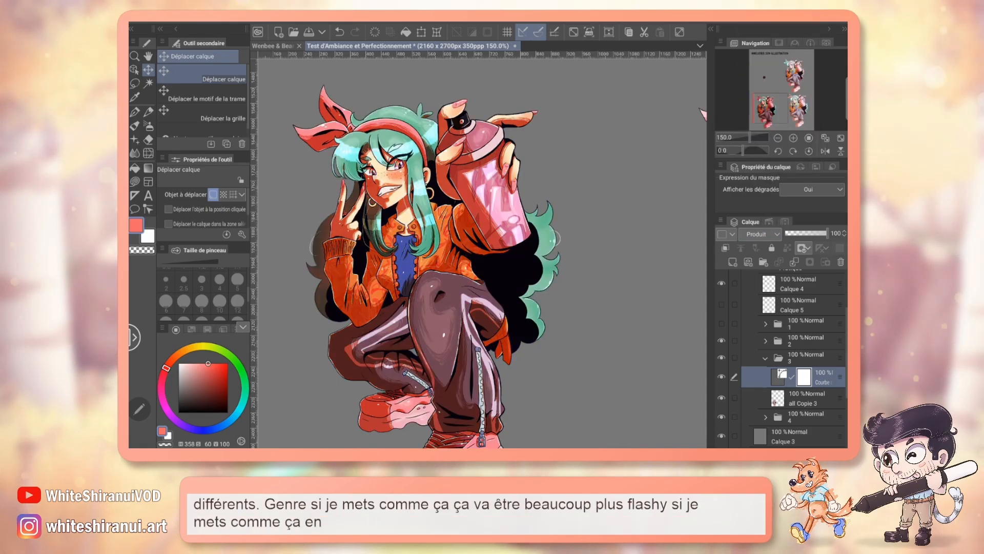
left_click_drag(826, 234, 804, 236)
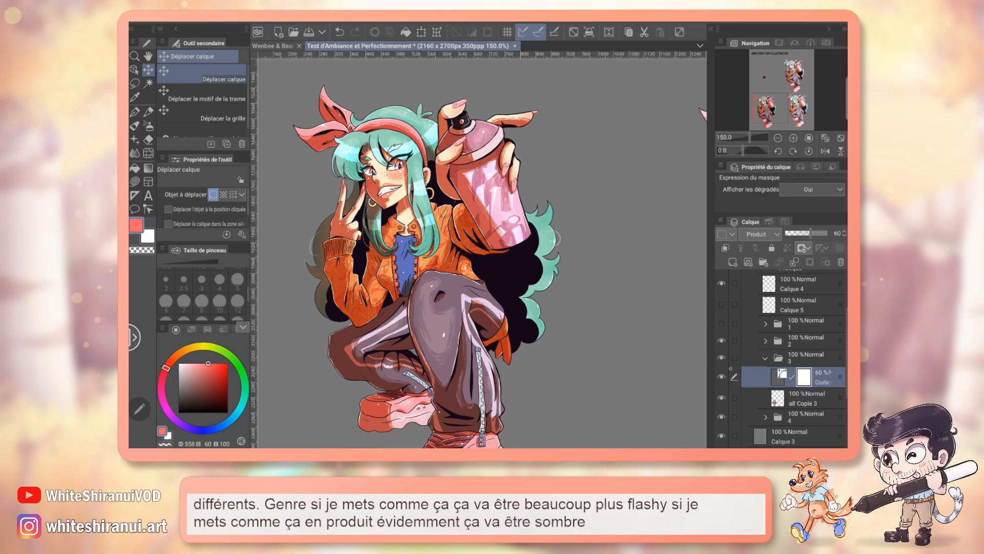
left_click(722, 377)
left_click(722, 377)
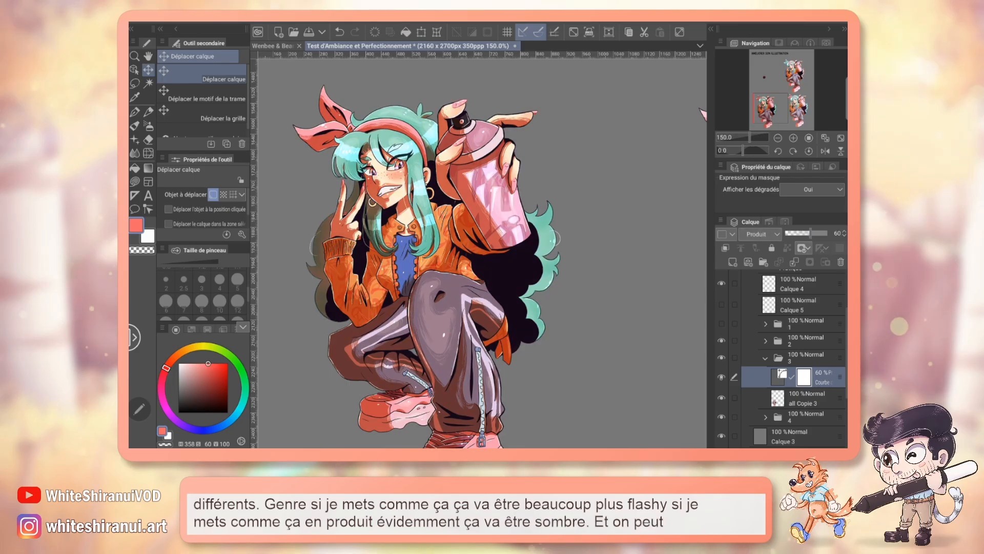
left_click(722, 378)
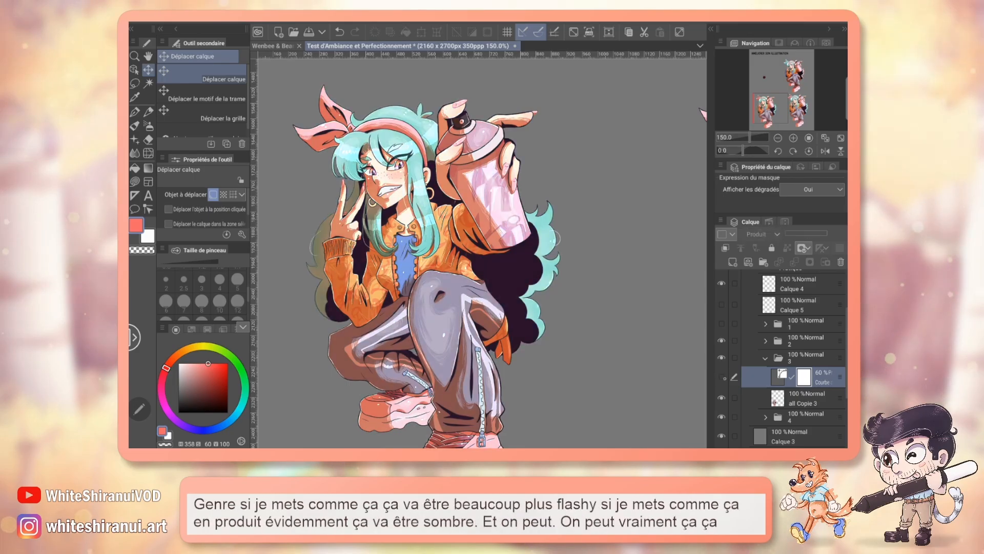
left_click(721, 378)
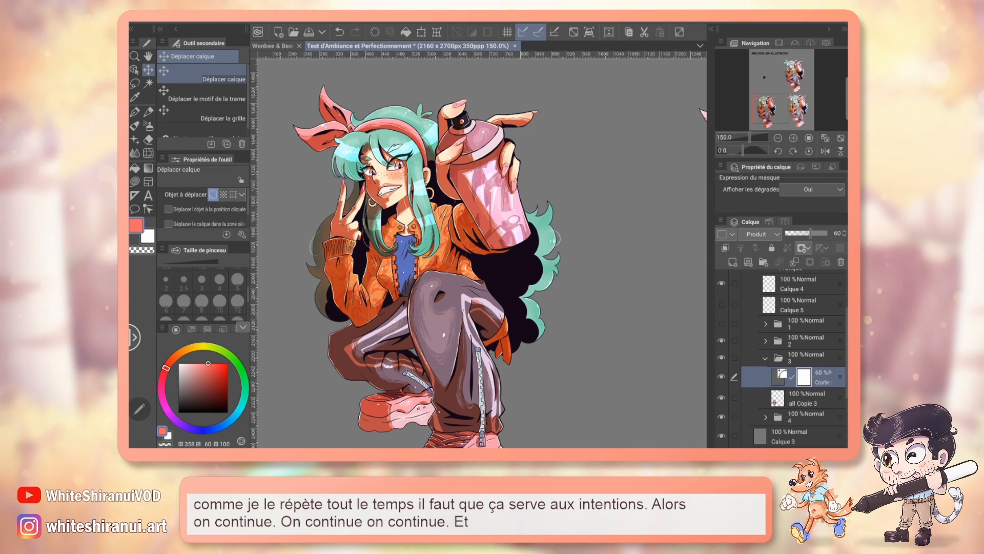
Step: Add a colour balance correction layer above the tone curve layer in folder 3, and start balancing its shadows
left_click(301, 23)
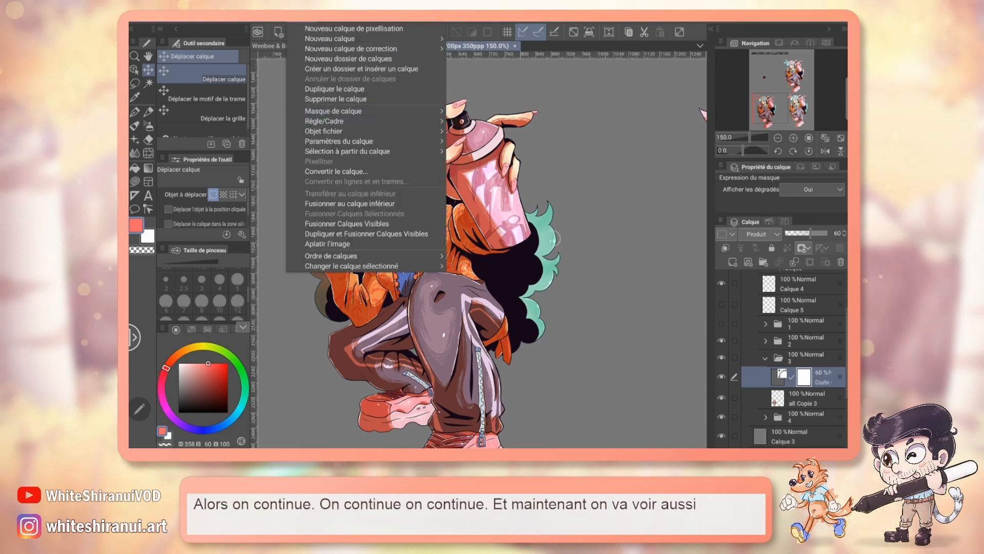
mouse_move(359, 48)
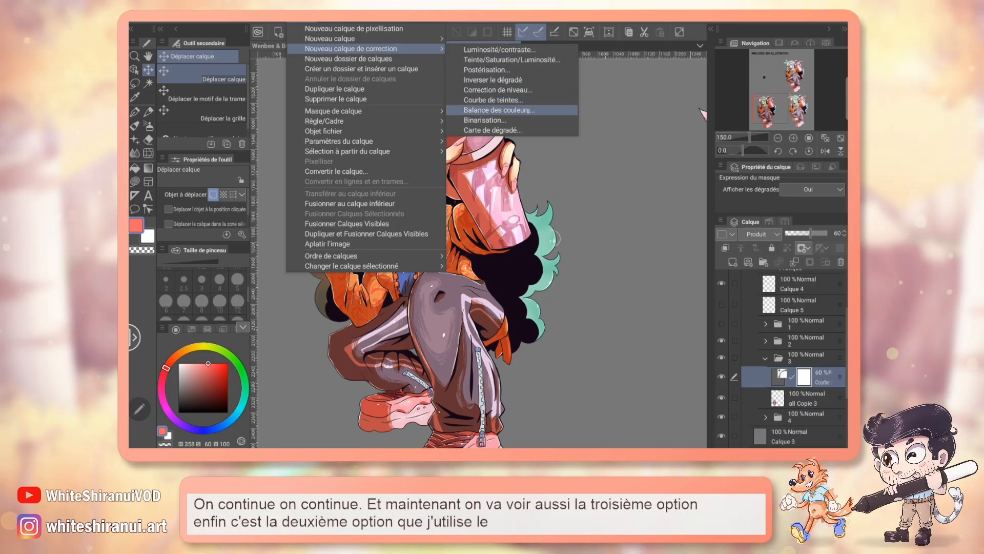
left_click(526, 111)
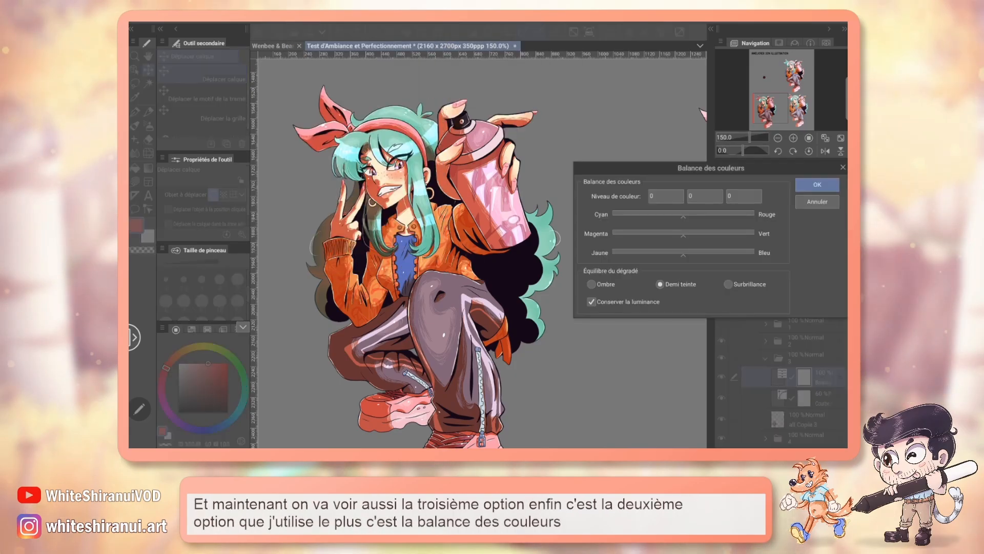
left_click_drag(711, 168, 565, 158)
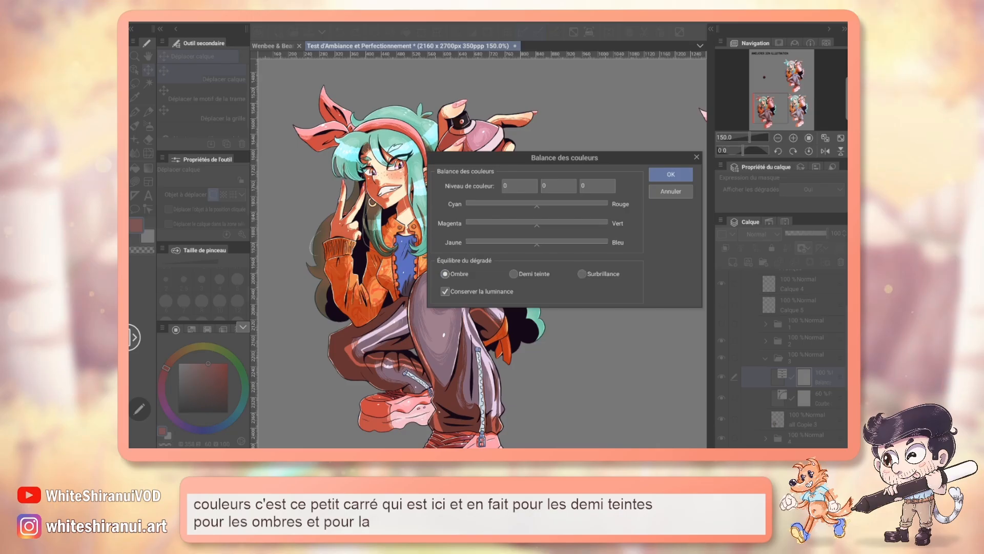
Step: Tint the shadows blue with a slight red cast, setting the yellow–blue level to 26 and the cyan–red level to 6
left_click_drag(565, 158, 591, 169)
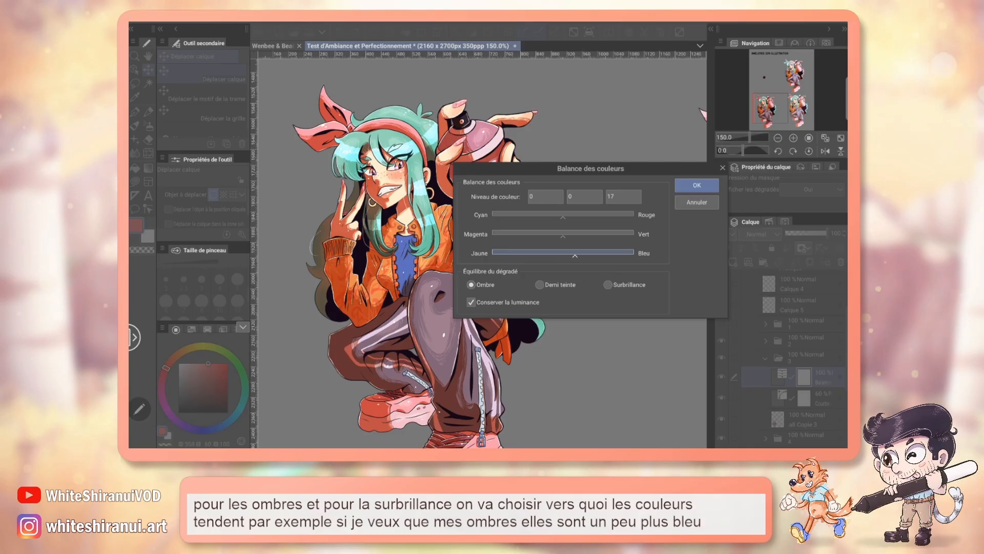
left_click_drag(575, 253, 581, 254)
left_click_drag(590, 169, 618, 170)
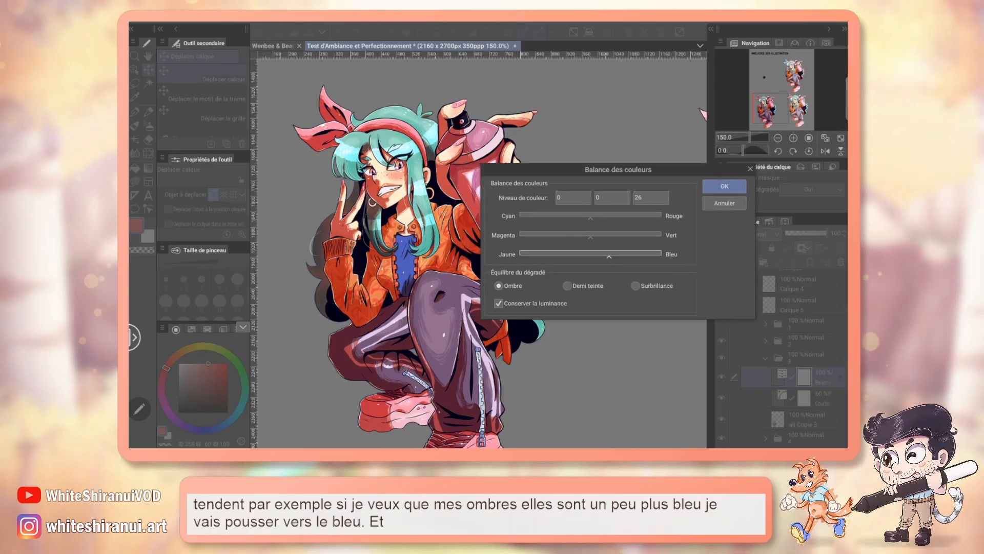
left_click_drag(590, 216, 594, 216)
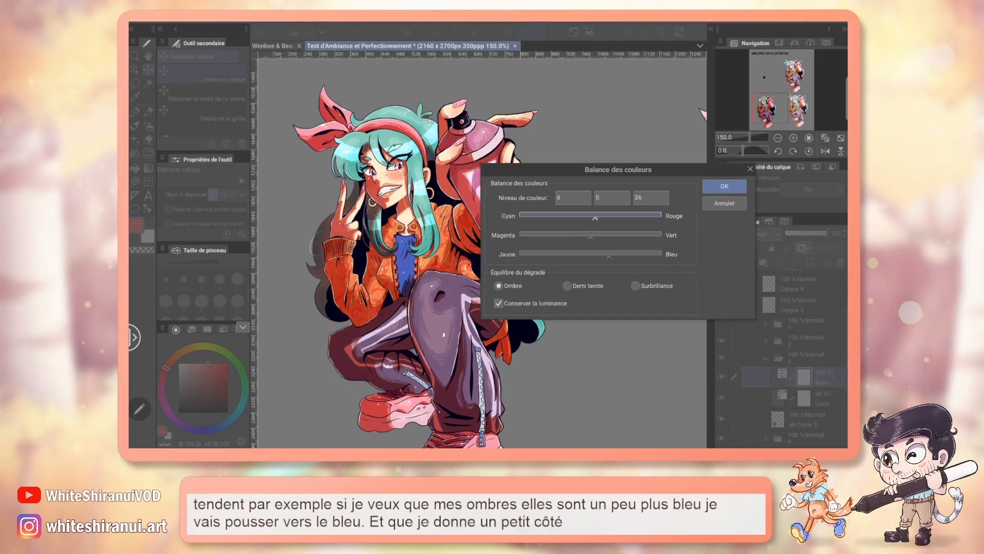
left_click_drag(590, 162, 623, 153)
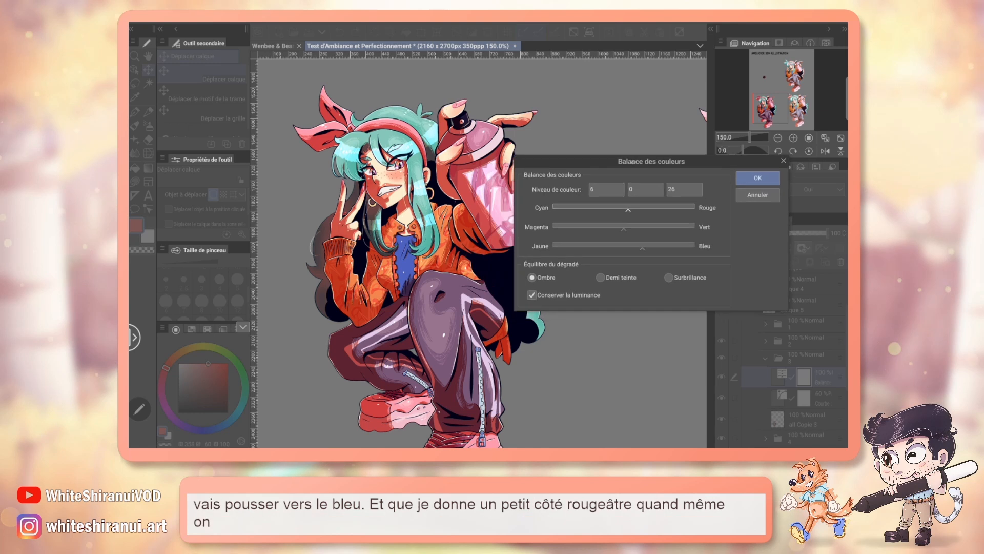
Step: Adjust the midtone balance, and warm the highlights with a cyan–red level of 14 and a yellow–blue level of -41
left_click(600, 277)
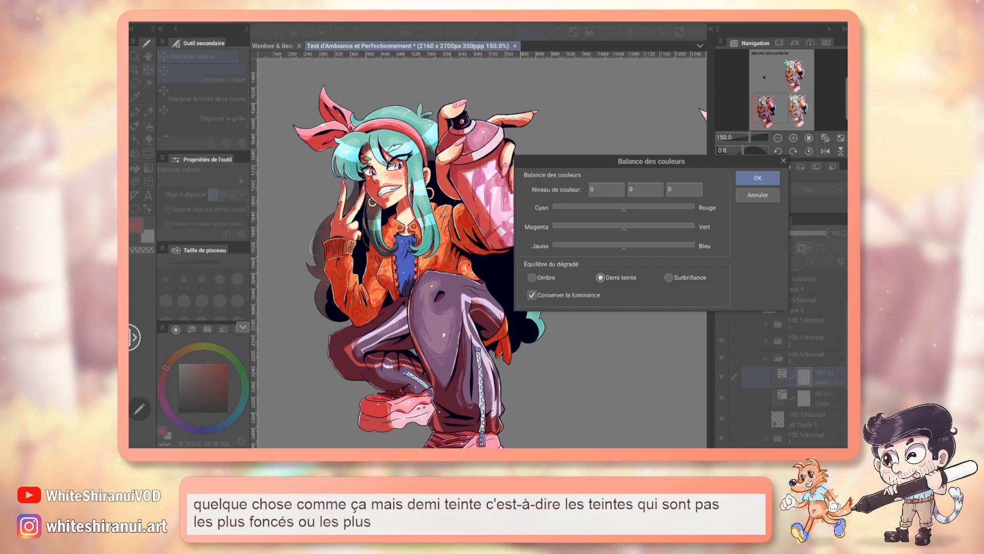
left_click_drag(616, 216, 606, 210)
left_click_drag(623, 247, 594, 249)
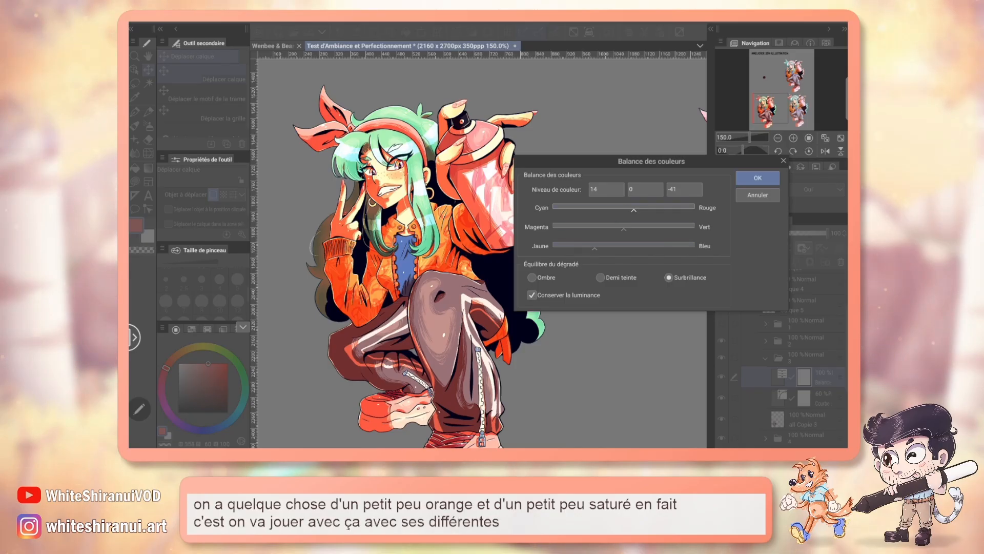
Step: Return to the shadows and push their yellow–blue level to 45 for a stronger blue tint
left_click(531, 277)
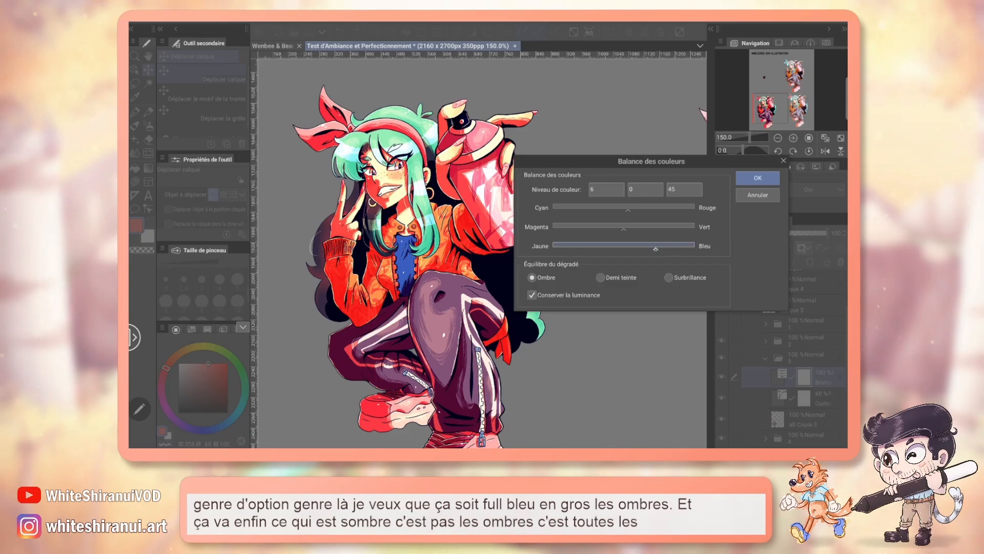
left_click_drag(652, 162, 669, 161)
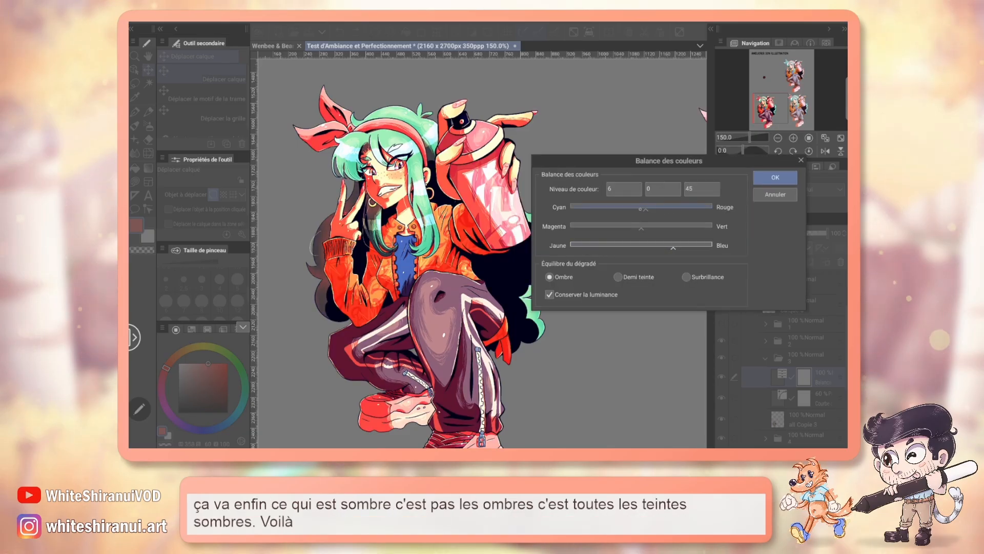
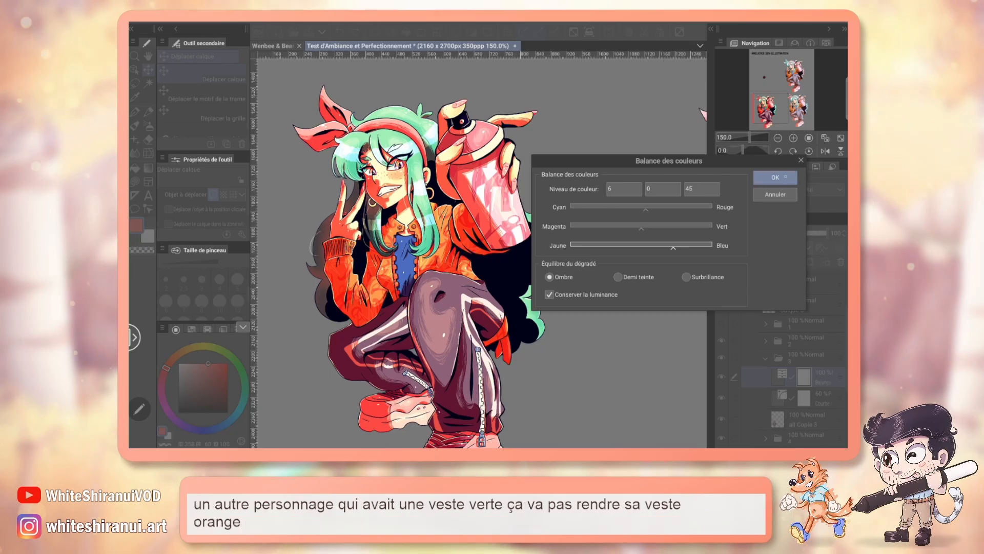
Step: Confirm the colour balance, lower its correction layer's opacity to 54%, and set the layer's blending mode to Produit
left_click(784, 177)
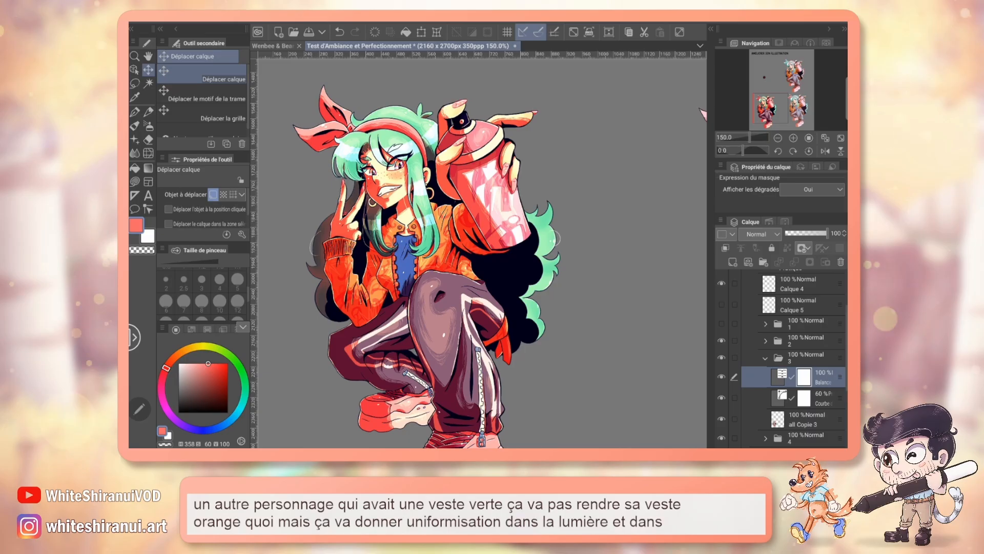
left_click(800, 233)
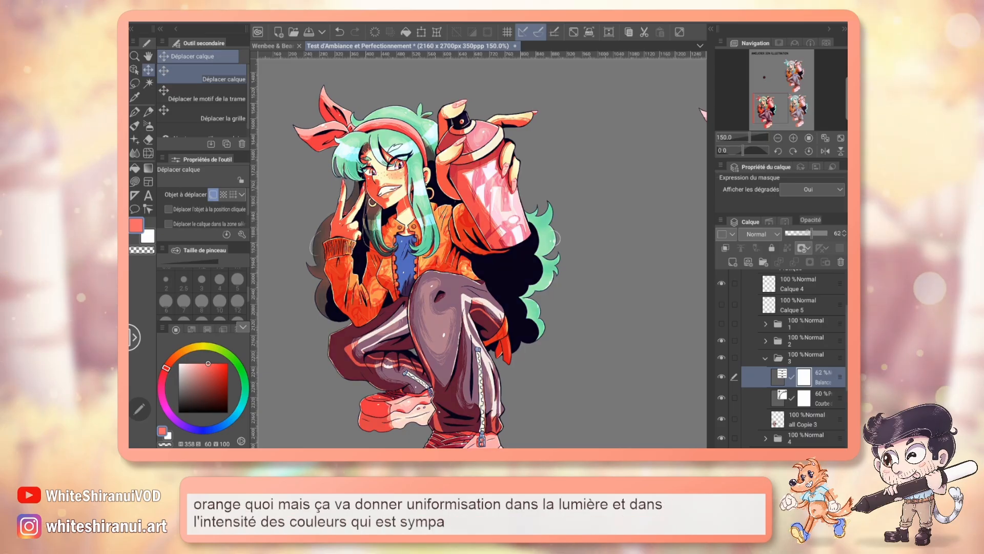
left_click_drag(805, 234, 808, 233)
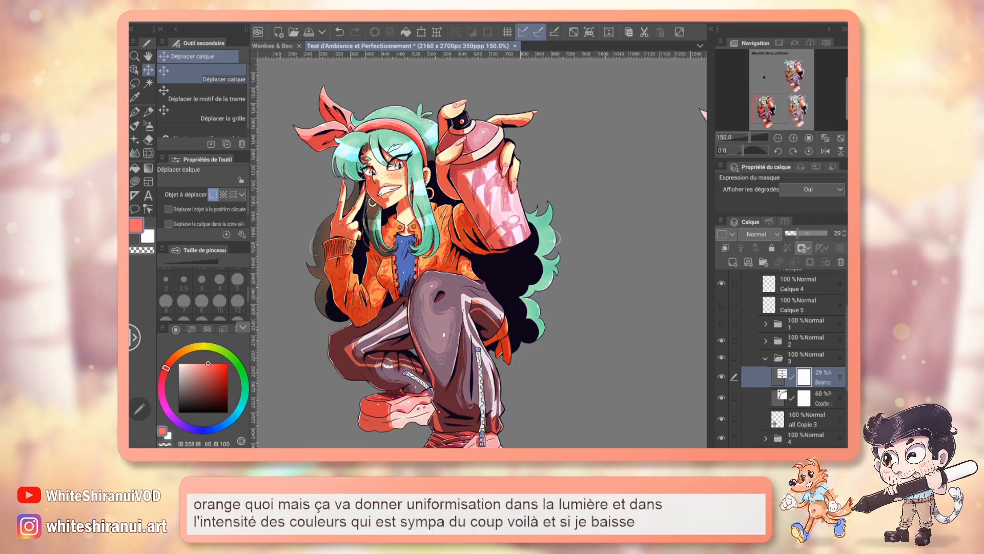
left_click(764, 234)
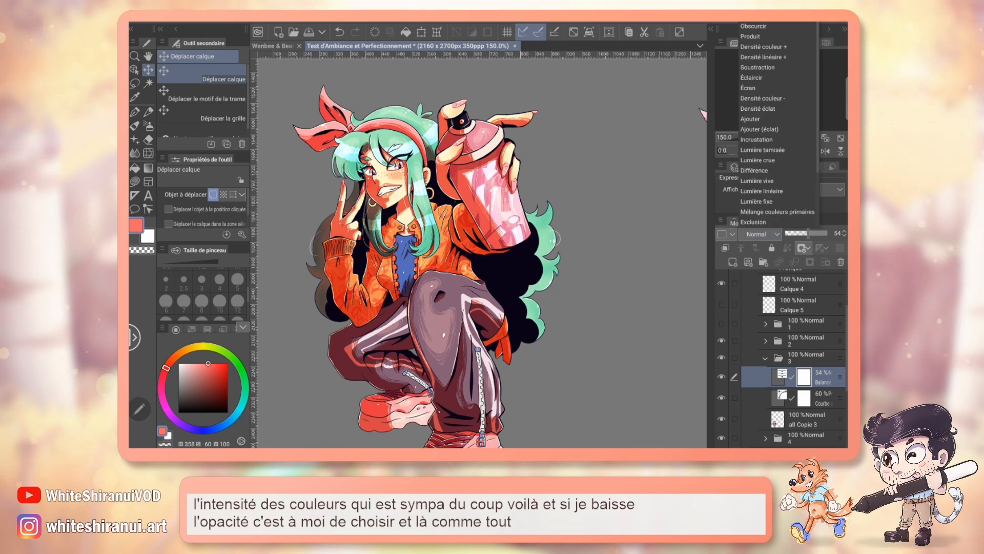
left_click(765, 36)
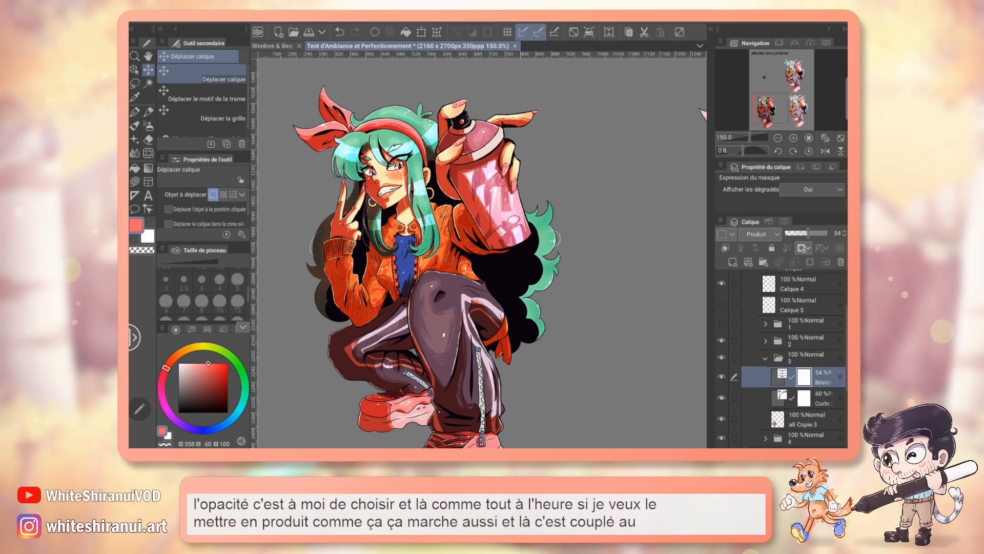
Step: Hide the tone curve layer for comparison, restore the colour balance layer to 100% opacity and Normal blending, and show the tone curve again
left_click(721, 397)
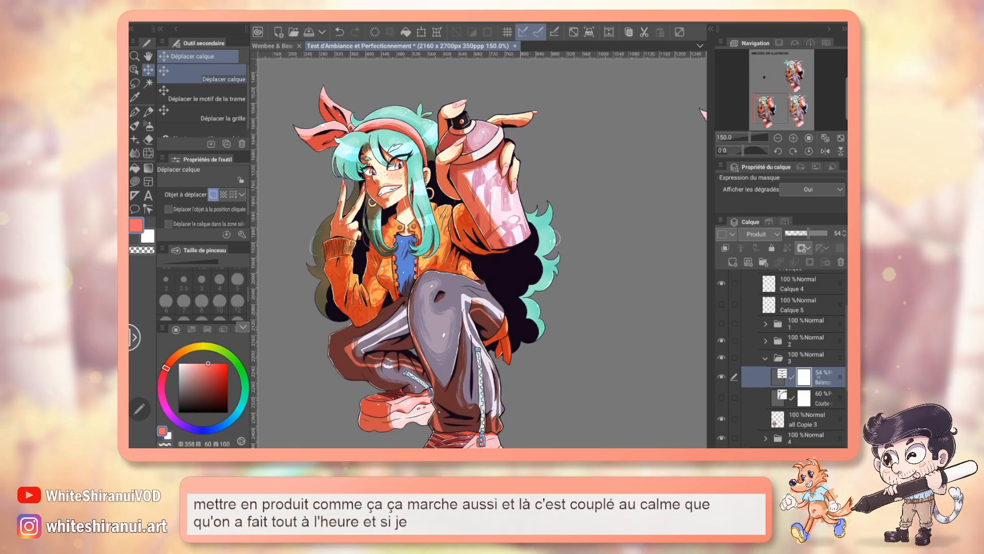
left_click(826, 234)
left_click(762, 234)
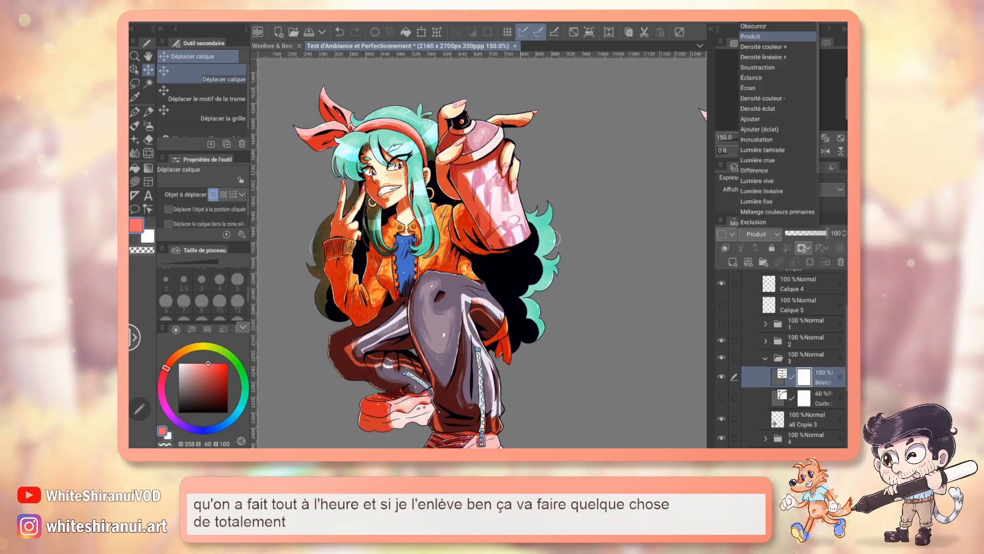
left_click(751, 16)
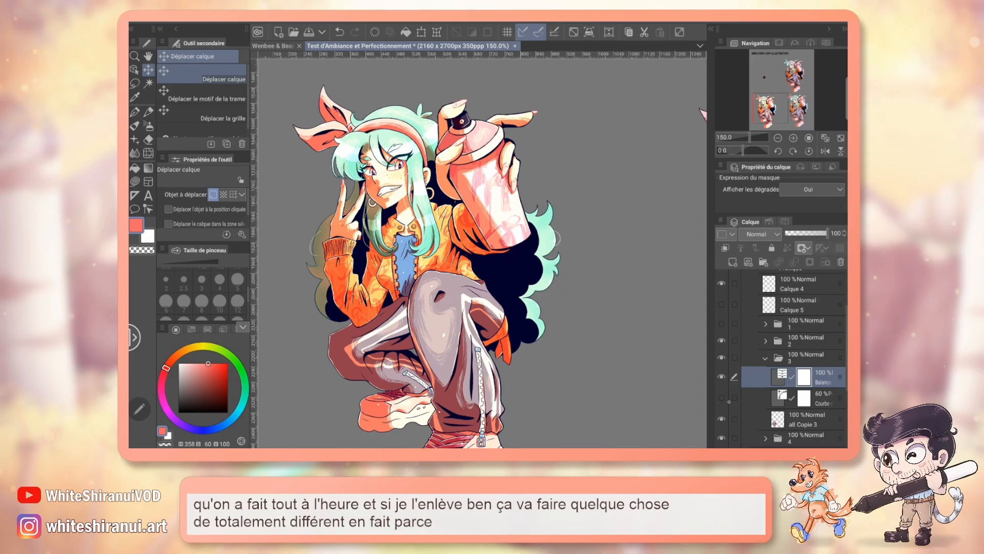
left_click(721, 398)
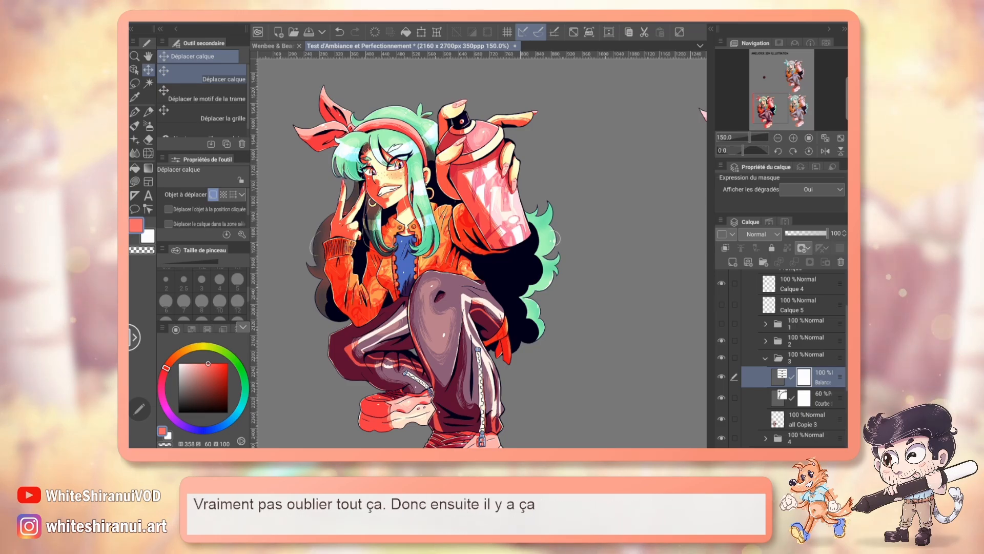
left_click(299, 23)
mouse_move(351, 49)
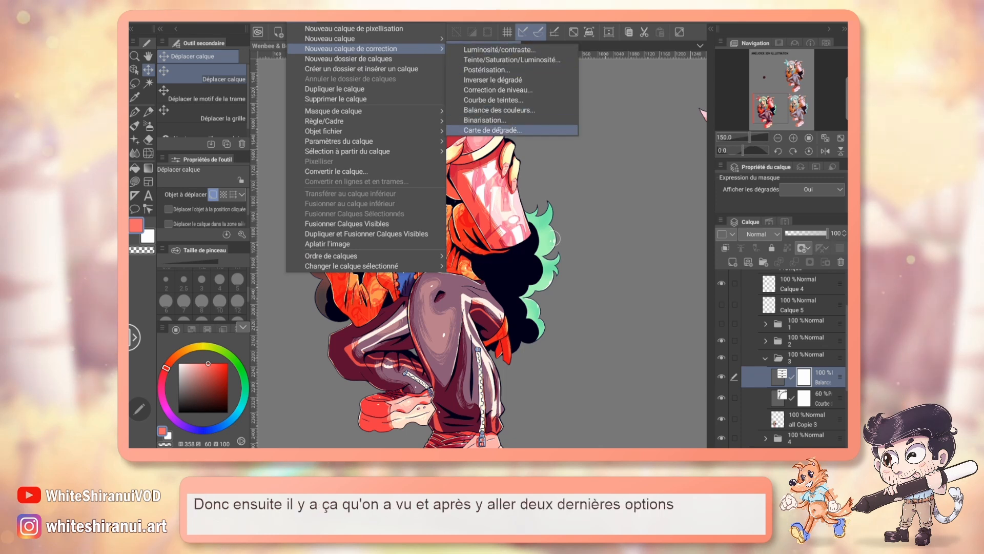
left_click(512, 120)
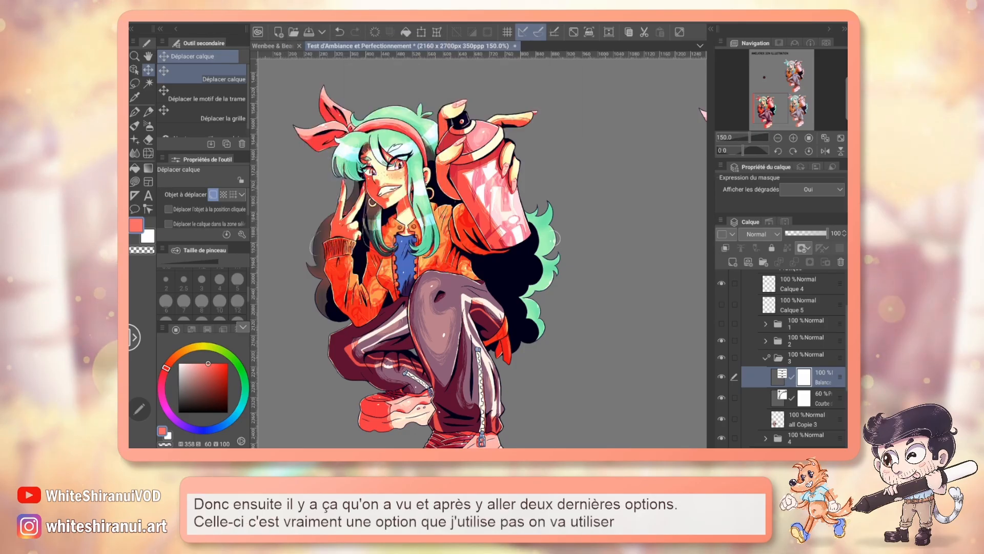
Step: Collapse folder 3, and select the layer all Copie 2 in folder 4 to work on its character
left_click(765, 358)
left_click(766, 375)
left_click(807, 394)
mouse_move(779, 107)
left_mouse_down()
mouse_move(809, 106)
mouse_move(774, 111)
left_mouse_up()
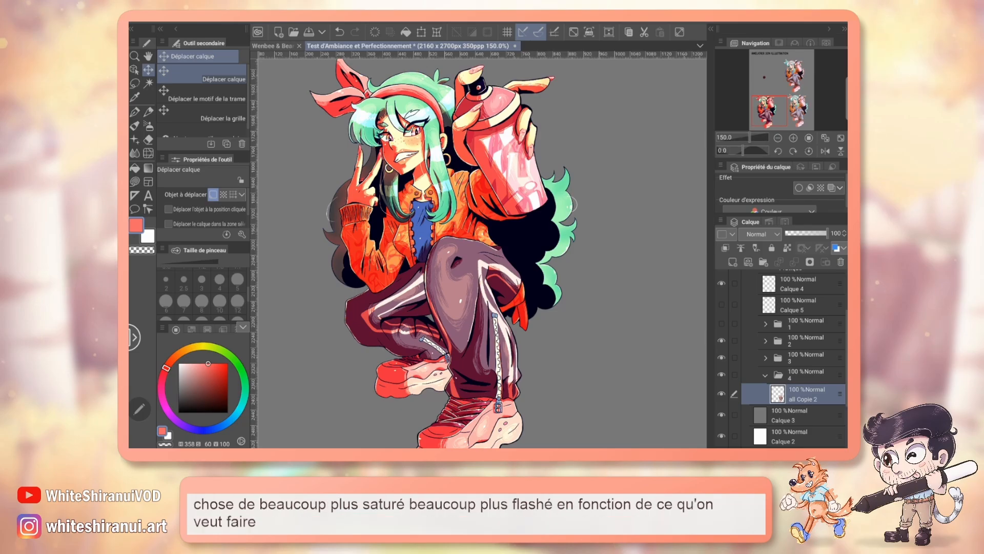
mouse_move(781, 112)
left_mouse_down()
mouse_move(809, 113)
mouse_move(800, 74)
mouse_move(797, 112)
left_mouse_up()
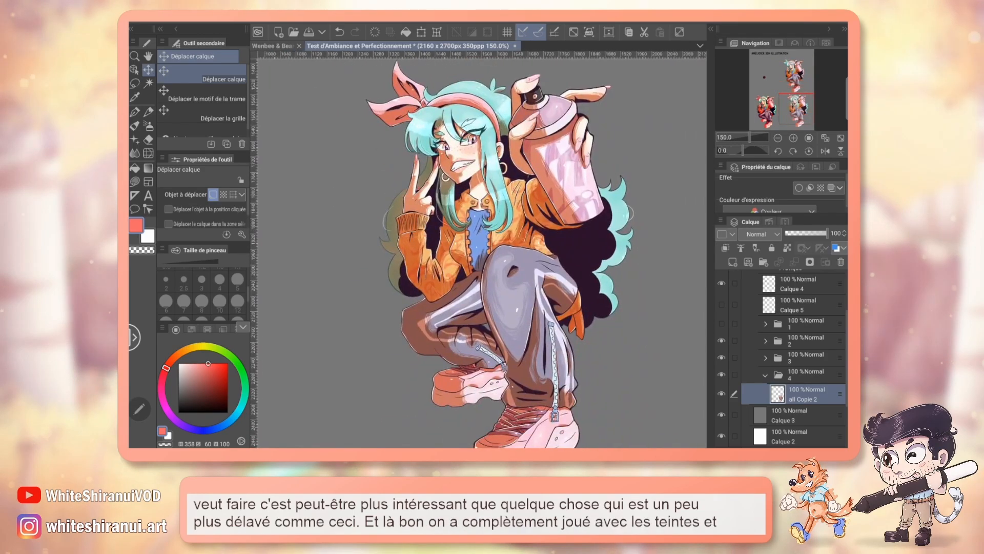
Step: Add a binarisation correction layer above all Copie 2 with a threshold of 200
left_click(302, 23)
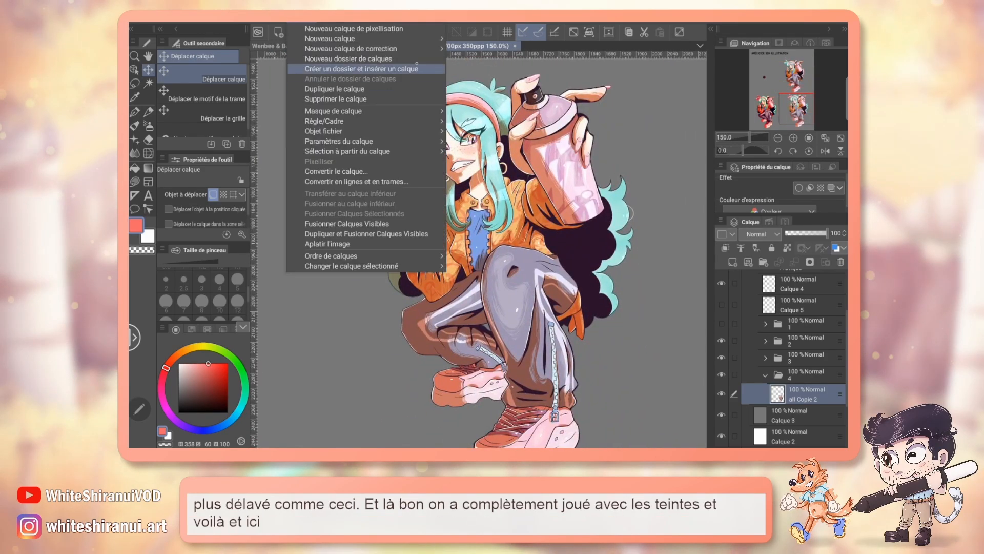
mouse_move(425, 52)
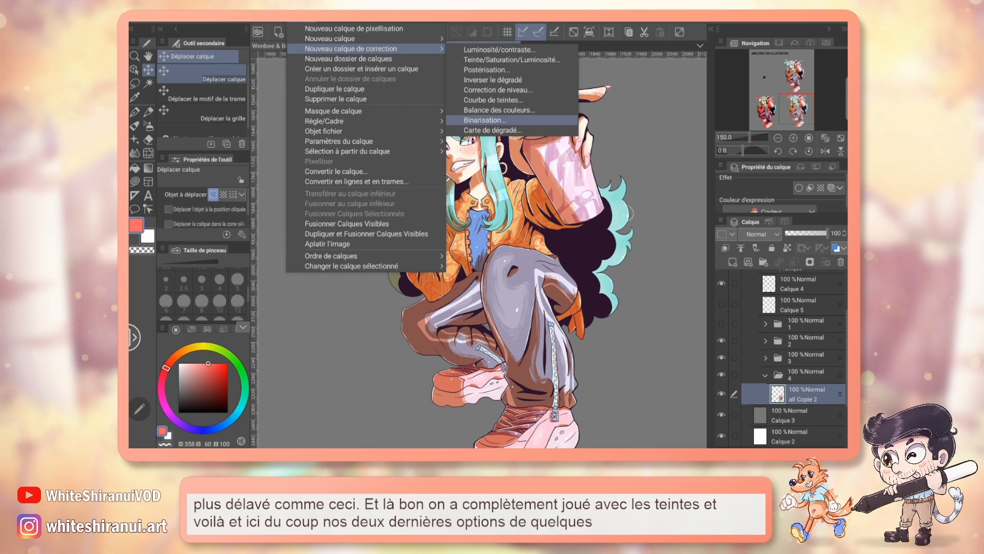
left_click(485, 119)
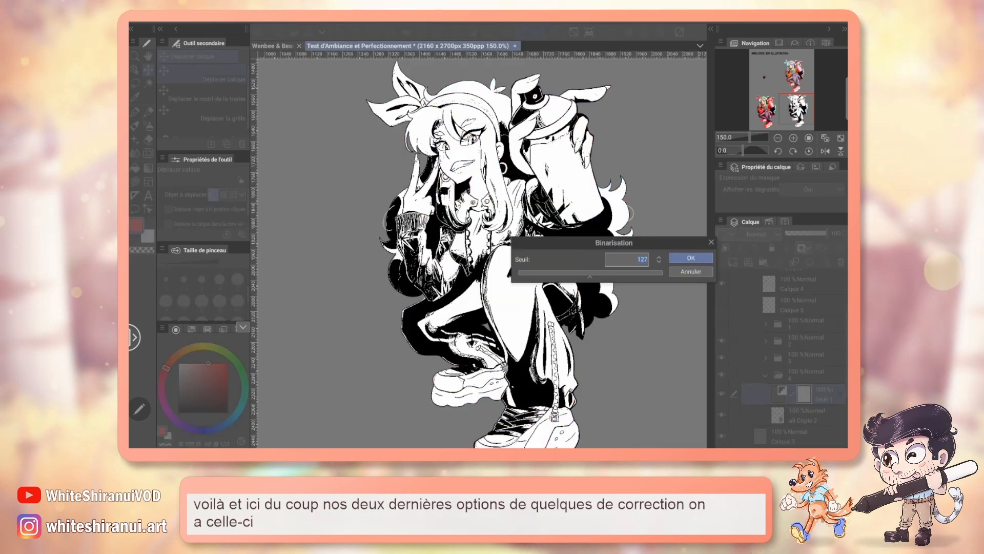
left_click_drag(590, 274, 631, 274)
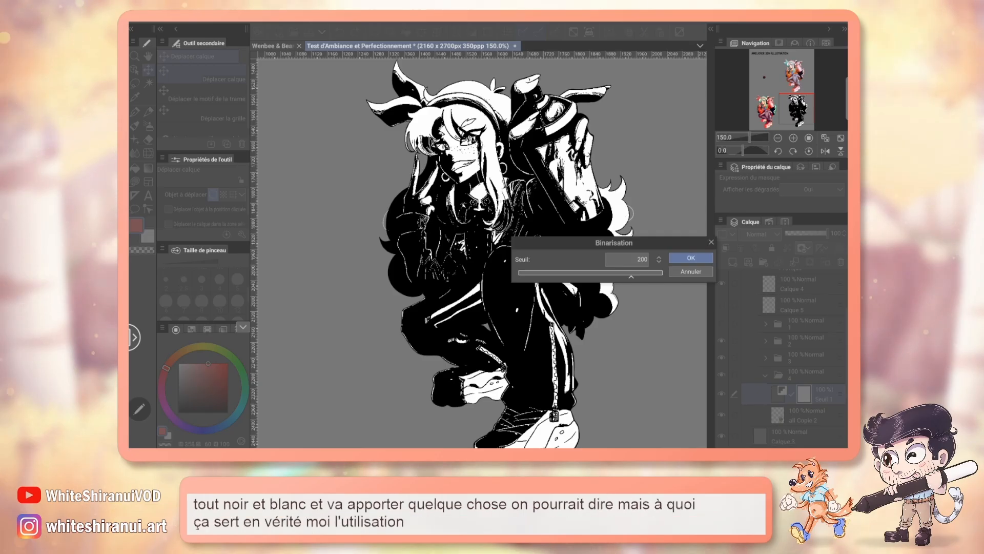
key("Return")
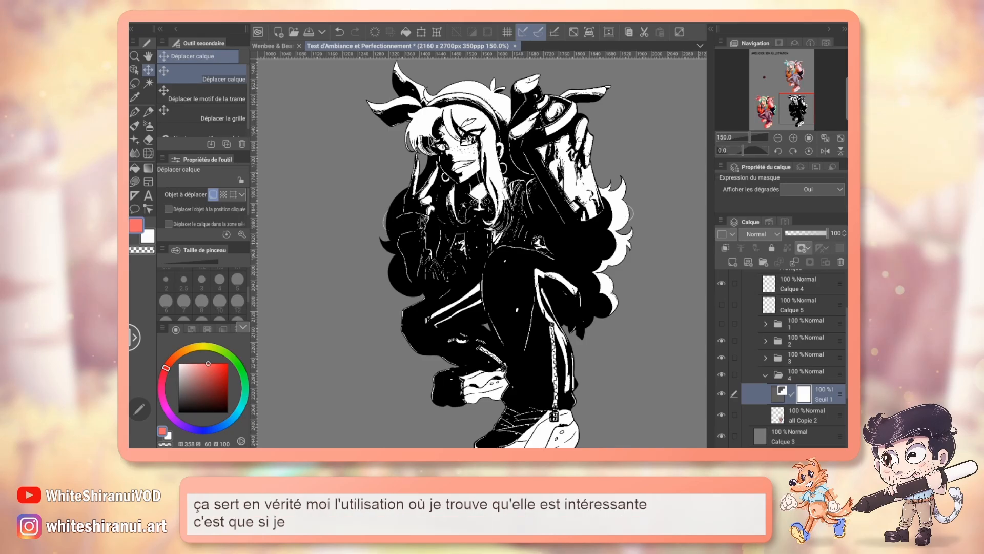
Step: Try the Produit blending mode on the binarisation layer, varying its opacity between 42%, 98% and 70%
left_click(757, 234)
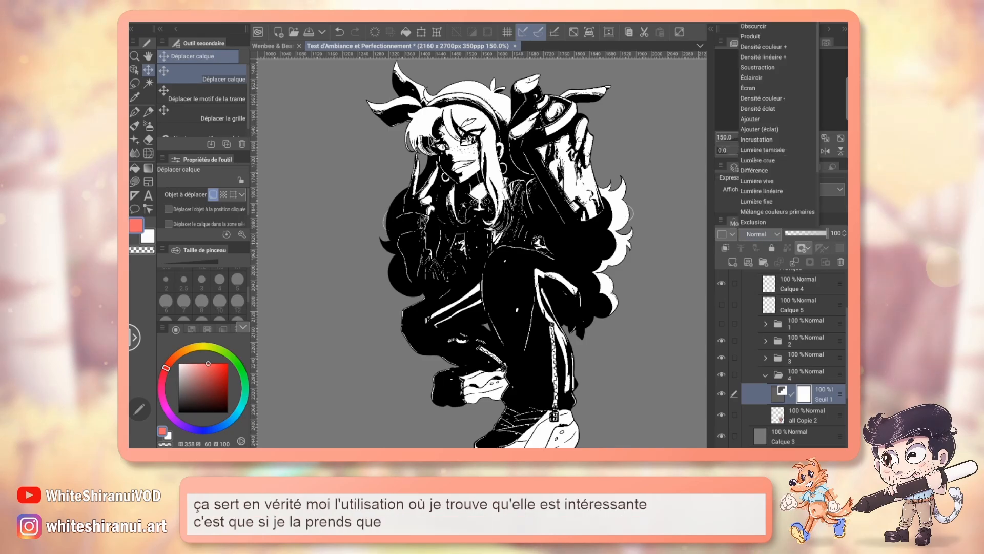
left_click(758, 36)
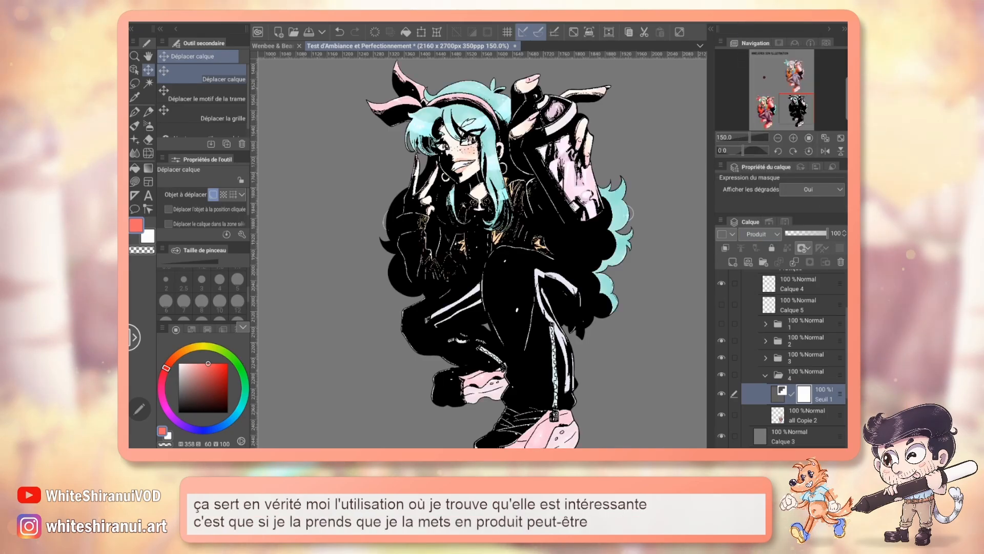
left_click(807, 234)
left_click(802, 233)
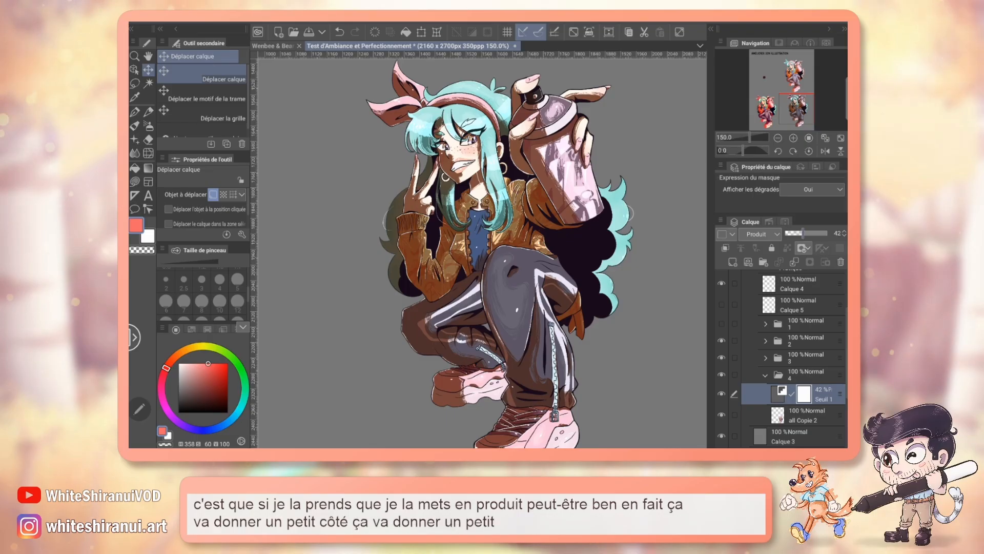
left_click(820, 233)
left_click(826, 233)
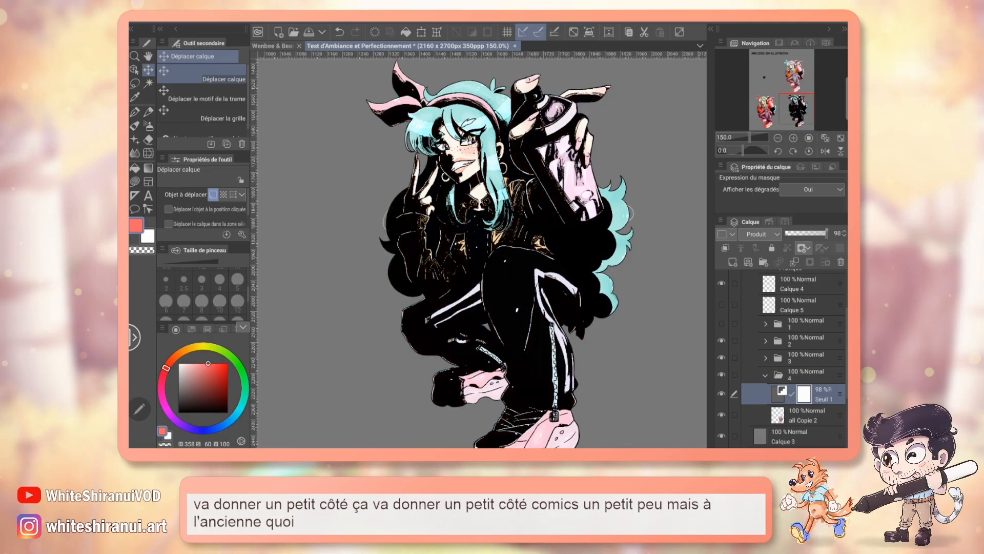
left_click(814, 233)
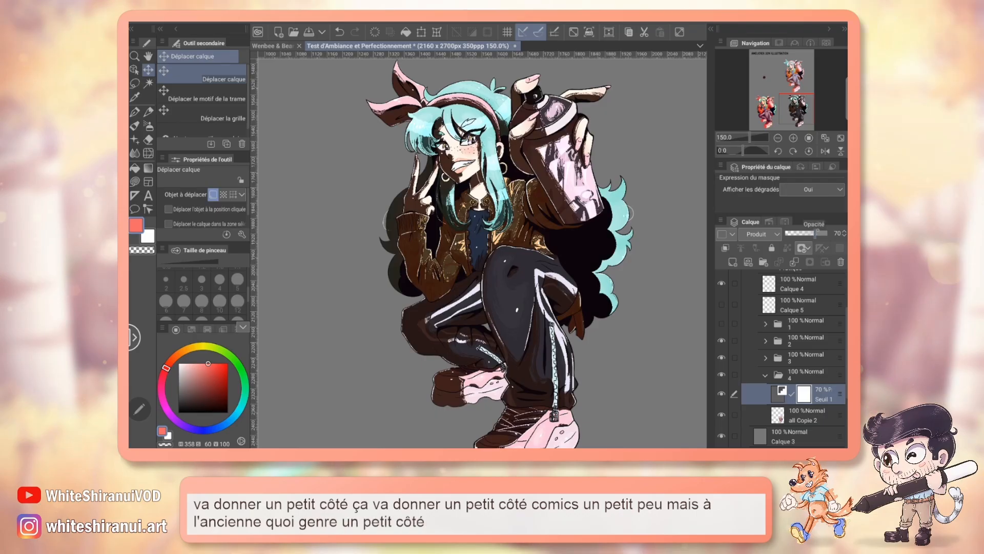
Step: Try the Couleur blending mode on the binarisation layer at 100% opacity
left_click(760, 234)
scroll(777, 197, "down", 3)
left_click(777, 212)
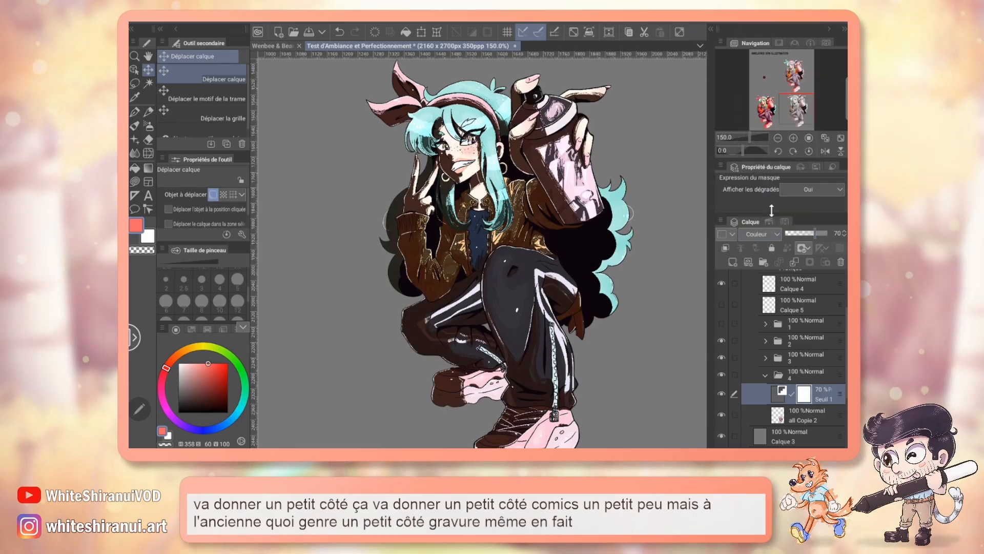
left_click_drag(816, 233, 839, 226)
Step: Try the Écran blending mode on the binarisation layer, with its opacity lowered to 77%
left_click(761, 234)
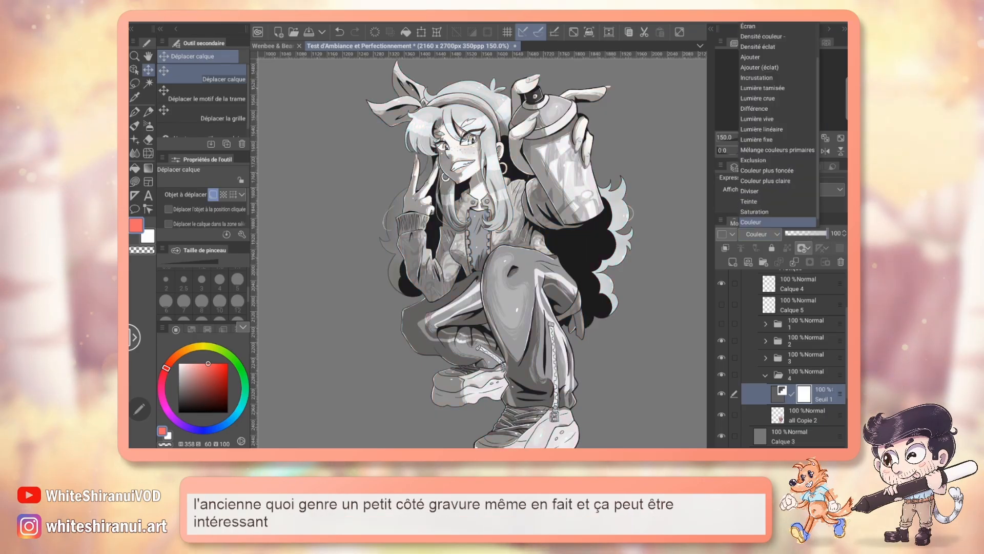
left_click(749, 26)
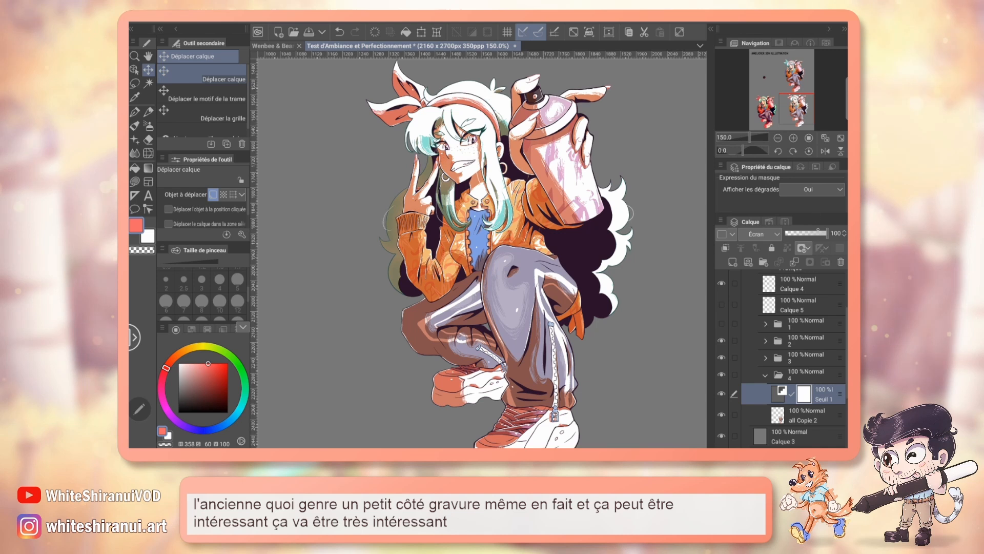
mouse_move(818, 232)
left_mouse_down()
mouse_move(801, 232)
mouse_move(817, 232)
left_mouse_up()
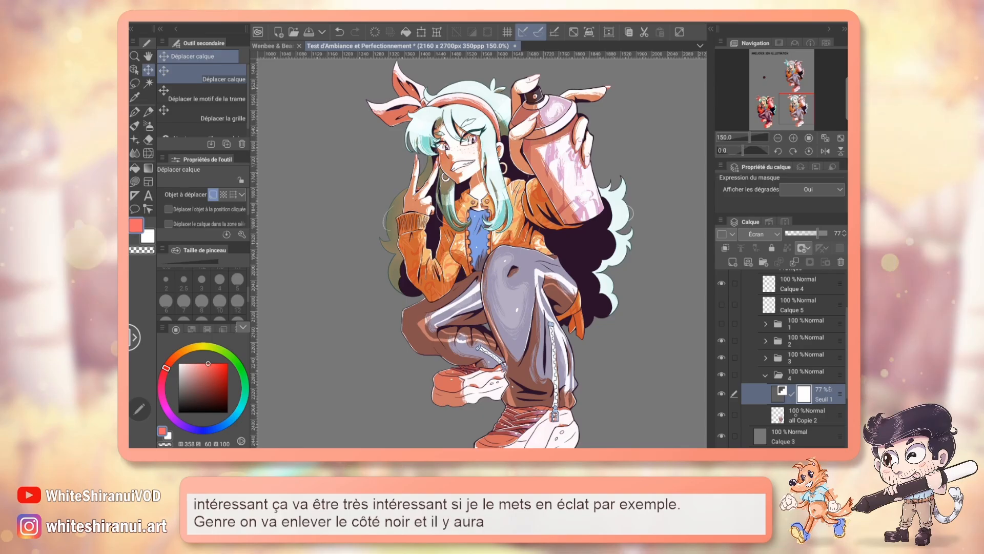
Step: Set the binarisation layer to Produit at 35% opacity, and clip it to the layer below
left_click(761, 235)
left_click(753, 26)
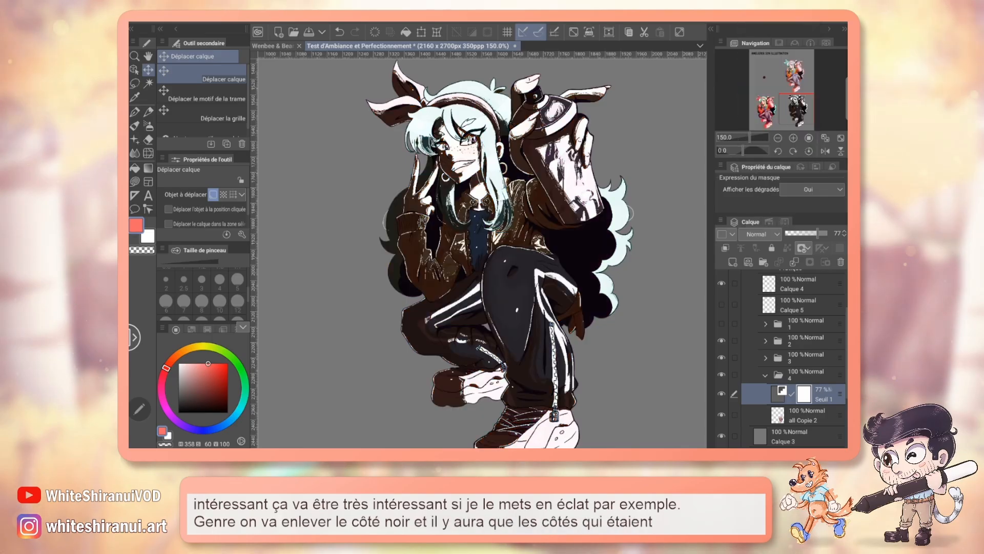
left_click(761, 234)
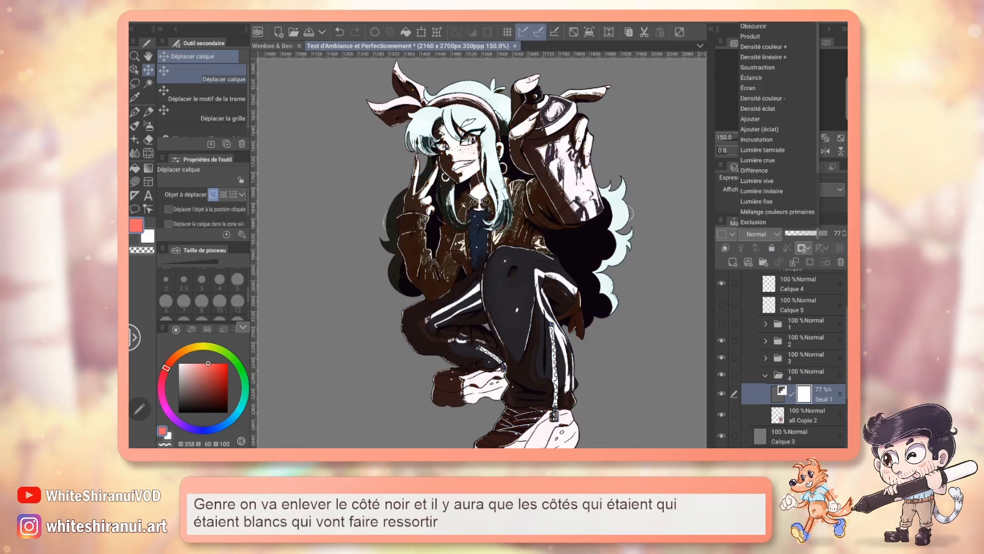
left_click(761, 45)
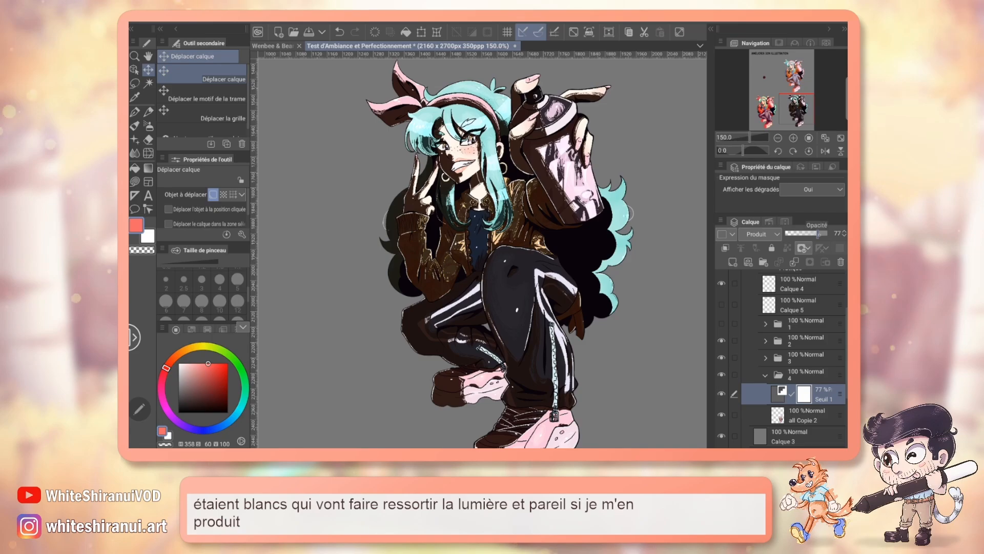
mouse_move(818, 233)
left_mouse_down()
mouse_move(827, 233)
mouse_move(799, 233)
left_mouse_up()
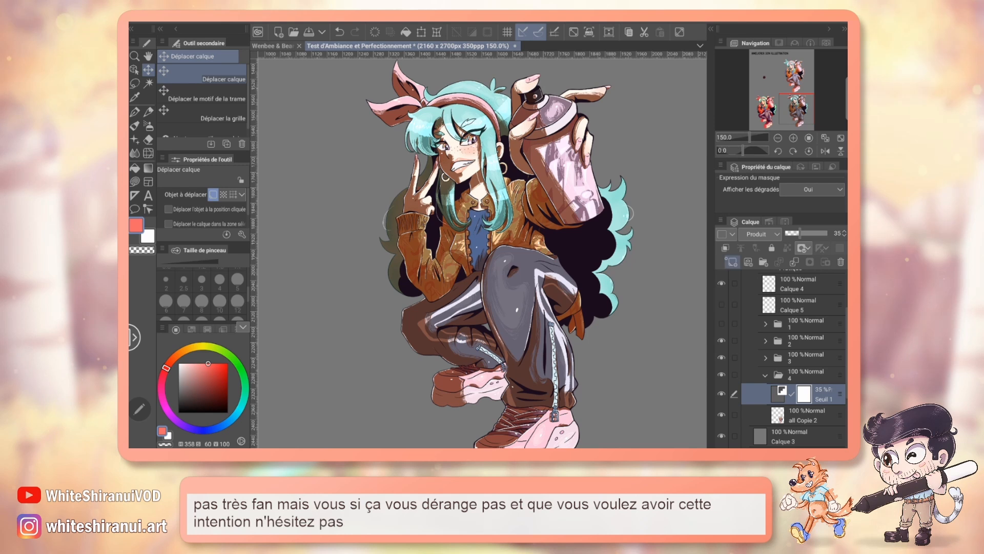
left_click(724, 248)
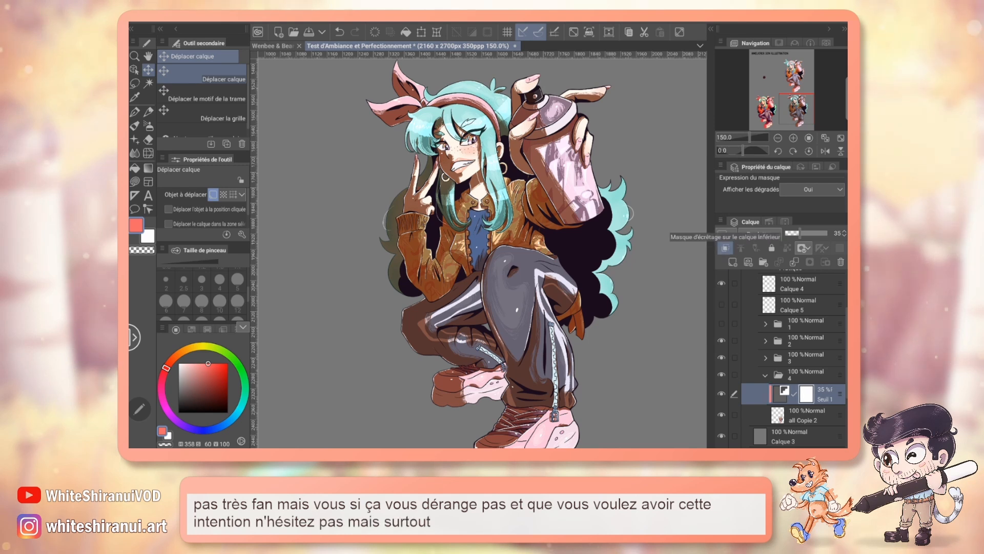
left_click(298, 19)
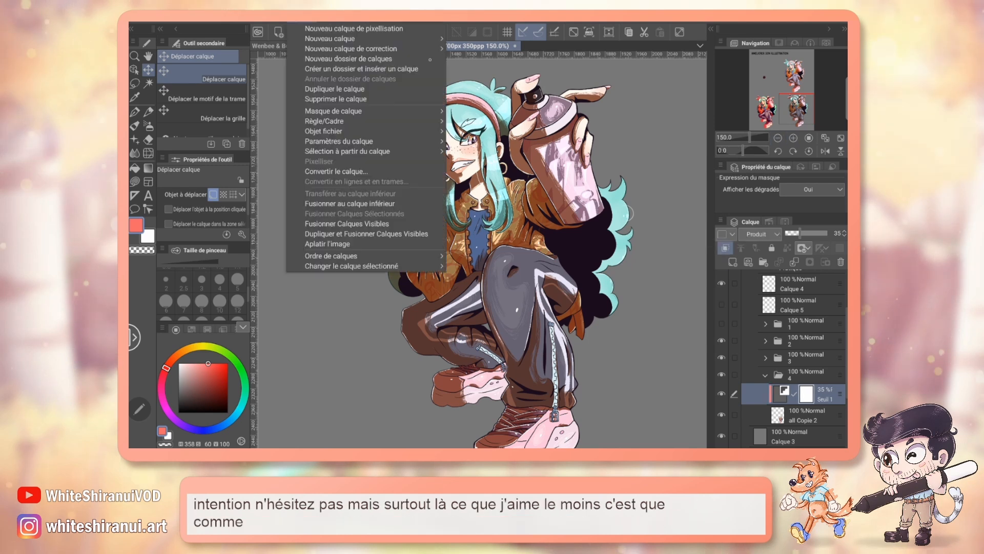
mouse_move(351, 48)
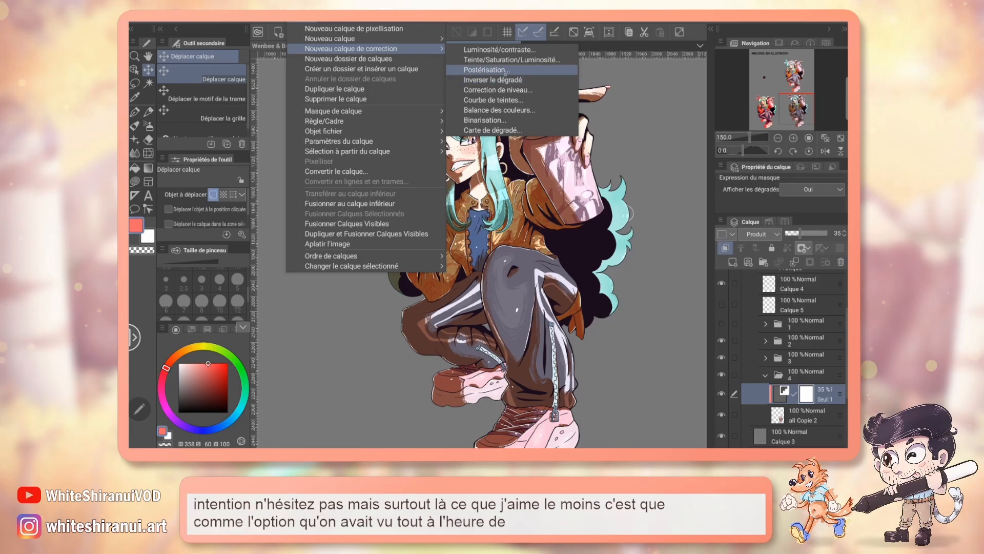
key("Escape")
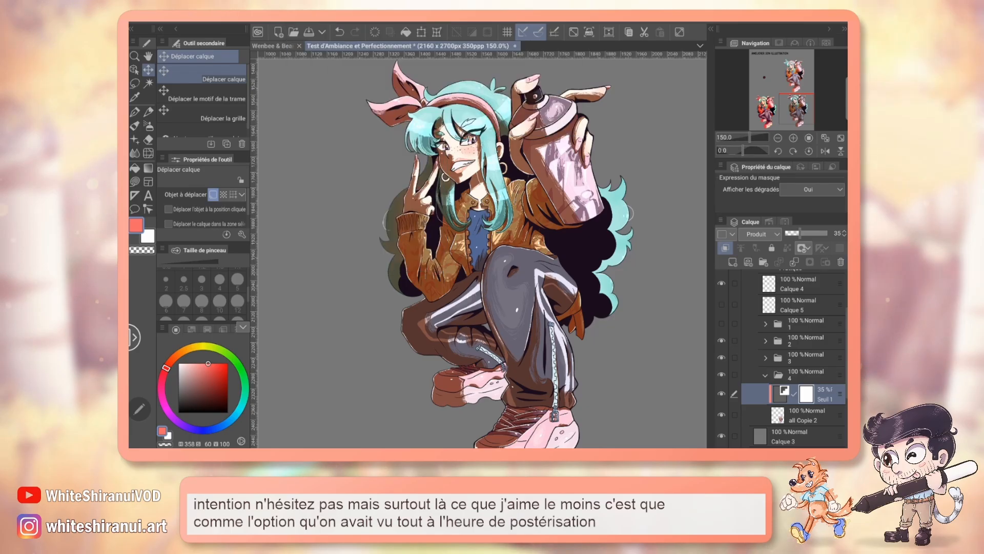
Step: Add an empty layer clipped above the binarisation layer, and create a Carte de dégradé correction layer over it
left_click(794, 141)
left_click(794, 141)
left_click(794, 141)
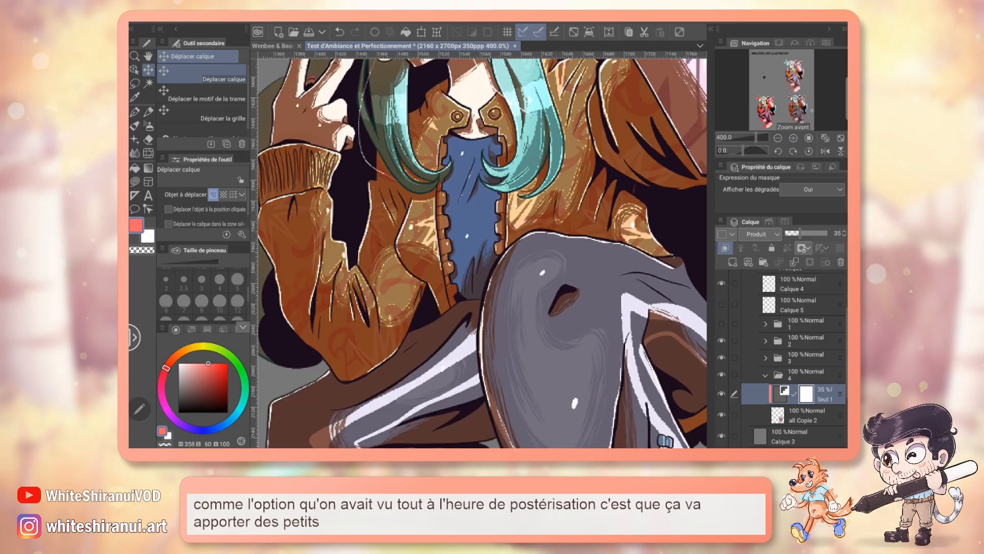
left_click_drag(796, 108, 794, 99)
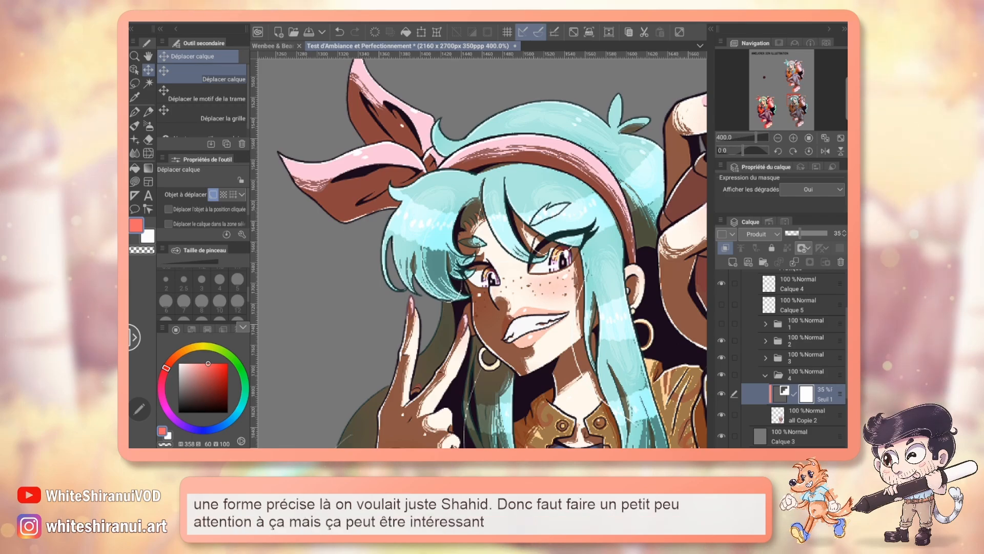
left_click(777, 138)
left_click(778, 138)
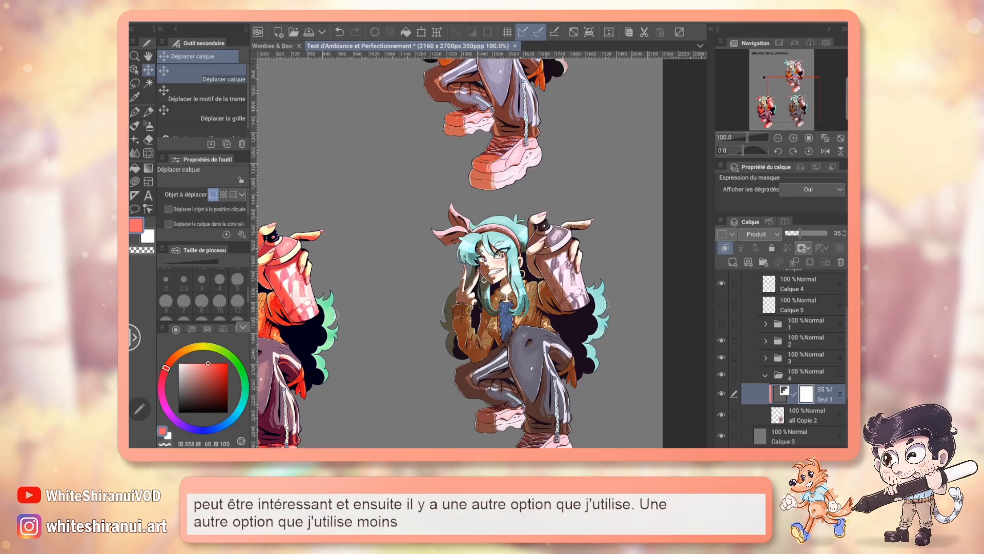
left_click(733, 262)
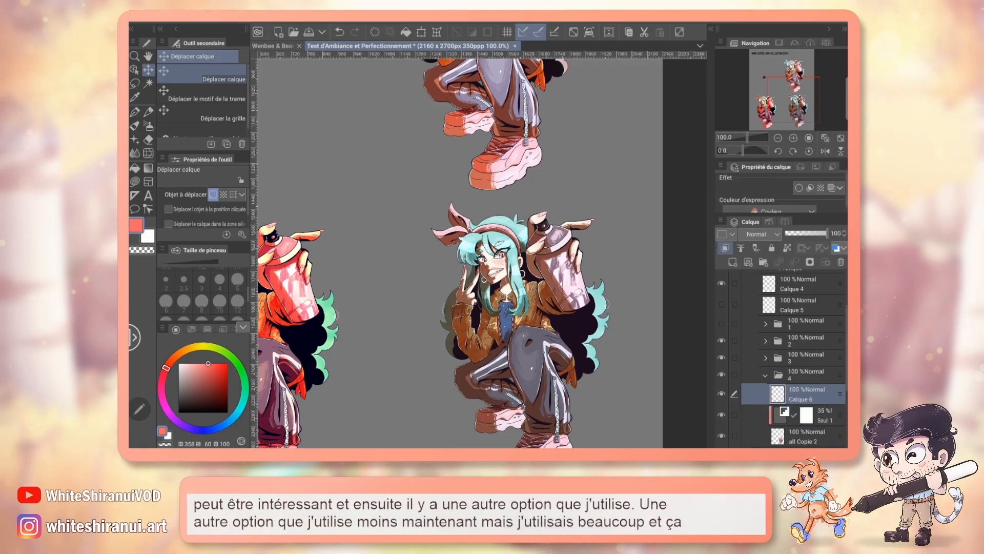
left_click(299, 23)
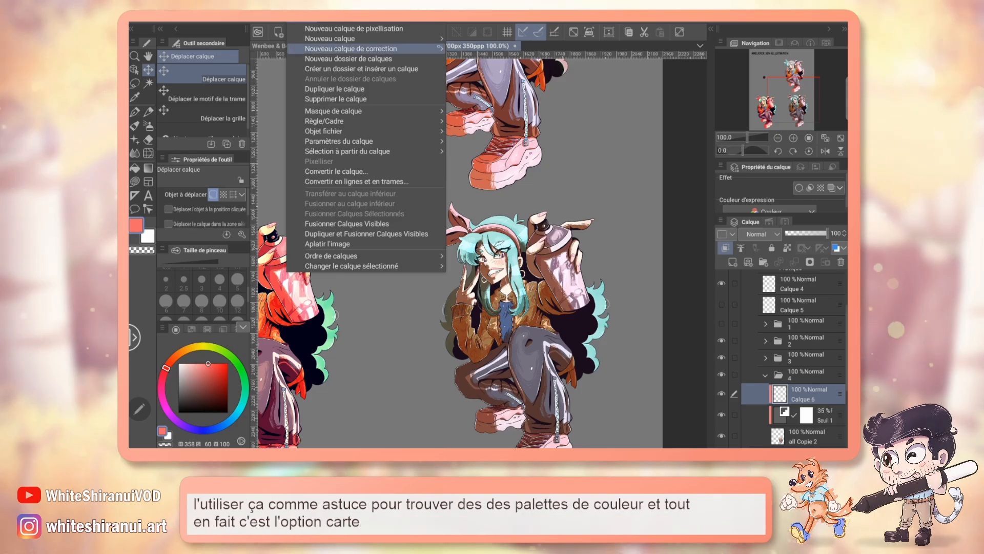
mouse_move(439, 48)
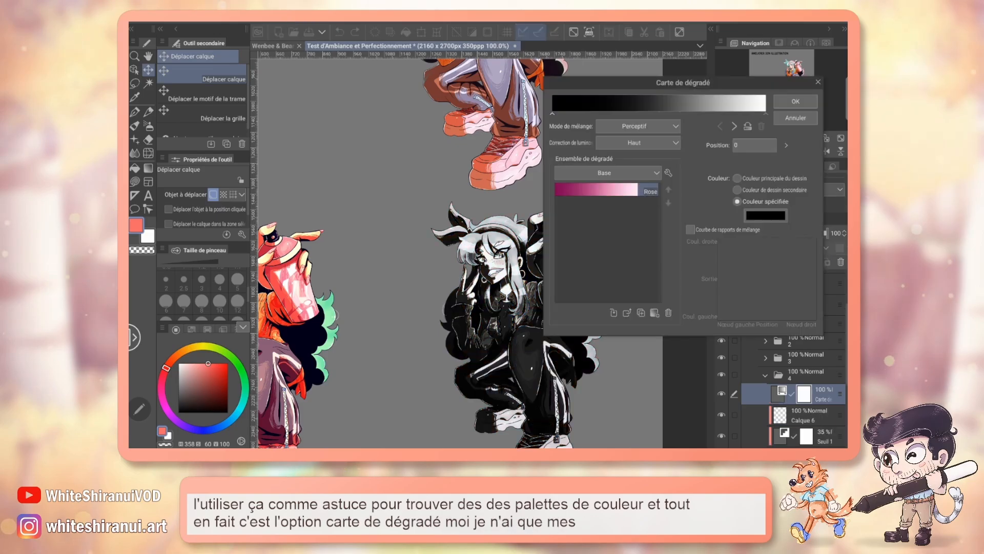
Step: Try the Rose gradient from the Base set on the gradient map layer and inspect it on the character
left_click_drag(714, 98, 719, 104)
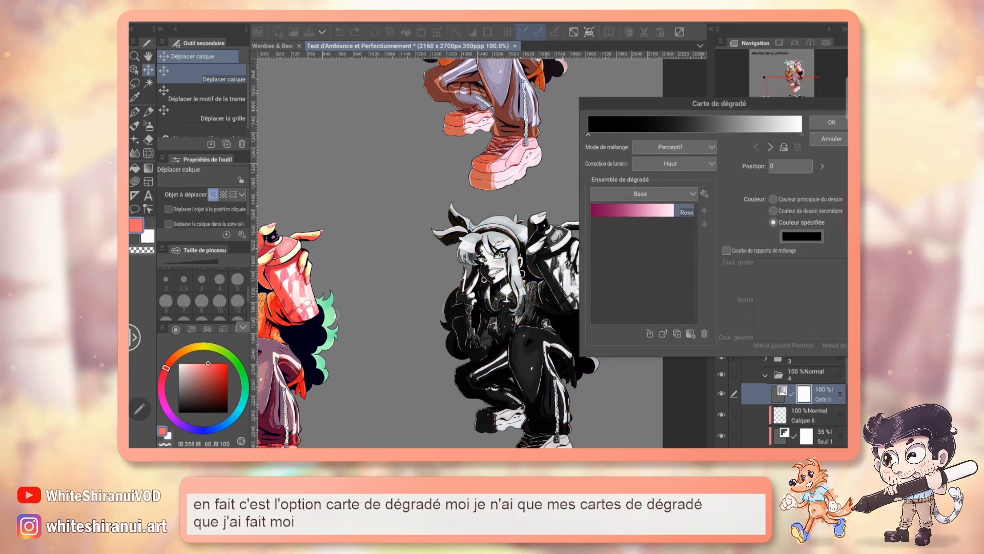
double_click(635, 211)
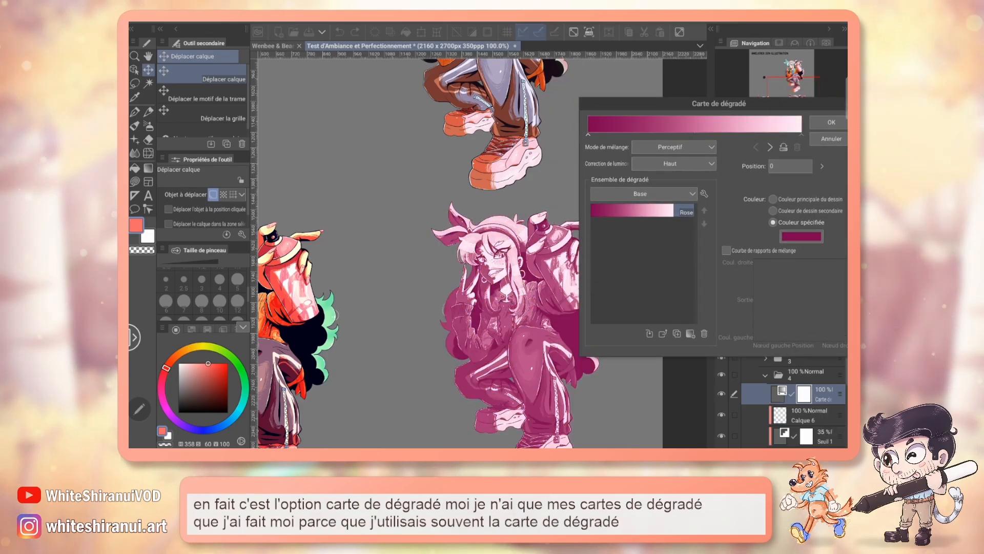
left_click_drag(682, 107, 326, 167)
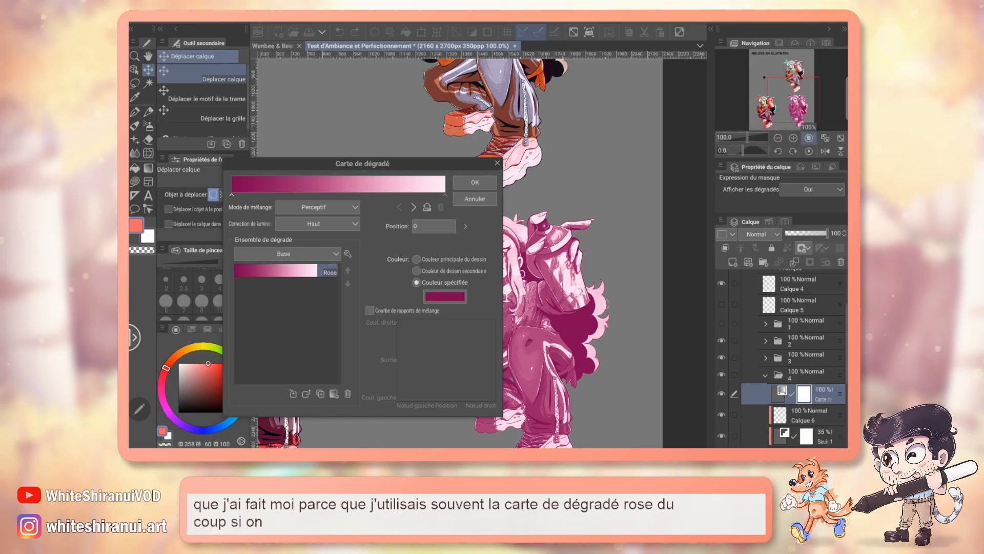
scroll(563, 246, "up", 2)
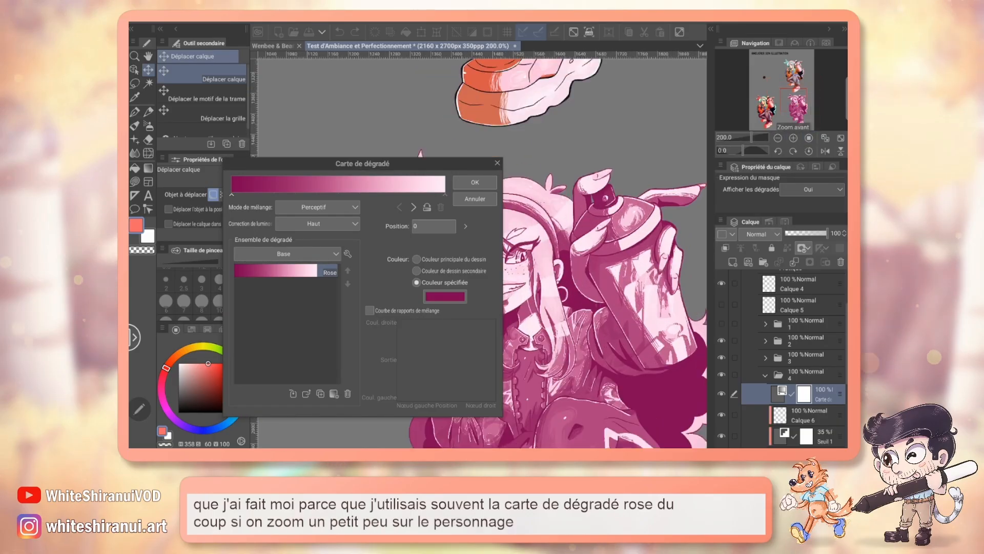
left_click_drag(635, 359, 569, 207)
left_click_drag(396, 165, 763, 197)
left_click_drag(803, 111, 804, 105)
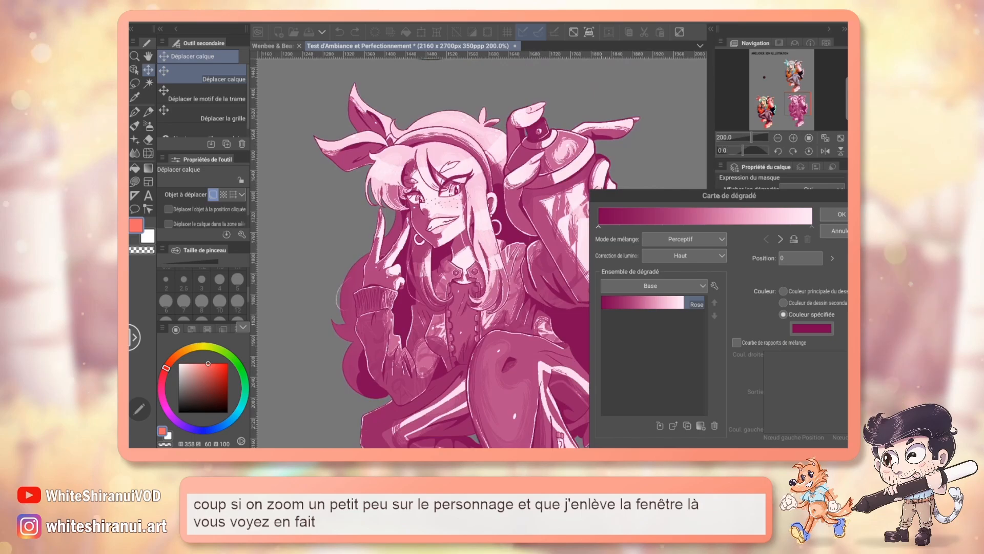
left_click_drag(758, 196, 744, 157)
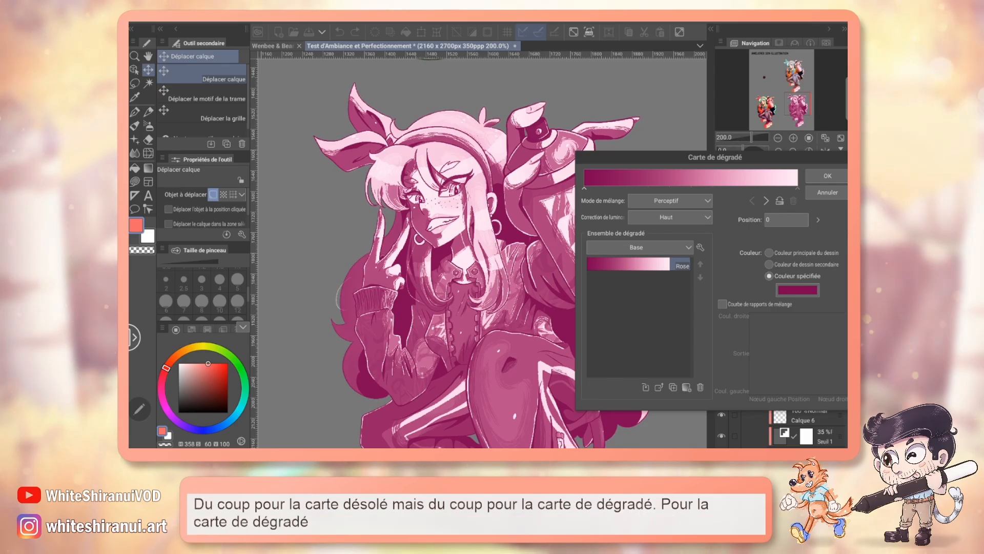
left_click_drag(715, 157, 709, 148)
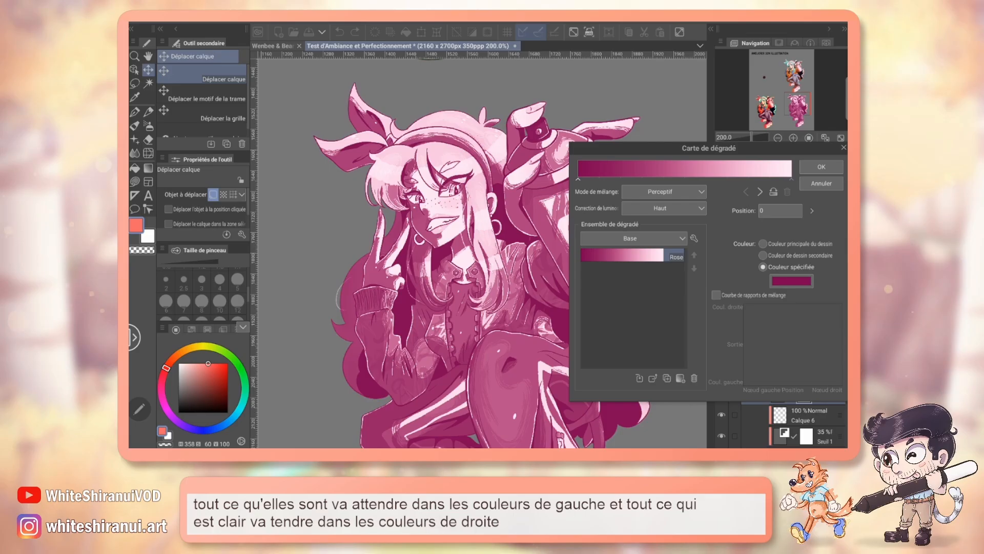
Step: Try moving the gradient's light node to position 41 and its dark node to 28, and return both to the ends
left_click_drag(792, 179, 666, 179)
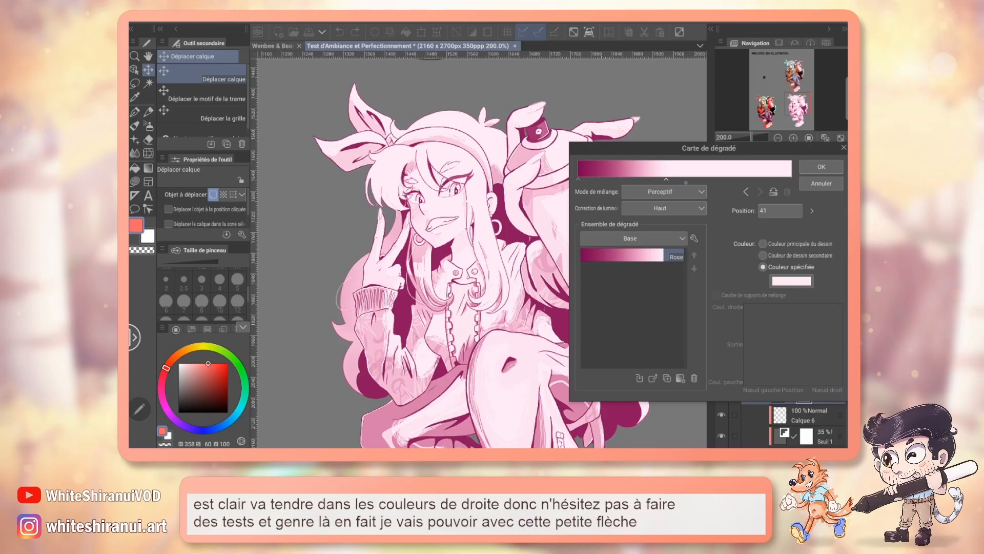
left_click_drag(578, 179, 637, 178)
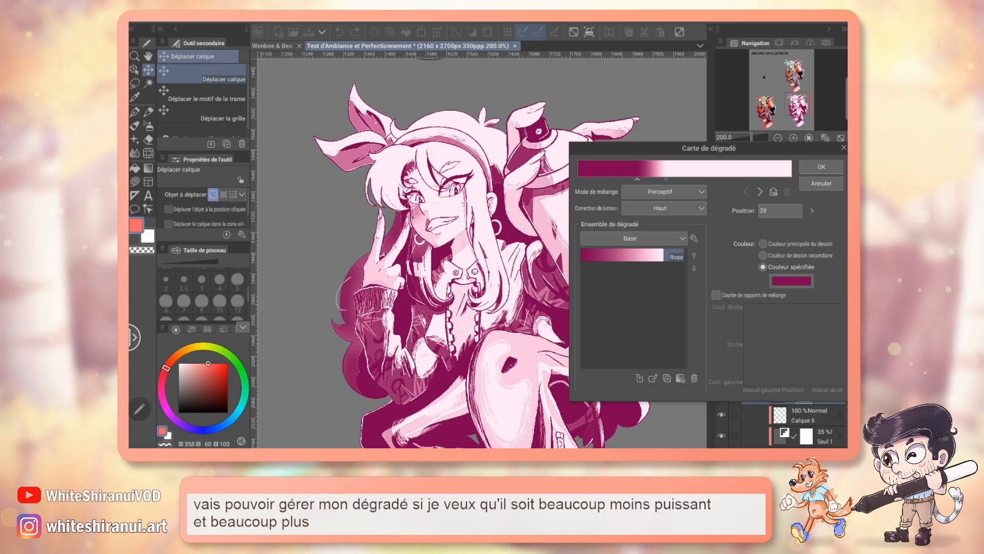
left_click_drag(667, 179, 792, 179)
left_click_drag(637, 179, 578, 179)
Step: Try the rouge, jaune, bleu and violet gradients of the Nuance sombre set on the character
left_click(633, 239)
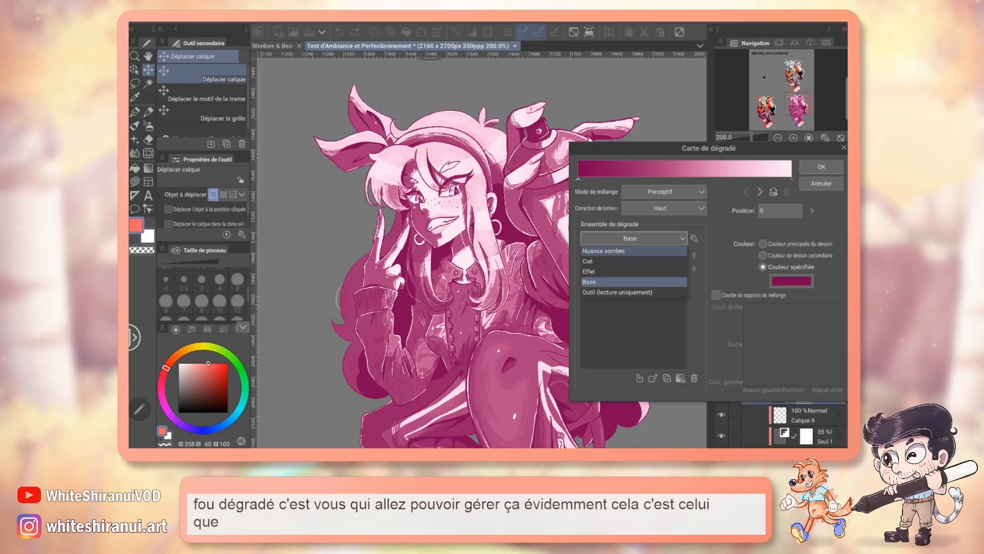
left_click(603, 251)
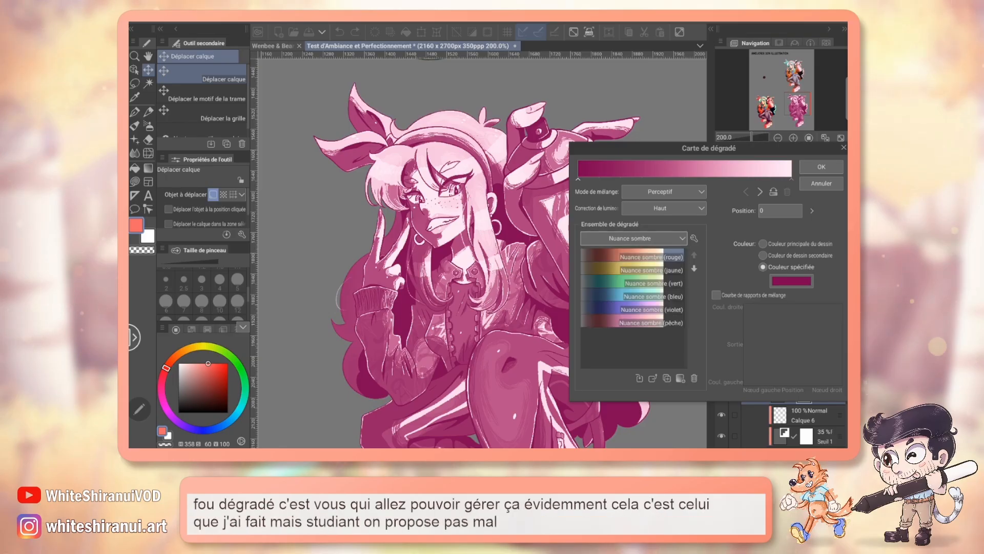
double_click(631, 256)
left_click_drag(709, 148, 728, 134)
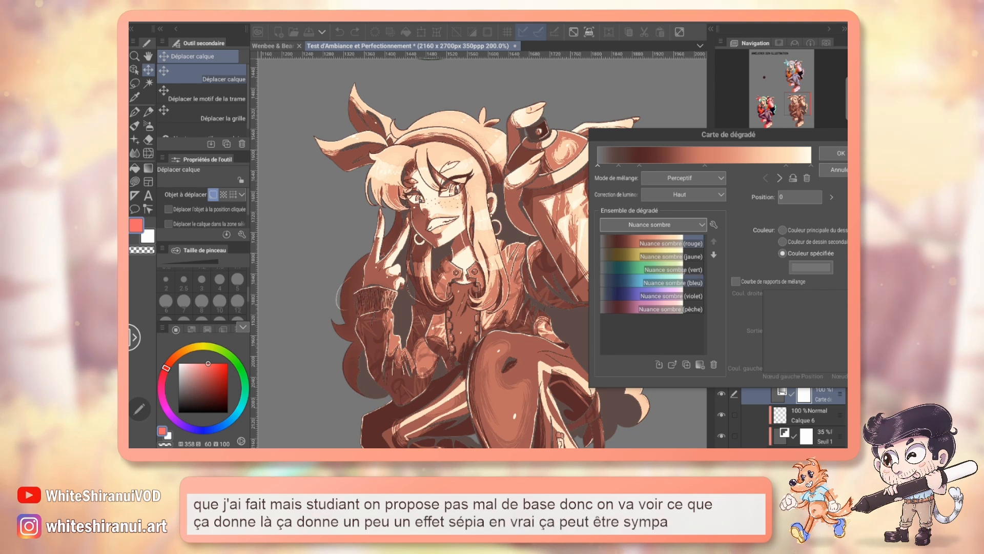
double_click(685, 256)
double_click(685, 283)
left_click(685, 297)
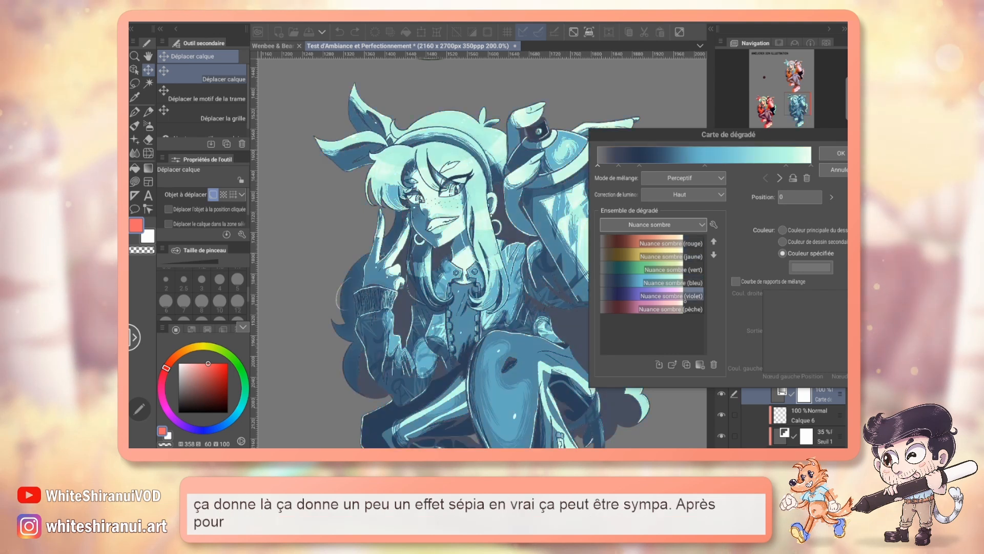
double_click(684, 297)
Step: Switch to the Ciel gradient set and try its Coucher de soleil and Coucher de soleil (violet) gradients
left_click(688, 224)
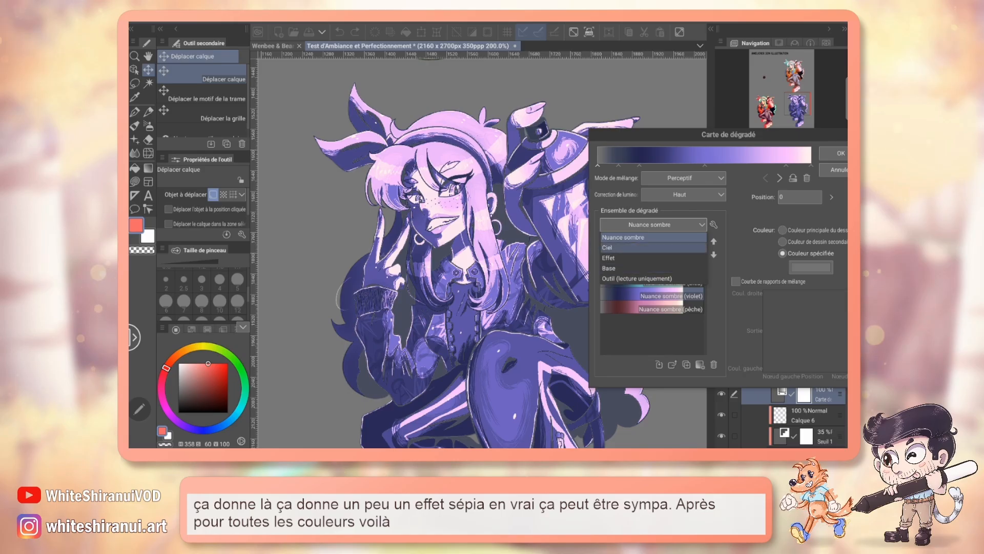
left_click(649, 243)
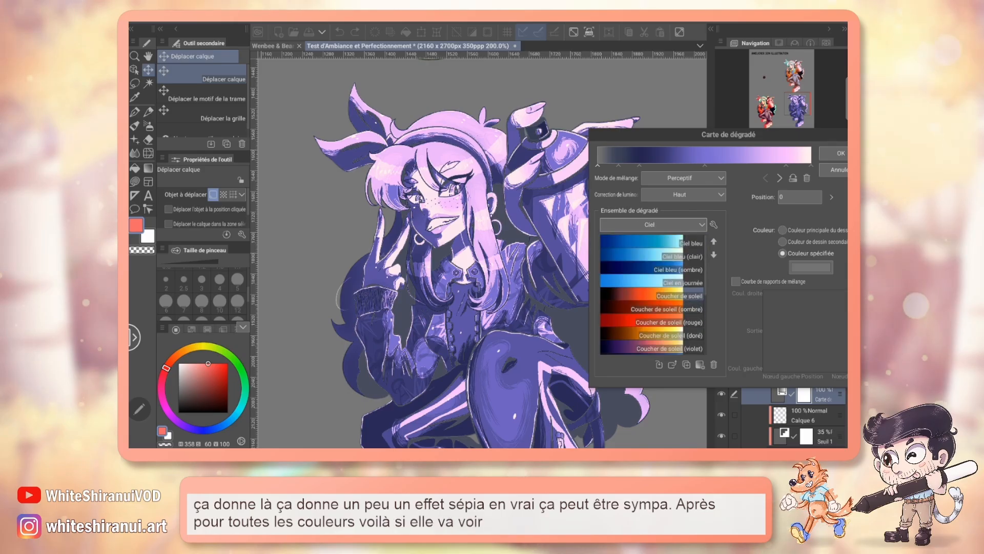
double_click(645, 310)
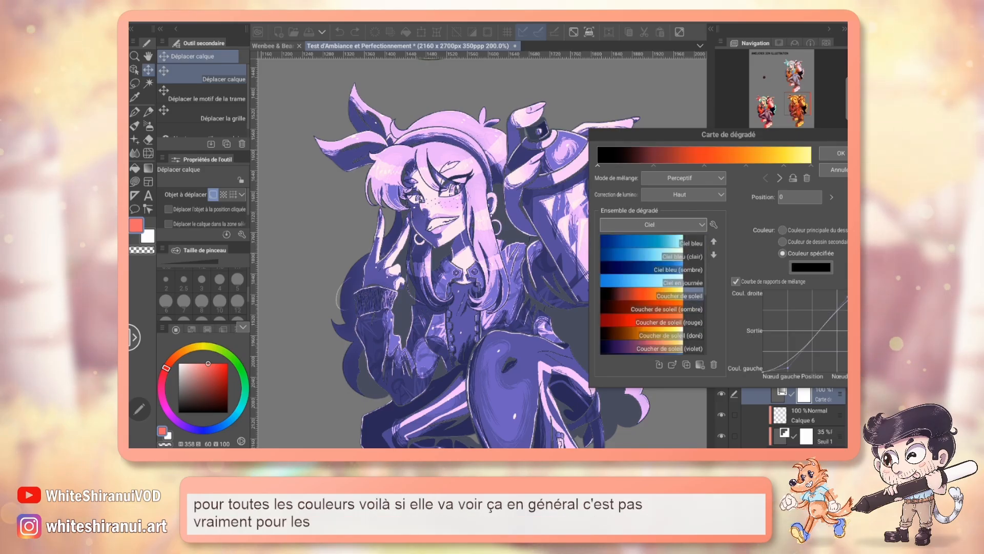
mouse_move(728, 135)
left_mouse_down()
mouse_move(743, 147)
mouse_move(736, 143)
left_mouse_up()
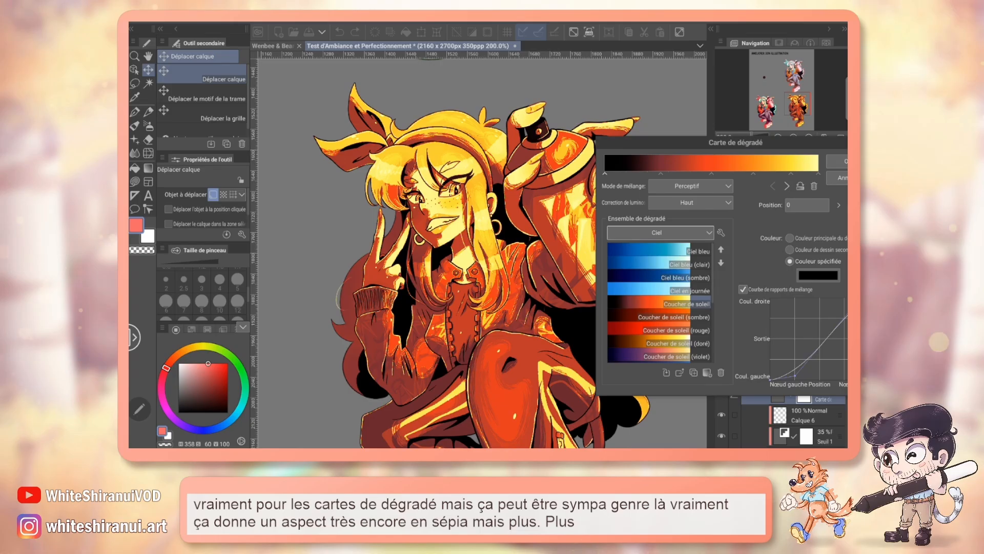
double_click(659, 355)
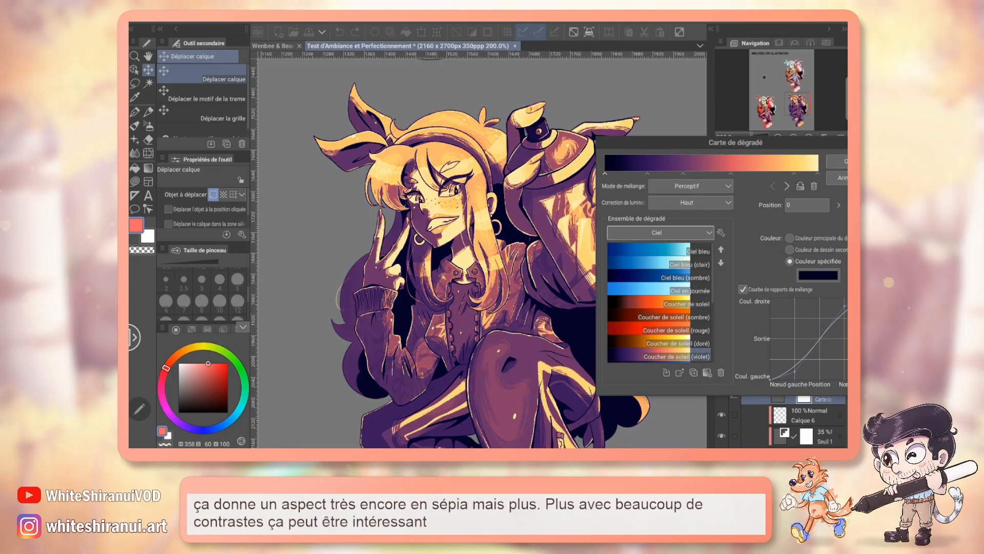
left_click_drag(735, 143, 755, 153)
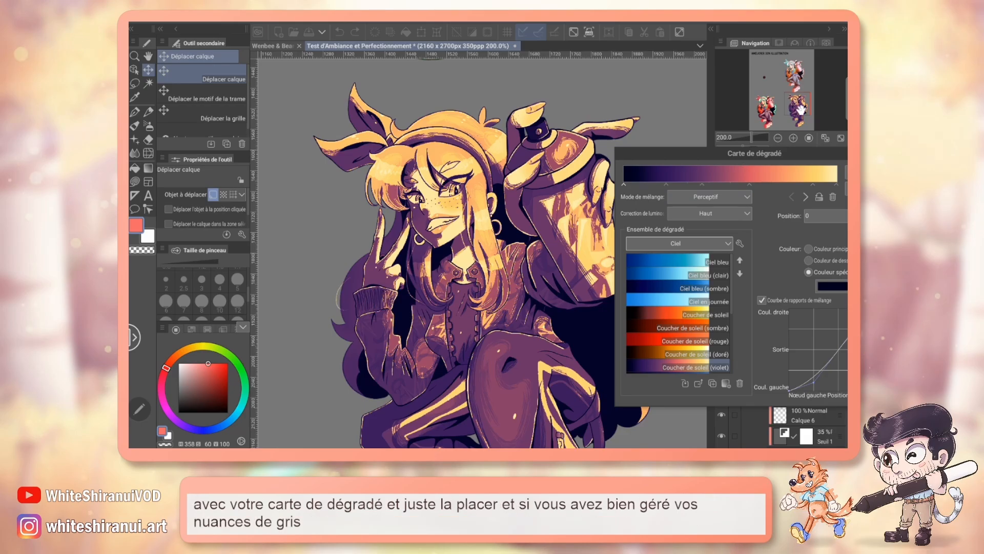
mouse_move(799, 107)
left_mouse_down()
mouse_move(802, 122)
mouse_move(800, 111)
left_mouse_up()
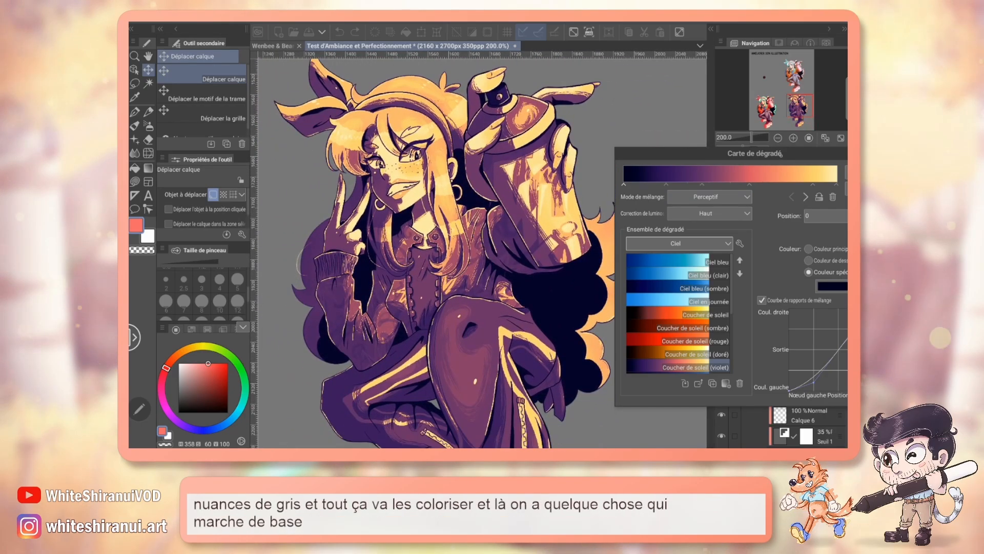
left_click_drag(778, 153, 757, 139)
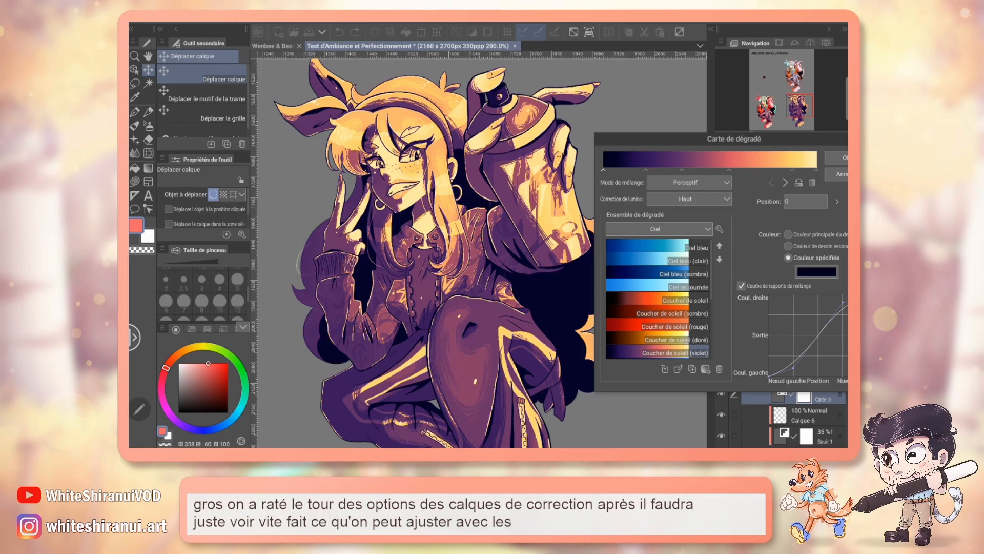
Step: Try Ciel de nuit (violet), apply the Lever de soleil (violet) gradient to the gradient map layer instead, and save the illustration
scroll(666, 326, "down", 4)
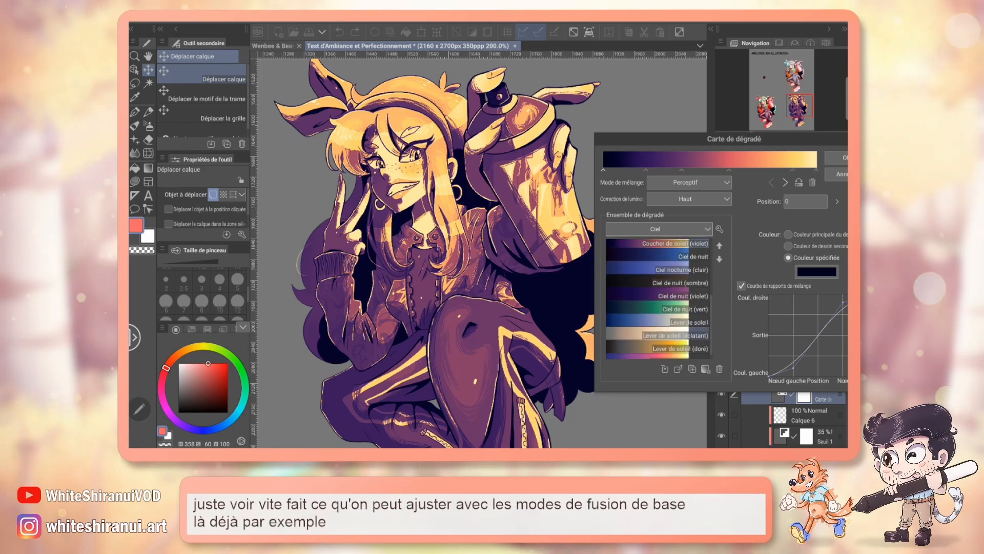
left_click(671, 295)
scroll(666, 308, "down", 1)
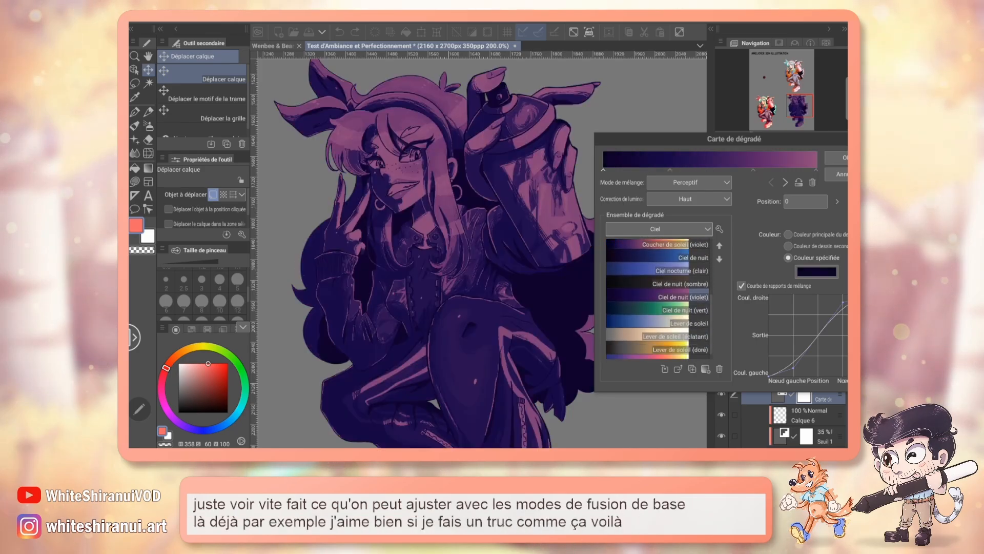
left_click(692, 352)
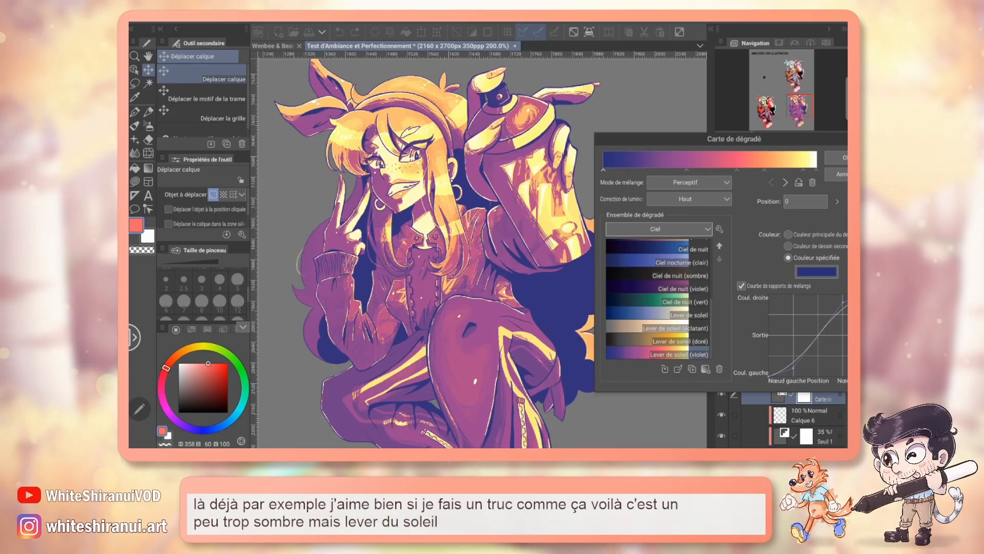
left_click_drag(770, 142, 695, 135)
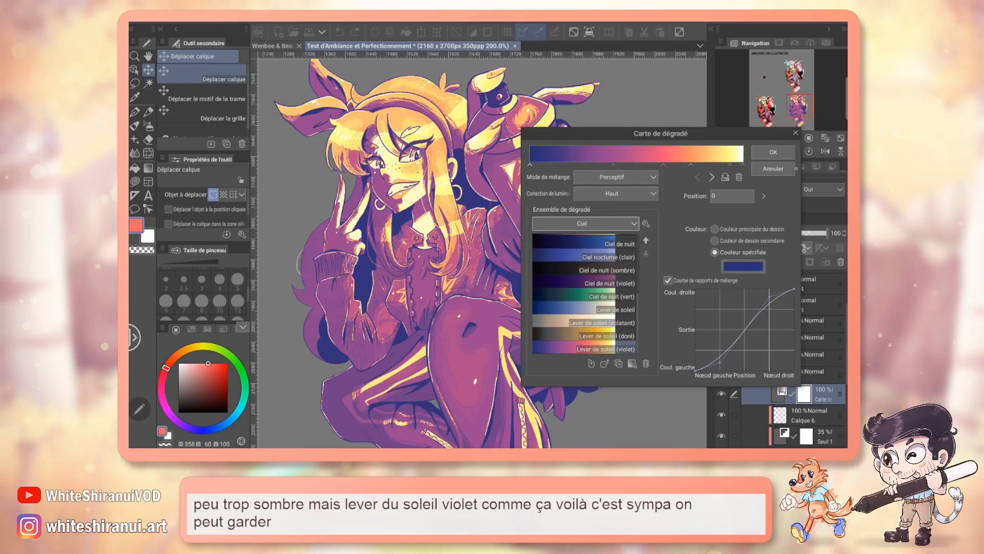
left_click(772, 152)
key("ctrl+s")
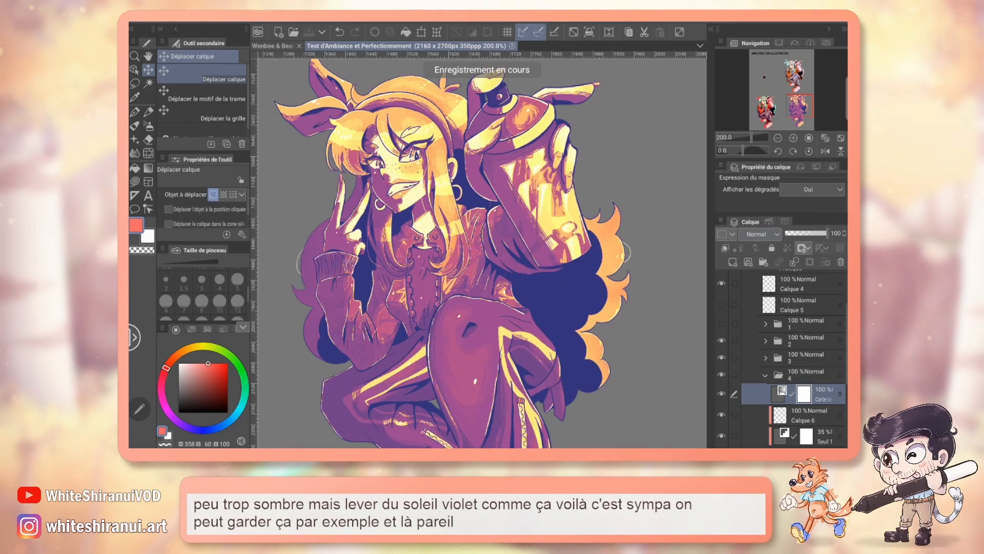
Step: Clip the gradient map layer to the layer below, try Incrustation on it, and set it to Produit at 60% opacity
left_click(758, 233)
left_click(768, 139)
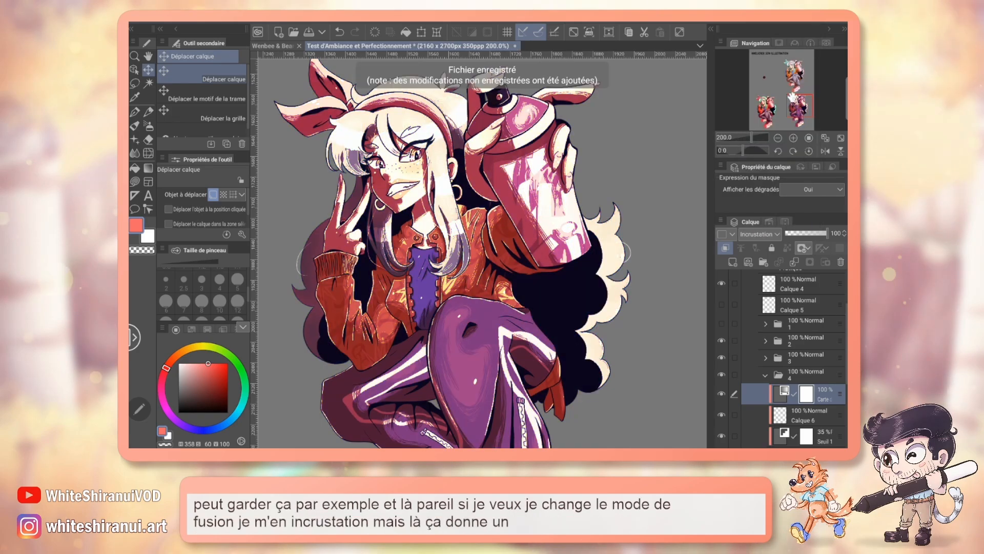
left_click_drag(793, 98, 796, 105)
left_click(810, 233)
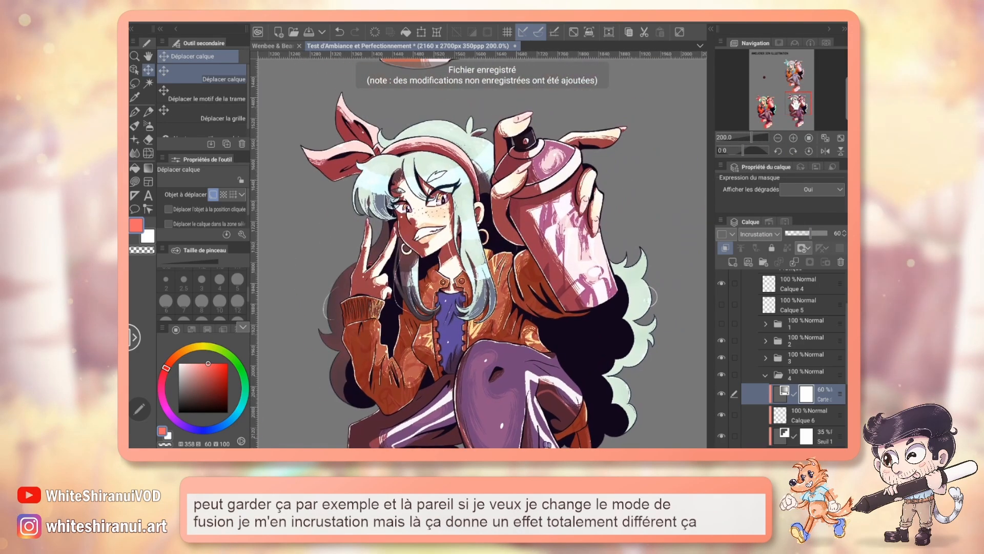
left_click(759, 234)
left_click(759, 37)
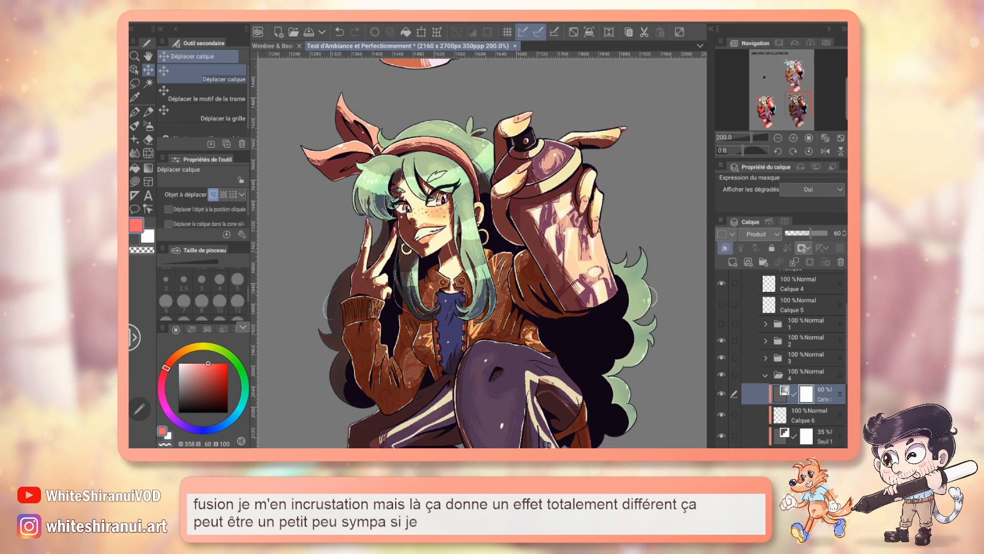
Step: Set the gradient map layer's opacity to 100% in Produit mode and collapse folder 4
left_click(826, 233)
left_click_drag(421, 287, 476, 235)
left_click(763, 234)
scroll(775, 224, "down", 4)
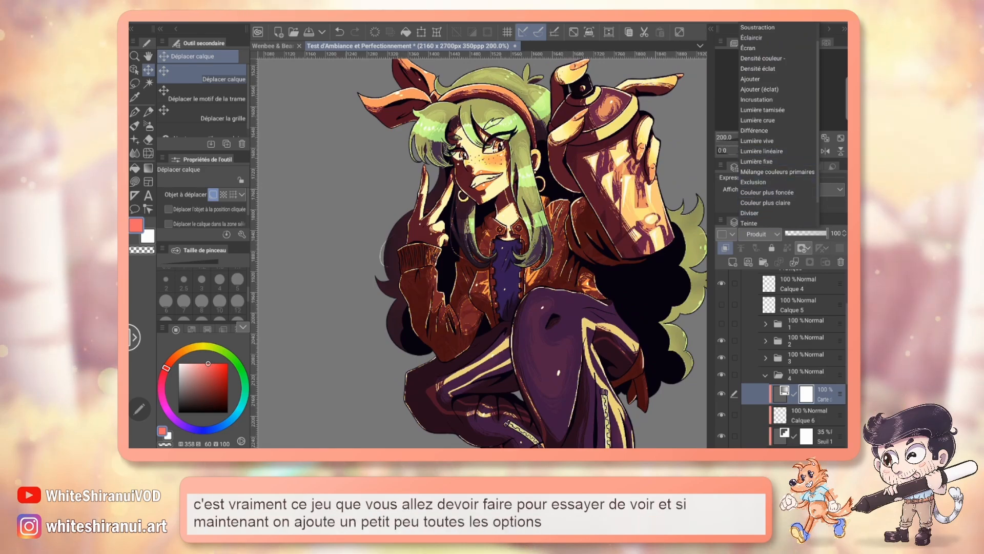
left_click(765, 374)
left_click(765, 375)
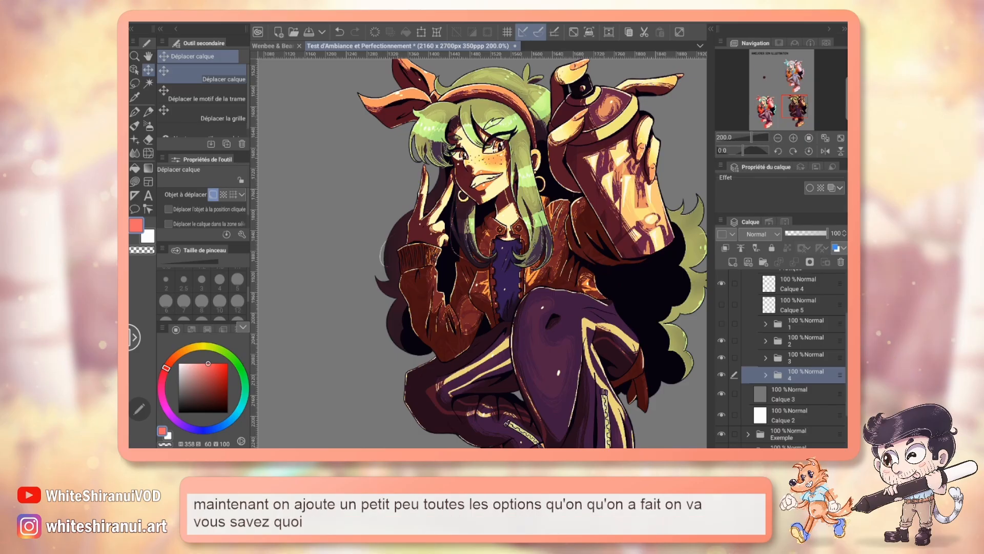
Step: Add a Luminosité/contraste correction layer above all Copie in folder 1 with brightness -6 and contrast 20, and clip it to the layer below
left_click_drag(794, 106, 766, 70)
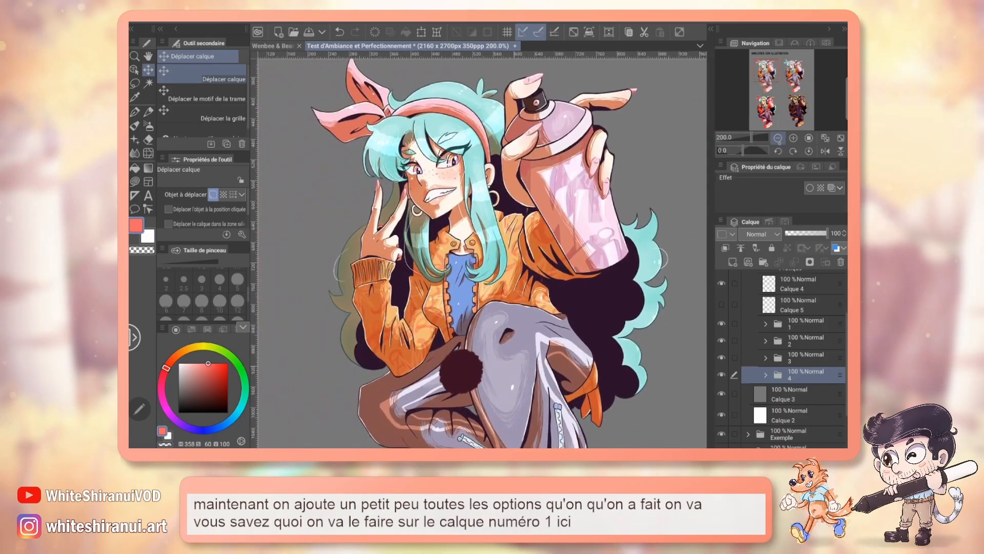
left_click(777, 138)
left_click(765, 323)
left_click(807, 342)
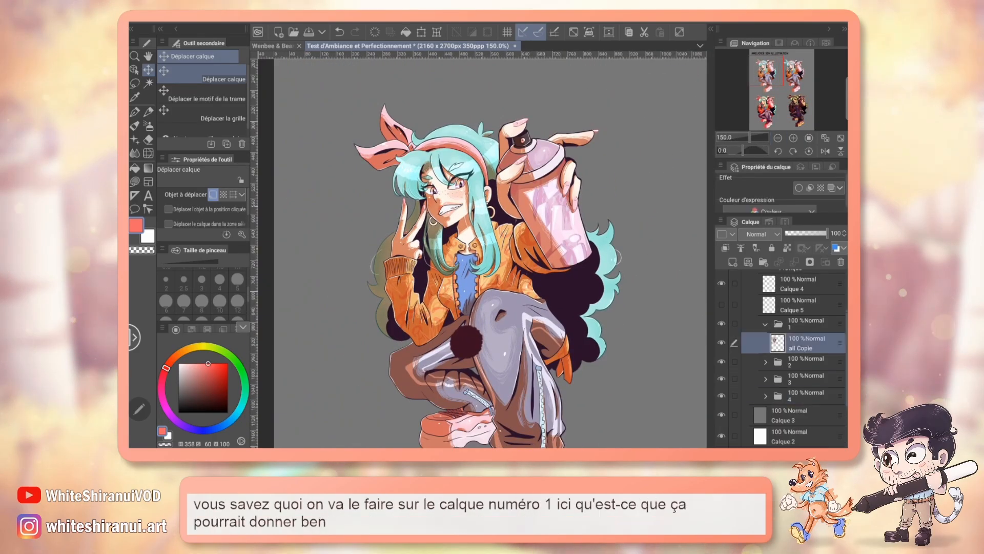
left_click(298, 23)
mouse_move(359, 49)
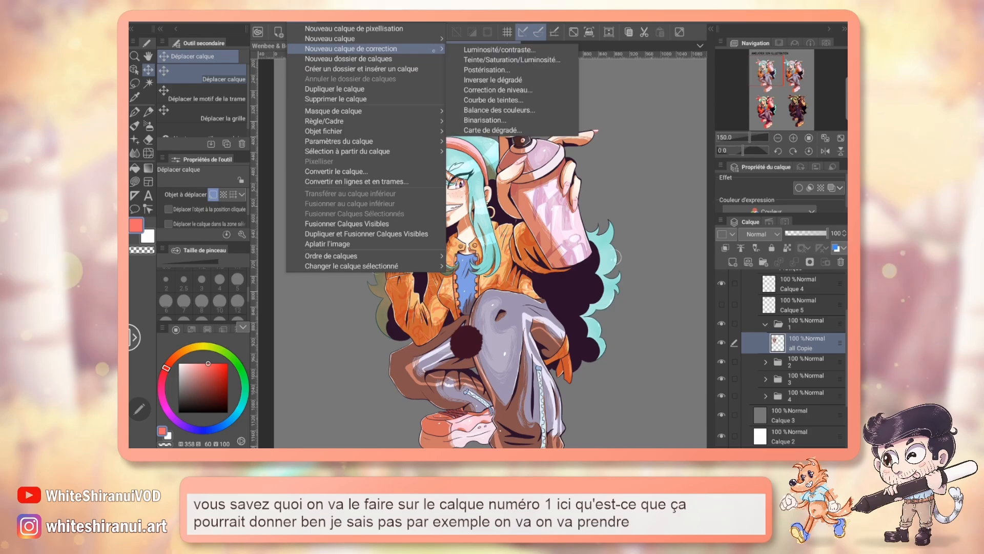
left_click(516, 50)
left_click(709, 283)
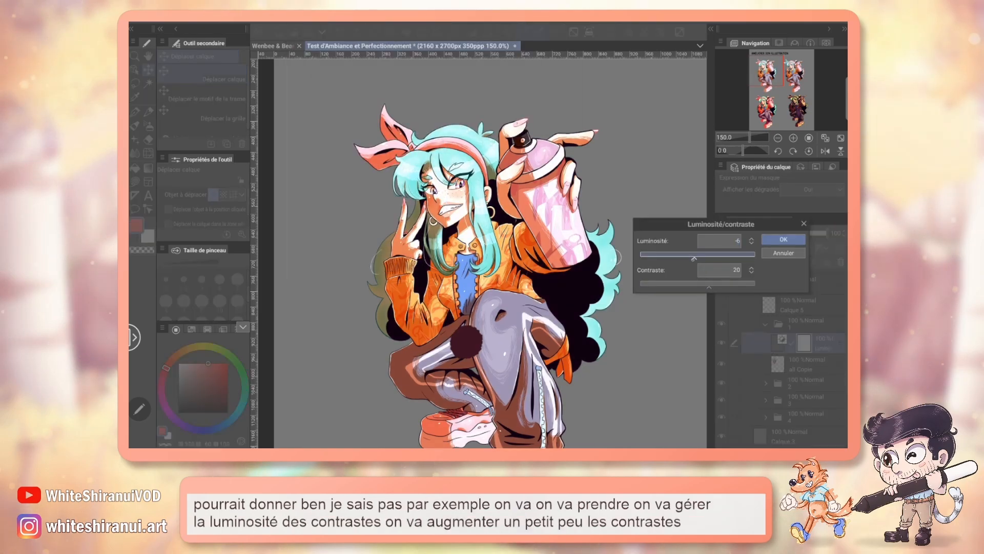
left_click(783, 240)
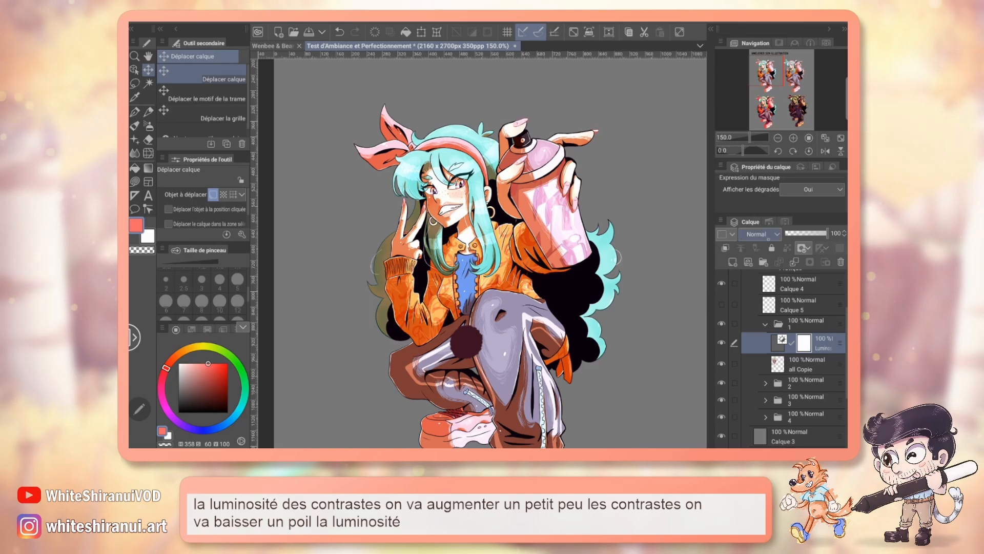
left_click(724, 248)
Step: Add a Teinte/Saturation/Luminosité correction layer with a hue of -7 in folder 1, and hide Calque 4
left_click(299, 19)
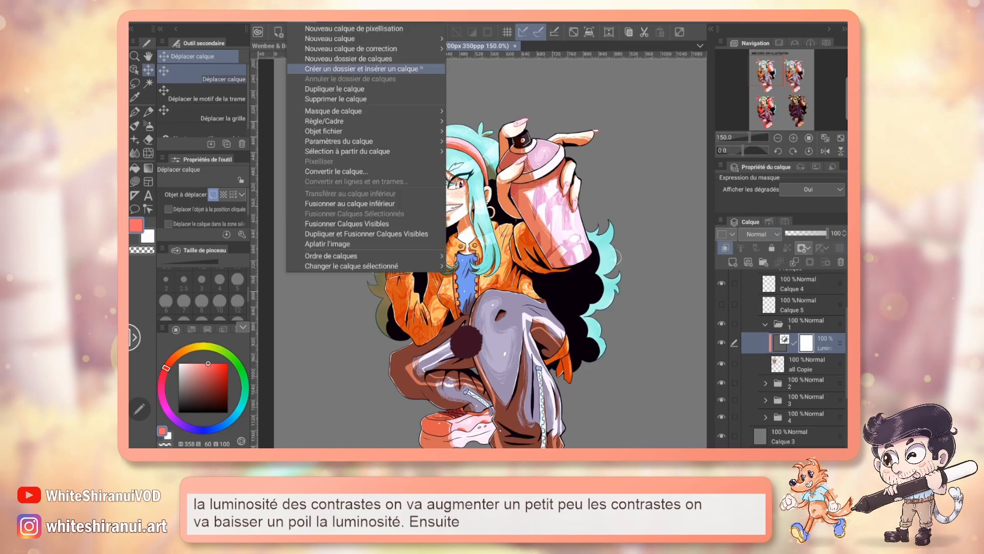
mouse_move(369, 49)
left_click(531, 60)
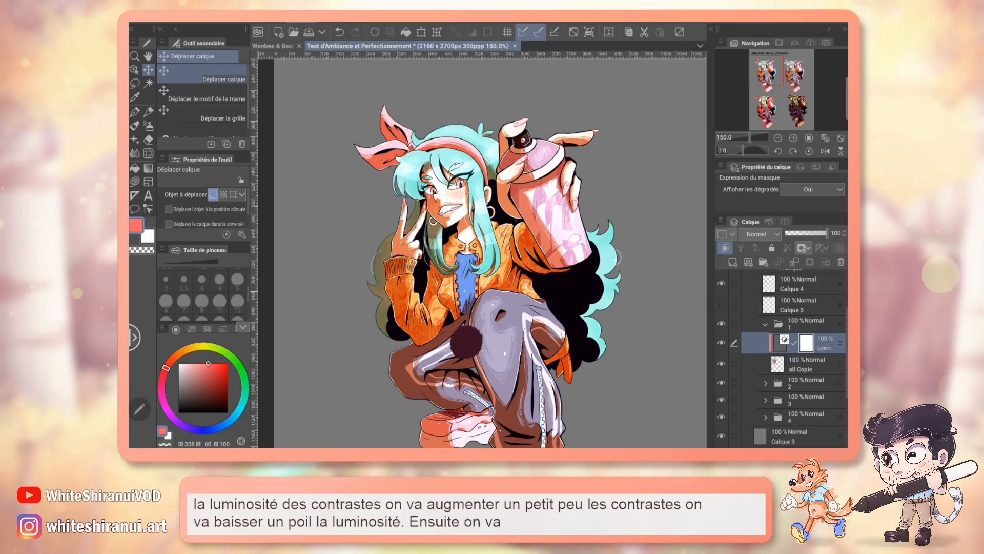
left_click(659, 281)
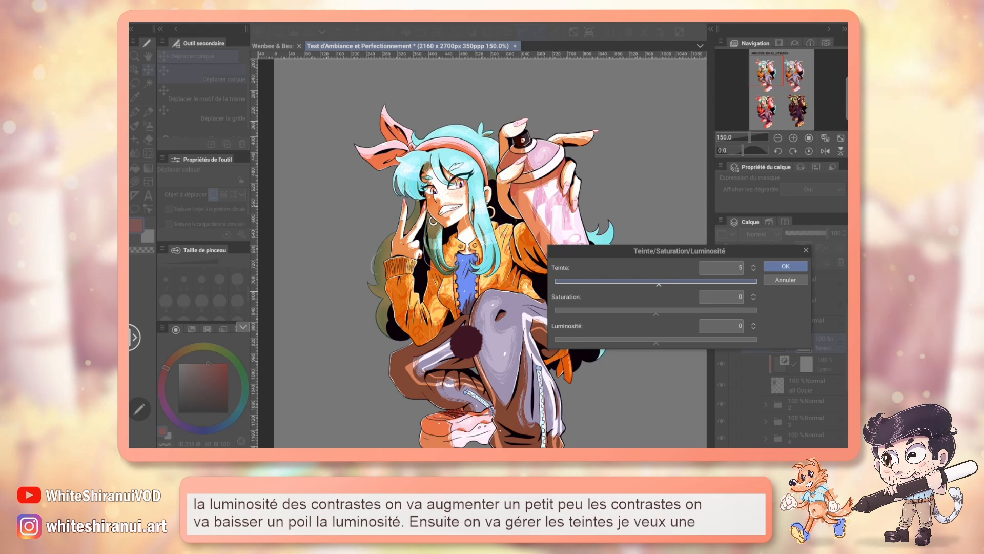
left_click_drag(659, 283, 661, 283)
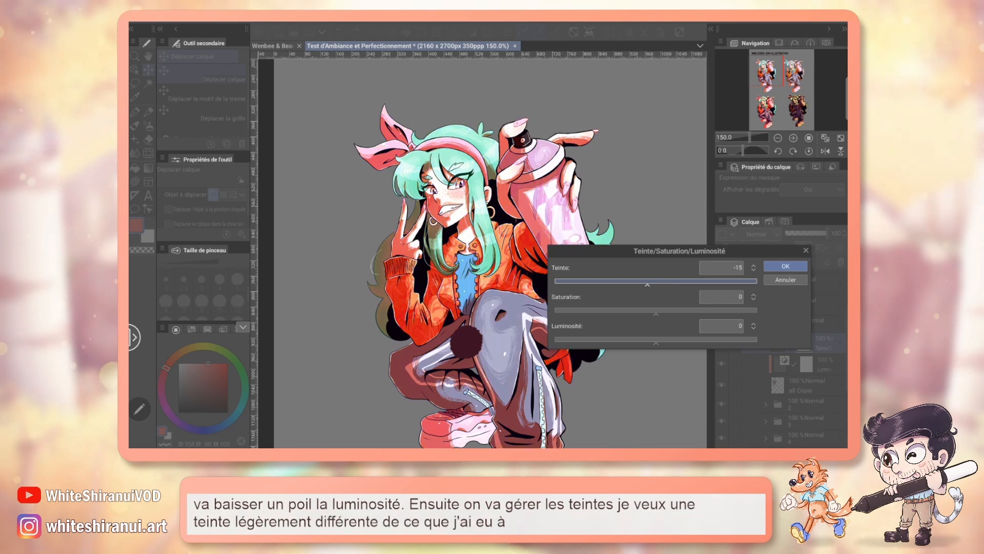
left_click_drag(647, 284, 650, 283)
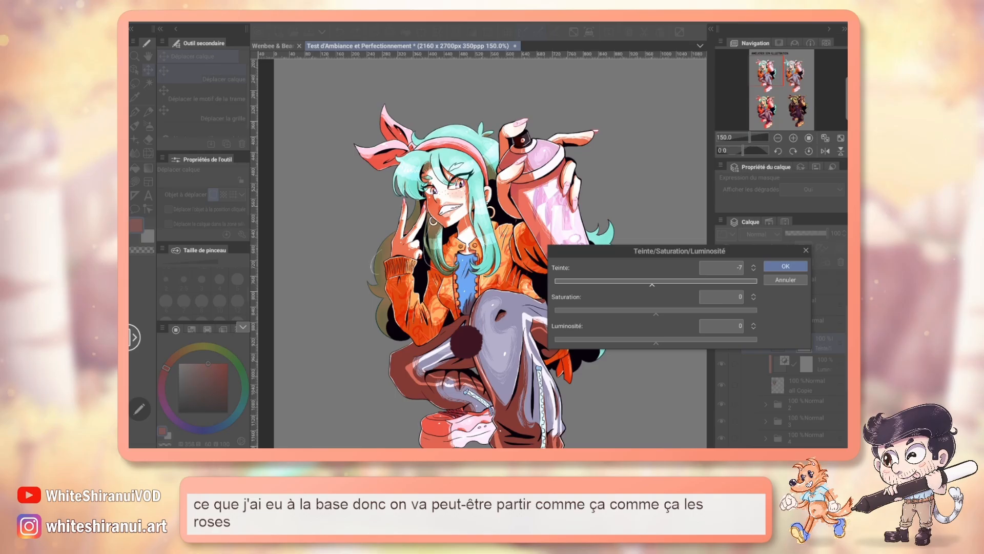
key("Return")
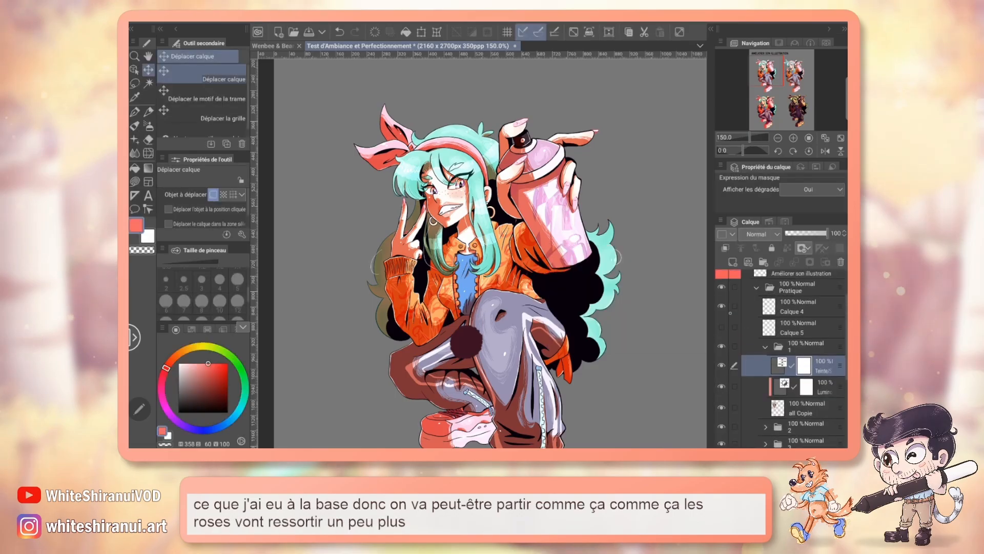
left_click(722, 306)
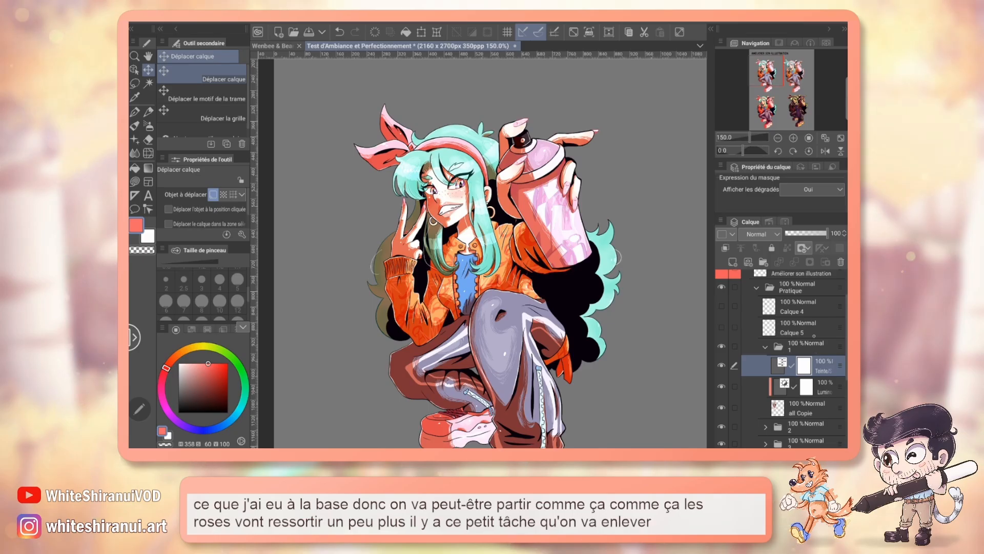
Step: Compare the character's jacket with the hue correction on and off, and clip the correction to the layer below
left_click(722, 365)
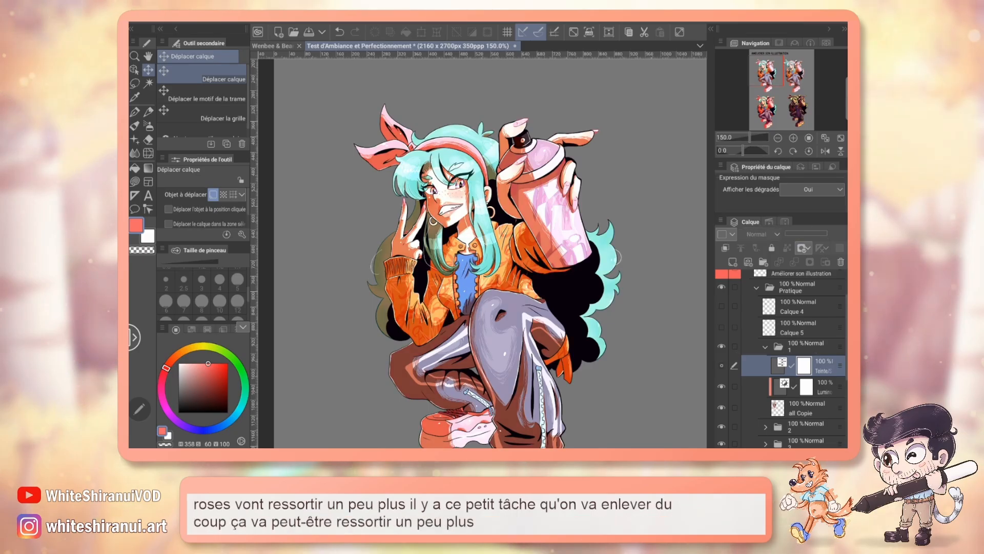
left_click(721, 365)
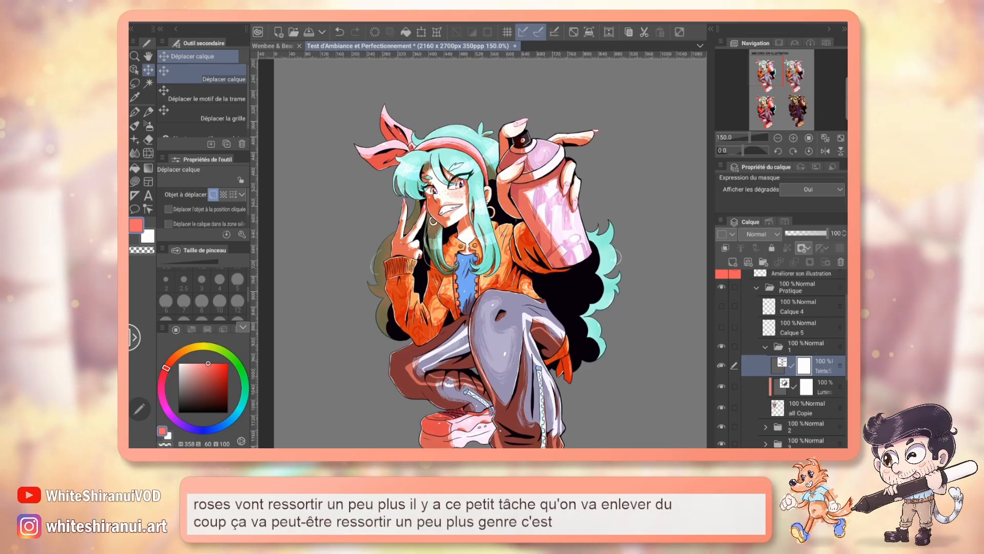
left_click(721, 365)
left_click(721, 365)
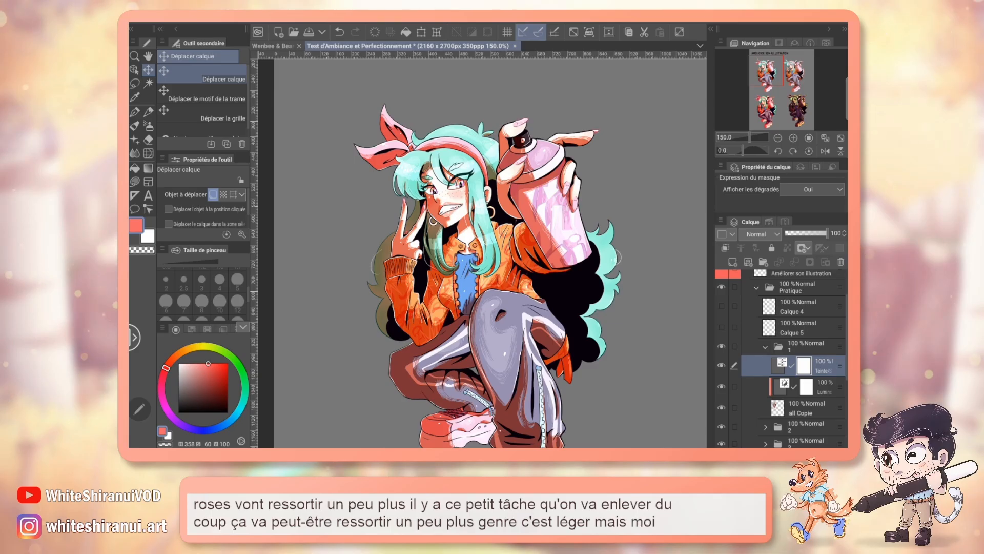
left_click(716, 365)
left_click(717, 365)
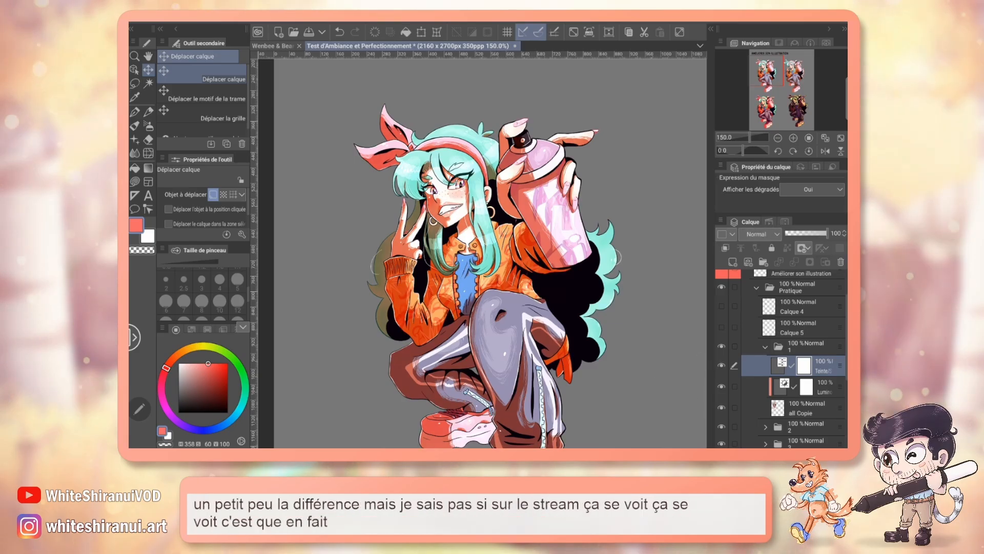
left_click(793, 138)
left_click(793, 138)
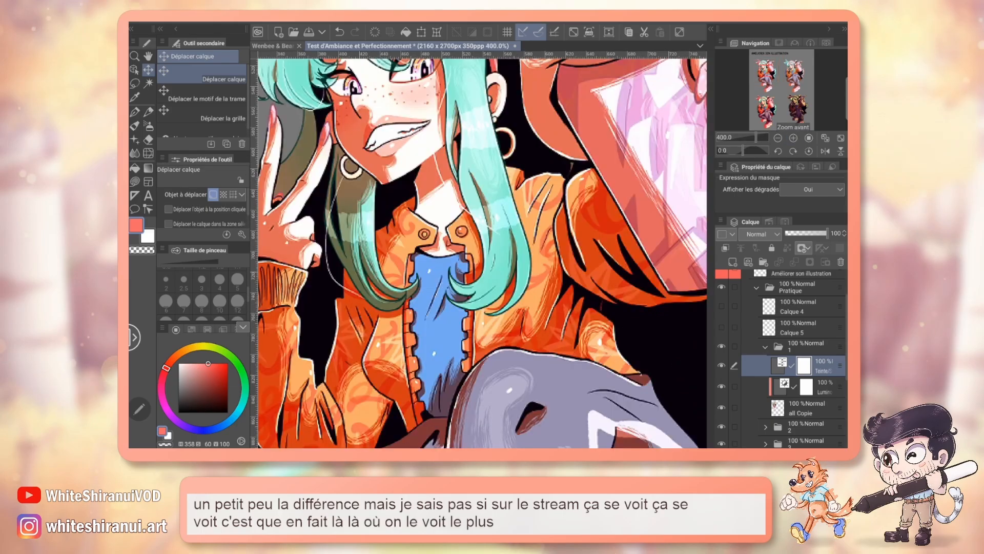
left_click(718, 367)
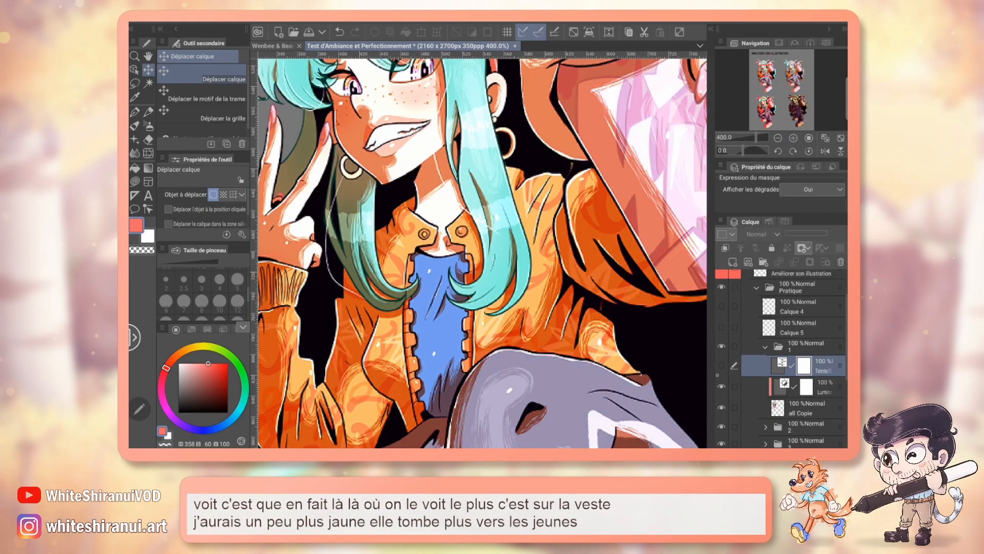
left_click(720, 366)
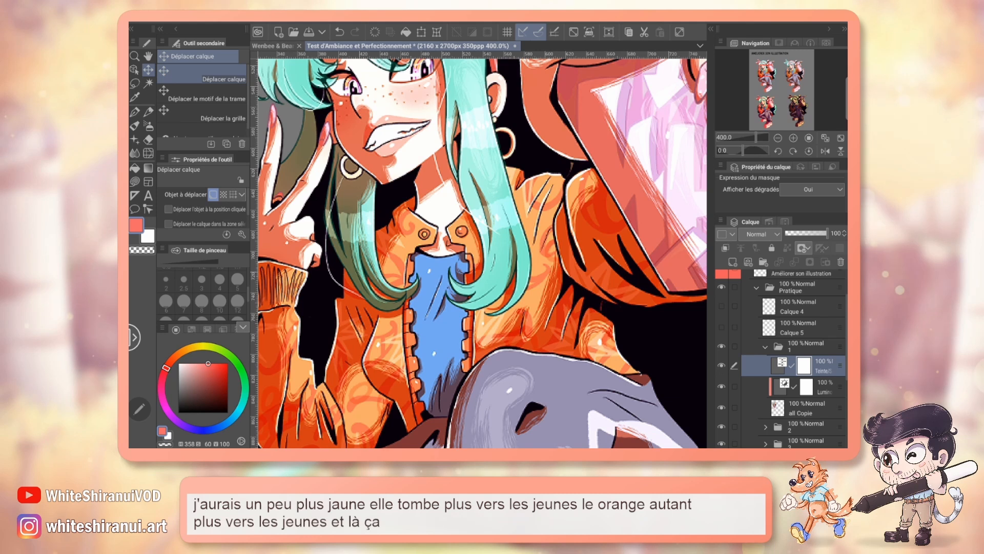
left_click(778, 138)
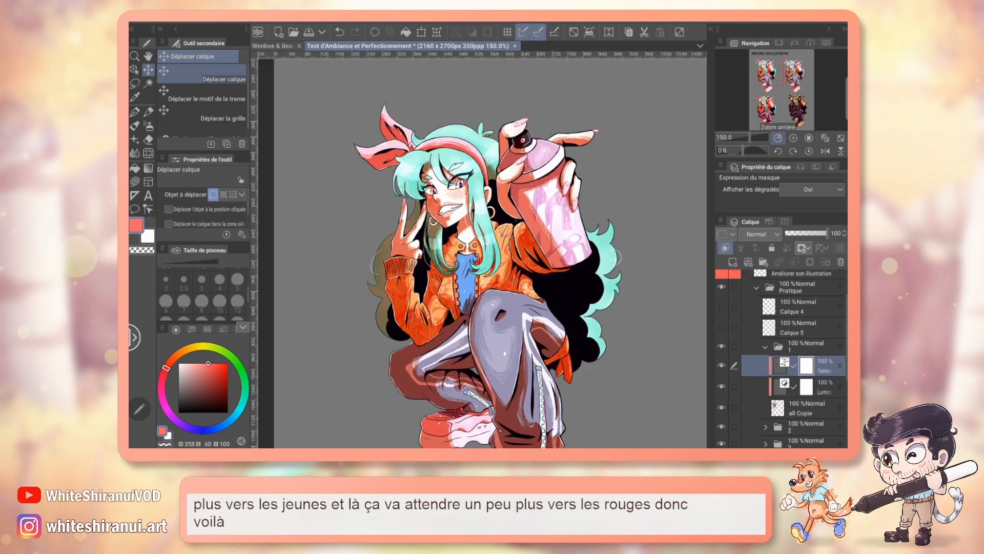
Step: Add a Correction de niveau layer above the hue correction and raise the Rouge channel's output black point, keeping its output white point at maximum
left_click(299, 19)
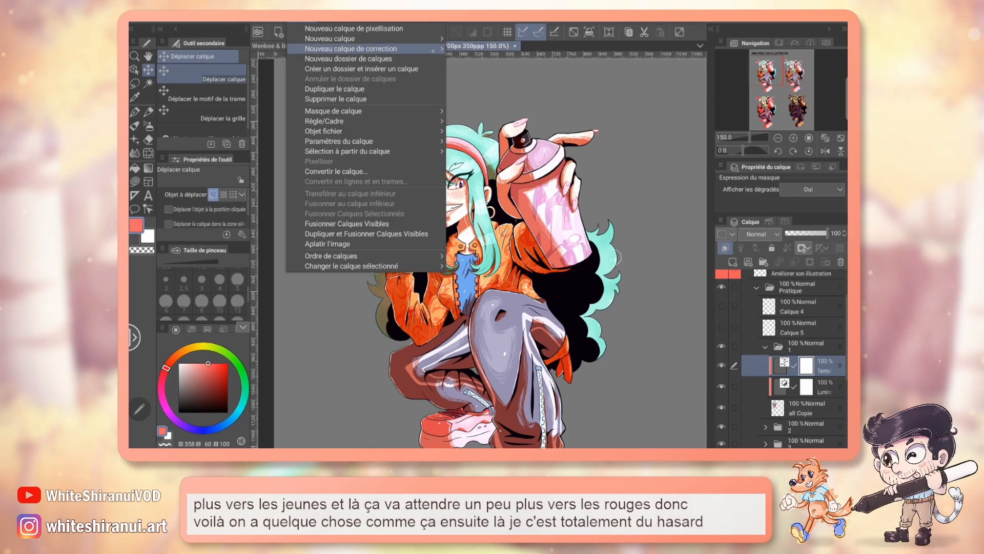
mouse_move(436, 49)
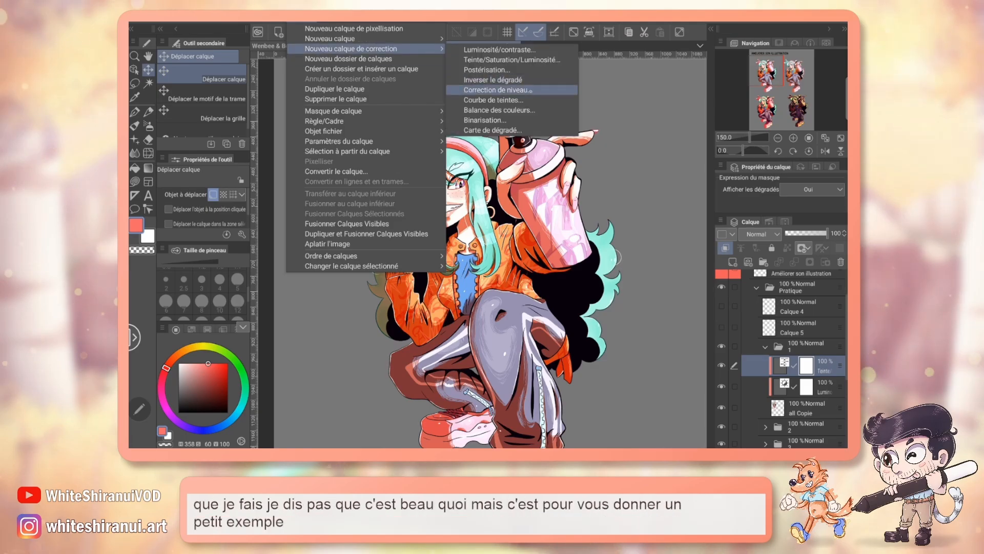
left_click(513, 90)
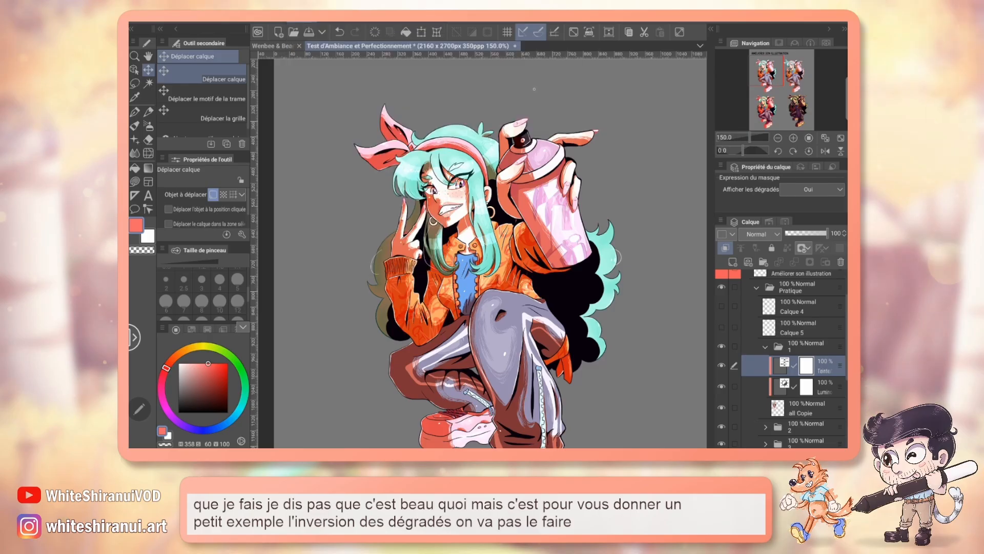
left_click(587, 137)
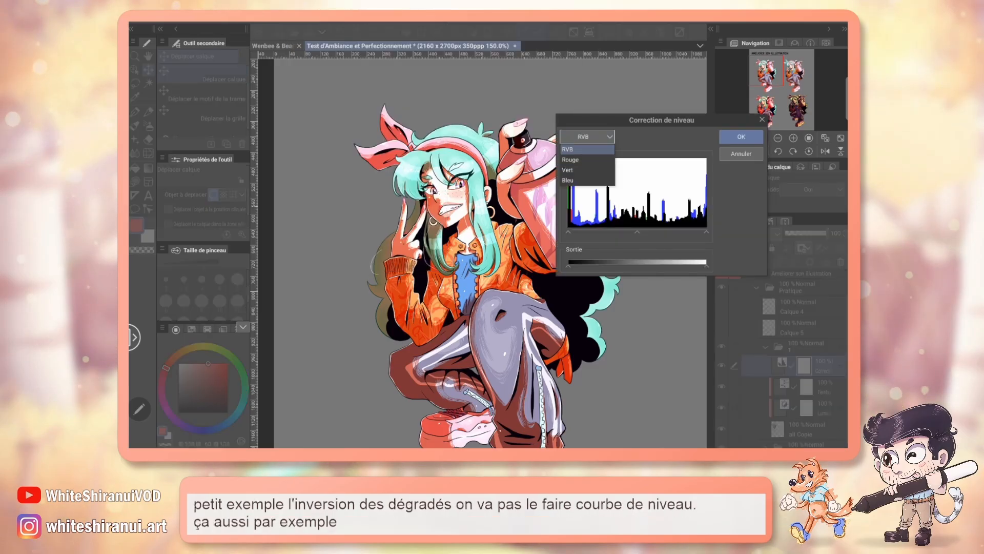
left_click(570, 159)
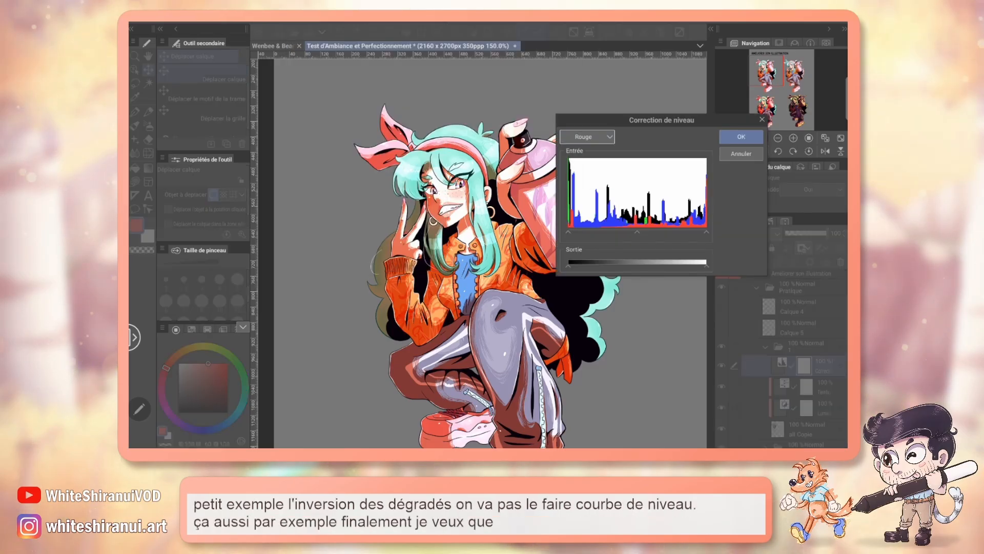
left_click_drag(586, 266, 590, 267)
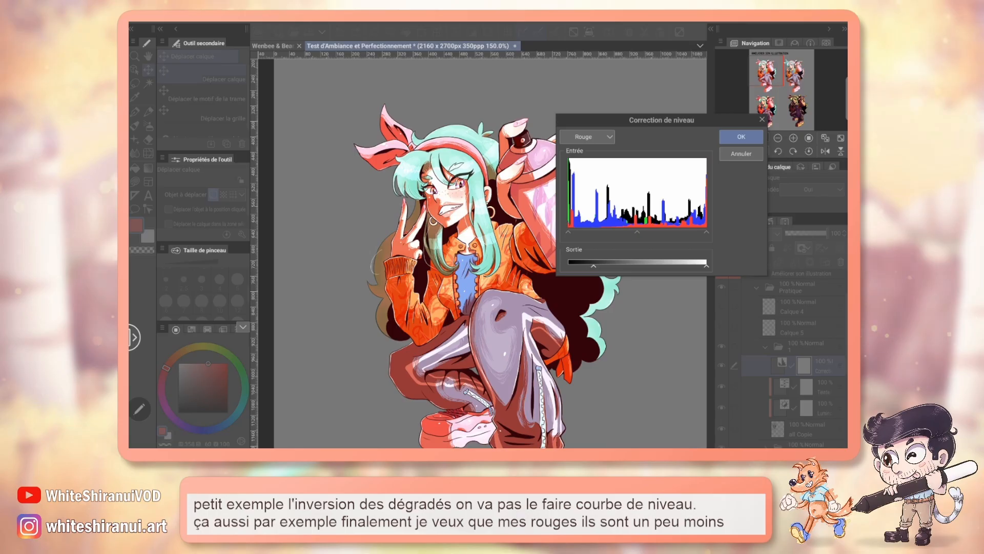
left_click_drag(662, 120, 679, 119)
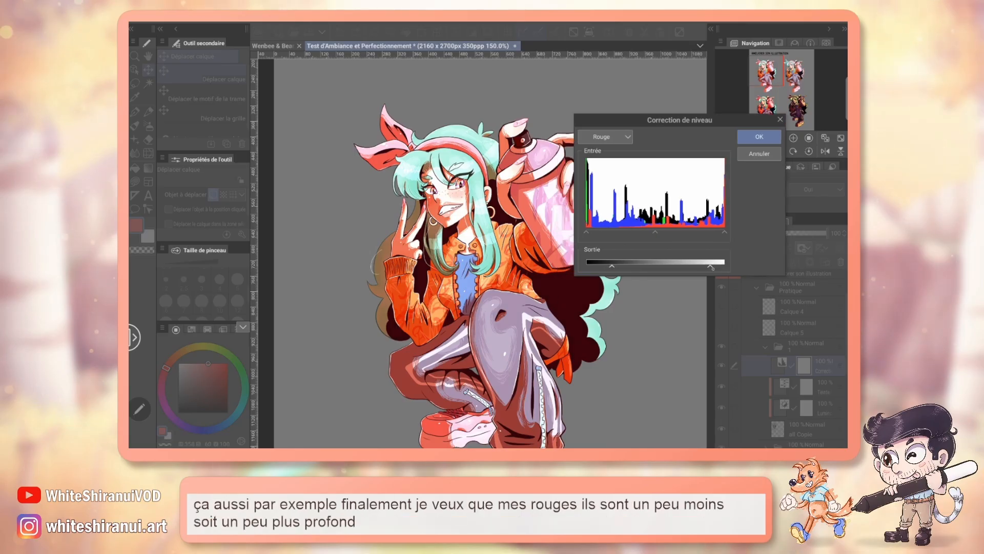
left_click_drag(709, 266, 734, 263)
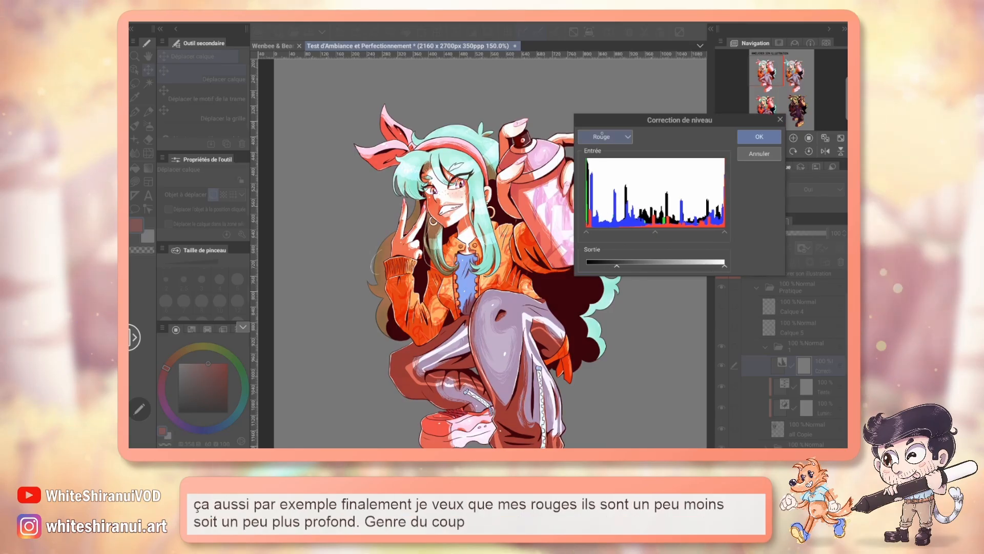
Step: Slightly lower the Vert channel's output white point and apply the level correction
left_click(604, 136)
left_click(597, 173)
left_click_drag(724, 265, 716, 265)
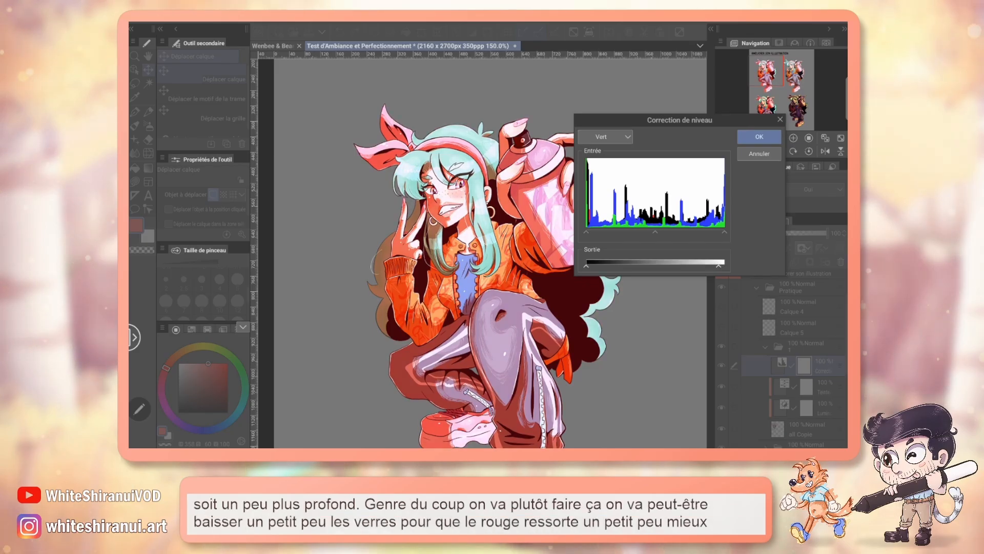
left_click(759, 137)
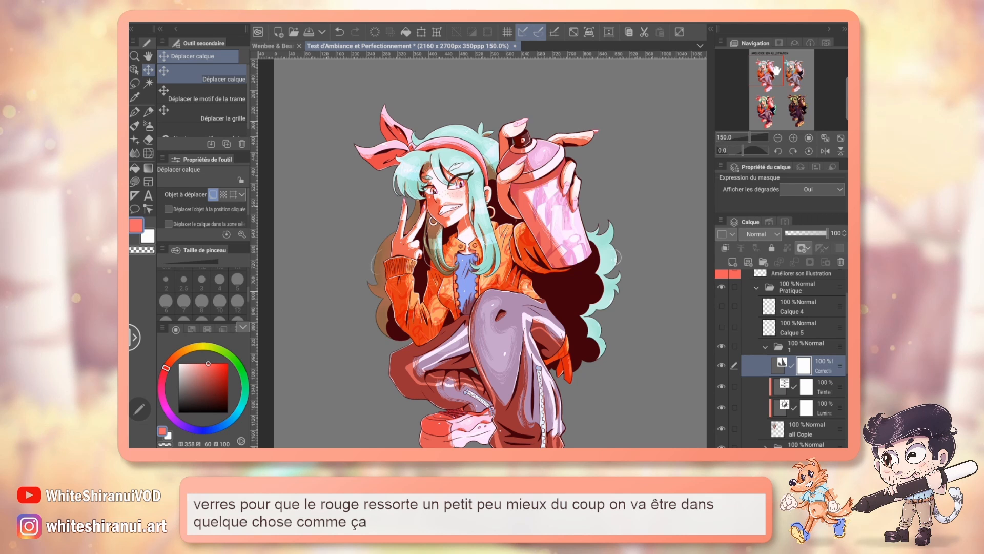
Step: Add a Courbe de teintes correction layer above the level correction, raising the RGB curve's dark tones and lowering its bright tones
left_click_drag(776, 71, 786, 74)
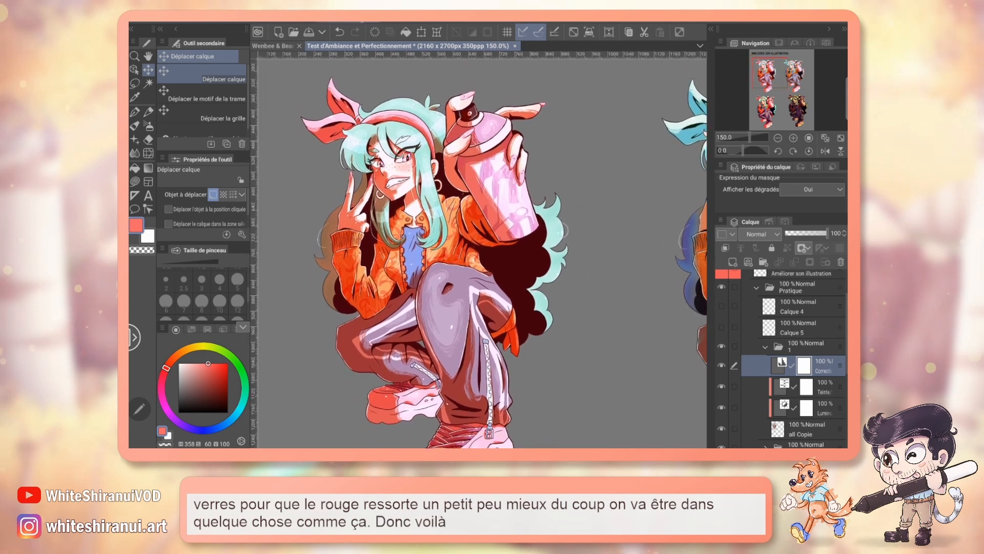
left_click(331, 21)
left_click(294, 22)
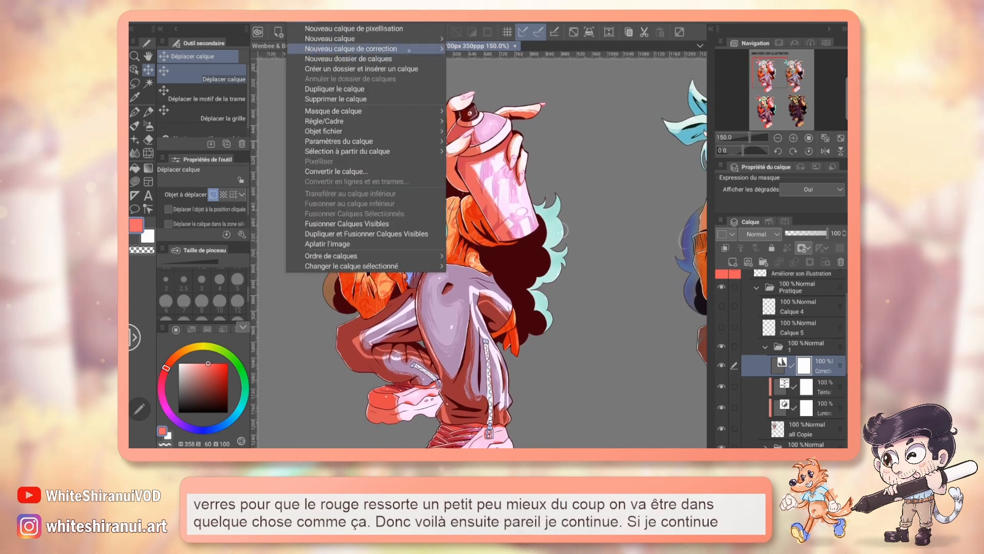
mouse_move(369, 50)
left_click(527, 100)
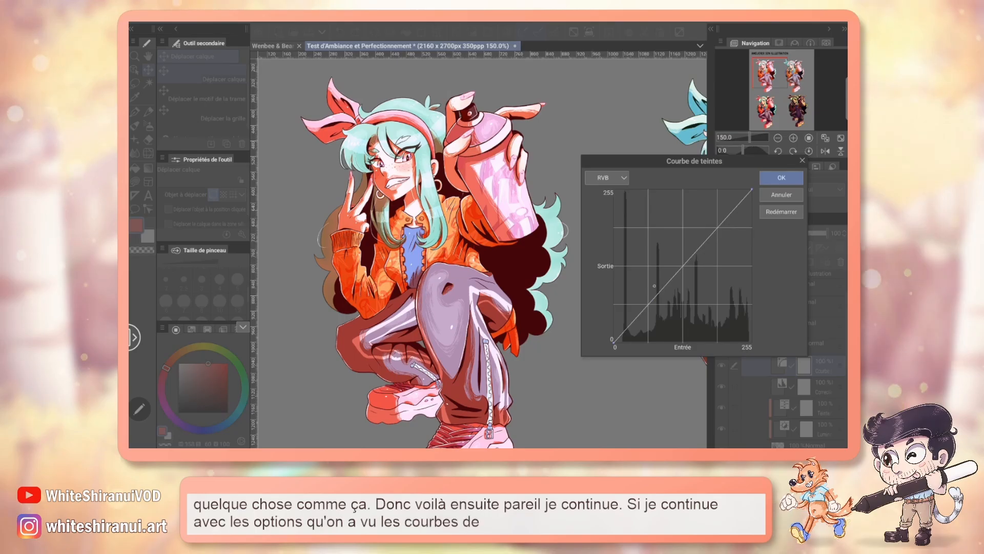
left_click(634, 280)
left_click_drag(636, 279, 632, 275)
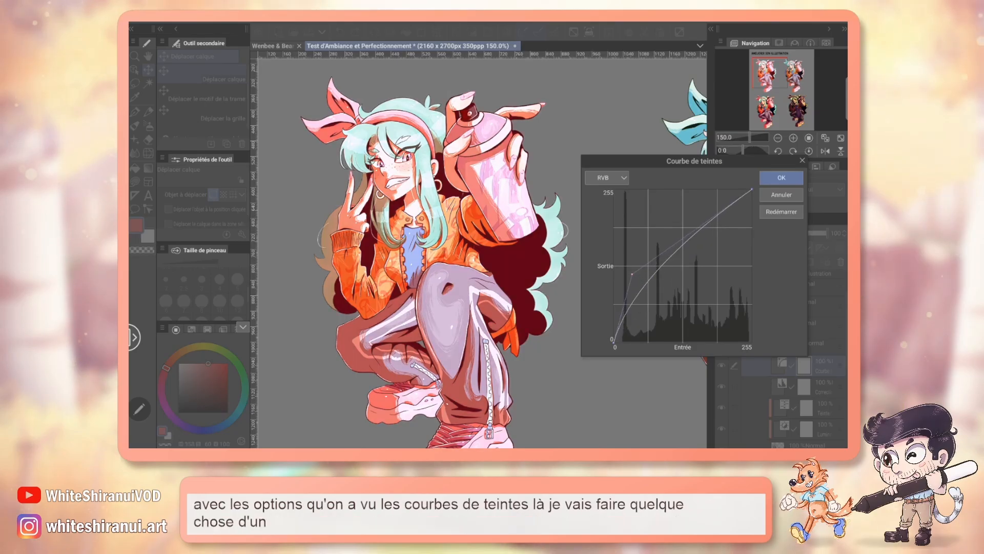
left_click_drag(714, 237, 727, 226)
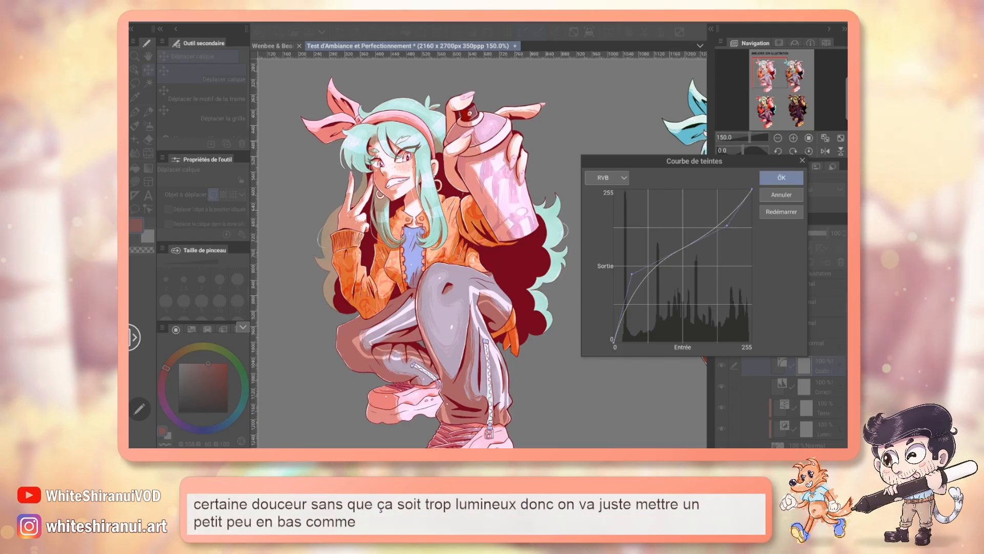
left_click(781, 177)
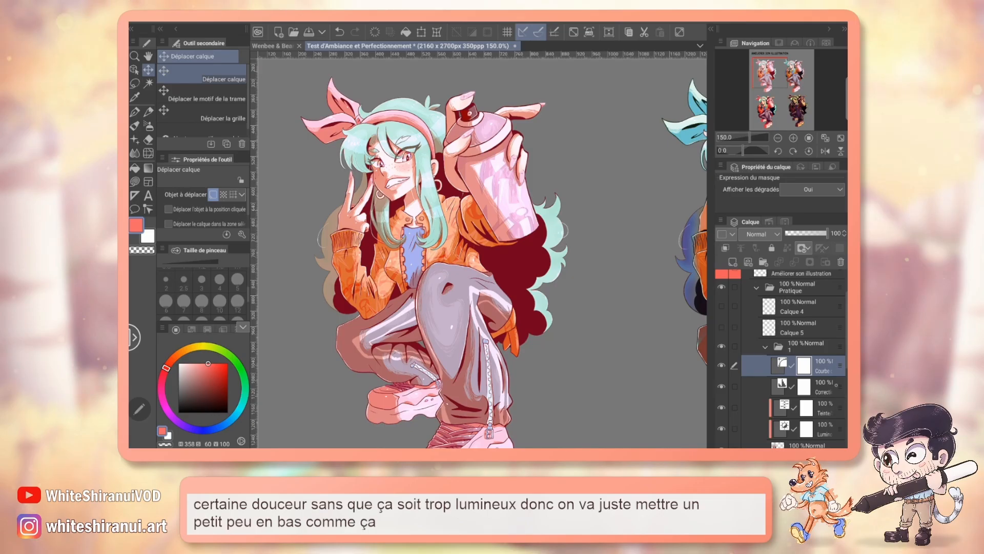
Step: Clip the level correction and the tone curve correction to the layers below them
left_click(837, 385)
left_click(725, 248)
left_click(823, 365)
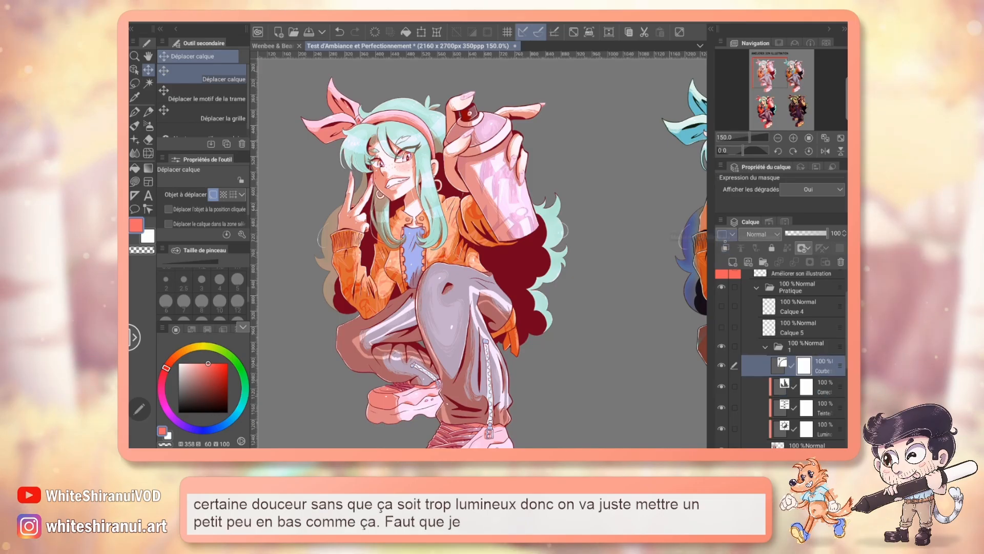
left_click(725, 248)
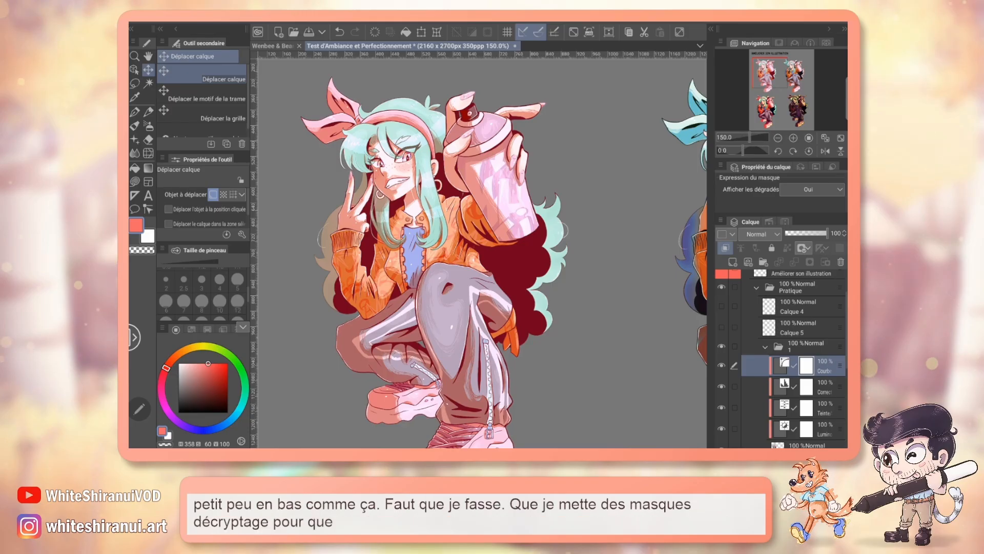
Step: Try the tone curve layer in the Produit and Incrustation blending modes at 79% opacity
left_click_drag(826, 233, 812, 233)
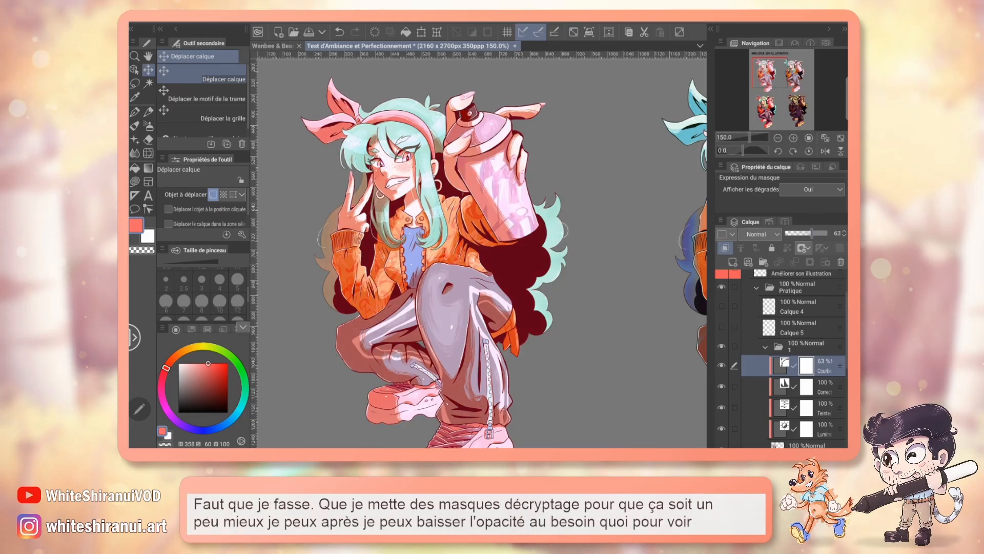
left_click(761, 234)
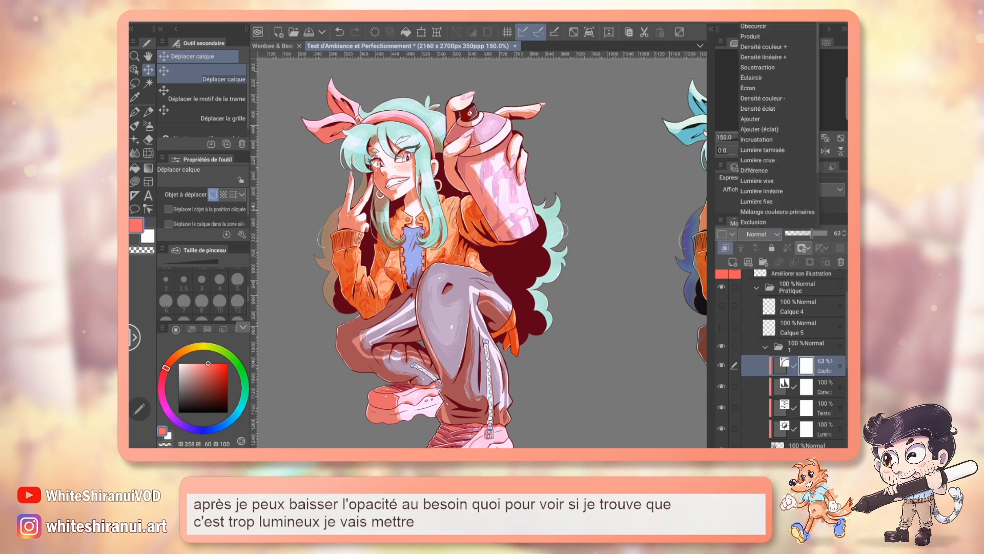
left_click(751, 36)
left_click_drag(812, 233, 819, 233)
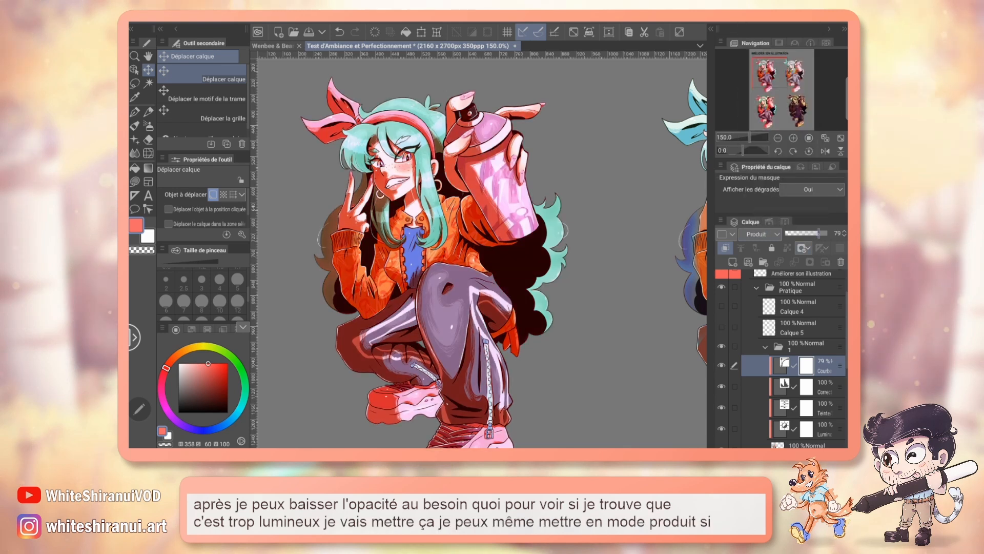
left_click(760, 235)
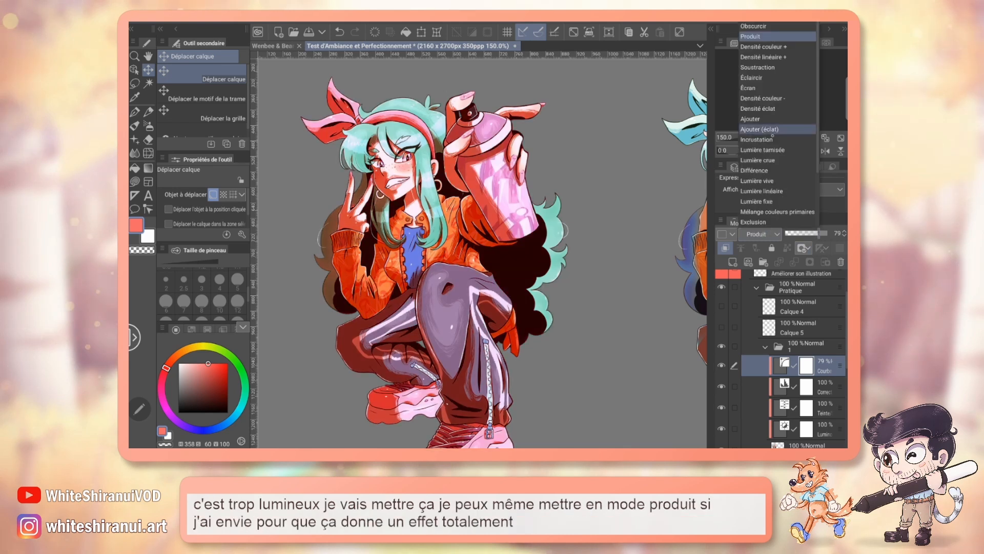
left_click(764, 139)
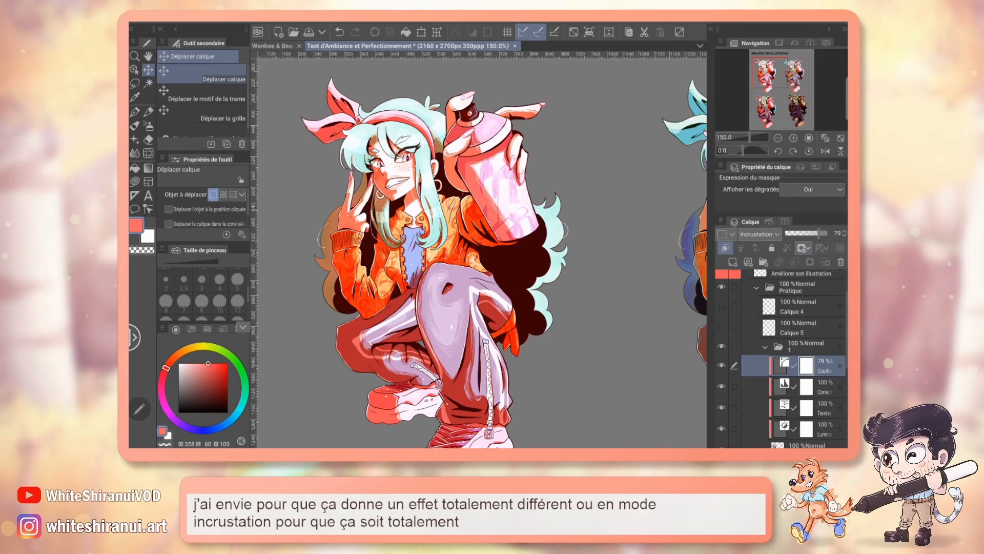
Step: Set the tone curve layer's opacity to 76% and its blending mode back to Normal
mouse_move(819, 233)
left_mouse_down()
mouse_move(828, 233)
mouse_move(818, 234)
left_mouse_up()
left_click(760, 234)
left_click(753, 17)
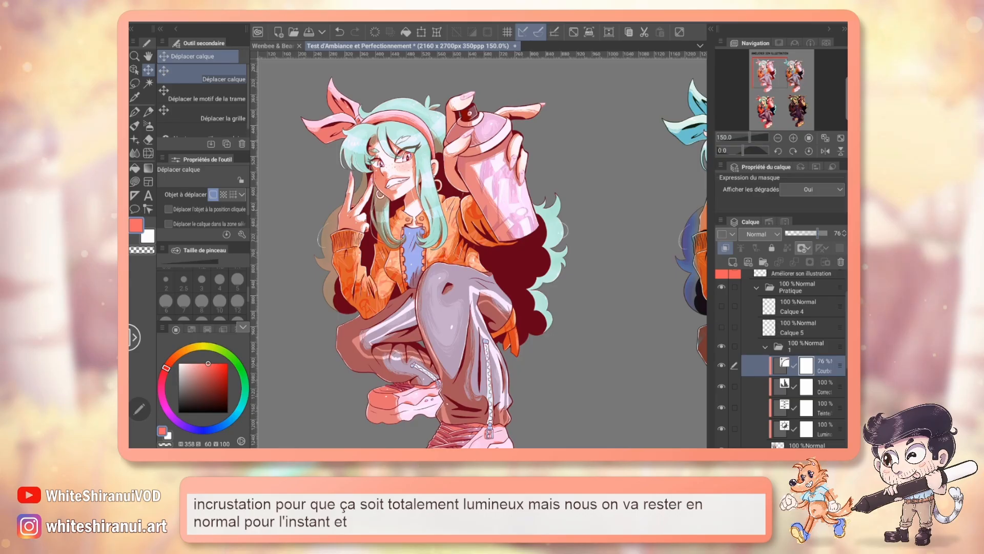
Step: Hide both correction layers in folder 2, compare its character with the first one as a reference, and collapse the folder
left_click_drag(770, 75, 788, 79)
scroll(800, 359, "down", 4)
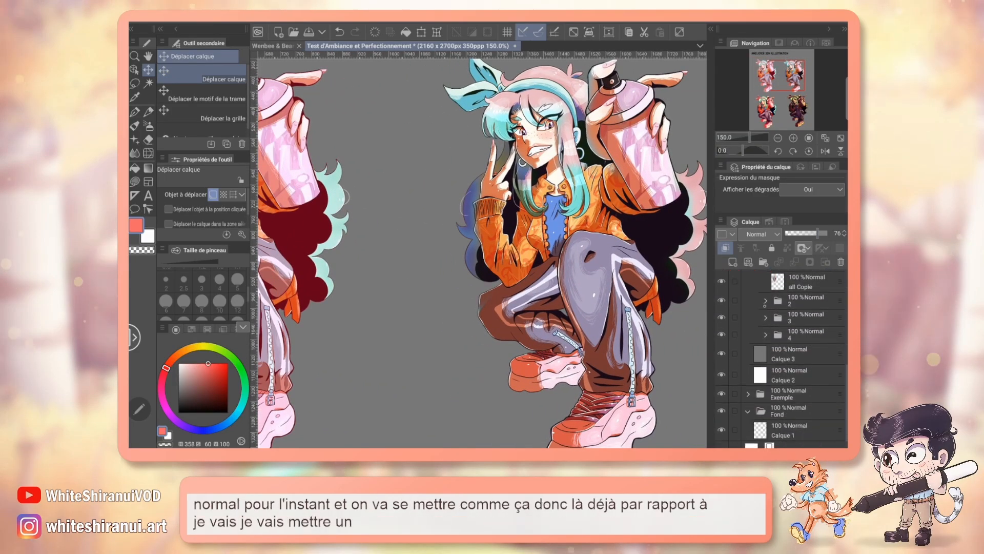
left_click(765, 302)
left_click_drag(721, 319, 721, 341)
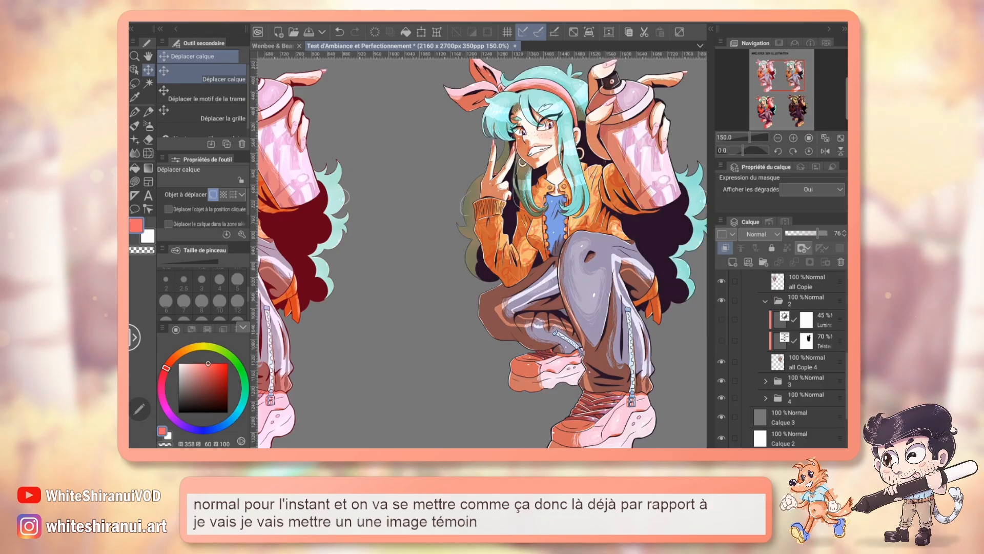
left_click_drag(786, 84, 774, 83)
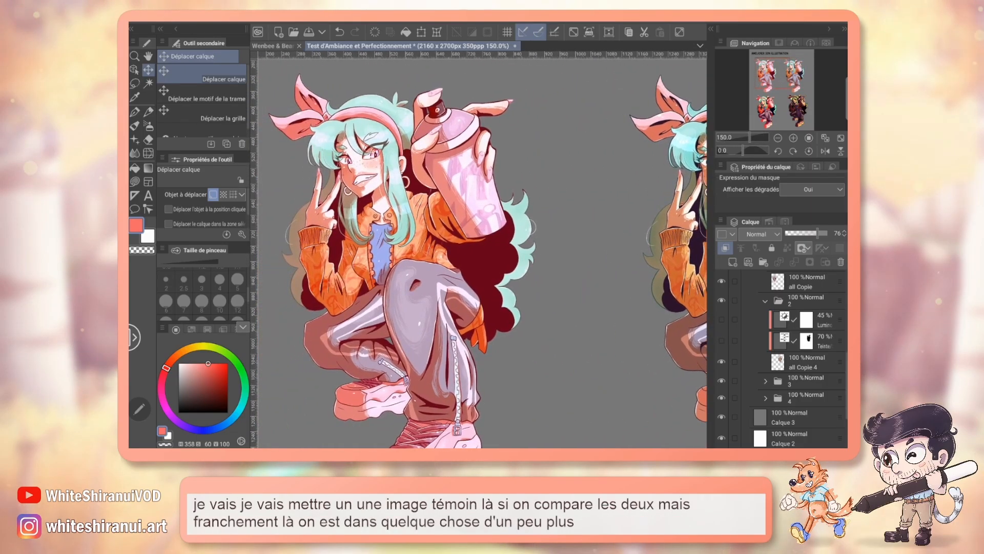
scroll(779, 359, "up", 1)
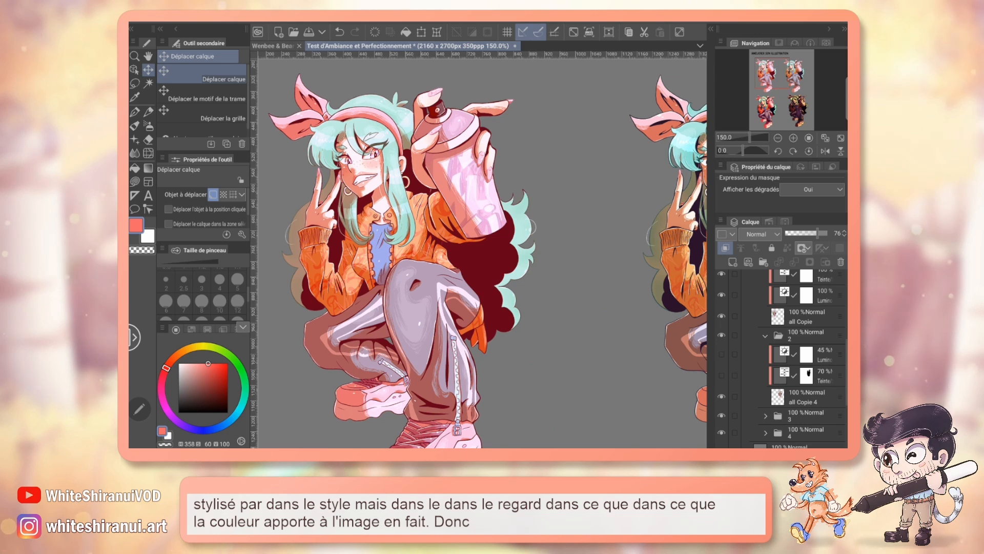
left_click(765, 336)
scroll(759, 318, "up", 2)
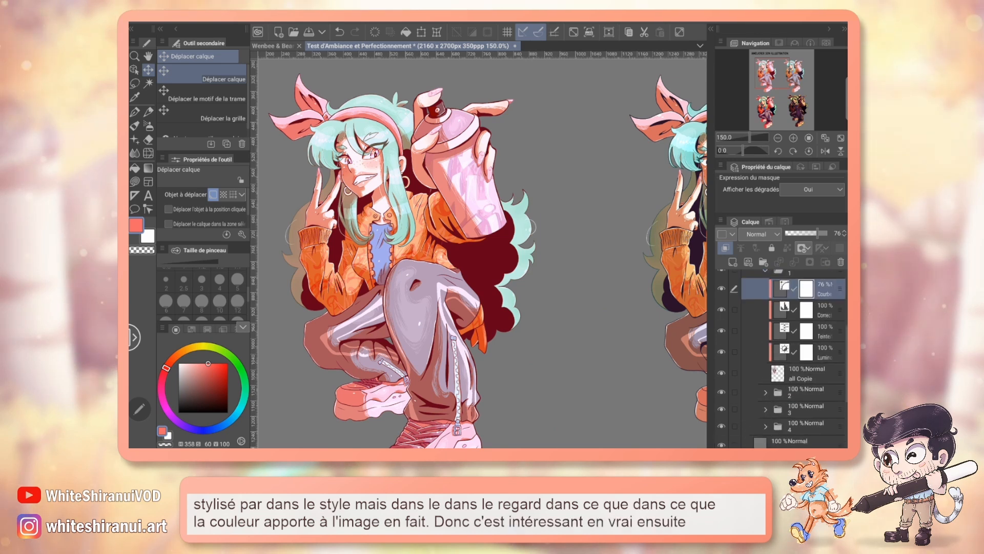
Step: Add a Balance des couleurs correction layer in folder 1 and shift the Ombre tones to -75 towards Cyan and strongly towards Bleu
left_click(299, 17)
left_click(351, 49)
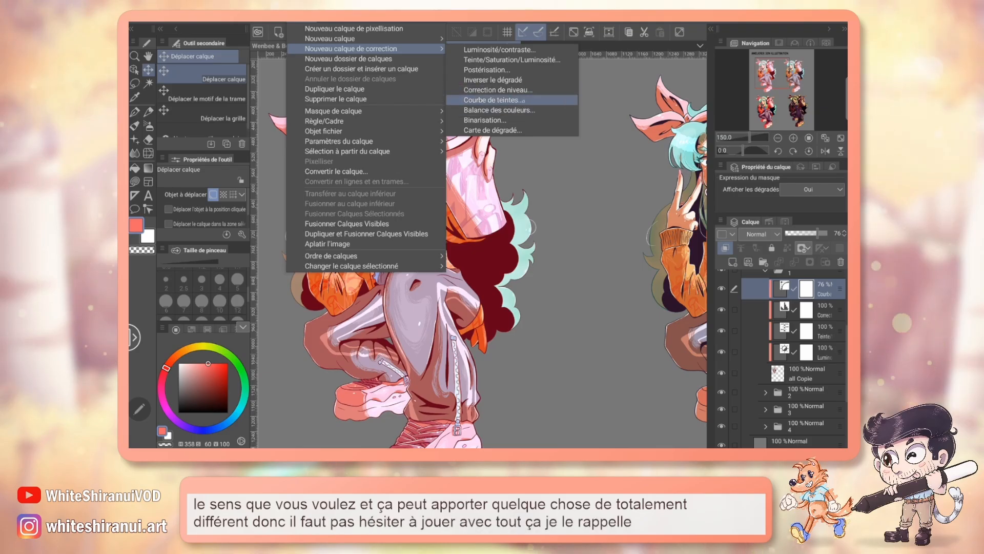
left_click(499, 110)
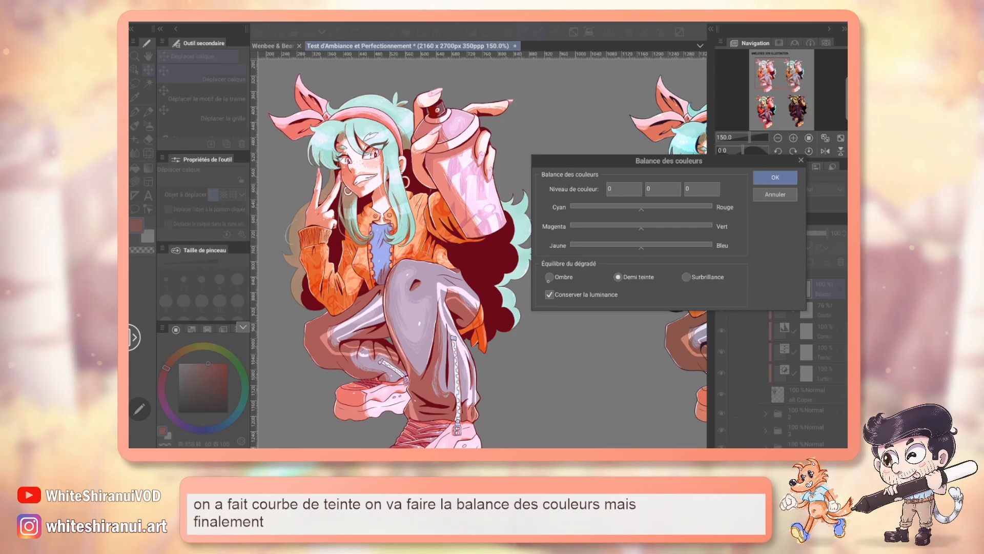
left_click(661, 250)
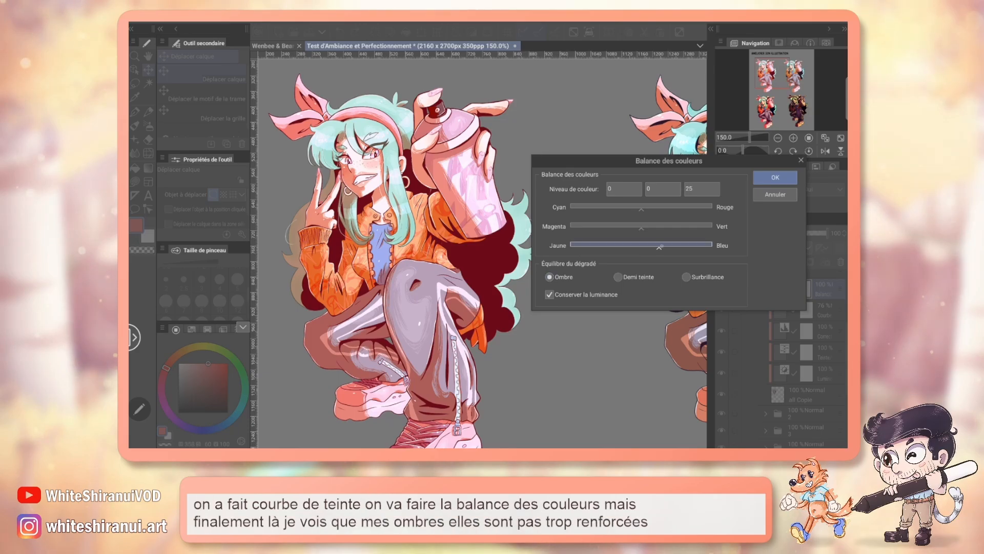
left_click_drag(662, 255, 673, 250)
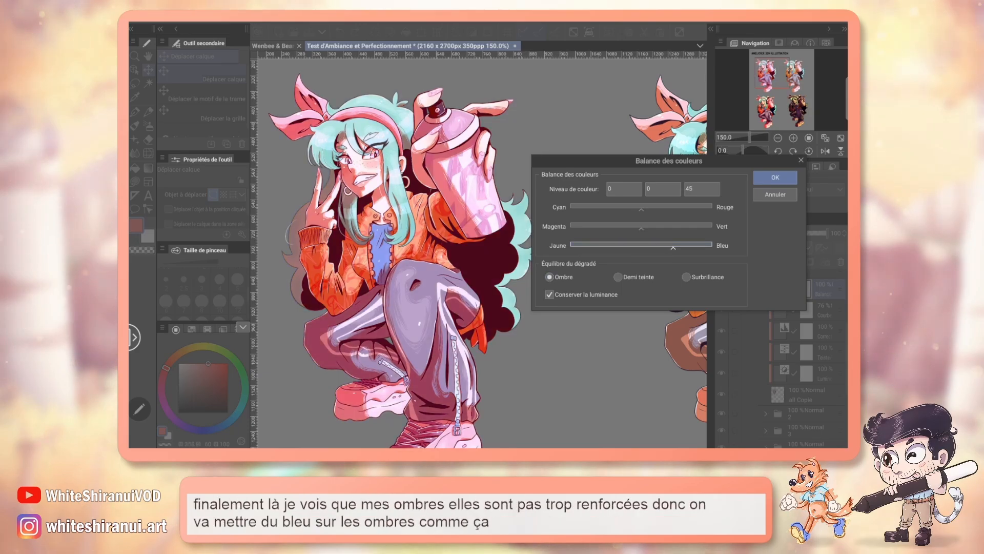
left_click(623, 206)
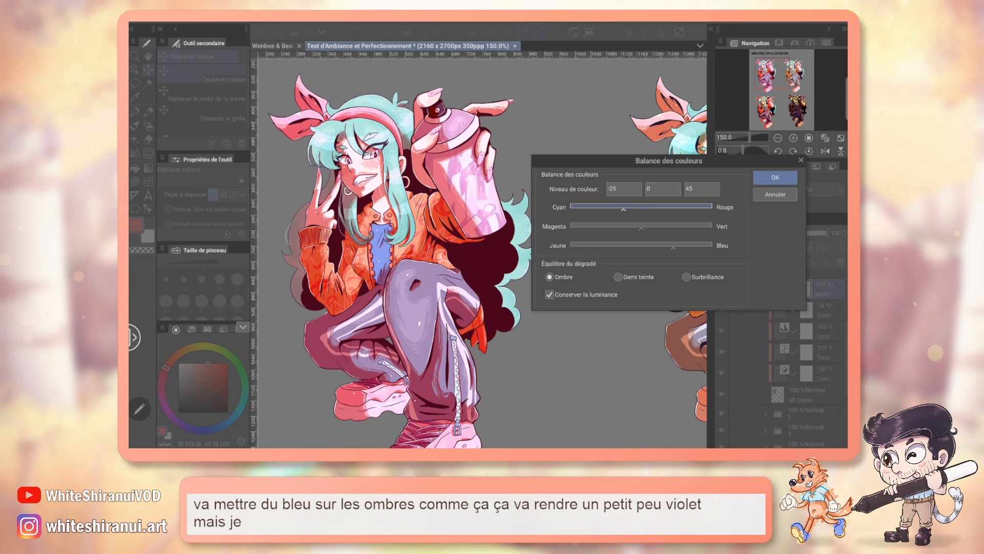
left_click(588, 207)
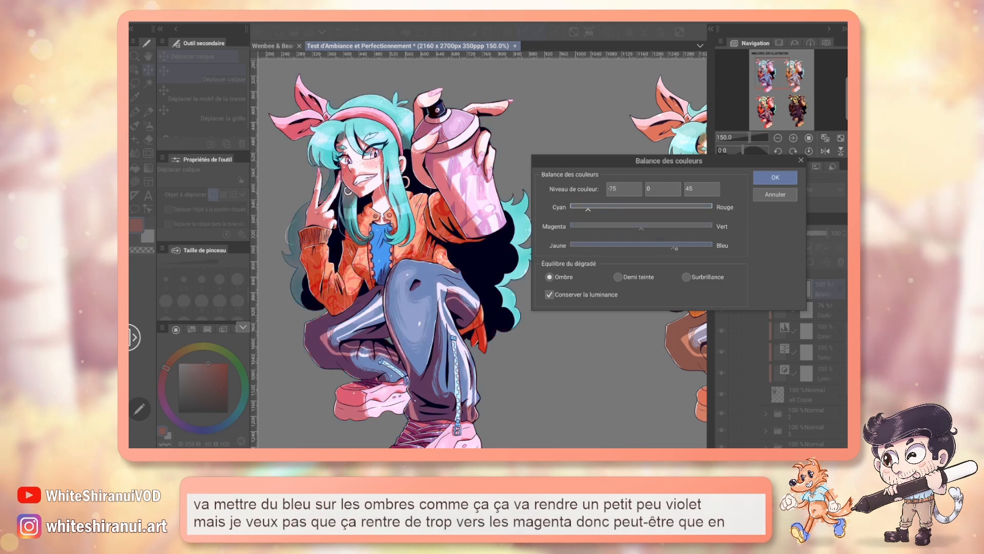
left_click_drag(673, 252, 687, 251)
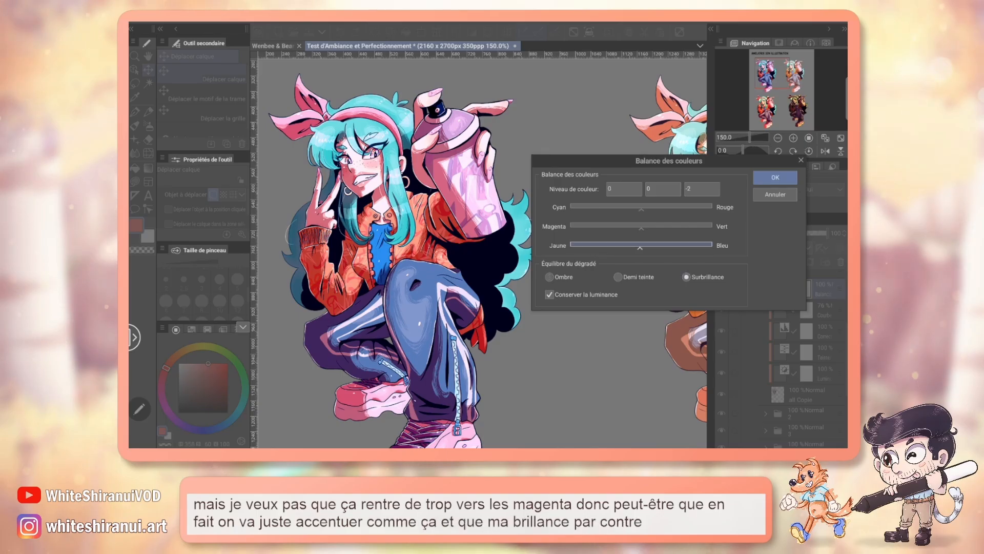
Step: Set the Surbrillance colour levels to 5, -14 and -36, and apply the colour balance
left_click_drag(640, 246, 629, 246)
left_click_drag(647, 209, 617, 248)
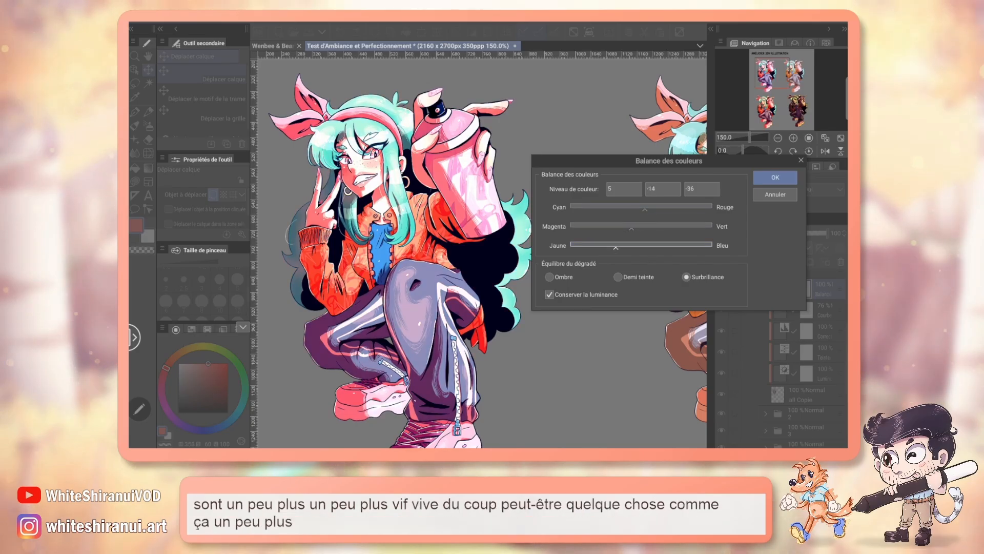
left_click(774, 177)
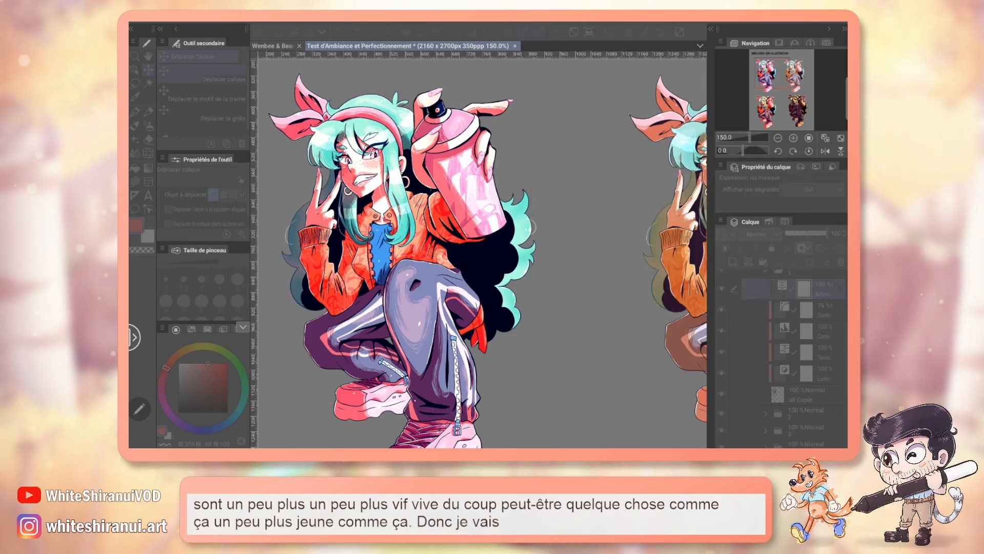
Step: Clip the colour balance layer to the layer below, compare it on and off, and lower its opacity to 45%
left_click(725, 249)
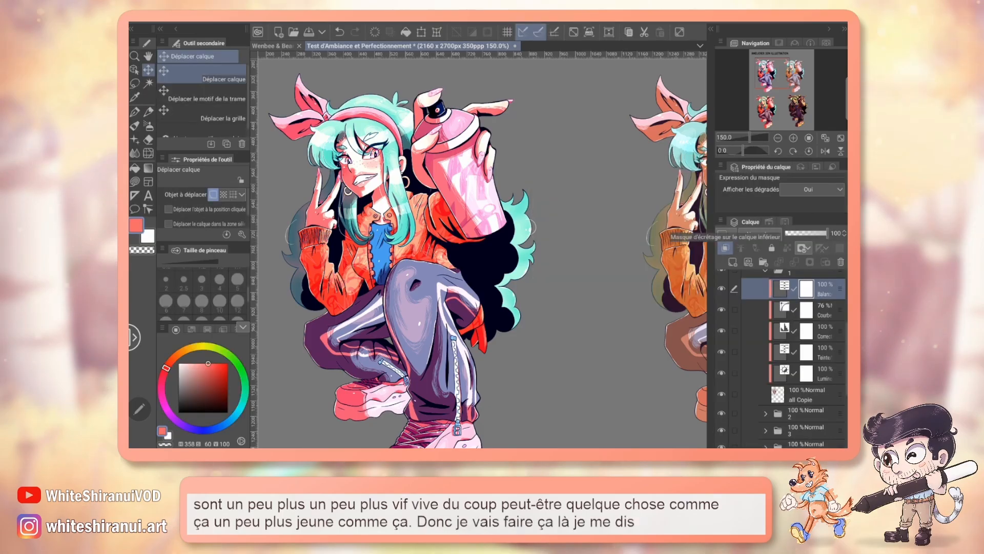
left_click(809, 233)
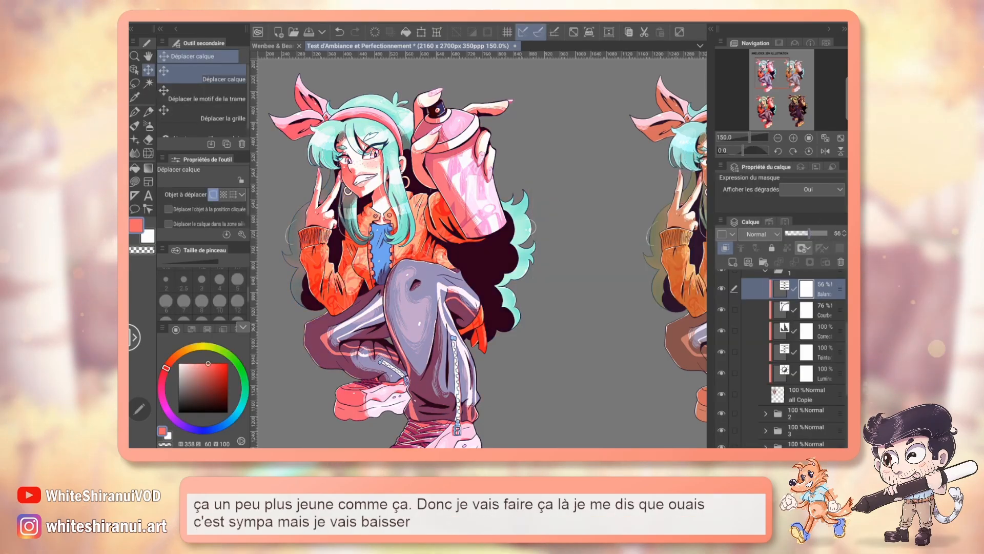
left_click(721, 288)
left_click(721, 289)
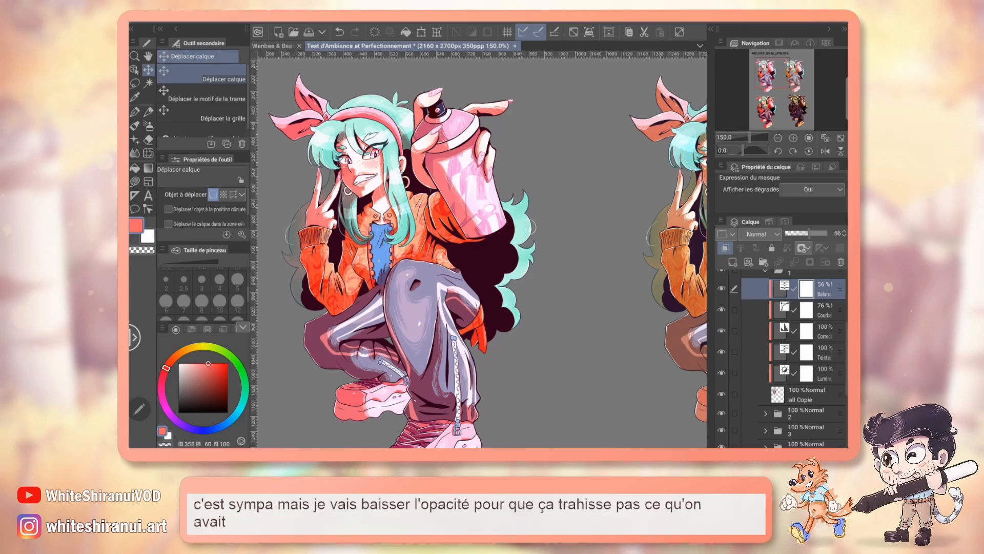
left_click(804, 233)
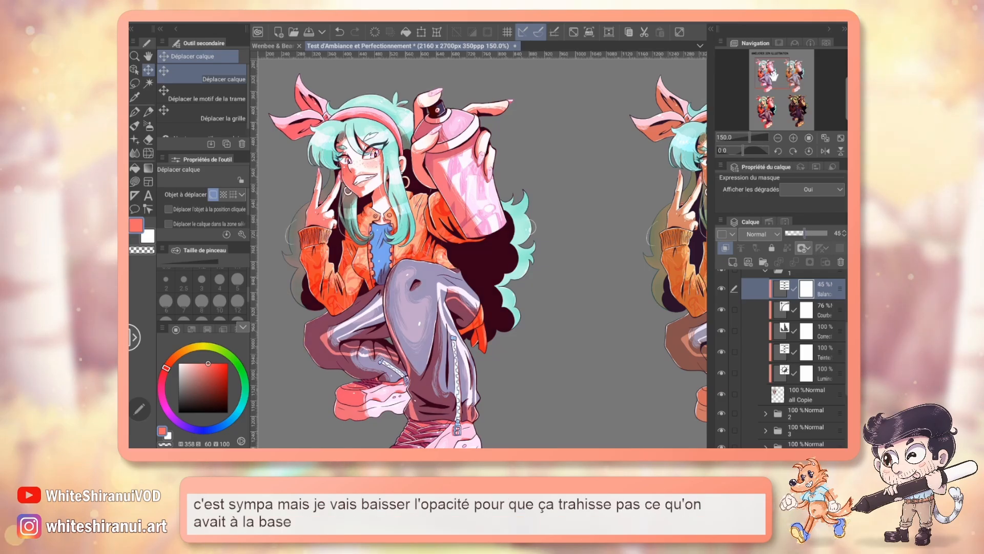
left_click_drag(775, 74, 773, 72)
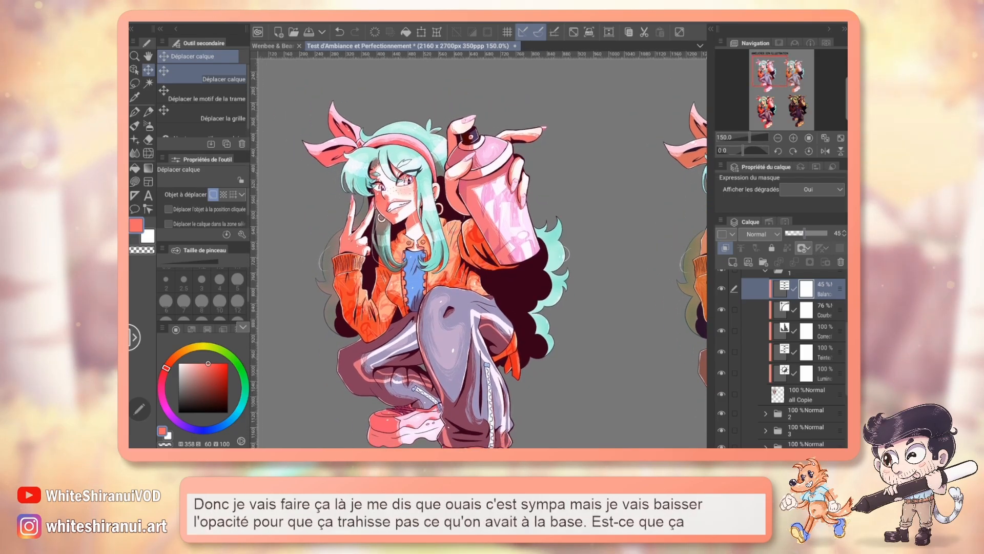
Step: Add a Binarisation correction layer above the colour balance layer in folder 1 with the threshold set to 83
left_click(297, 20)
mouse_move(351, 48)
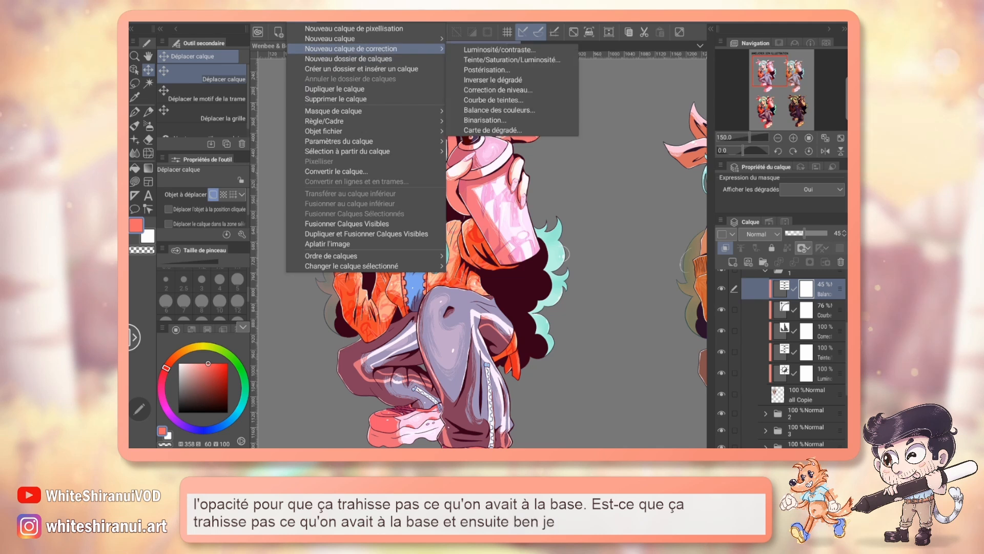
left_click(523, 119)
left_click_drag(590, 276, 660, 276)
mouse_move(529, 277)
left_mouse_down()
mouse_move(519, 276)
mouse_move(564, 276)
left_mouse_up()
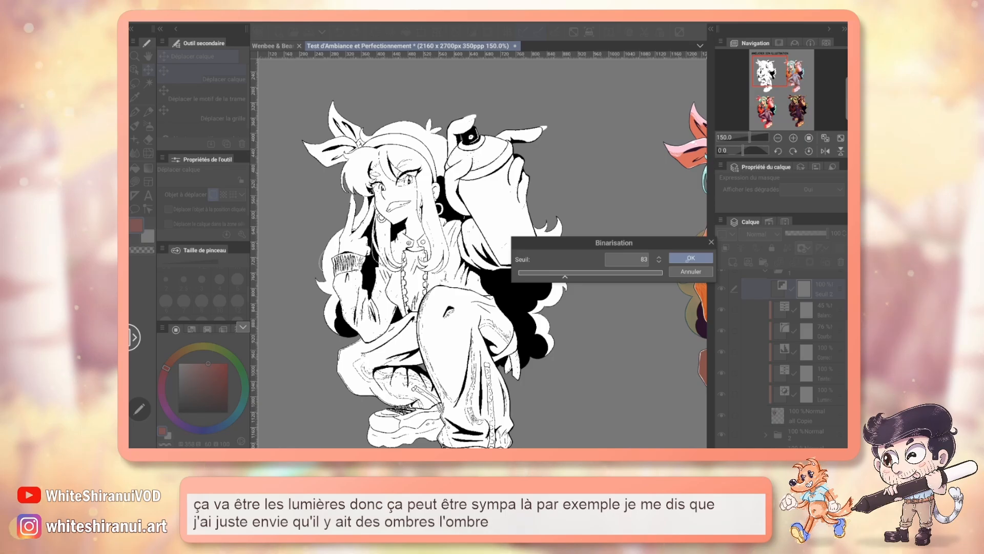
left_click(691, 258)
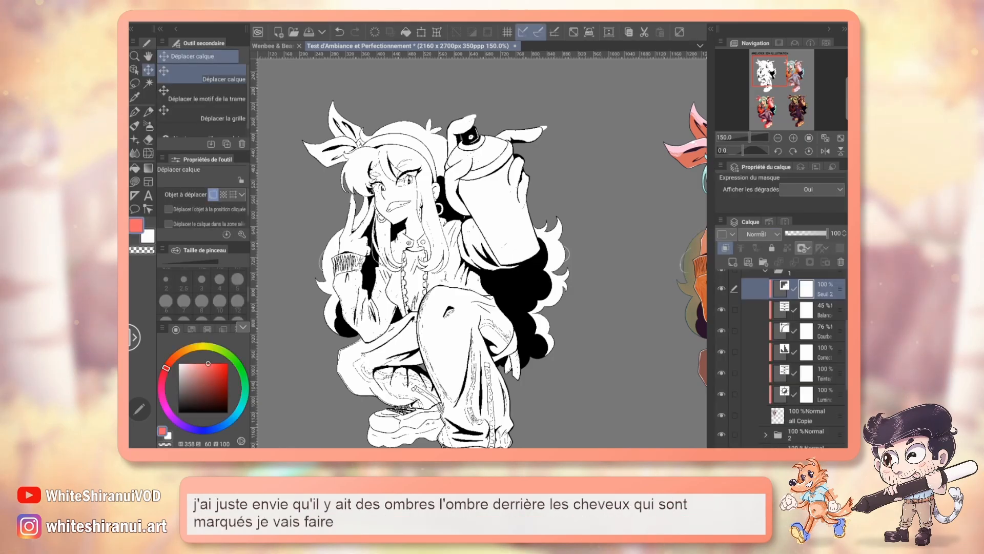
Step: Set the binarisation layer's blend mode to Produit and try a slightly lower opacity
left_click(757, 234)
left_click(769, 36)
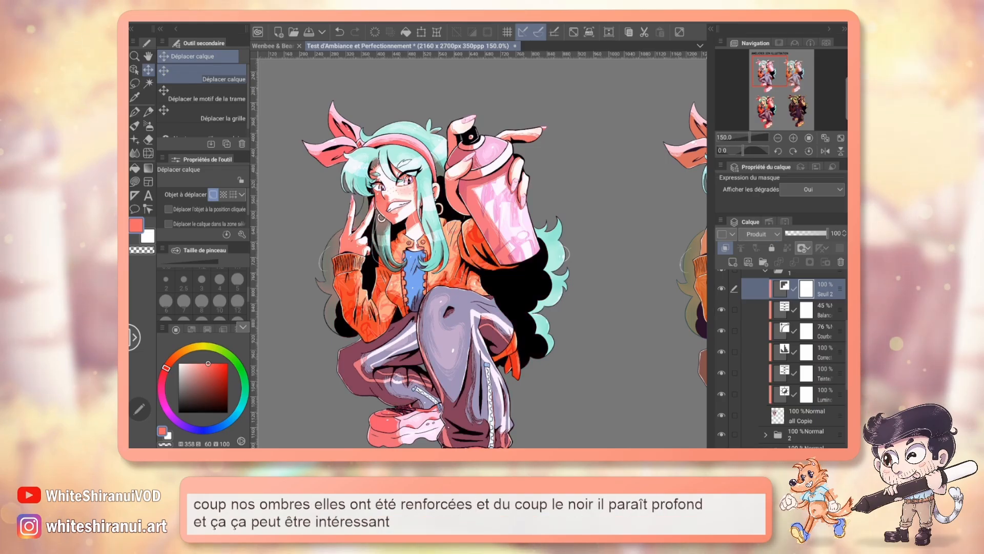
mouse_move(826, 233)
left_mouse_down()
mouse_move(807, 234)
mouse_move(814, 233)
left_mouse_up()
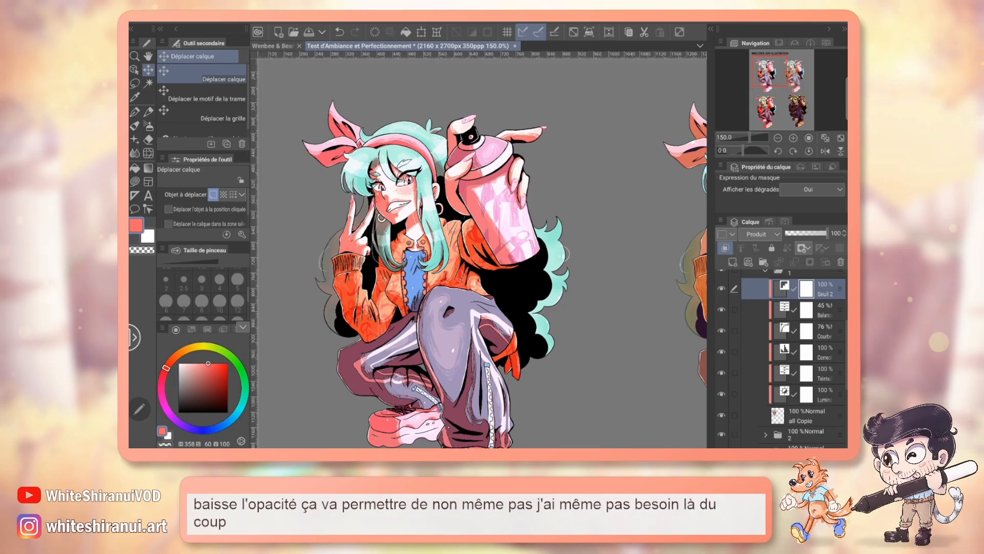
key("p")
scroll(789, 354, "up", 5)
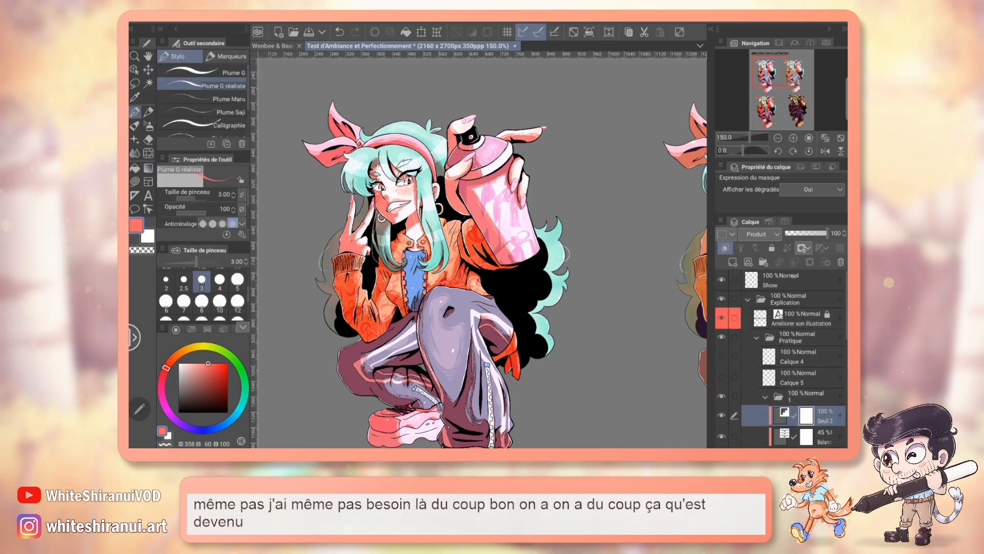
left_click(799, 280)
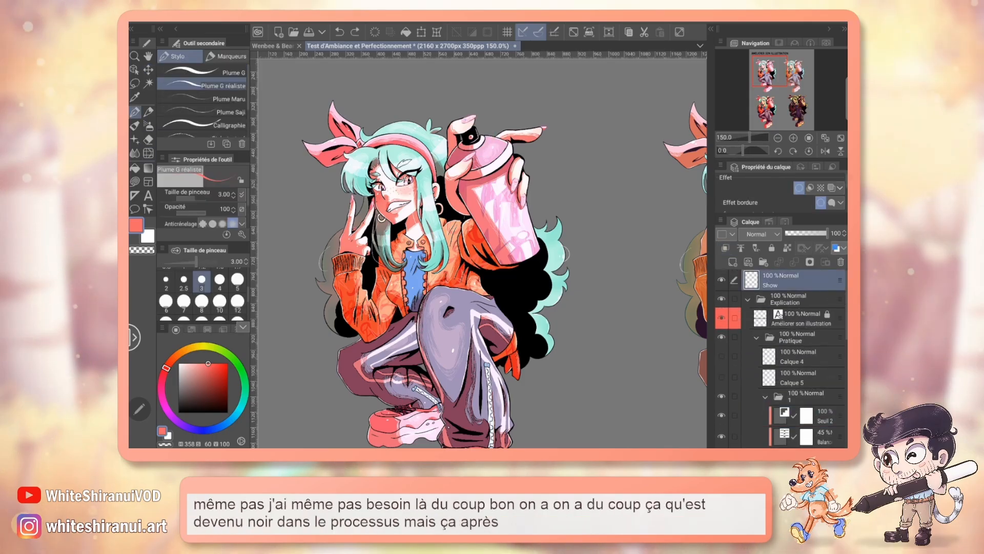
scroll(781, 359, "down", 3)
scroll(789, 359, "down", 1)
Step: Erase the black on the spray can's nozzle from the binarisation layer's mask with the Doux eraser
left_click(824, 353)
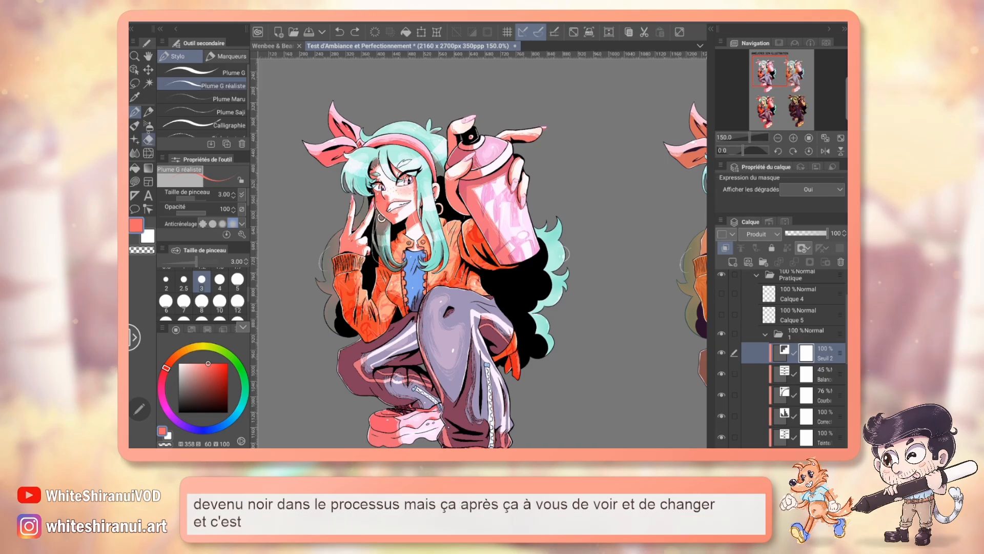
key("e")
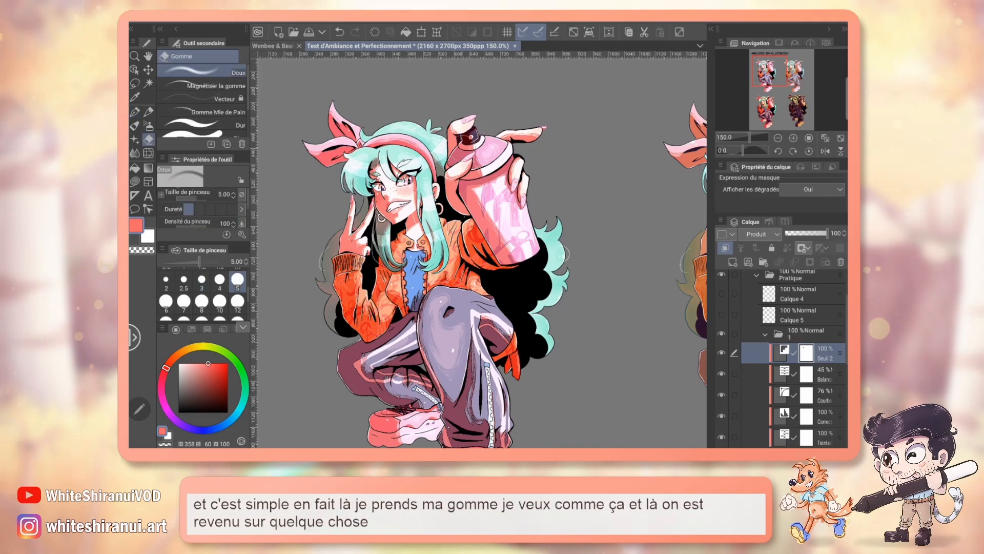
mouse_move(778, 68)
left_mouse_down()
mouse_move(801, 68)
mouse_move(776, 70)
left_mouse_up()
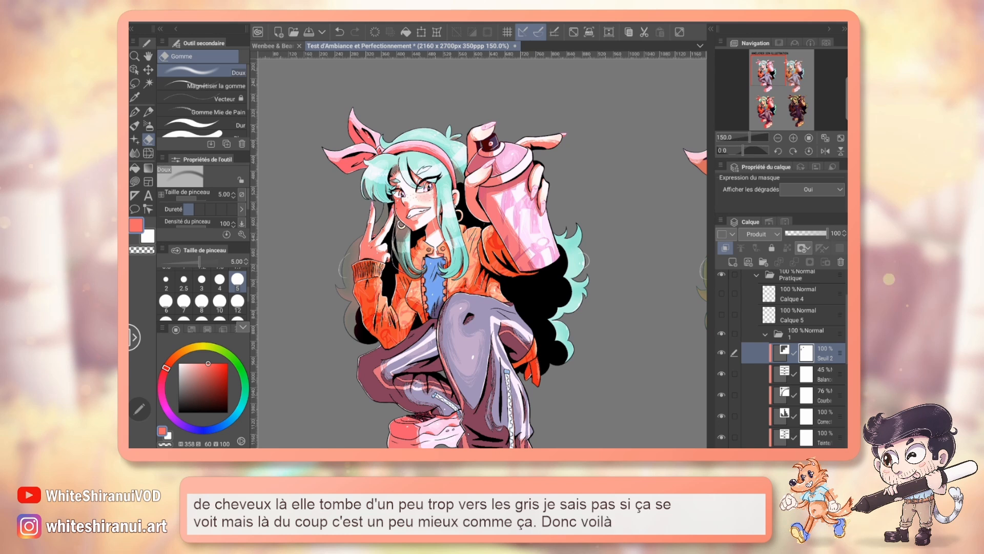
Step: Add a Carte de dégradé correction layer above the binarisation layer using the Coucher de soleil (violet) gradient from the Ciel set
left_click(299, 23)
mouse_move(351, 48)
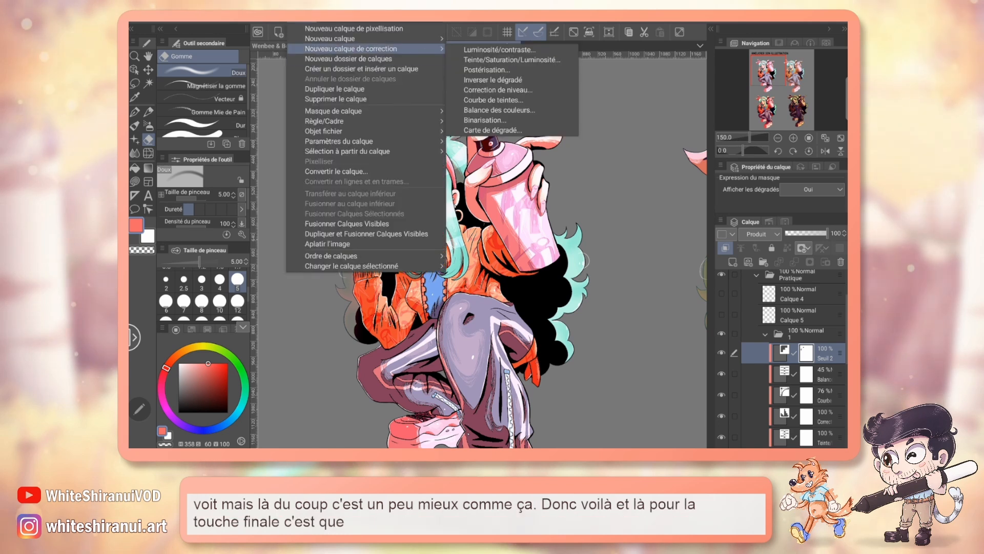
left_click(493, 130)
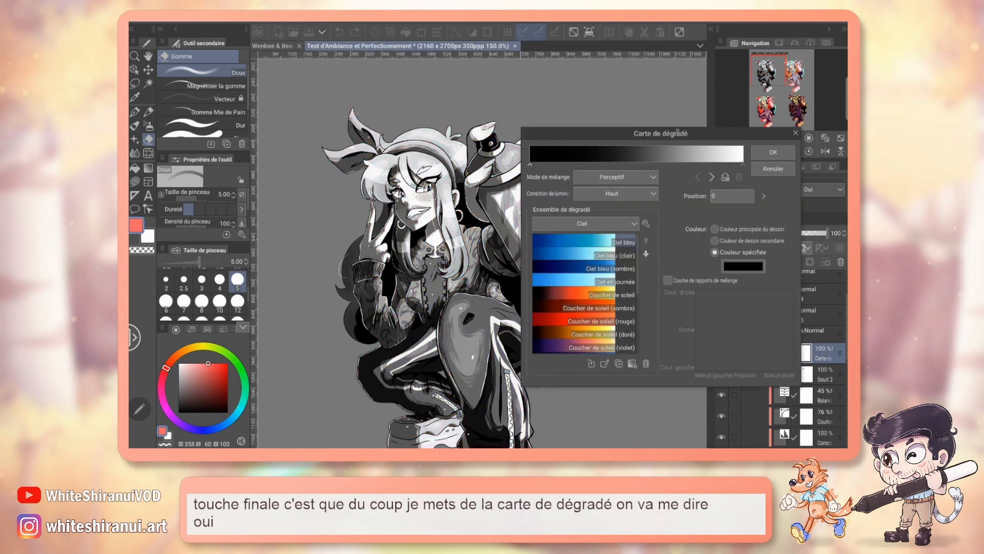
left_click_drag(660, 134, 700, 125)
scroll(623, 284, "down", 2)
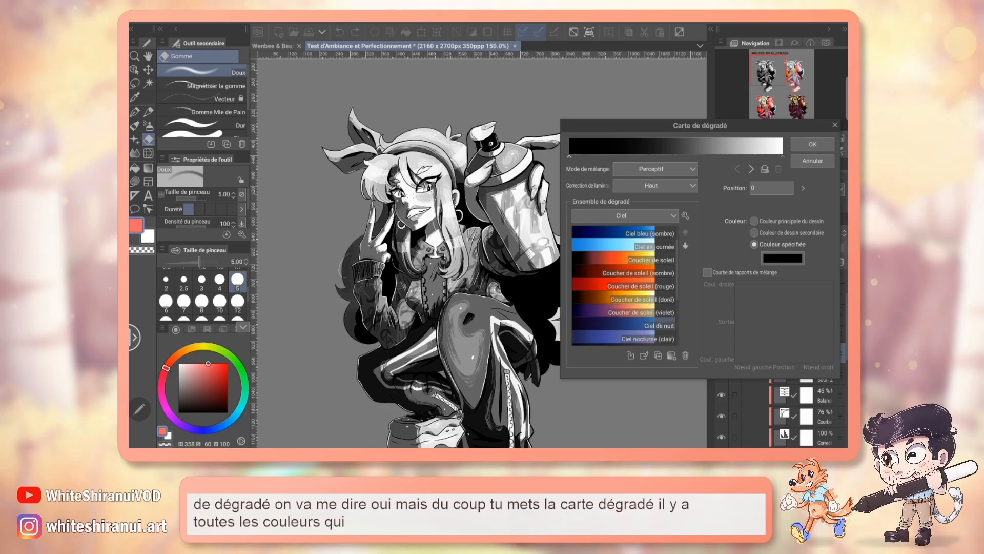
double_click(640, 312)
left_click(812, 144)
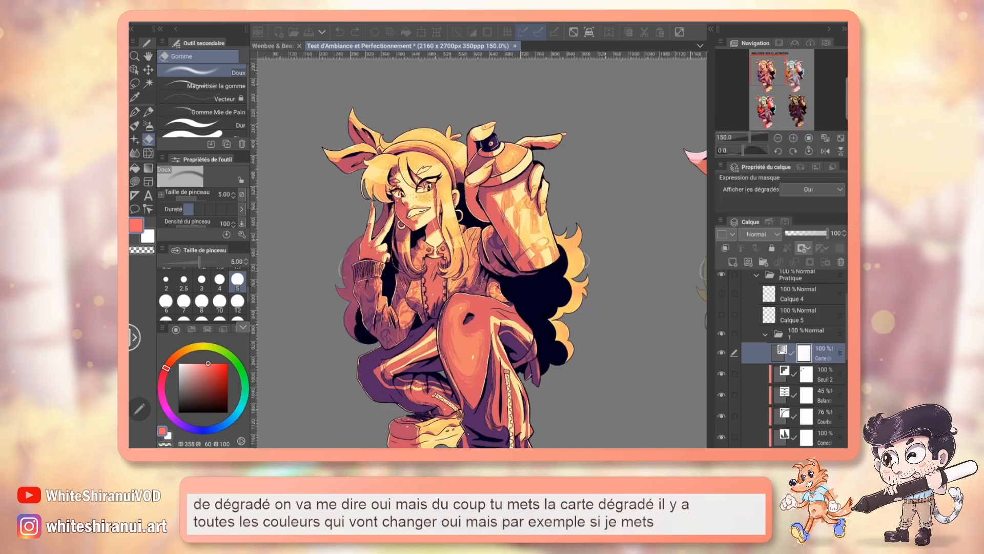
Step: Set the clipped gradient map layer's blend mode to Couleur and lower its opacity to 38%
left_click(762, 234)
scroll(766, 213, "down", 3)
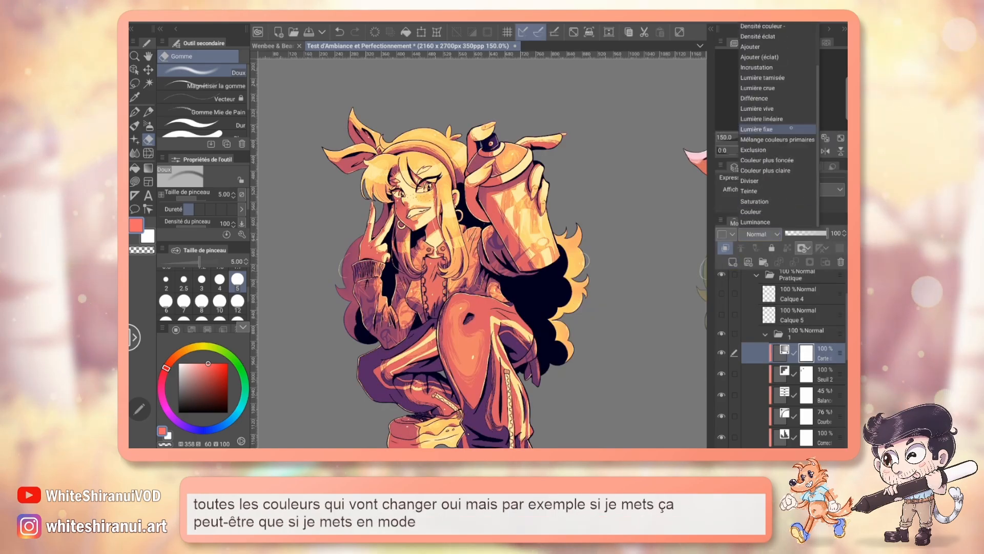
left_click(753, 212)
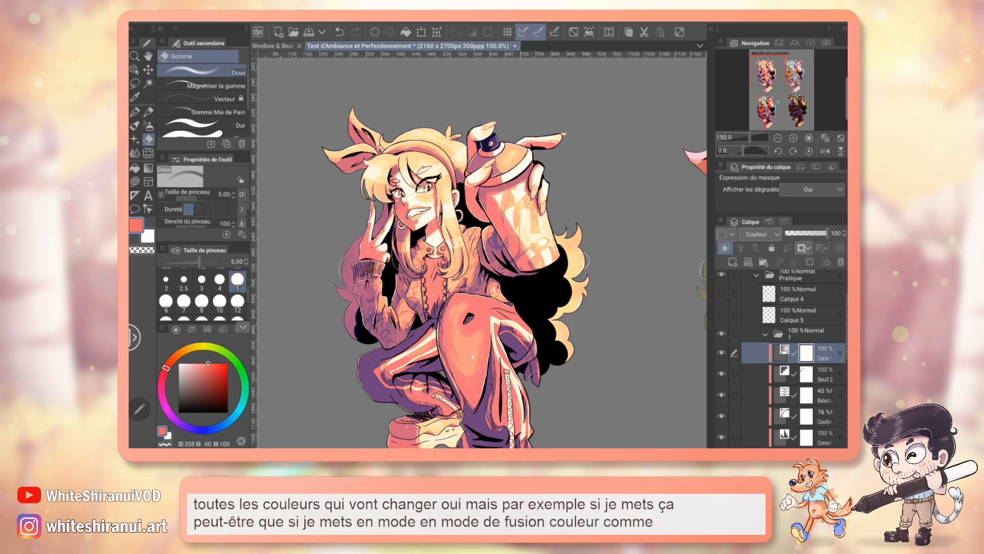
scroll(482, 251, "down", 5)
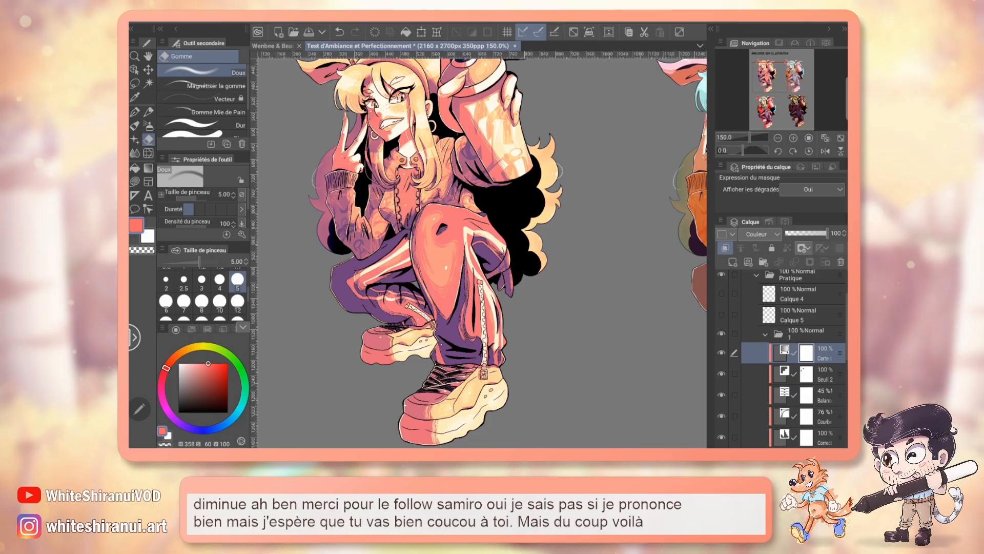
left_click(808, 234)
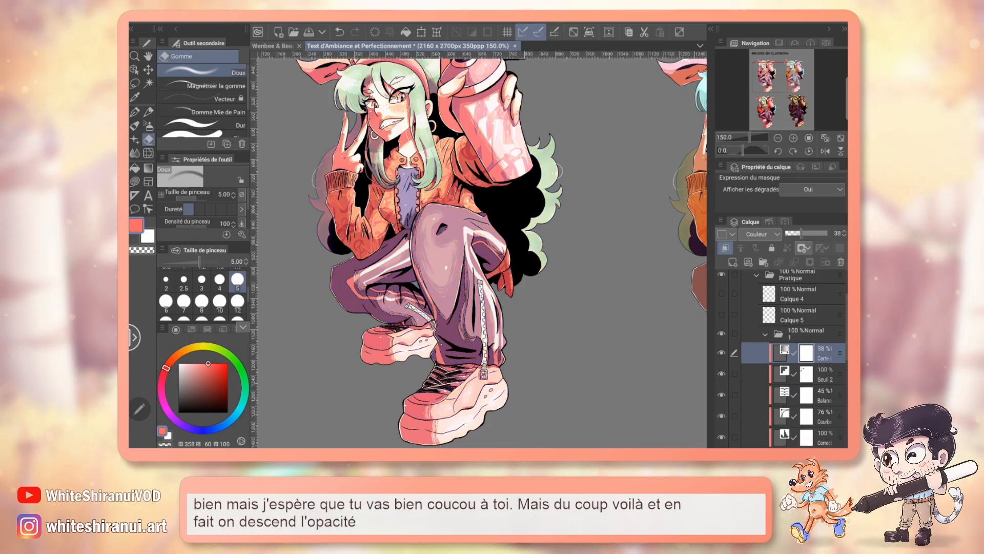
left_click_drag(770, 82, 768, 75)
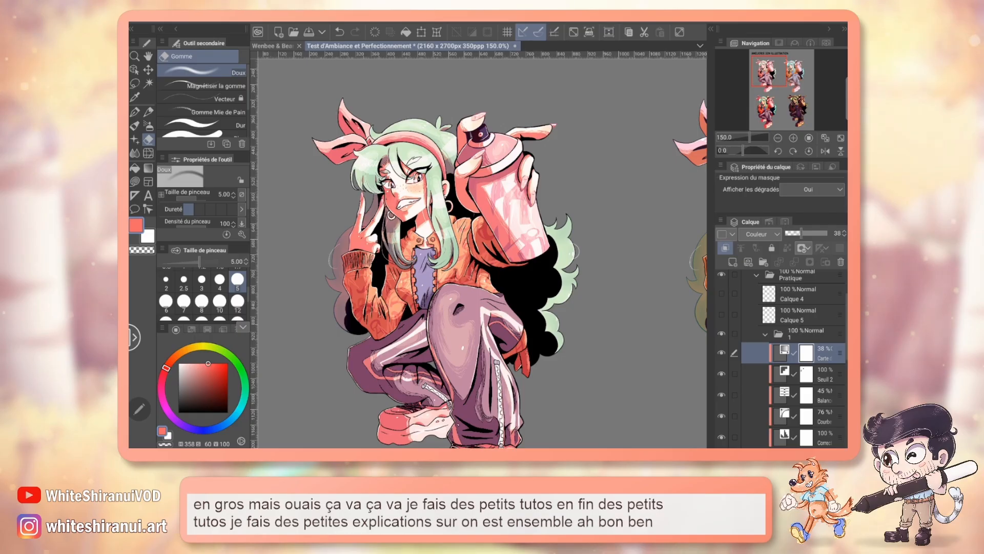
scroll(482, 256, "up", 1)
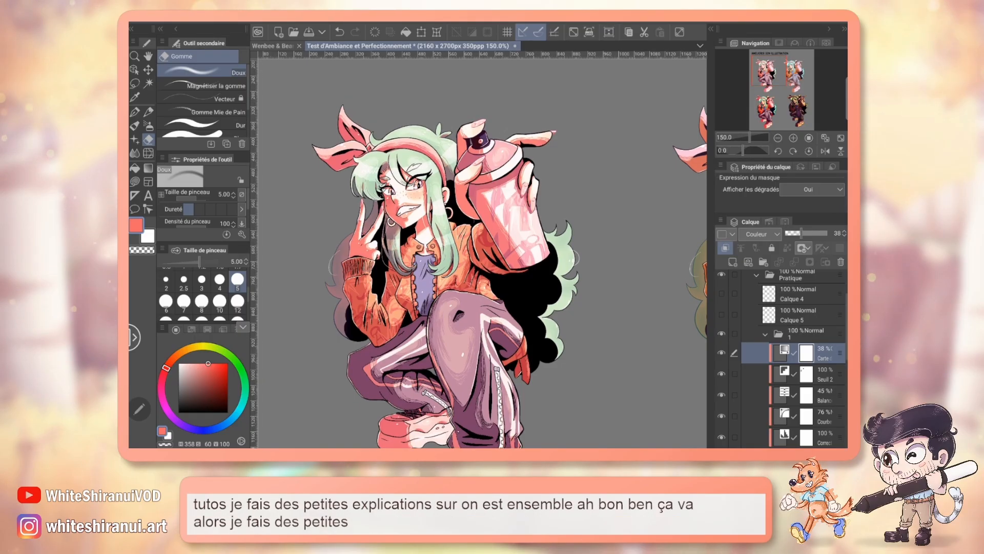
left_click(332, 22)
left_click(301, 23)
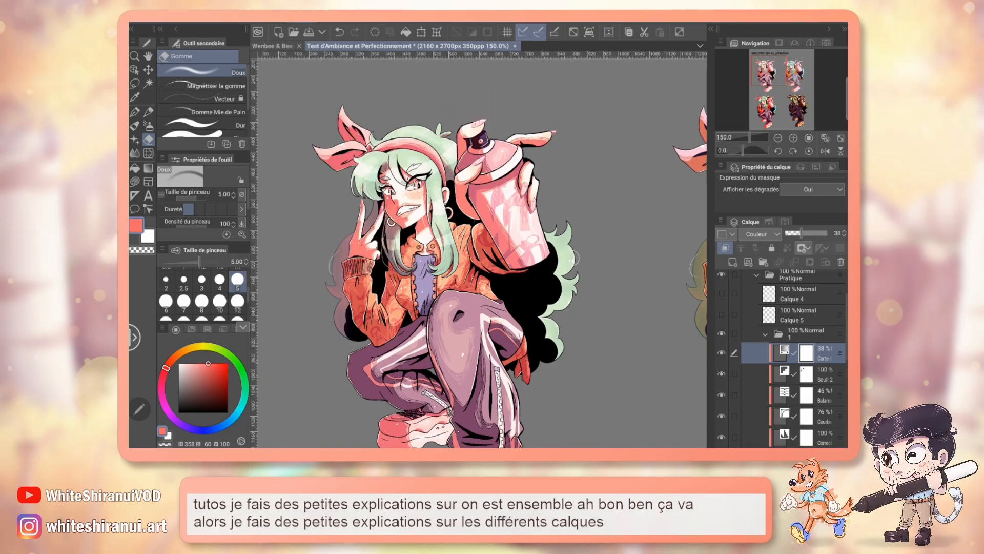
left_click(301, 23)
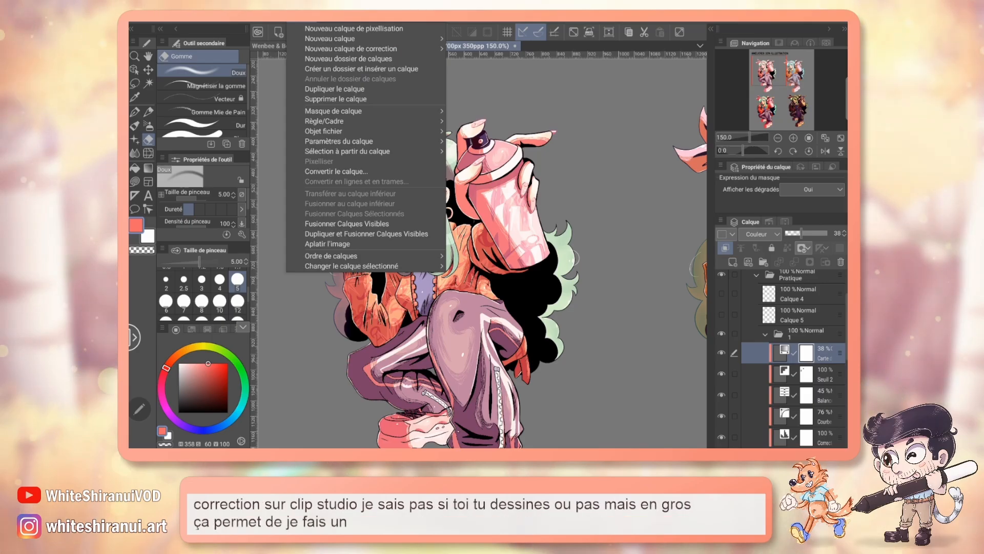
left_click(774, 68)
left_click_drag(774, 68, 770, 66)
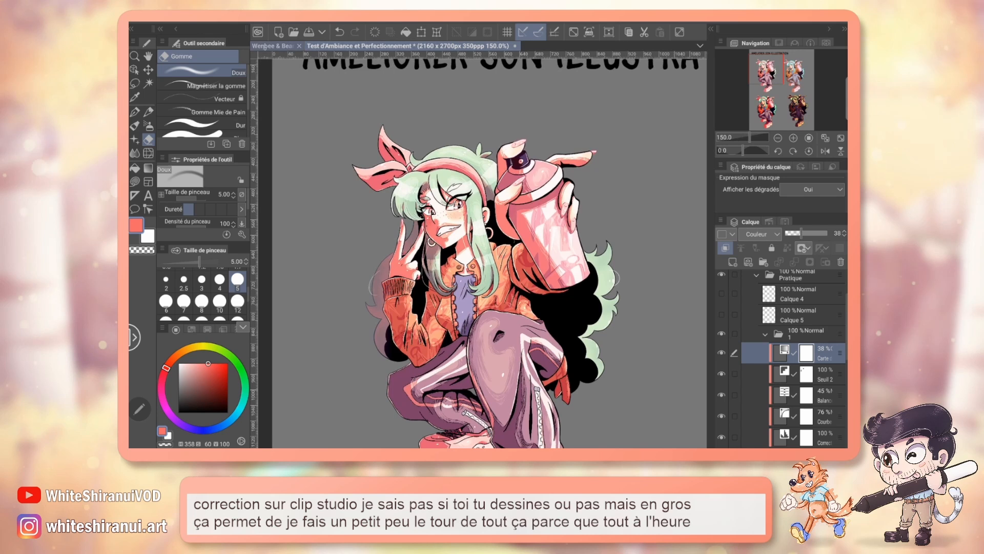
Step: Switch to the Wenbee illustration document, examine the whole picture at 50% zoom, and return to the Test d'Ambiance document
left_click(271, 46)
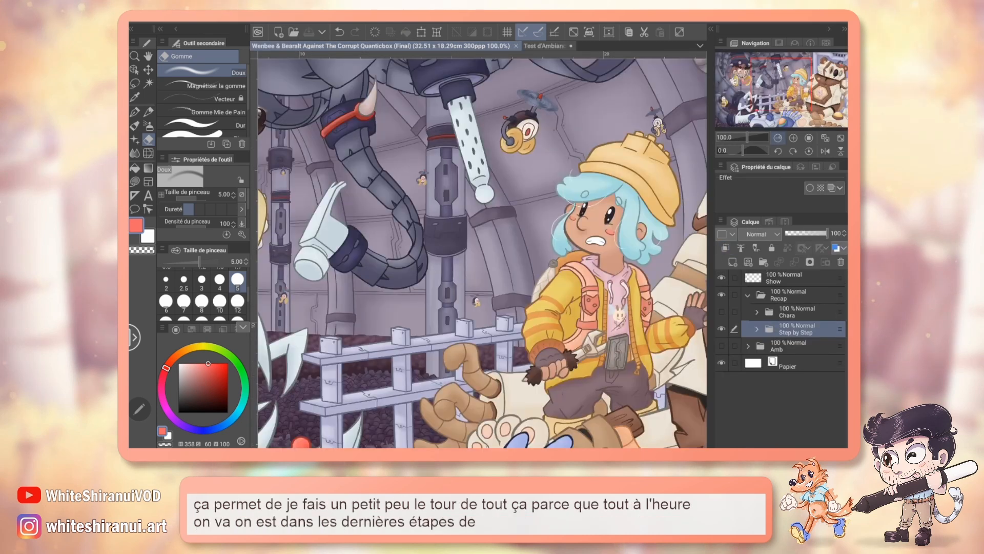
left_click(778, 138)
left_click(778, 138)
left_click_drag(482, 253, 487, 235)
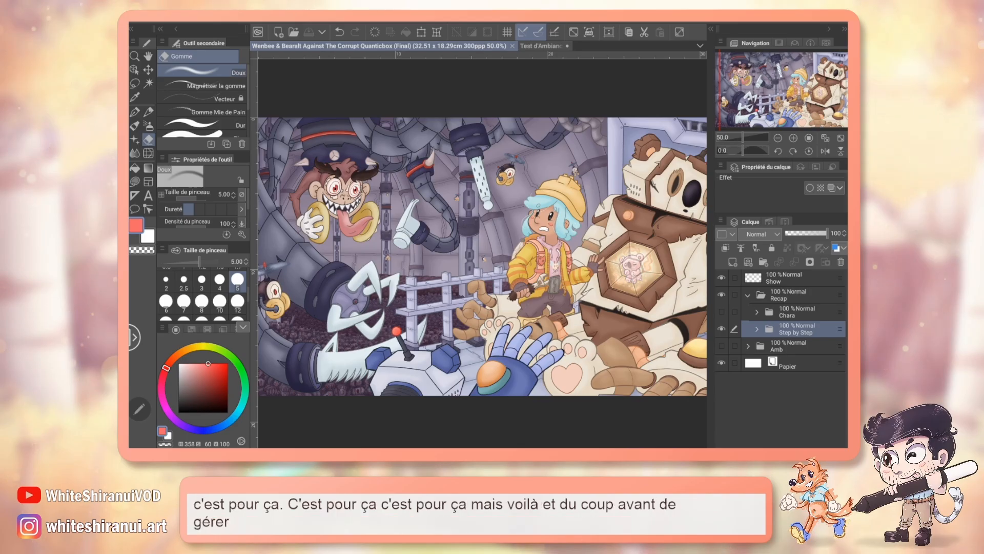
left_click(541, 46)
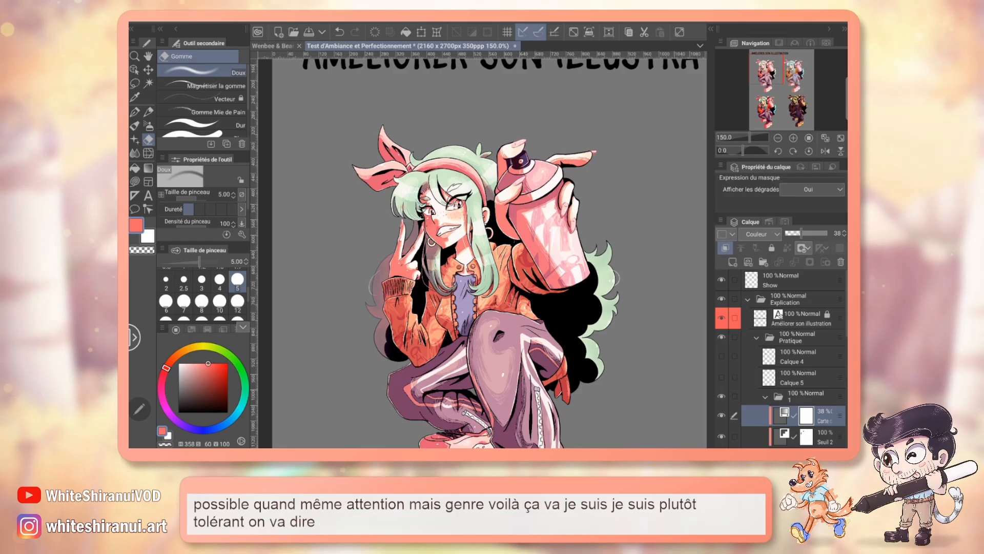
left_click_drag(492, 256, 449, 250)
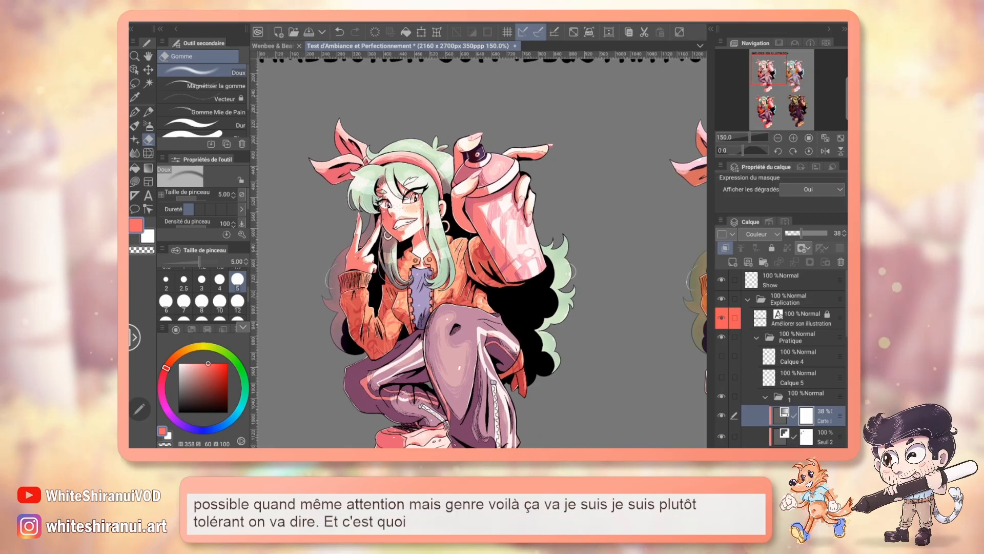
left_click_drag(774, 75, 773, 81)
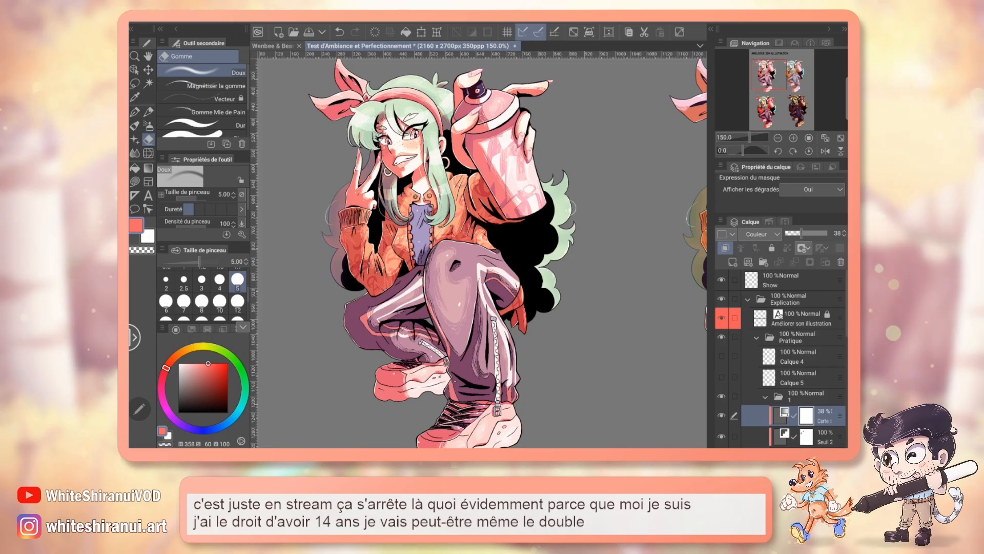
scroll(482, 251, "up", 3)
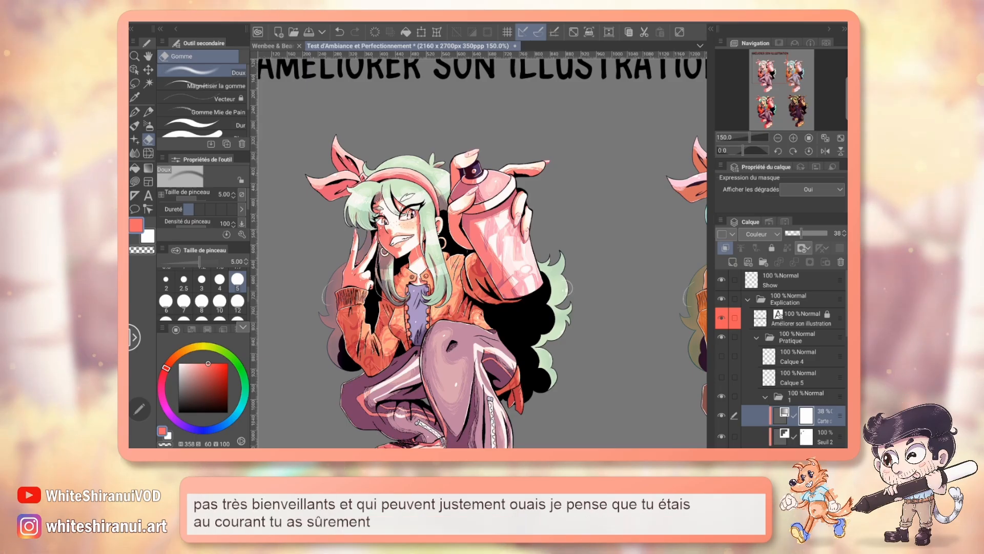
scroll(482, 246, "down", 2)
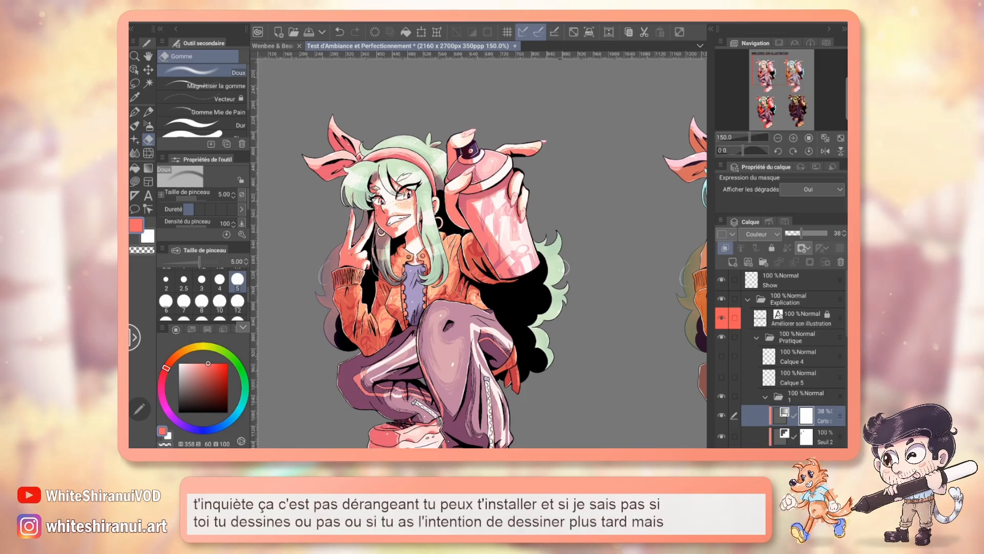
left_click_drag(482, 287, 441, 214)
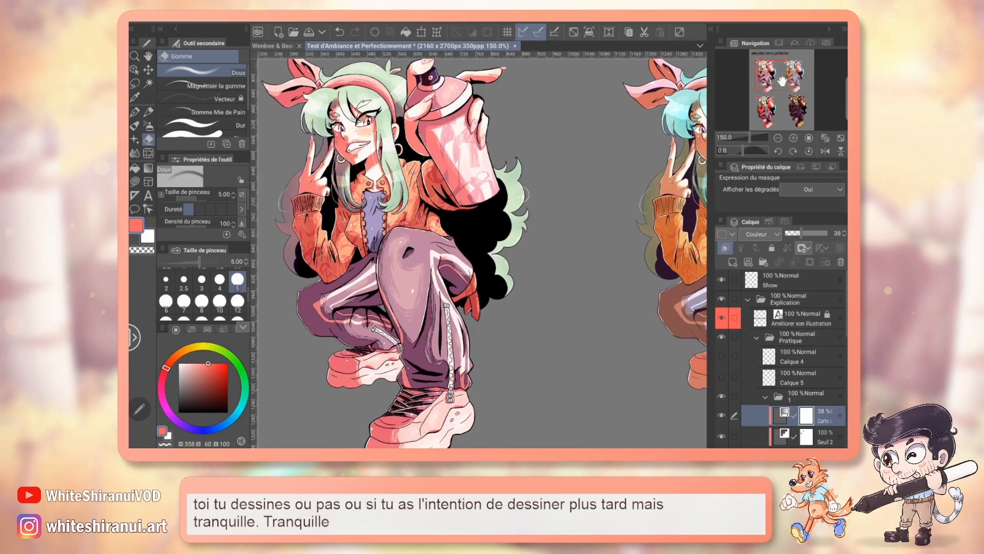
mouse_move(783, 80)
left_mouse_down()
mouse_move(796, 80)
mouse_move(781, 77)
left_mouse_up()
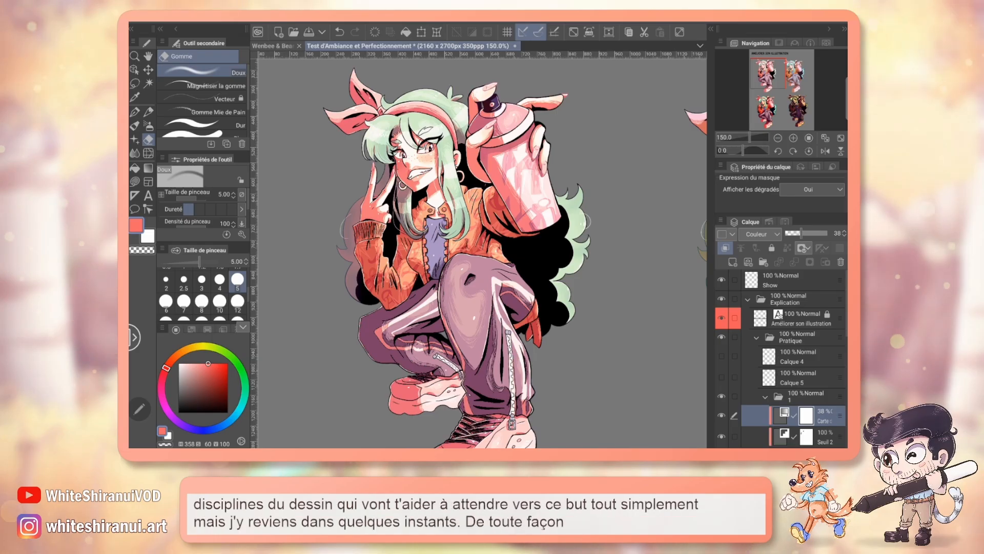
Step: Bring the neighbouring figures of the comparison sheet into view and collapse layer folder 1
scroll(482, 251, "up", 3)
left_click_drag(774, 67, 786, 89)
left_click(777, 137)
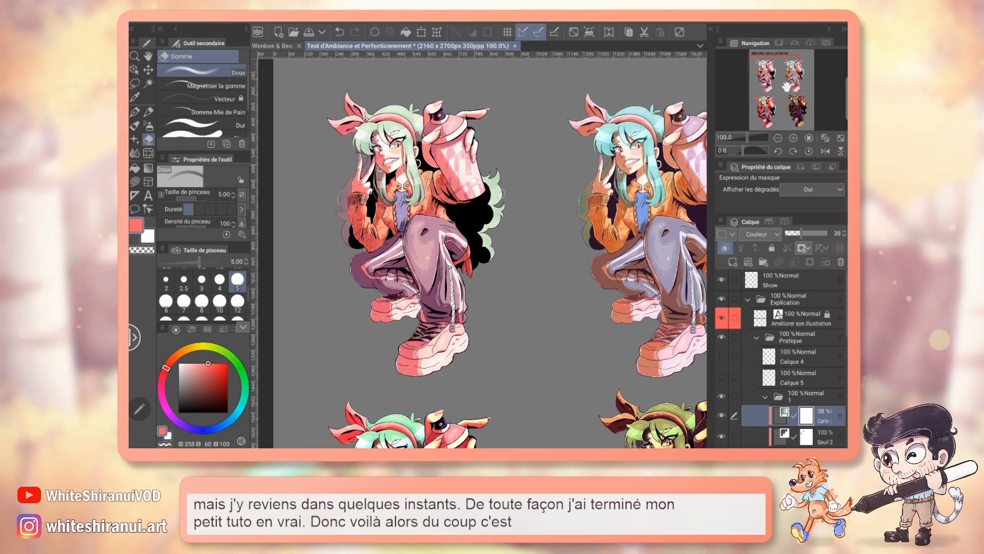
left_click(765, 397)
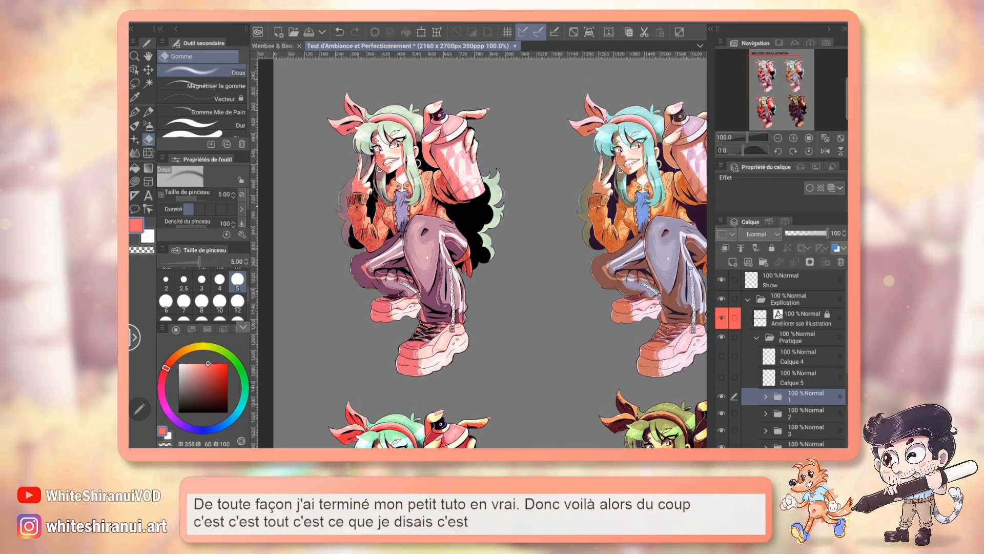
Step: Review the list of available correction layer types
left_click(297, 23)
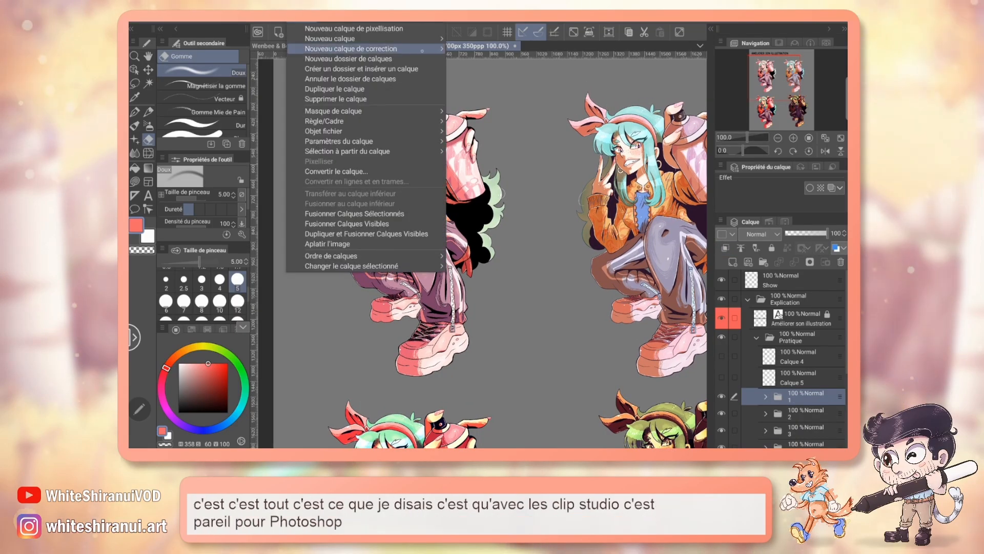
mouse_move(428, 52)
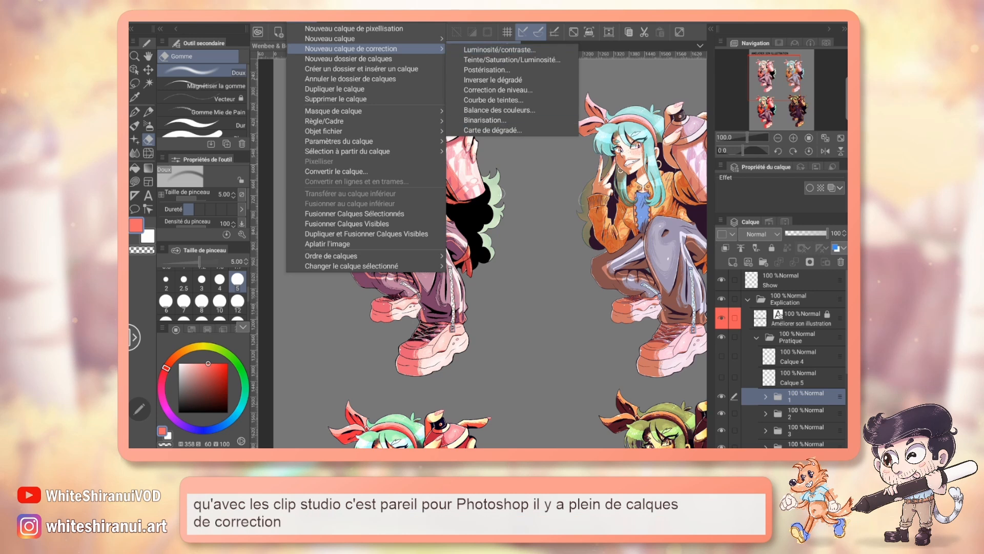
key("Escape")
left_click_drag(481, 246, 487, 252)
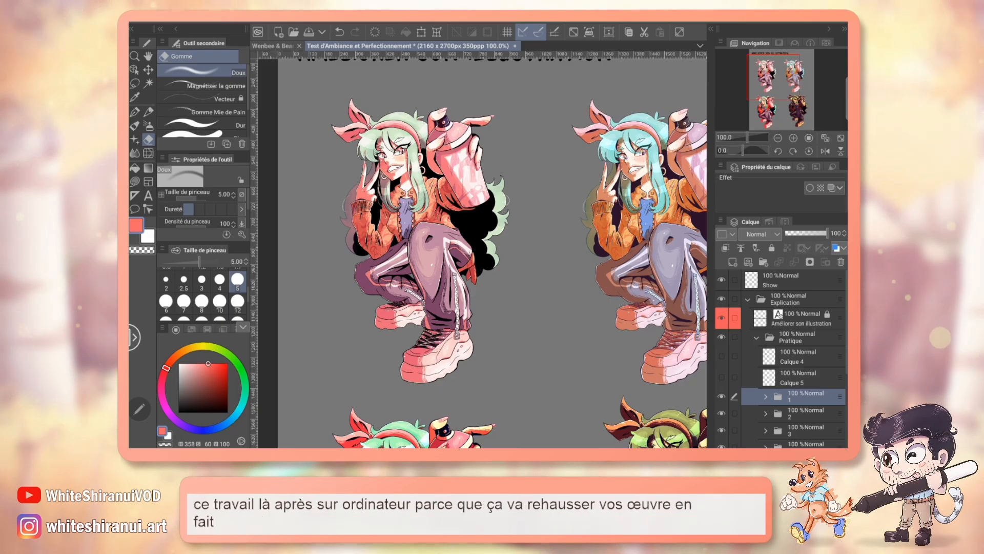
Step: Save the Test d'Ambiance document while comparing the first two figures
left_click(793, 138)
left_click_drag(770, 82, 788, 81)
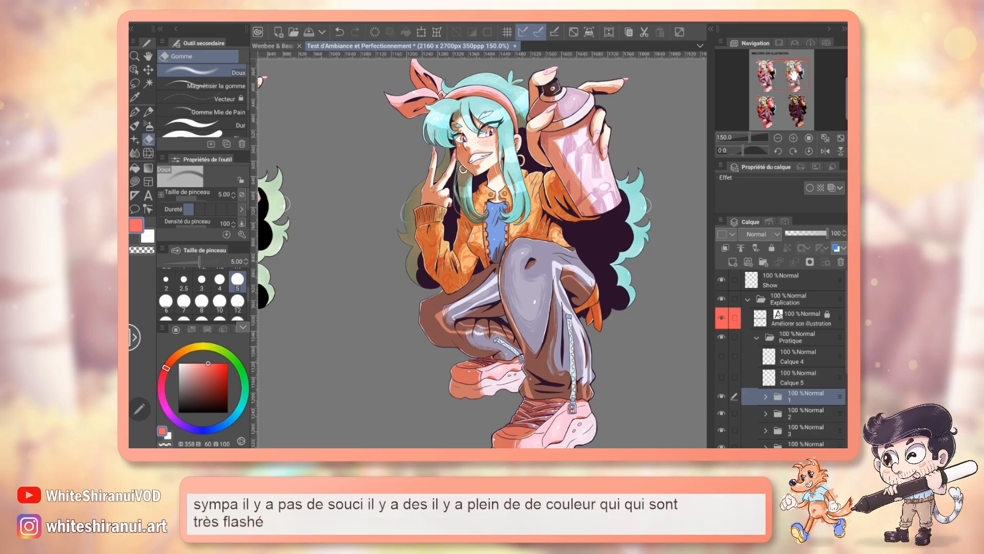
key("ctrl+s")
left_click_drag(794, 75, 767, 75)
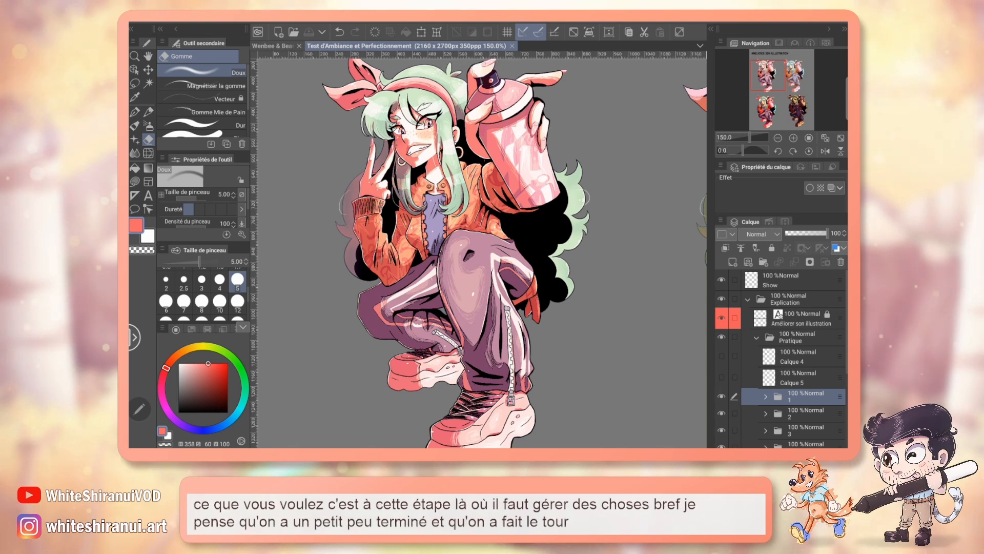
scroll(491, 240, "down", 2)
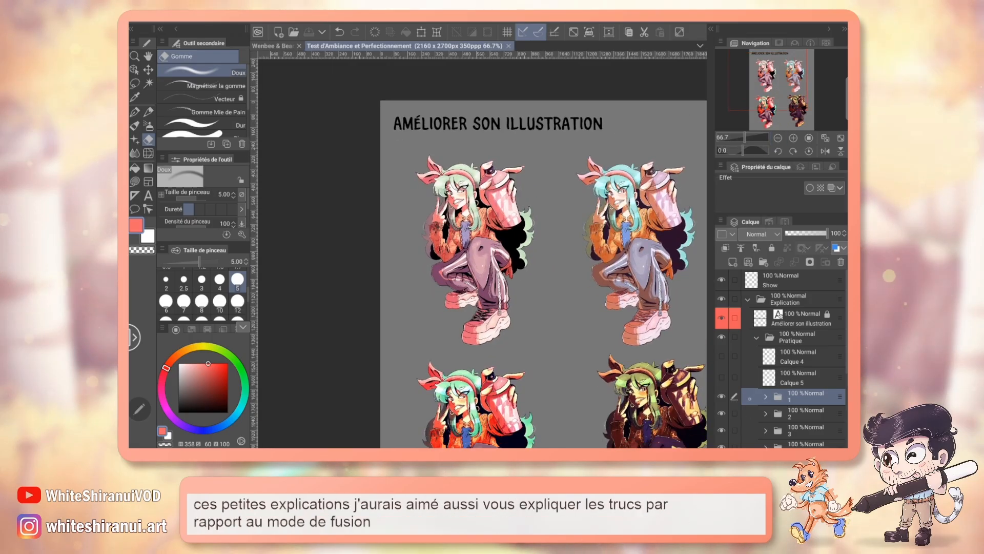
Step: Add a new raster layer at the top of folder 1, clip it to the layer below and set its blend mode to Produit
left_click(733, 262)
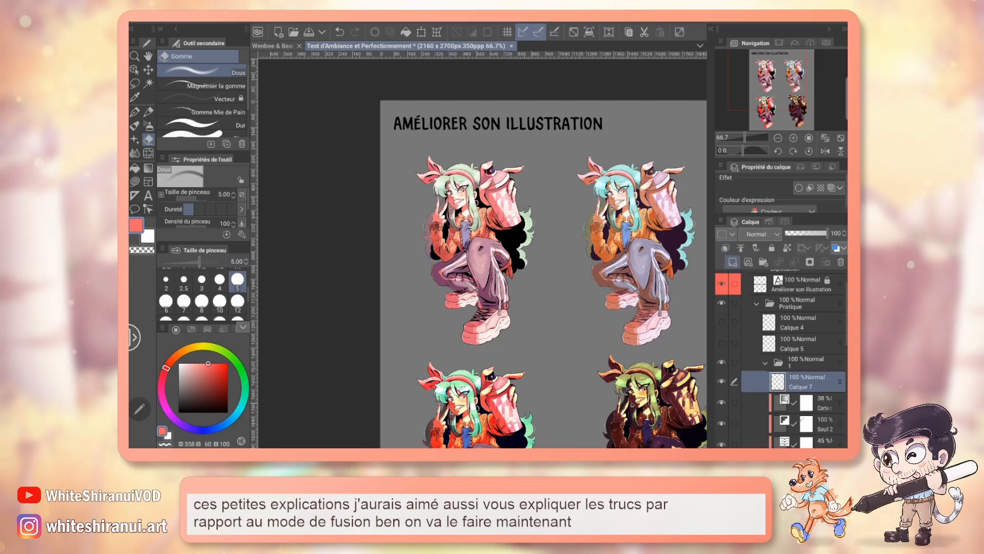
left_click(724, 248)
left_click(778, 138)
left_click(778, 137)
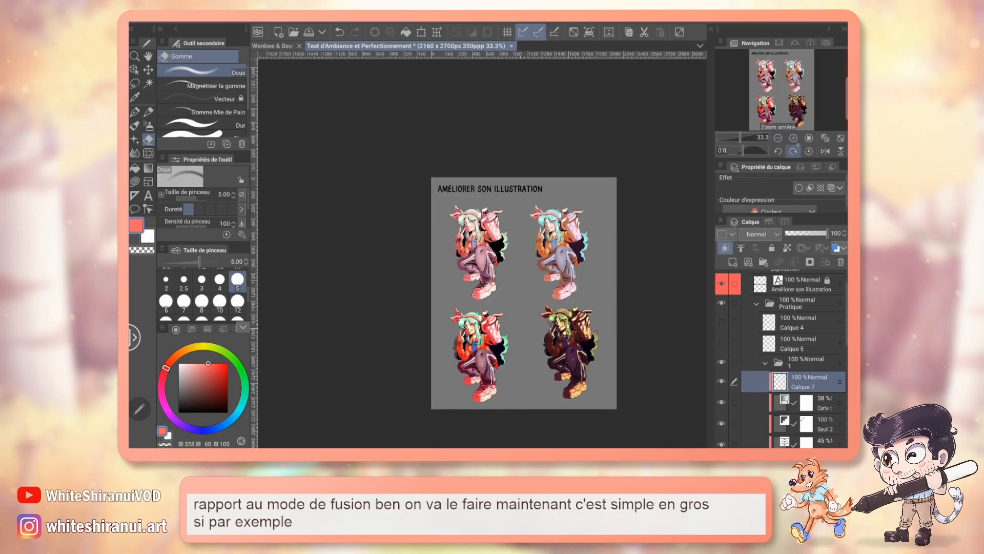
left_click(793, 138)
left_click(793, 138)
left_click(793, 138)
left_click(794, 138)
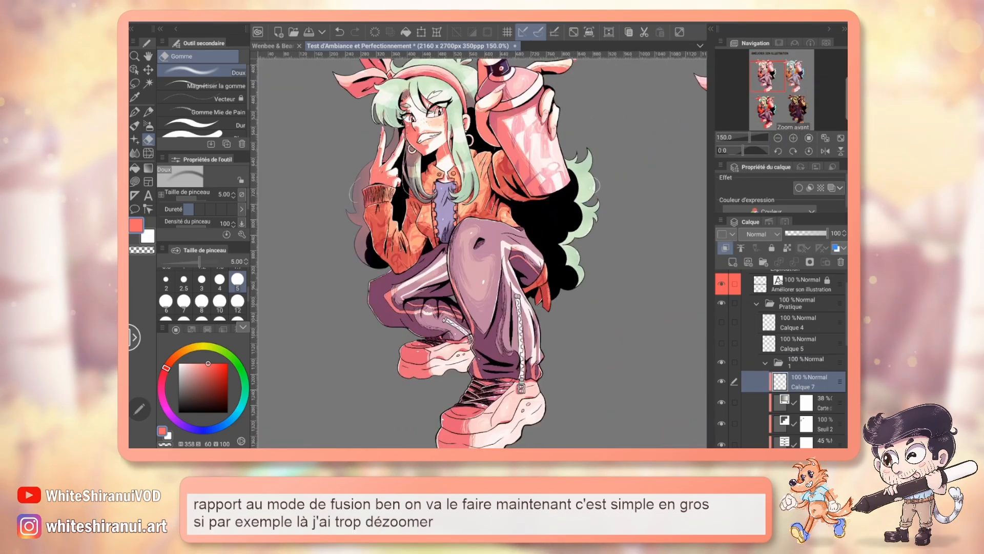
left_click(761, 234)
left_click(769, 47)
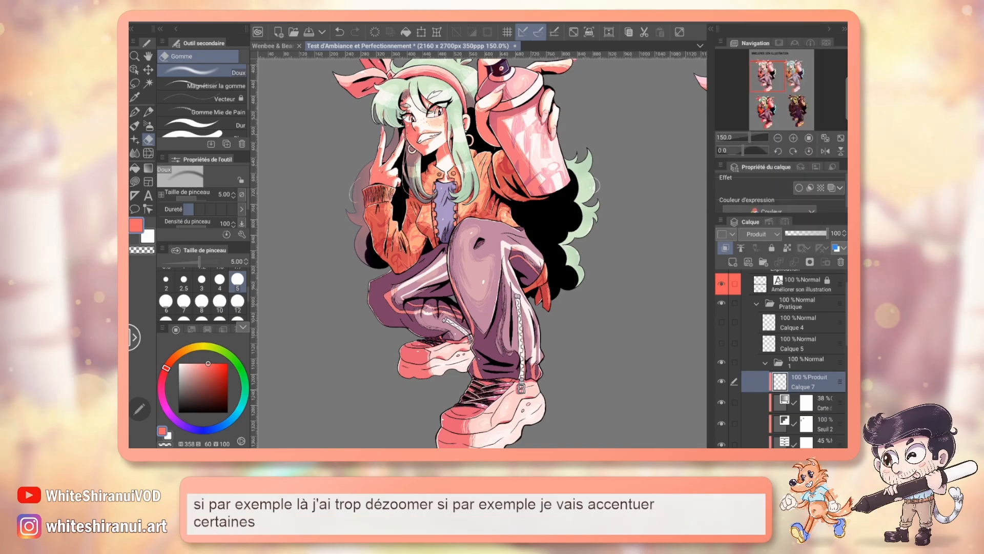
Step: Shade the first figure's rear leg and shoe with the Doux airbrush at size 12 in a dark reddish magenta
left_click(148, 125)
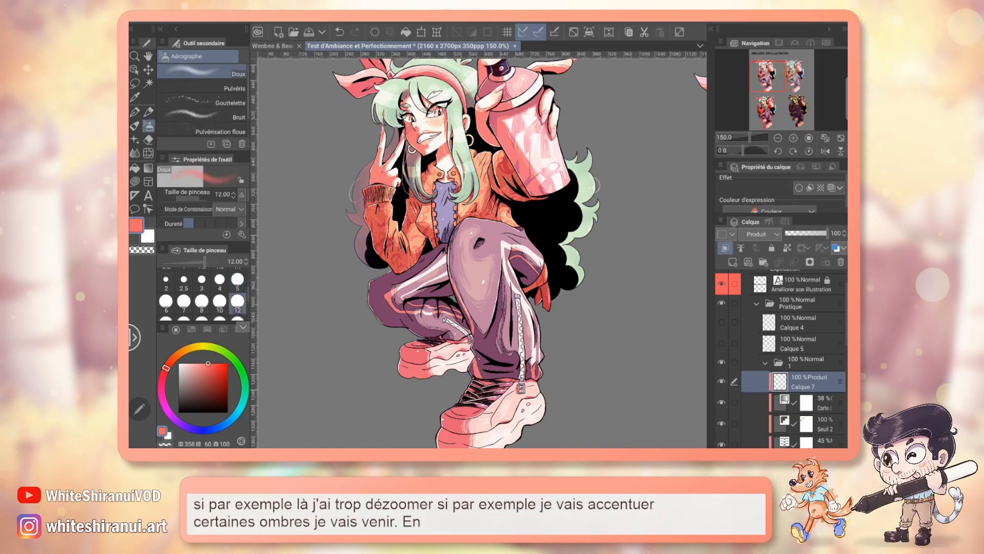
left_click(204, 387)
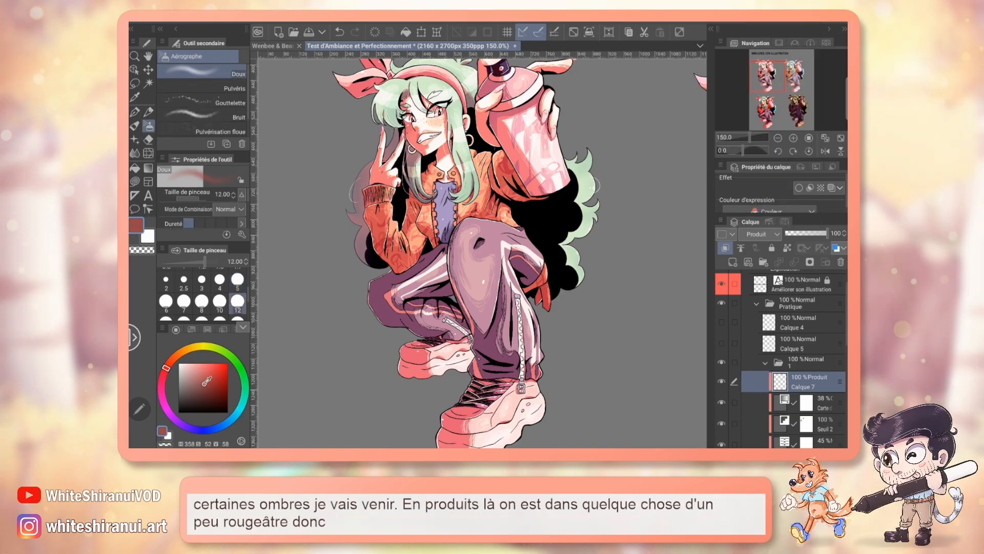
left_click(164, 373)
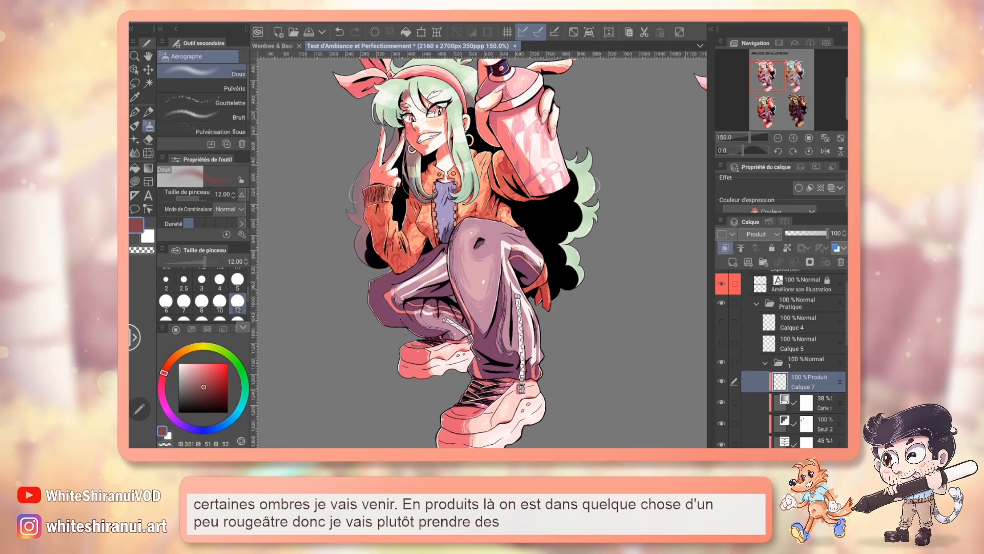
mouse_move(385, 287)
left_mouse_down()
mouse_move(419, 370)
mouse_move(409, 317)
mouse_move(402, 380)
mouse_move(435, 353)
mouse_move(385, 289)
mouse_move(400, 340)
mouse_move(397, 313)
mouse_move(377, 347)
mouse_move(440, 350)
left_mouse_up()
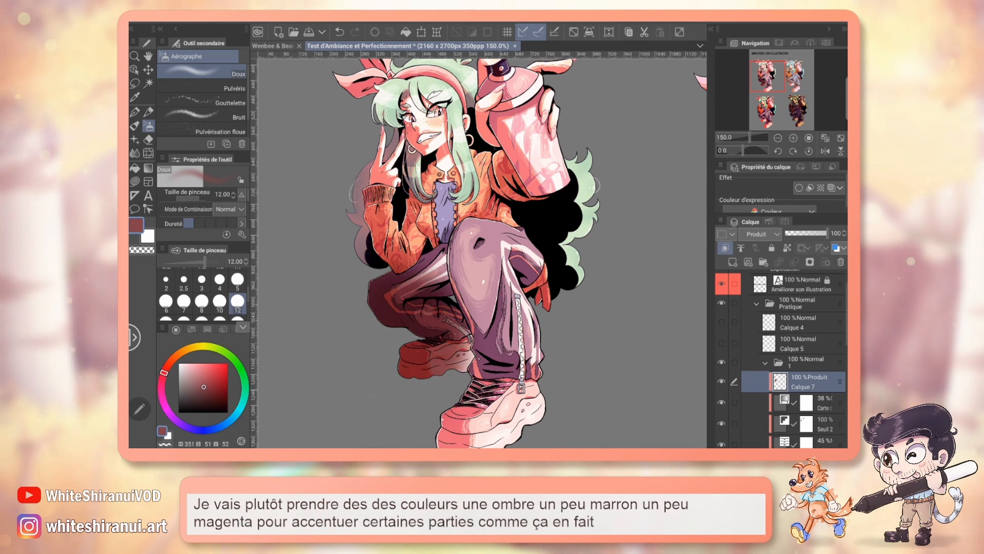
Step: Airbrush shadows at size 5 on the hair behind the raised hand and the jacket below the can, and lower the layer's opacity to 46%
left_click(237, 281)
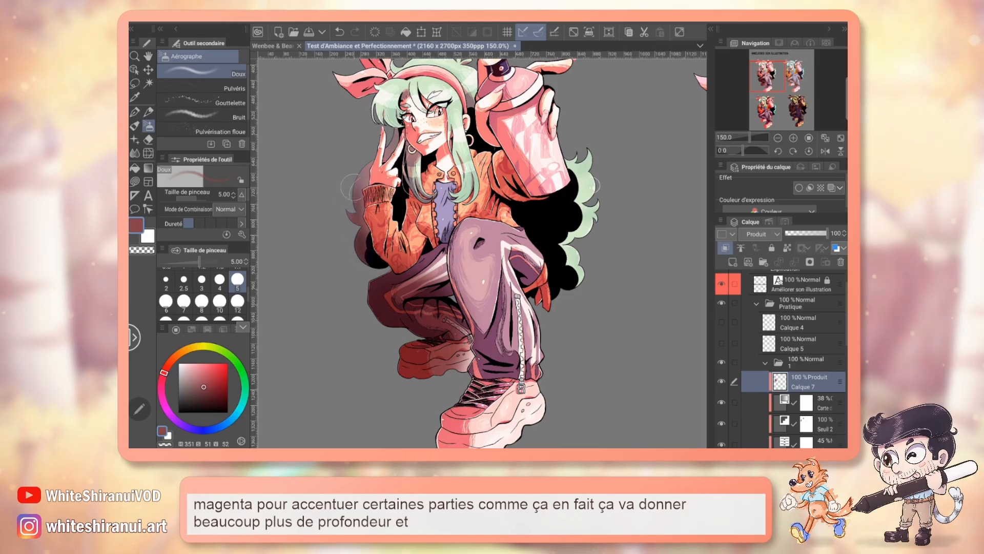
left_click_drag(352, 188, 365, 152)
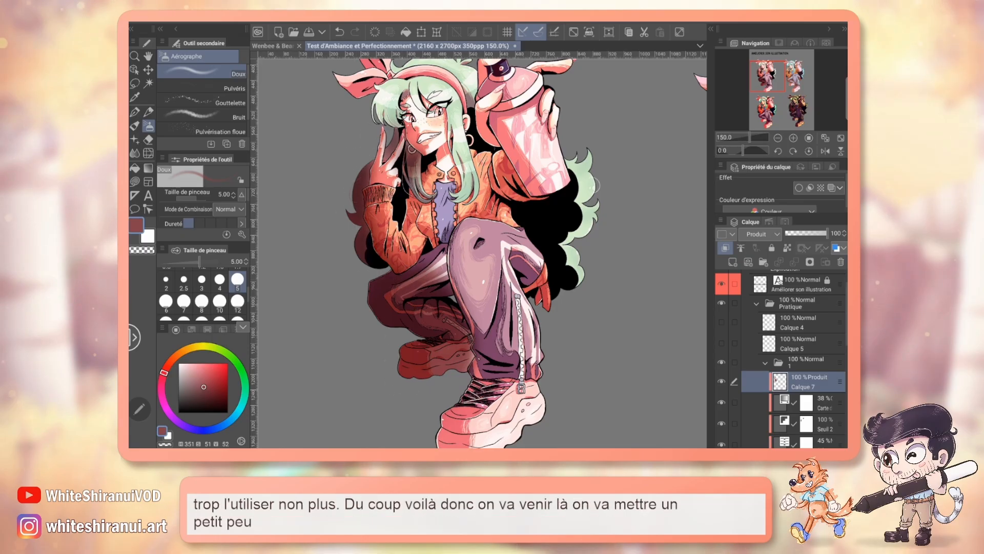
mouse_move(508, 219)
left_mouse_down()
mouse_move(496, 194)
mouse_move(547, 200)
left_mouse_up()
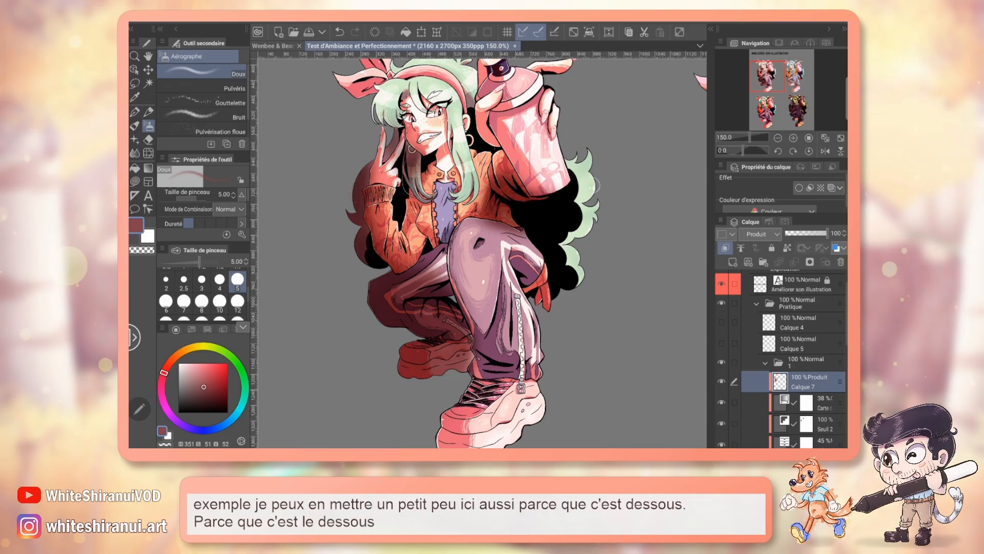
left_click_drag(825, 233, 805, 233)
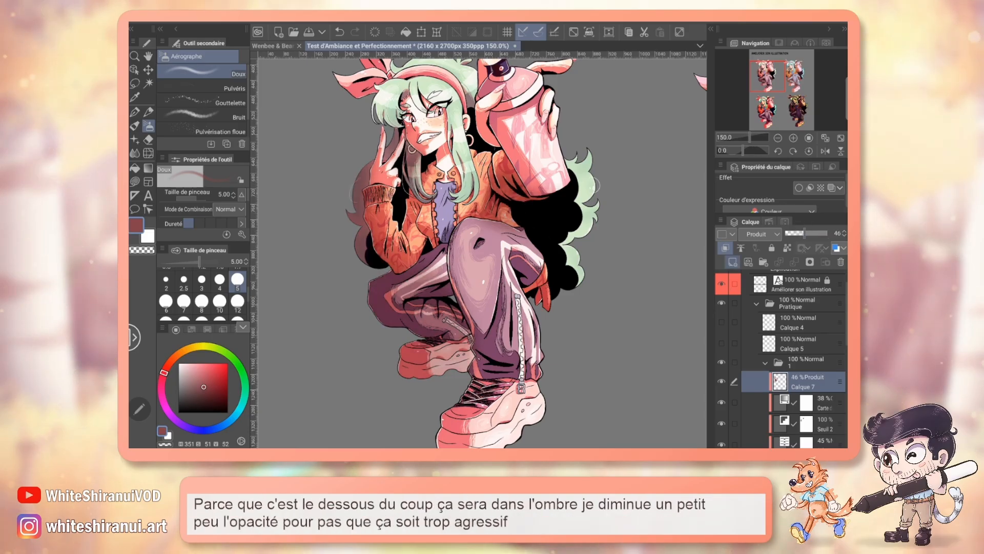
Step: Add a clipped raster layer above the Produit layer with the Ajouter (éclat) blend mode
left_click(733, 261)
left_click(761, 234)
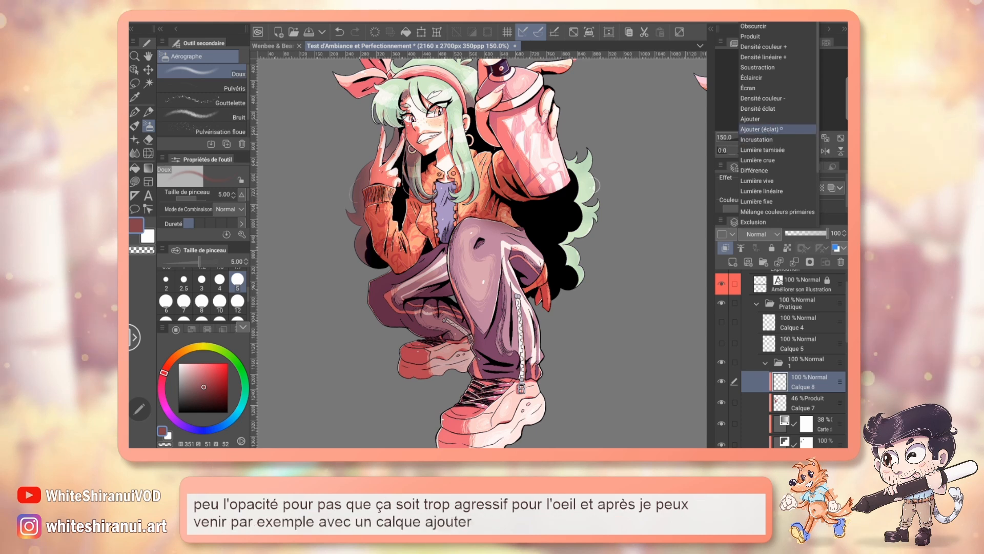
left_click(788, 126)
Step: Airbrush pale orange light over the first figure's knee, legs, spray can, hair and jacket
left_click(188, 363)
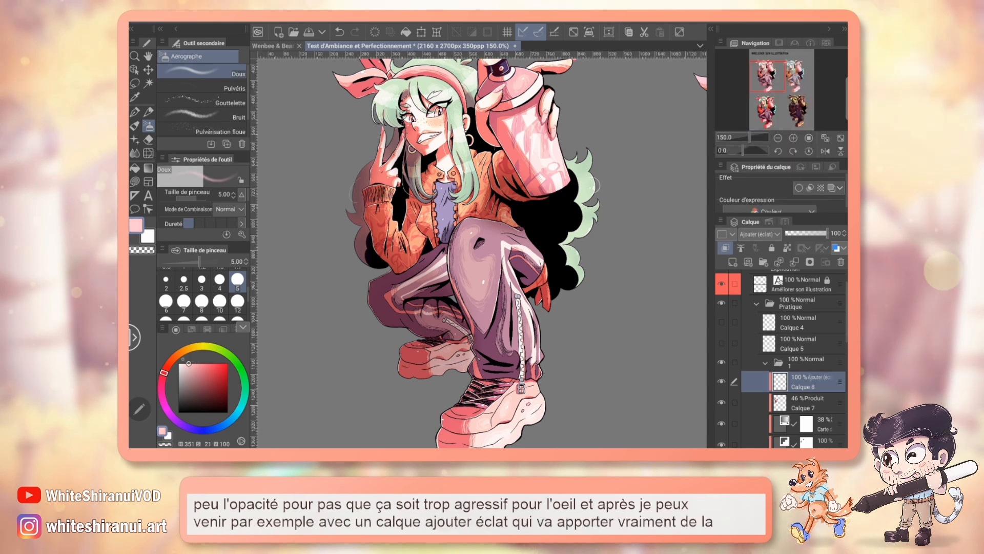
left_click_drag(170, 361, 177, 354)
mouse_move(472, 241)
left_mouse_down()
mouse_move(493, 343)
mouse_move(489, 413)
mouse_move(475, 410)
mouse_move(505, 246)
left_mouse_up()
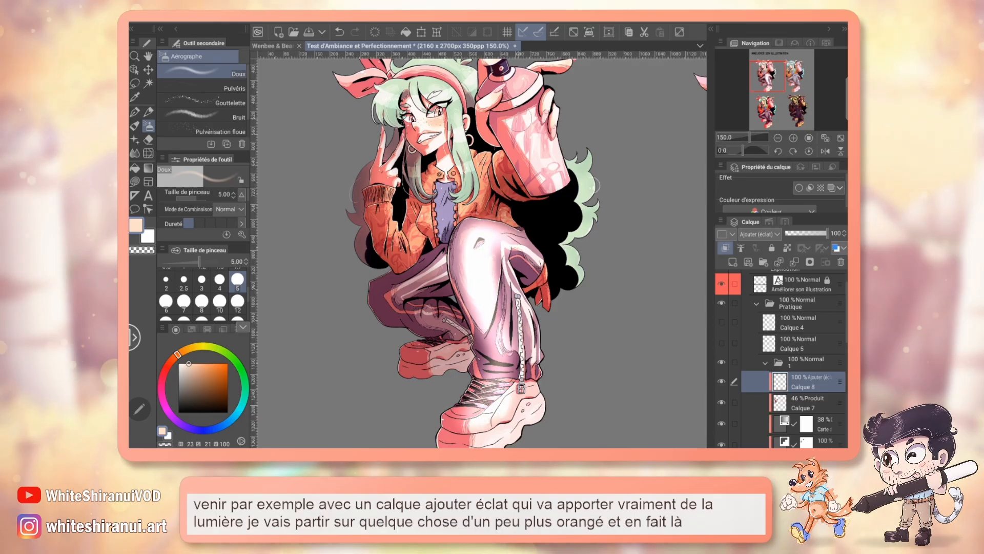
mouse_move(550, 159)
left_mouse_down()
mouse_move(531, 91)
mouse_move(558, 190)
left_mouse_up()
left_click_drag(475, 186, 495, 255)
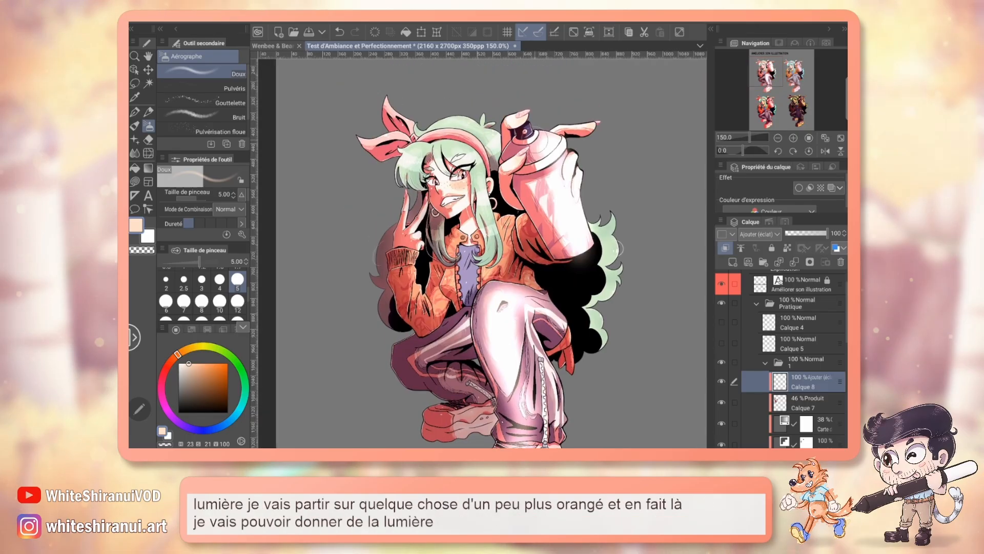
mouse_move(436, 142)
left_mouse_down()
mouse_move(409, 244)
mouse_move(432, 287)
mouse_move(454, 294)
mouse_move(465, 272)
left_mouse_up()
left_click_drag(469, 320, 428, 359)
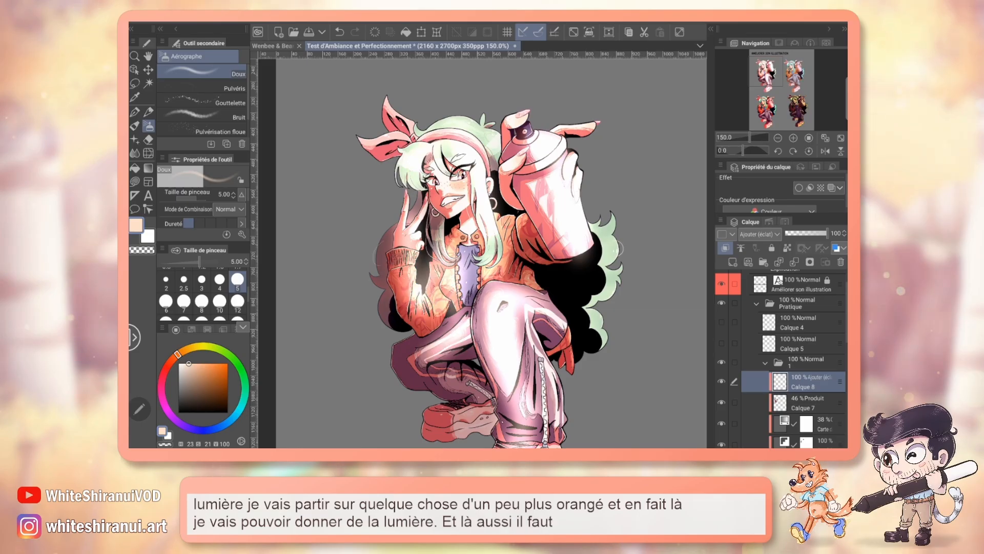
Step: Change the light layer's blend mode to Incrustation and set its opacity to 94%
left_click_drag(826, 233, 791, 234)
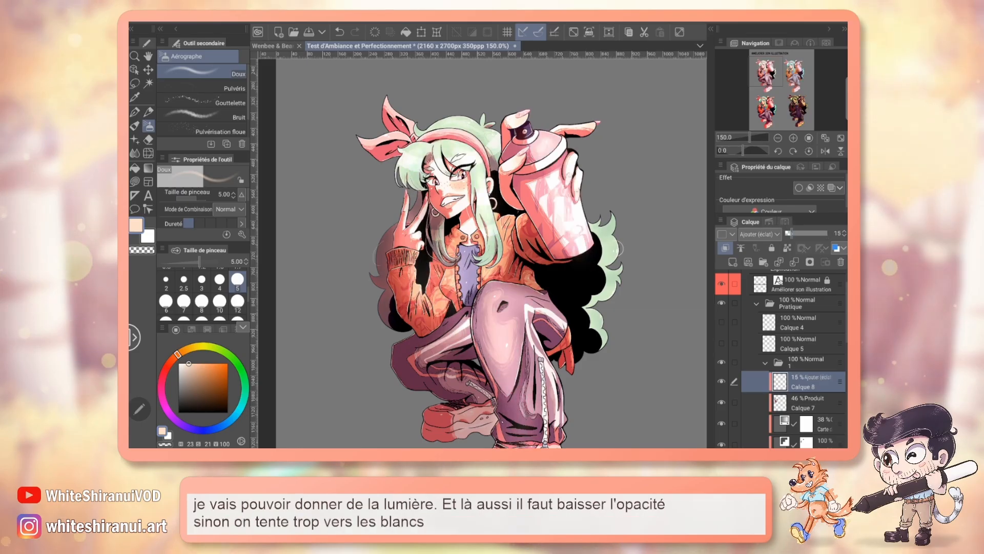
left_click(758, 234)
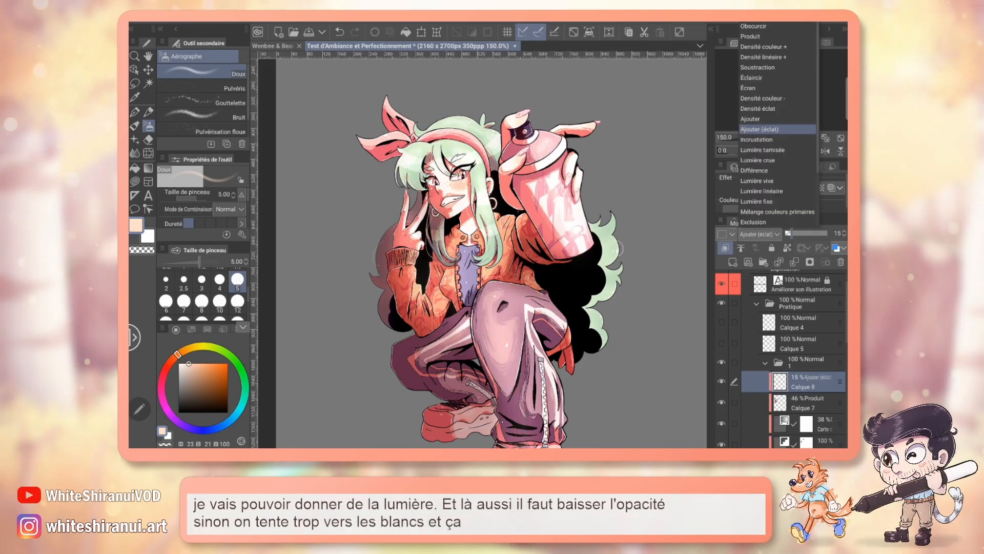
left_click(756, 139)
left_click_drag(791, 233, 818, 233)
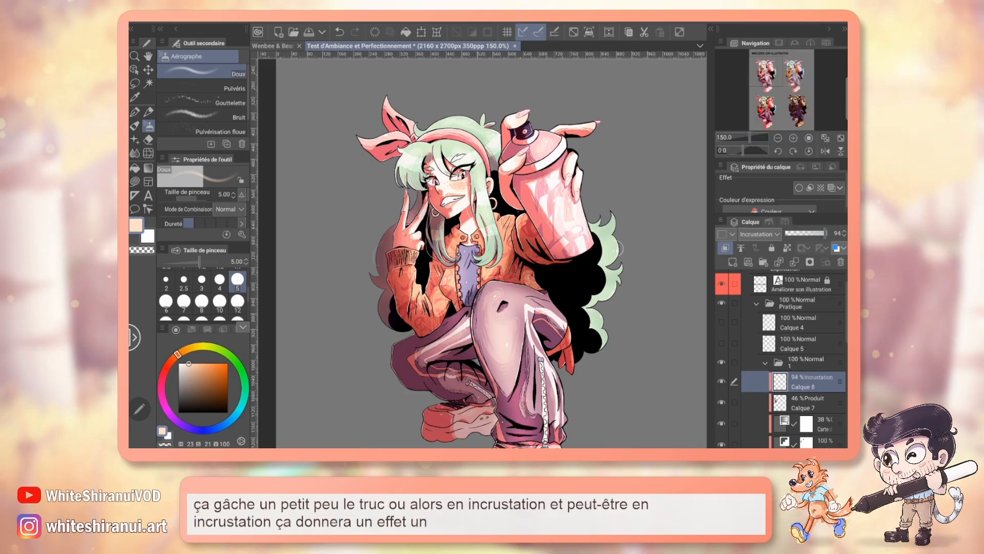
Step: Hide the Carte de dégradé layer in folder 1 and compare the first figure with the second
left_click(777, 138)
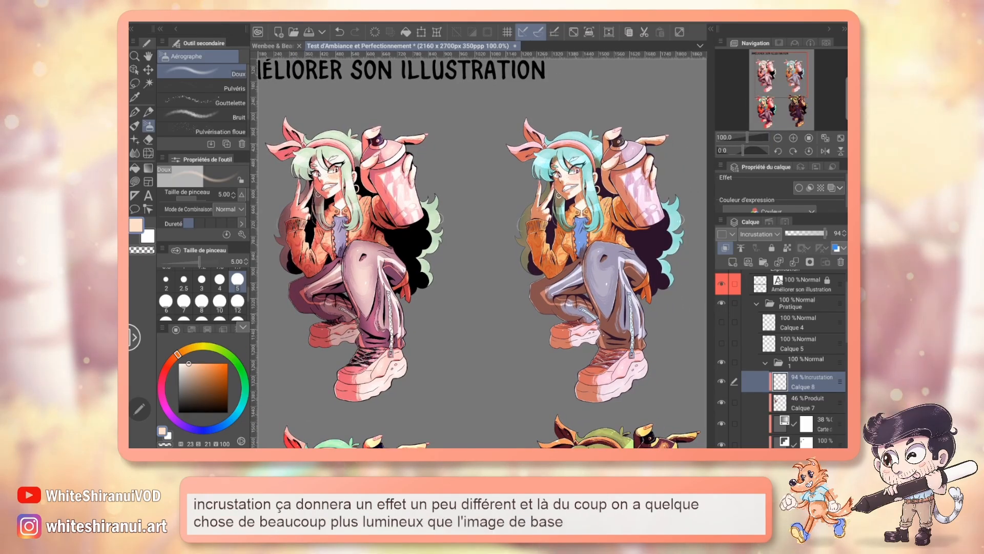
scroll(795, 359, "down", 2)
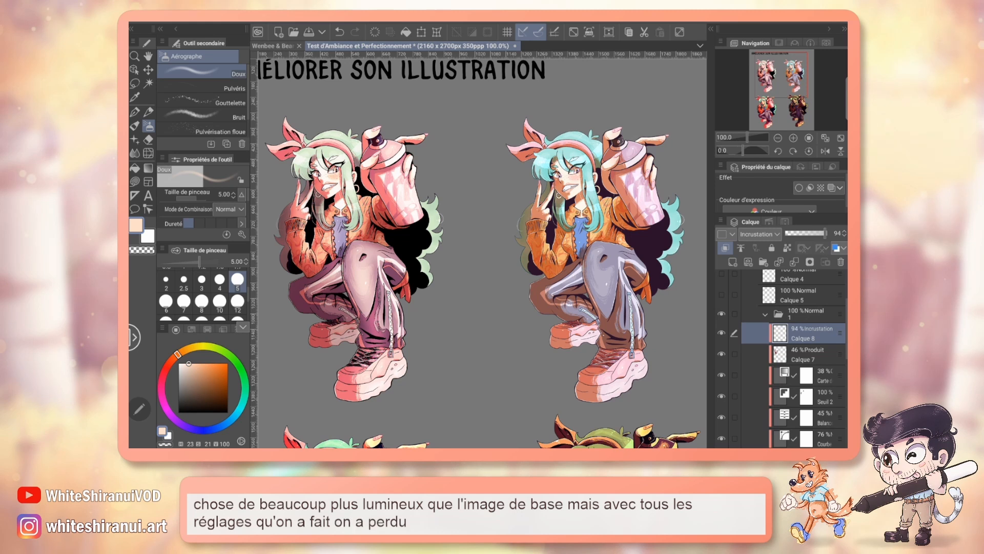
scroll(794, 359, "down", 2)
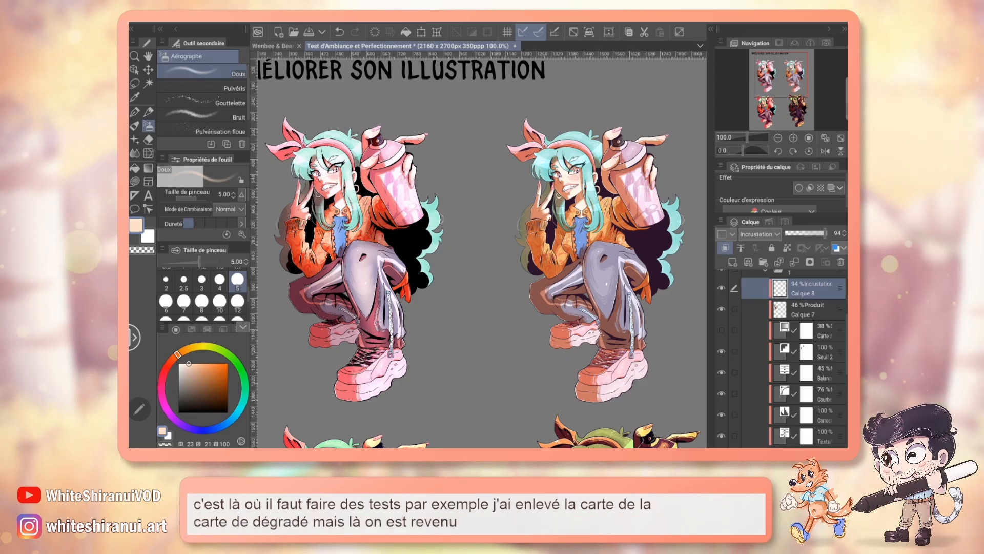
left_click(794, 138)
left_click_drag(782, 77, 771, 75)
left_click(778, 138)
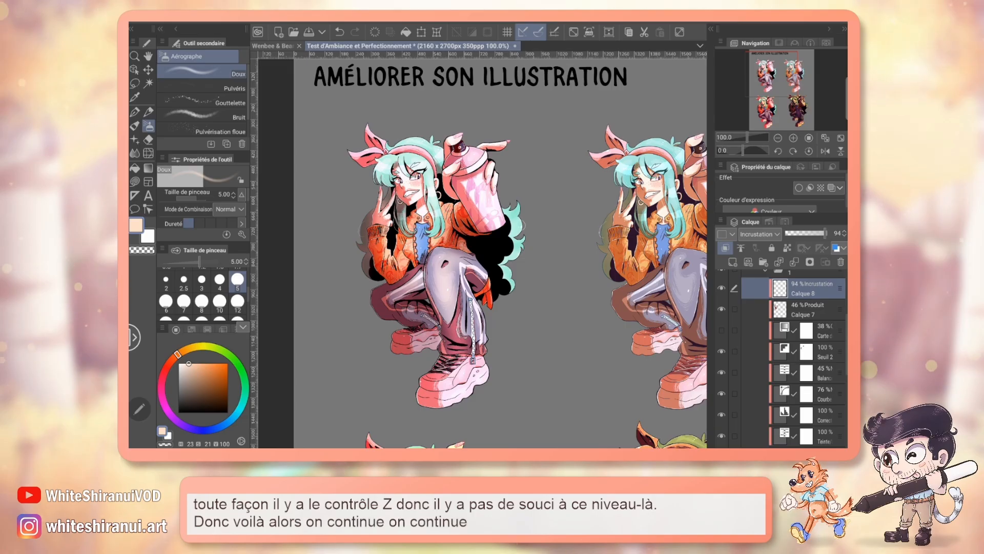
Step: Hide the grey Calque 3 background layer and examine the black shadows of the first figure at 150% zoom
left_click_drag(513, 266, 481, 232)
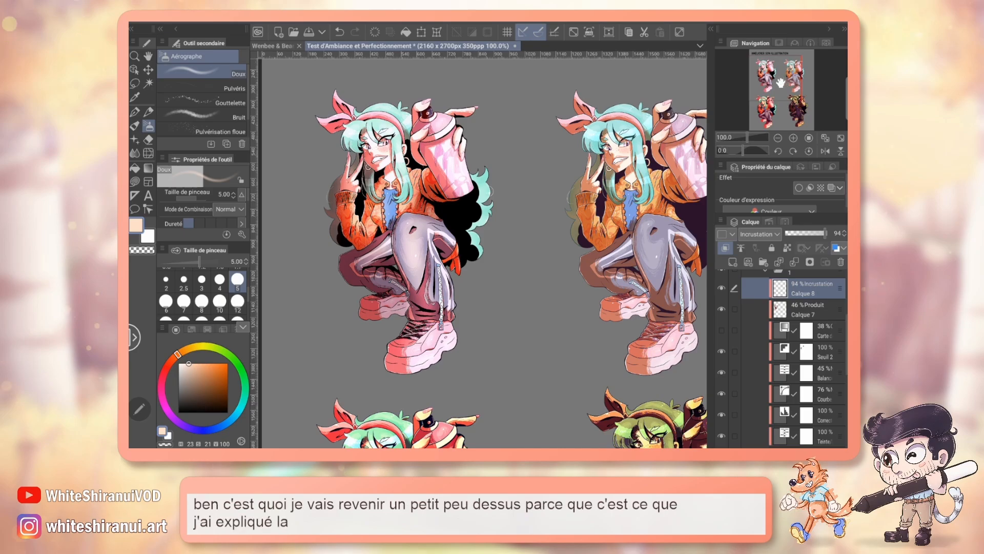
left_click_drag(780, 82, 777, 80)
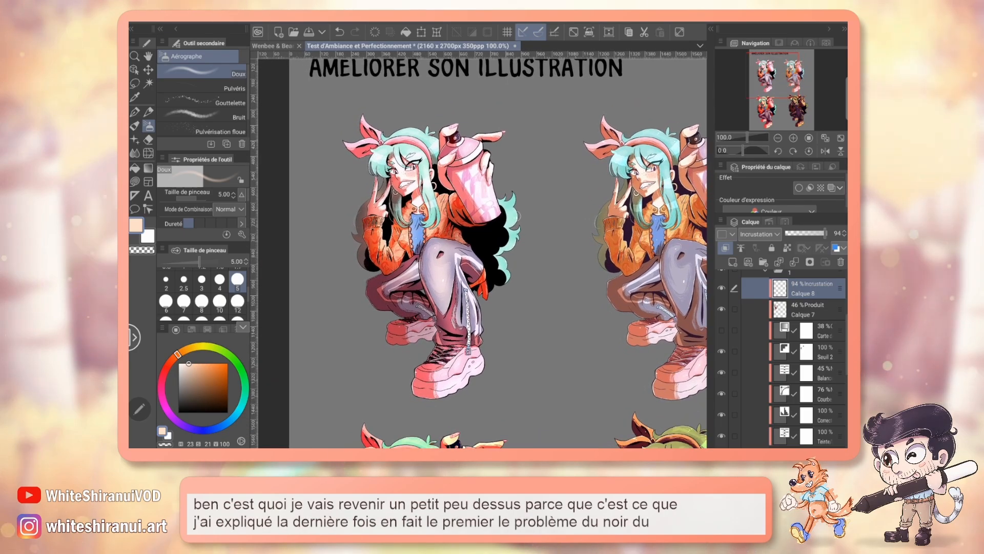
scroll(805, 302, "down", 8)
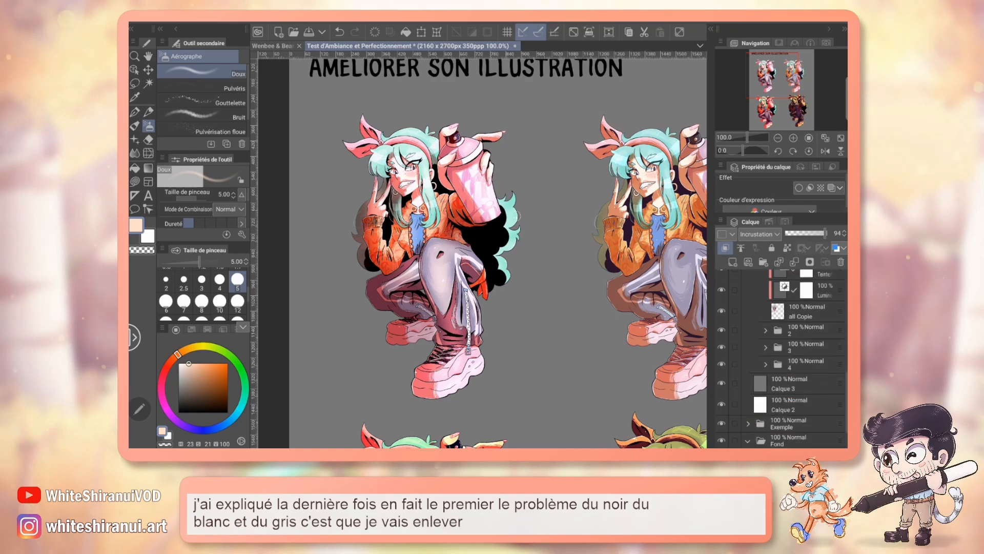
left_click(722, 340)
scroll(779, 359, "up", 3)
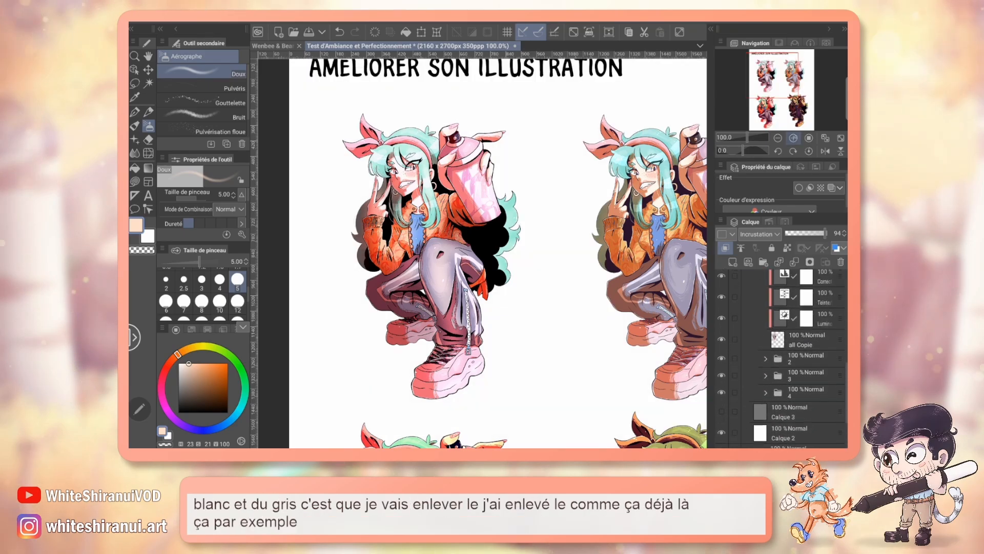
left_click(793, 138)
left_click_drag(781, 87, 775, 77)
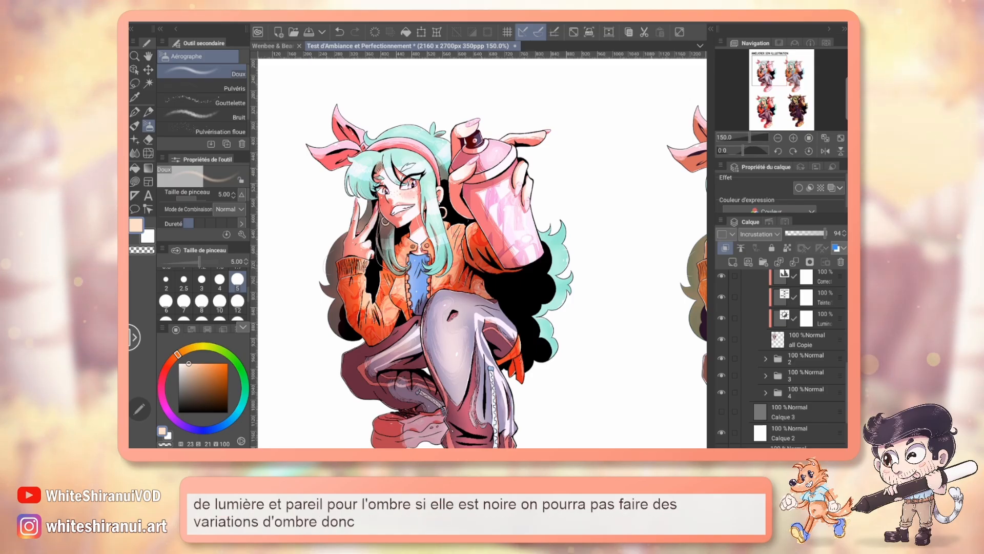
Step: Collapse folder 1 and add a raster layer above Calque 4 in the Pratique folder
scroll(482, 253, "down", 1)
scroll(795, 358, "up", 3)
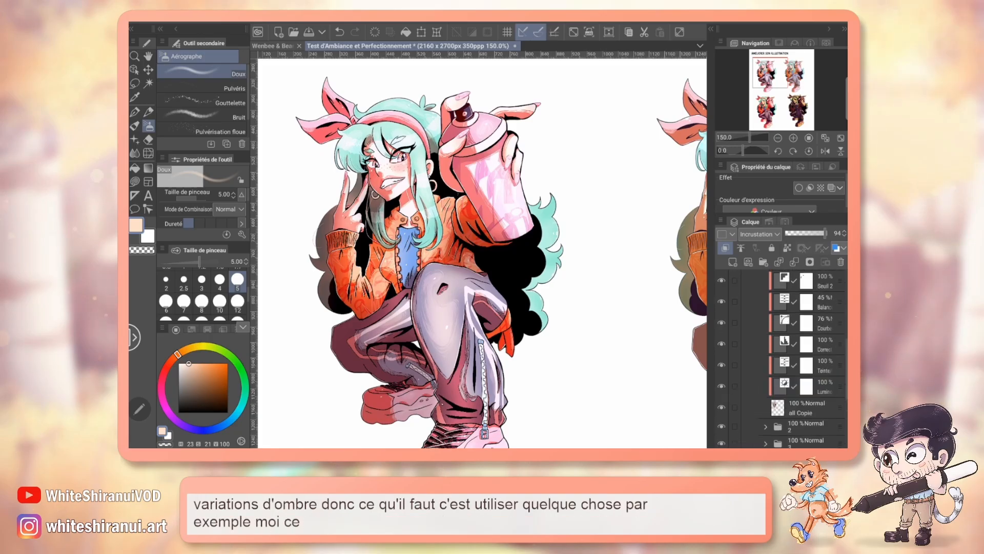
scroll(794, 359, "up", 2)
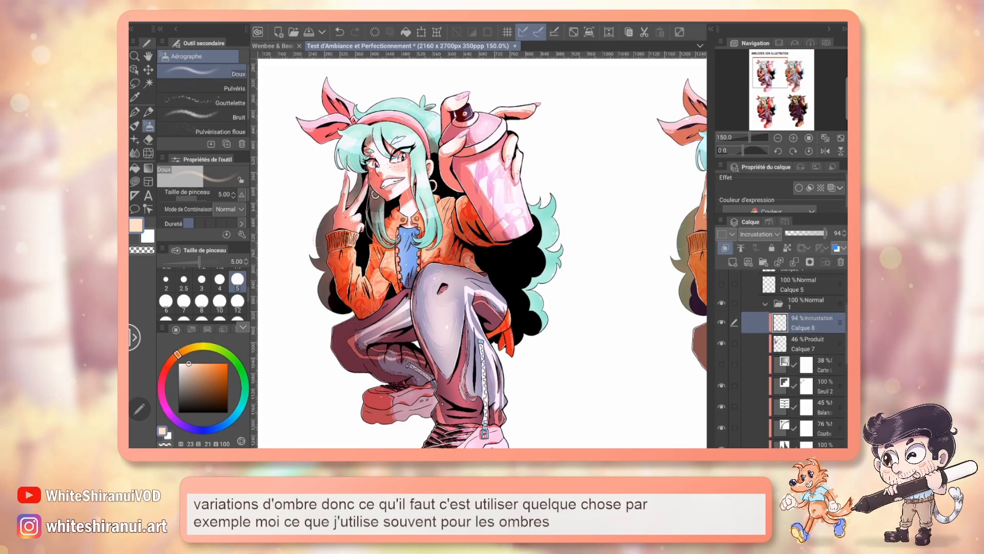
scroll(794, 359, "up", 1)
left_click(766, 329)
left_click(799, 289)
left_click(725, 248)
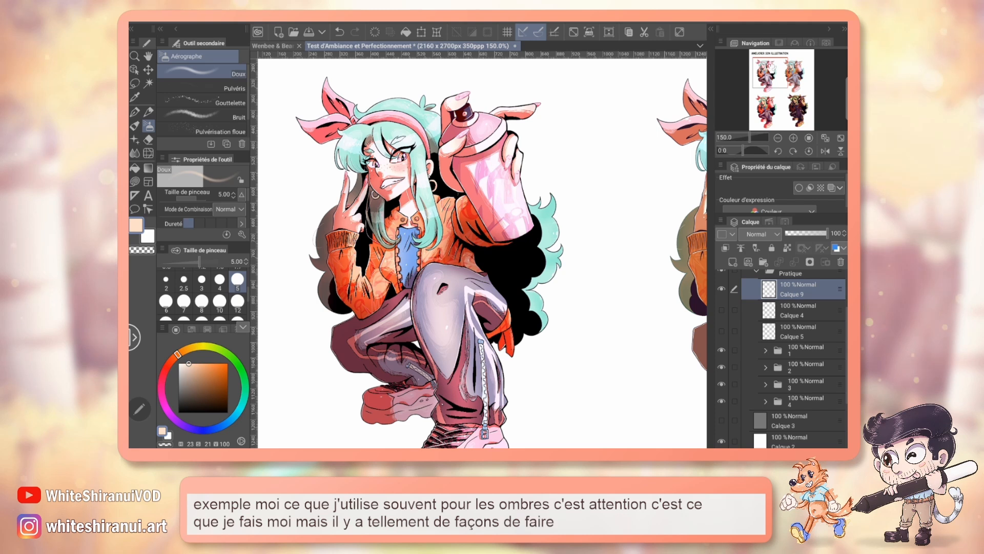
Step: Paint a dark red test swatch (355, 47, 44) between the two upper figures with the Plume G réaliste pen
left_click_drag(773, 66, 783, 60)
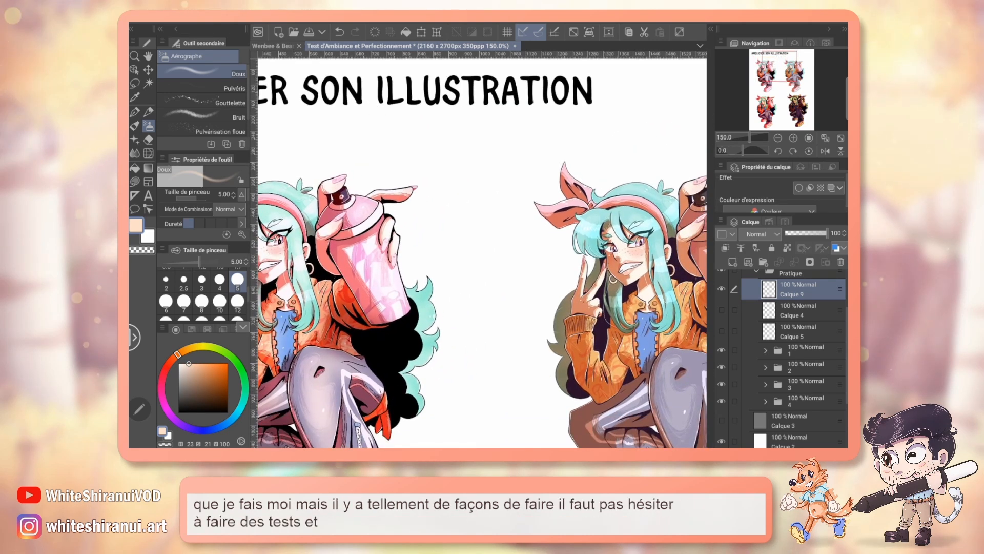
key("p")
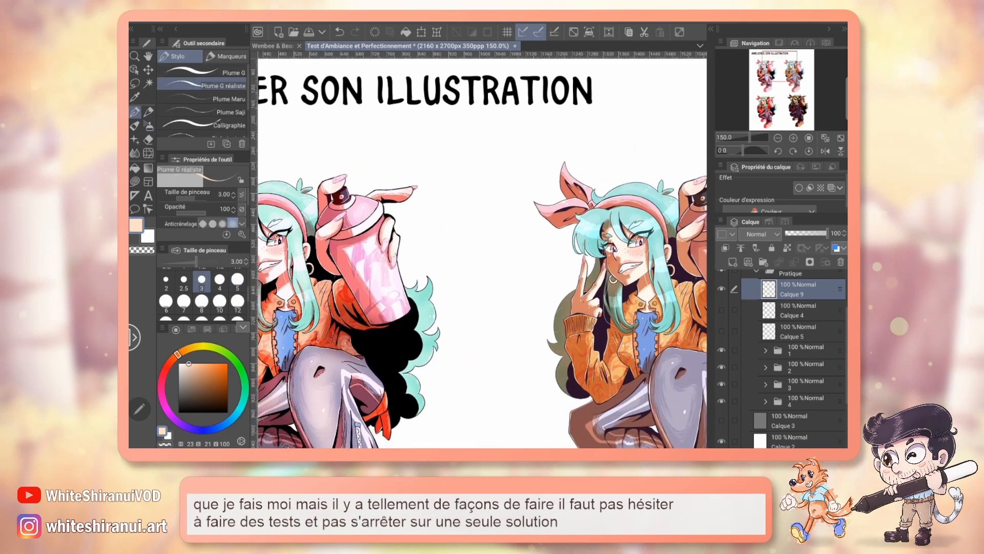
left_click_drag(776, 72, 765, 79)
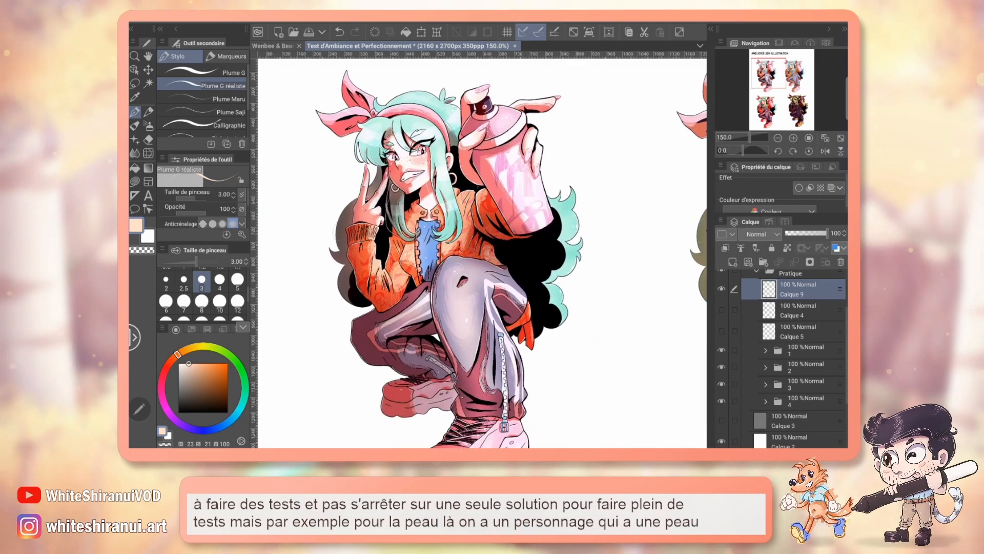
left_click_drag(768, 73, 774, 74)
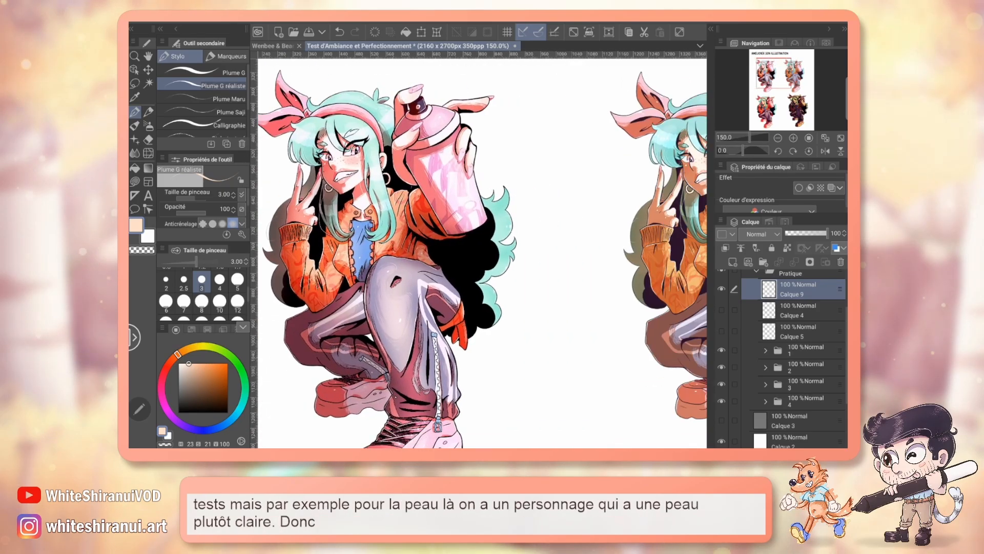
left_click(163, 371)
left_click(202, 391)
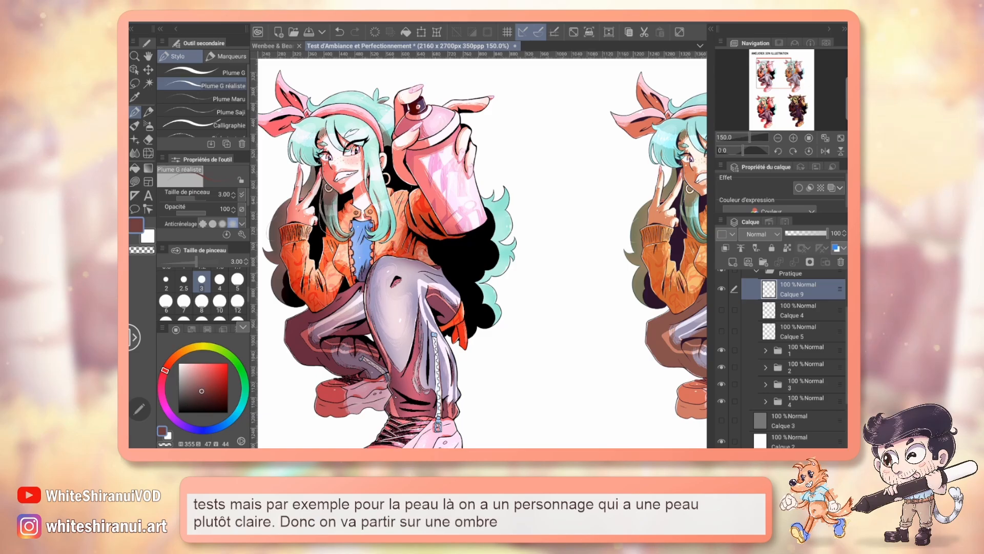
left_click_drag(483, 253, 423, 313)
left_click_drag(477, 165, 487, 159)
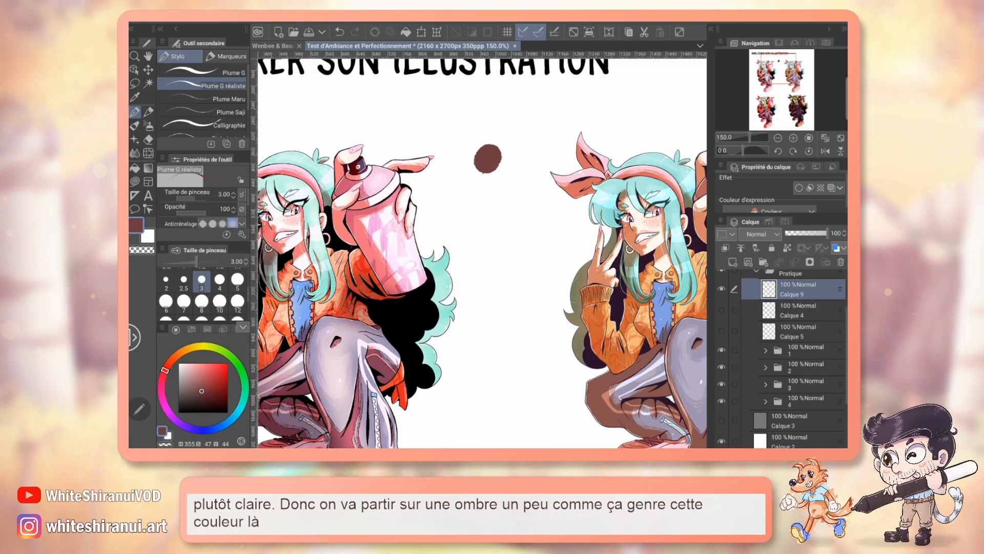
Step: Paint a dark grey swatch (355, 0, 27) beside the dark red one
left_click(180, 398)
mouse_move(515, 127)
left_mouse_down()
mouse_move(528, 125)
mouse_move(523, 133)
left_mouse_up()
left_click_drag(462, 266, 528, 246)
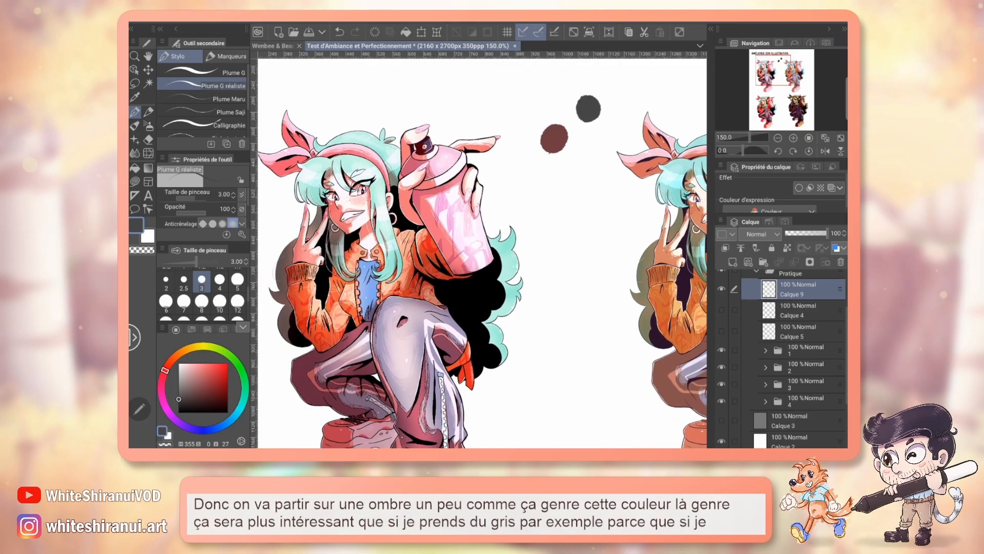
Step: Add a clipped raster layer above all Copie 4 in folder 2 with the Produit blend mode
left_click(766, 351)
left_click(766, 351)
left_click(766, 367)
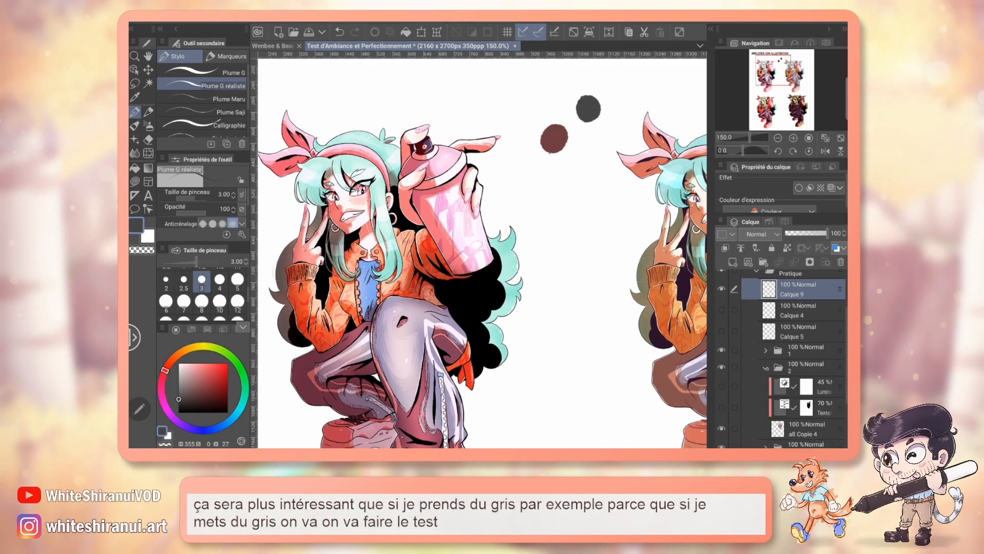
scroll(800, 359, "down", 1)
left_click(807, 393)
left_click(733, 262)
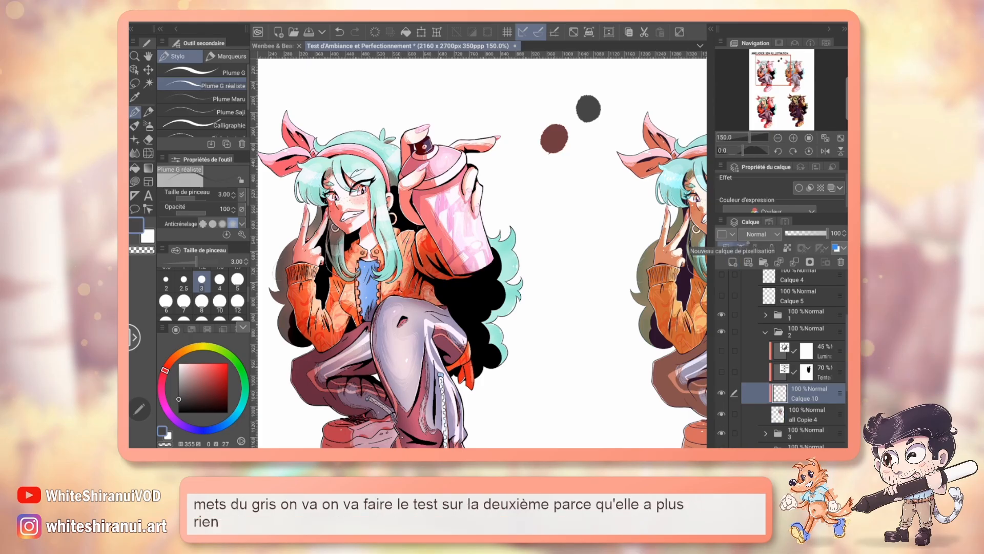
left_click(759, 233)
left_click(759, 48)
Step: Paint a dark grey shadow on the second figure's neck, undo the last stroke, and hide the shadow layer
left_click_drag(589, 256, 357, 226)
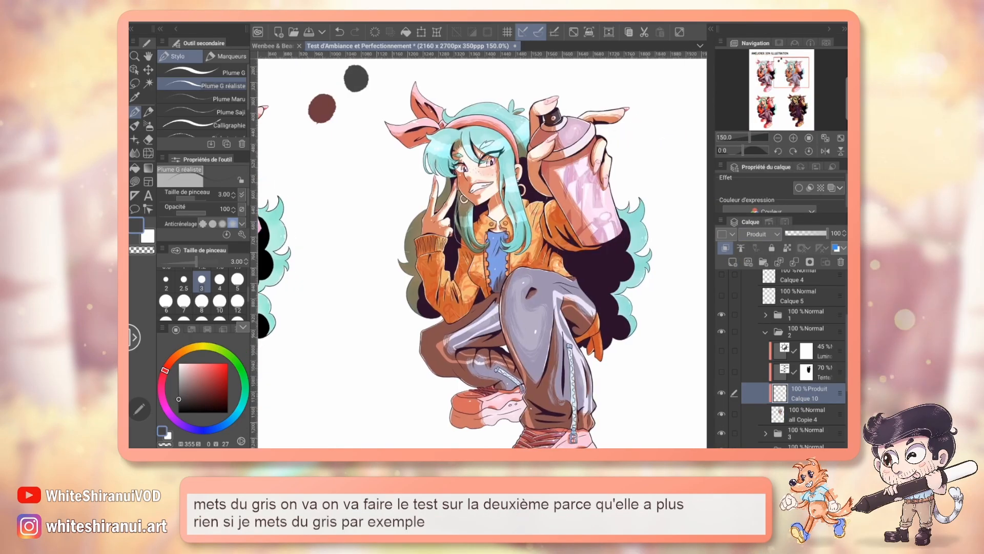
mouse_move(480, 211)
left_mouse_down()
mouse_move(506, 190)
mouse_move(485, 207)
mouse_move(485, 211)
left_mouse_up()
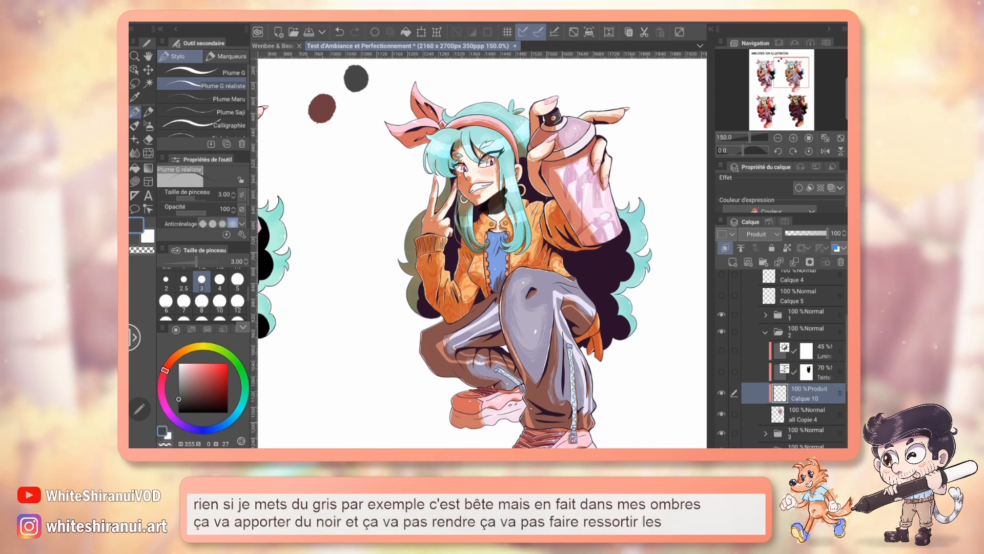
key("ctrl+z")
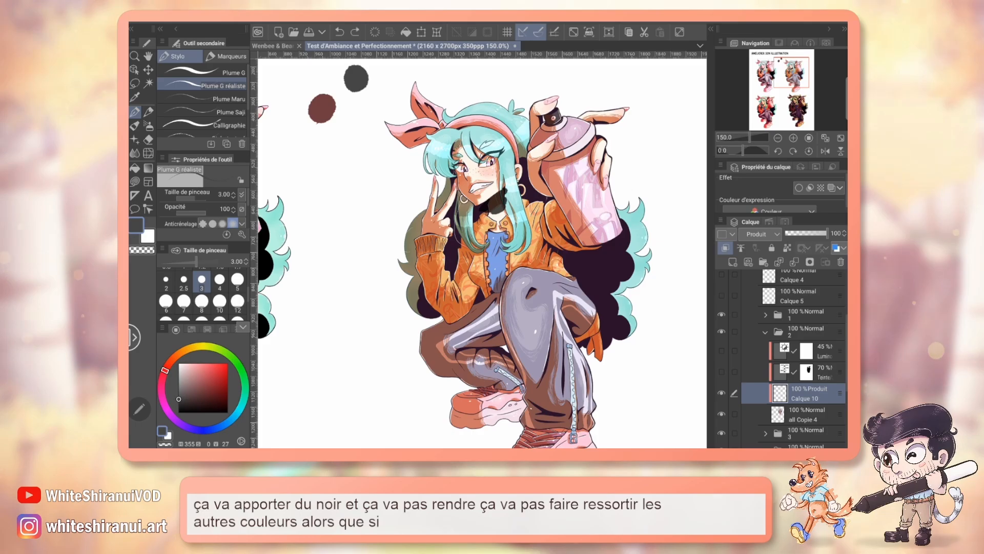
left_click(721, 393)
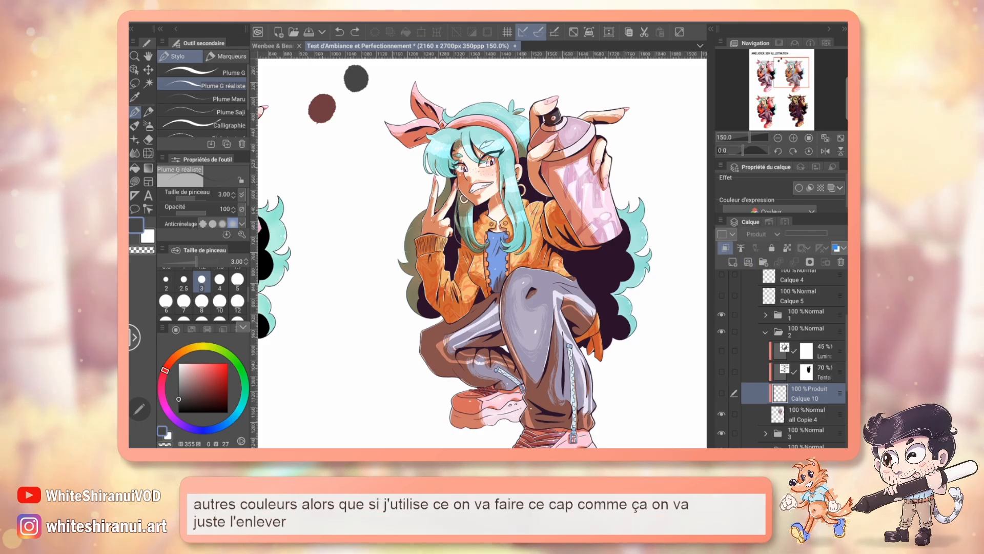
Step: Add another clipped Produit layer above the grey shadow, paint the second figure's neck shadow in dark red, and set its opacity to 64%
left_click(208, 330)
left_click(174, 341)
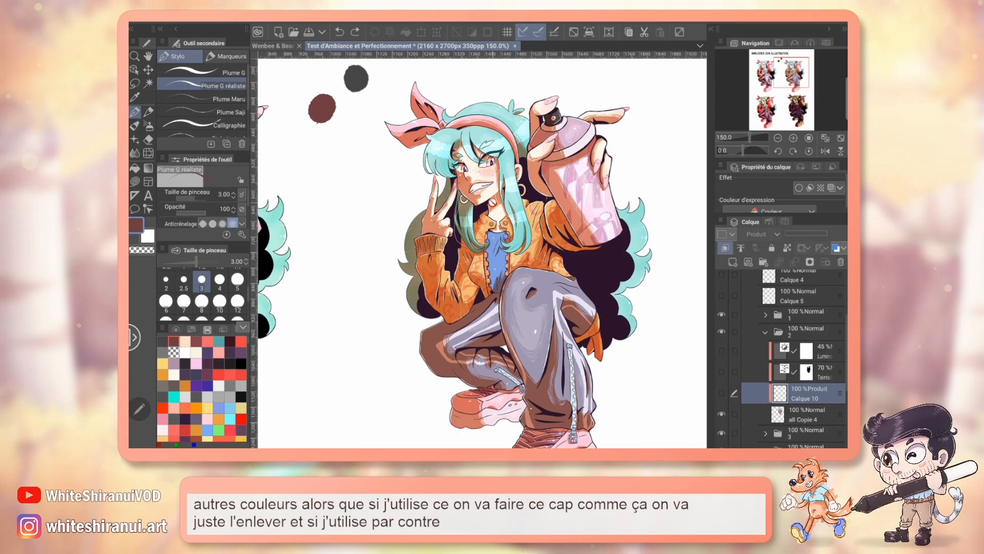
left_click(732, 262)
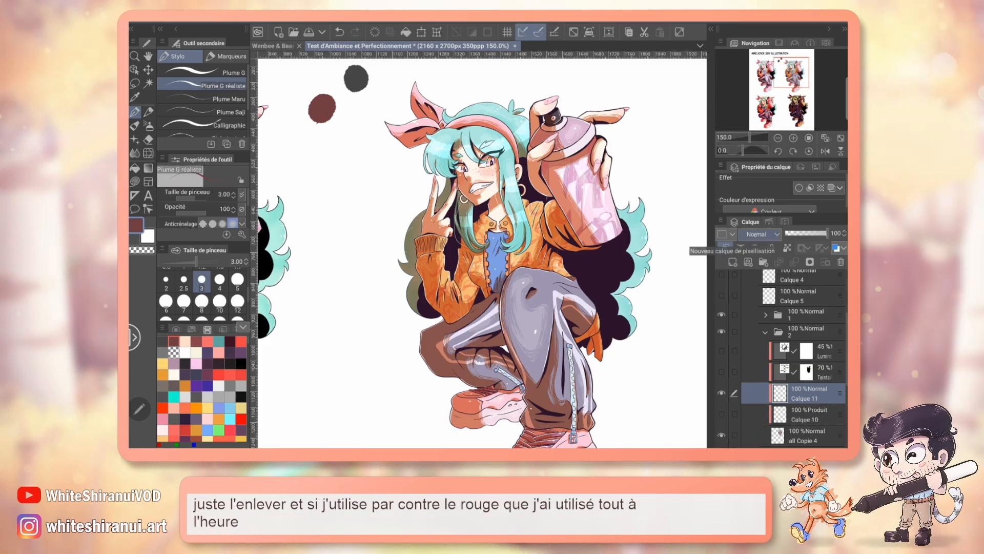
left_click(763, 233)
left_click(773, 36)
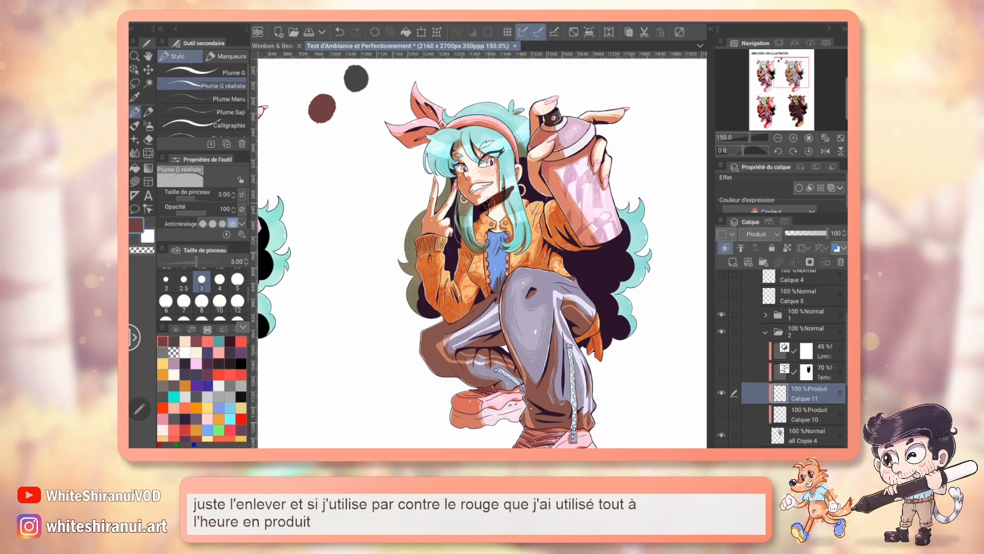
mouse_move(486, 204)
left_mouse_down()
mouse_move(507, 191)
mouse_move(499, 211)
left_mouse_up()
left_click_drag(826, 233, 813, 233)
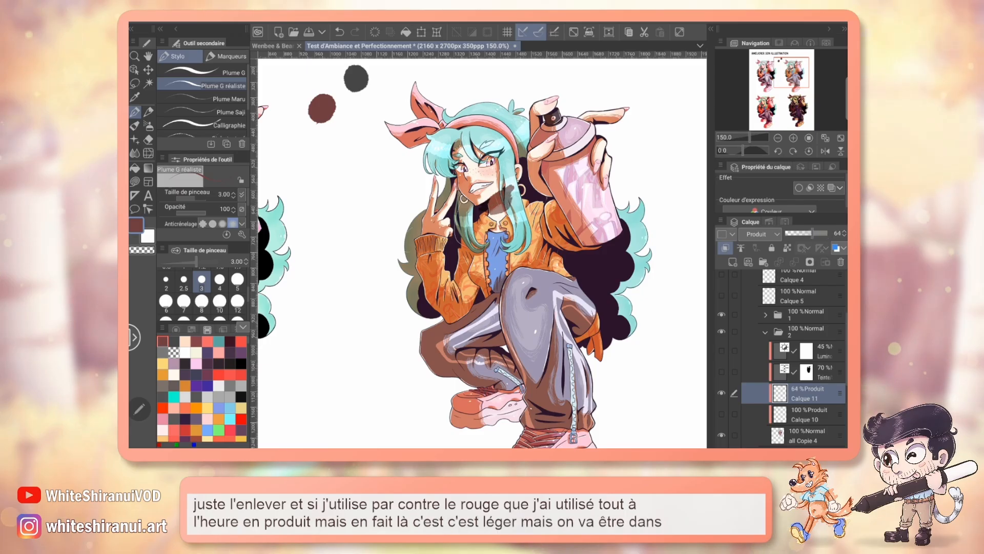
Step: Set the grey shadow layer's opacity to 70% and compare both neck shadows, leaving only the red one shown
left_click(721, 393)
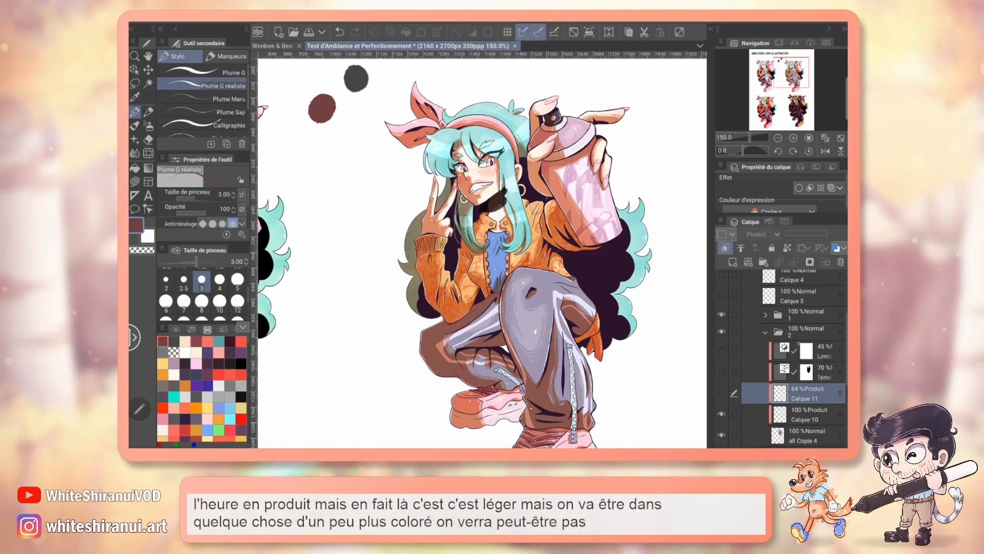
left_click(810, 414)
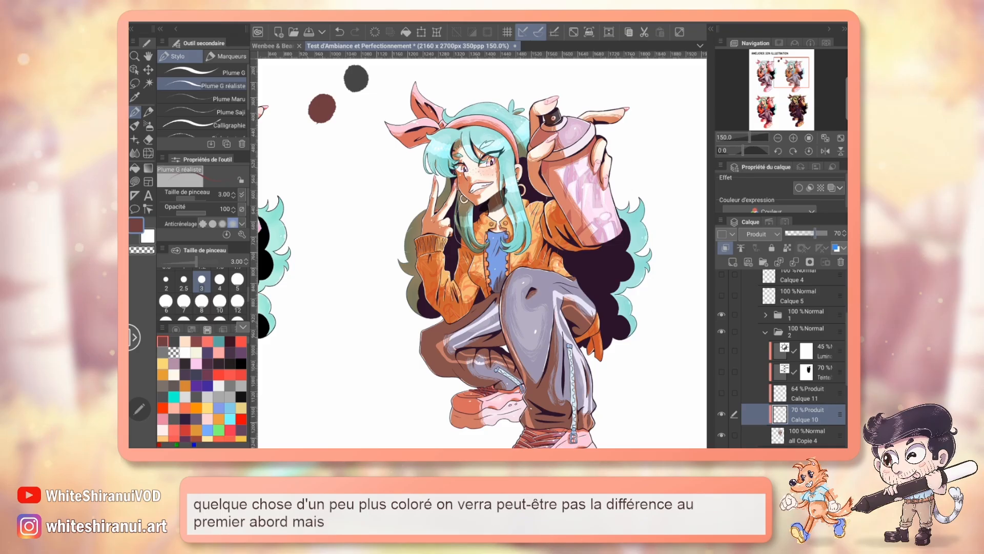
left_click(722, 414)
left_click(721, 393)
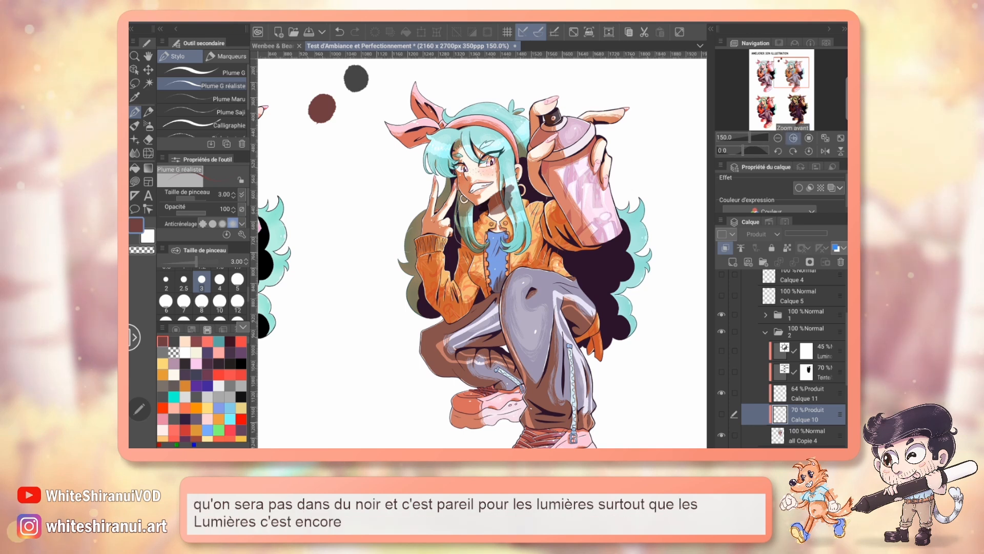
Step: Circle the white highlight on the second figure's nose in red on the Show layer, with the pen size at 0.40
triple_click(793, 138)
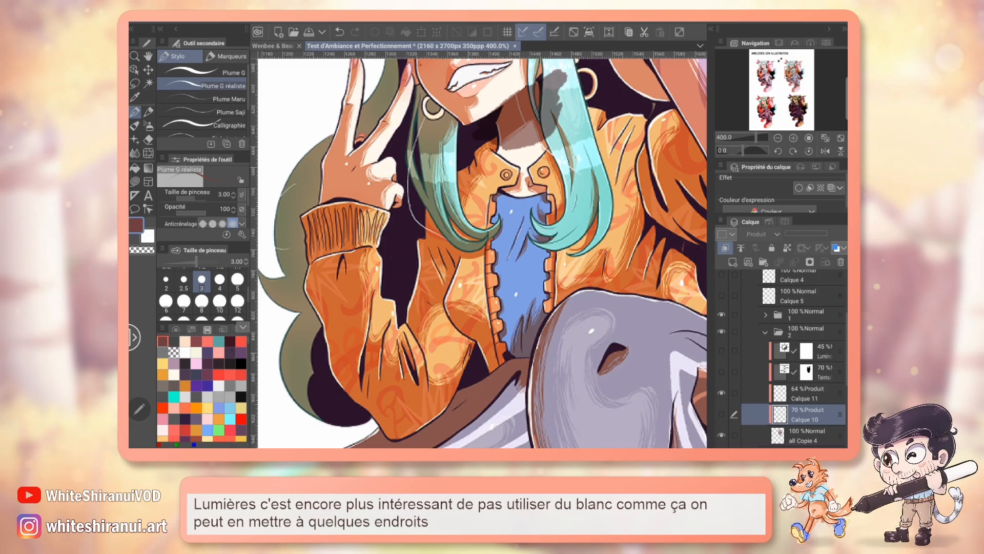
left_click_drag(492, 226, 448, 278)
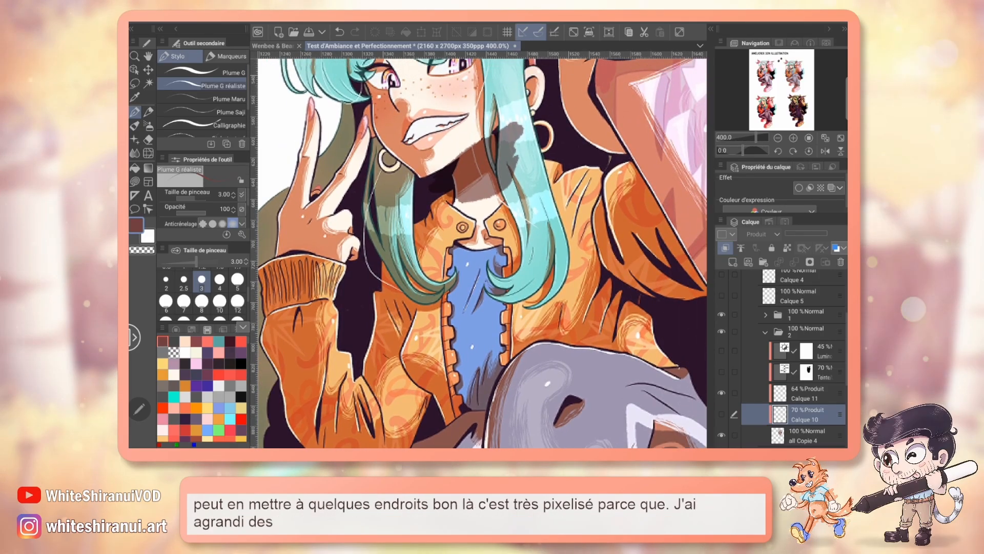
left_click_drag(482, 200, 490, 306)
scroll(779, 359, "up", 5)
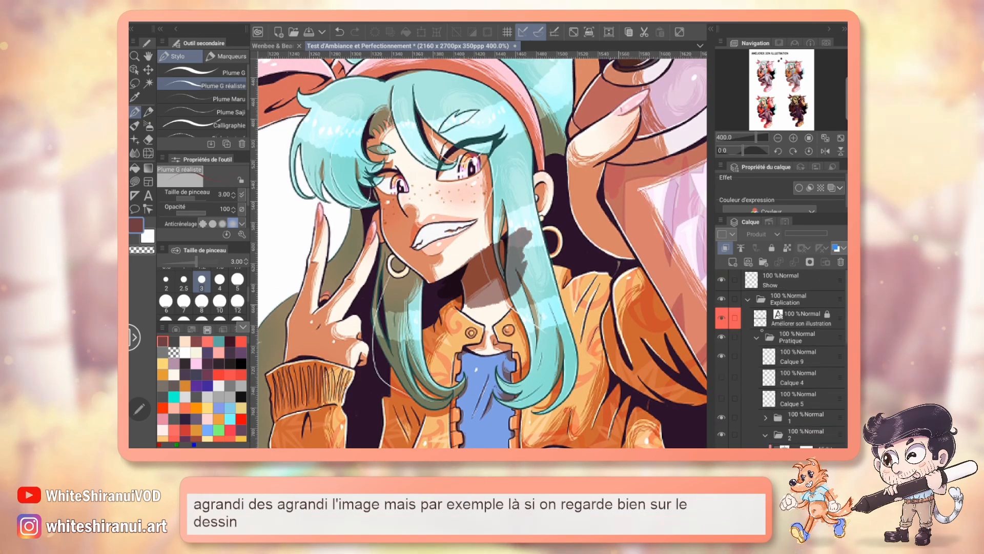
left_click(794, 281)
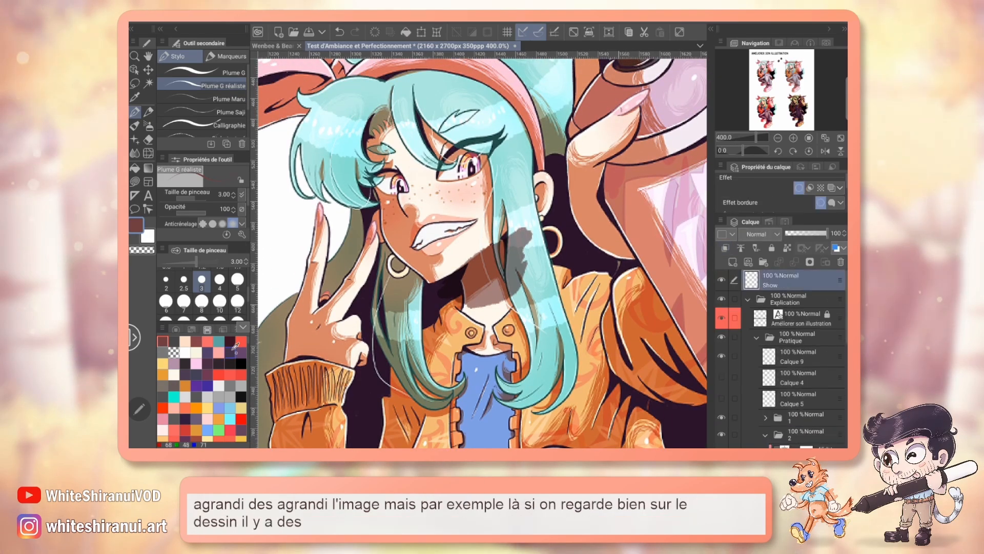
left_click(166, 282)
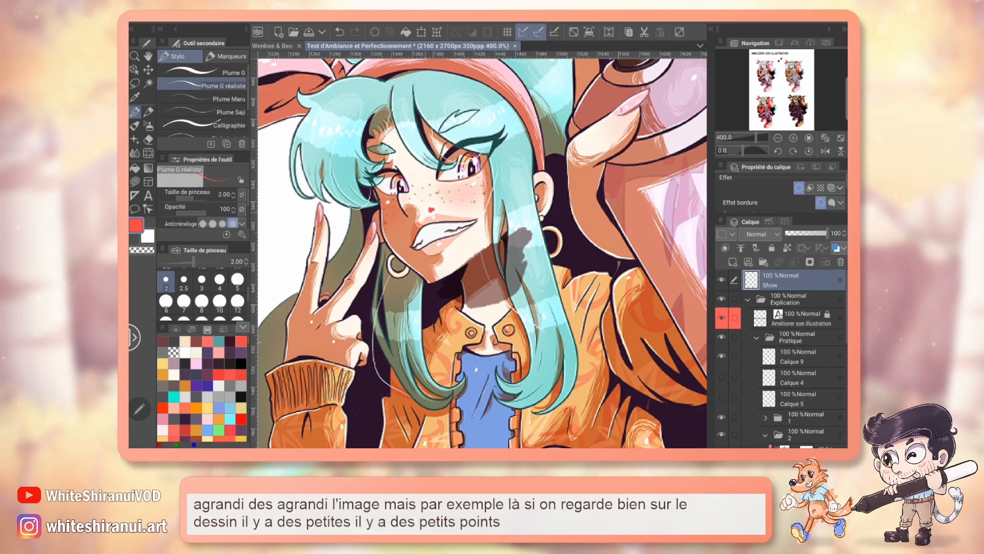
scroll(202, 292, "up", 3)
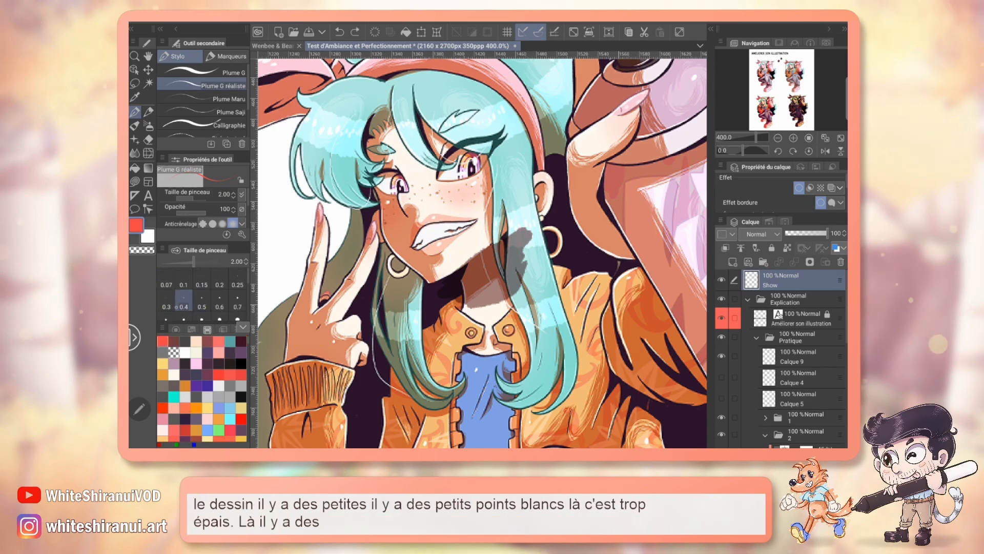
left_click(183, 301)
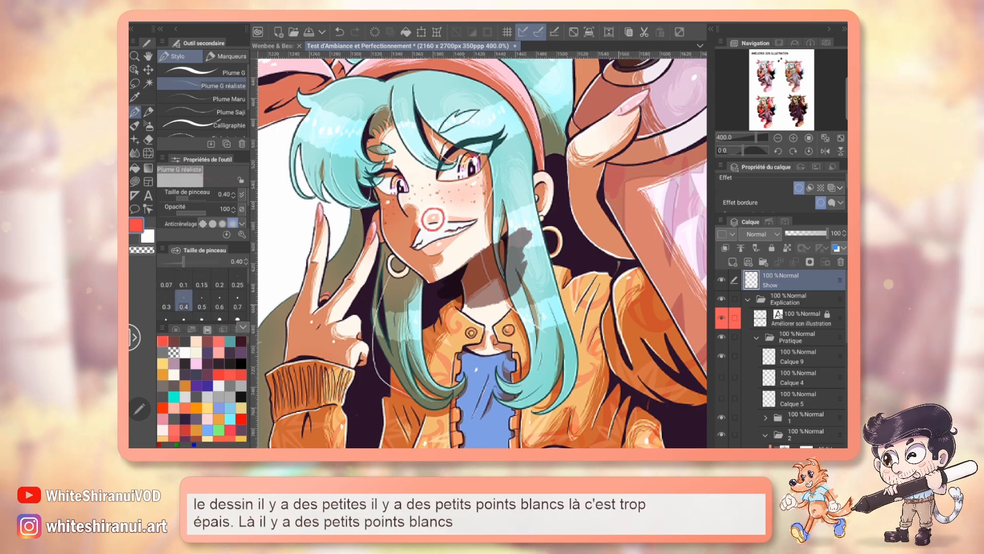
Step: Circle the white highlights around the second figure's eye and cheek in red on the Show layer, and undo the circles
left_click_drag(474, 177, 475, 152)
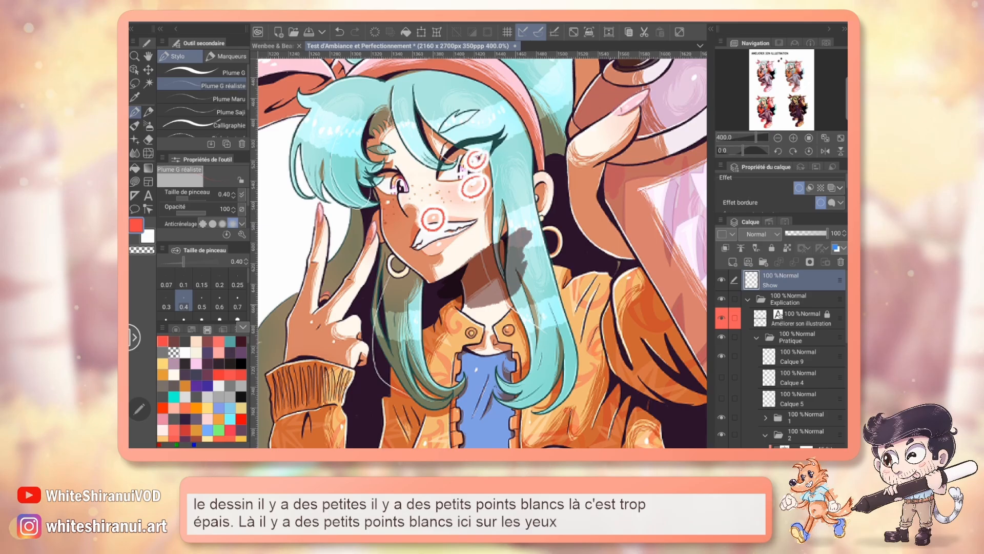
left_click_drag(391, 199, 388, 201)
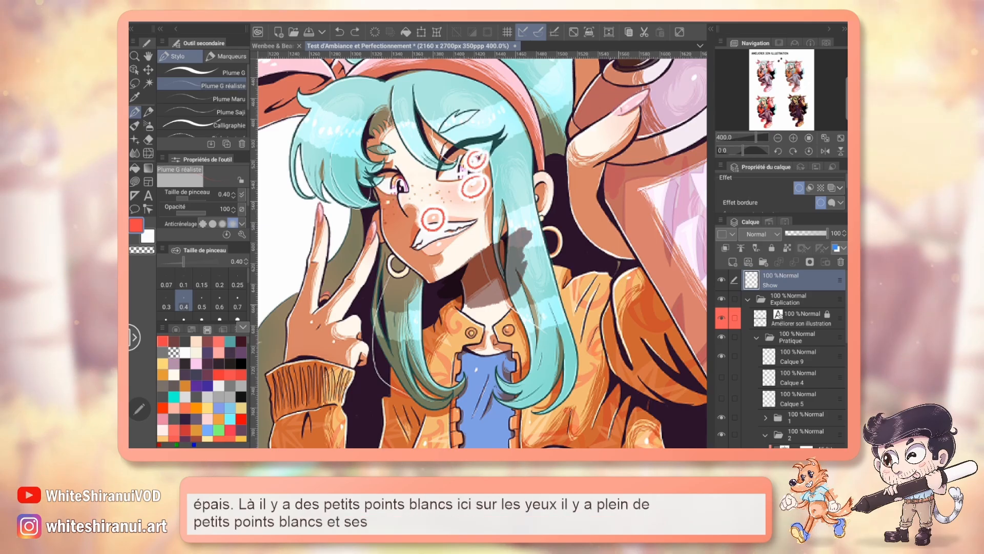
key("ctrl+z")
key("ctrl+z")
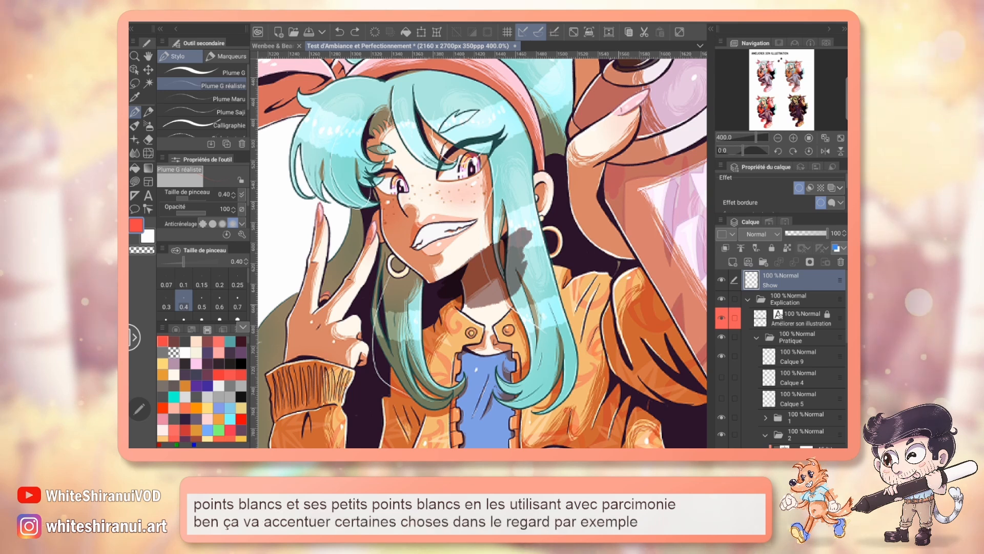
Step: Mark the highlights on the second figure's lips and raised hand with the red pen, and undo the marks
left_click_drag(441, 236, 444, 237)
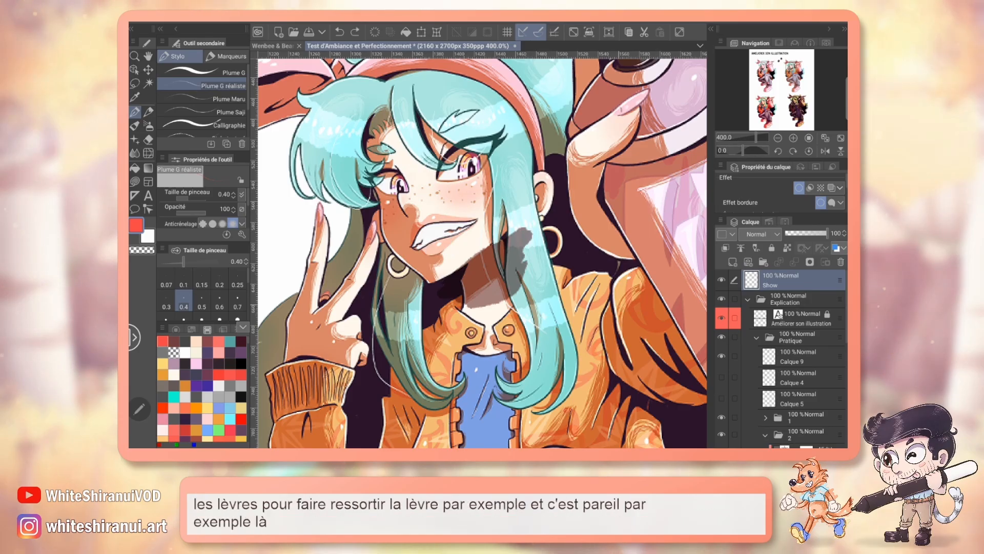
left_click_drag(425, 272, 540, 236)
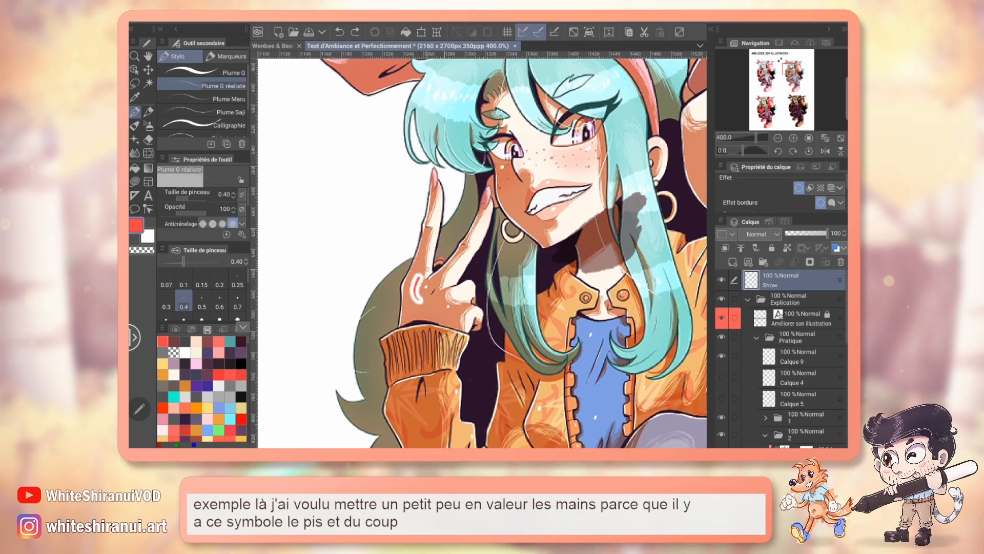
mouse_move(427, 269)
left_mouse_down()
mouse_move(418, 308)
mouse_move(441, 321)
left_mouse_up()
key("ctrl+z")
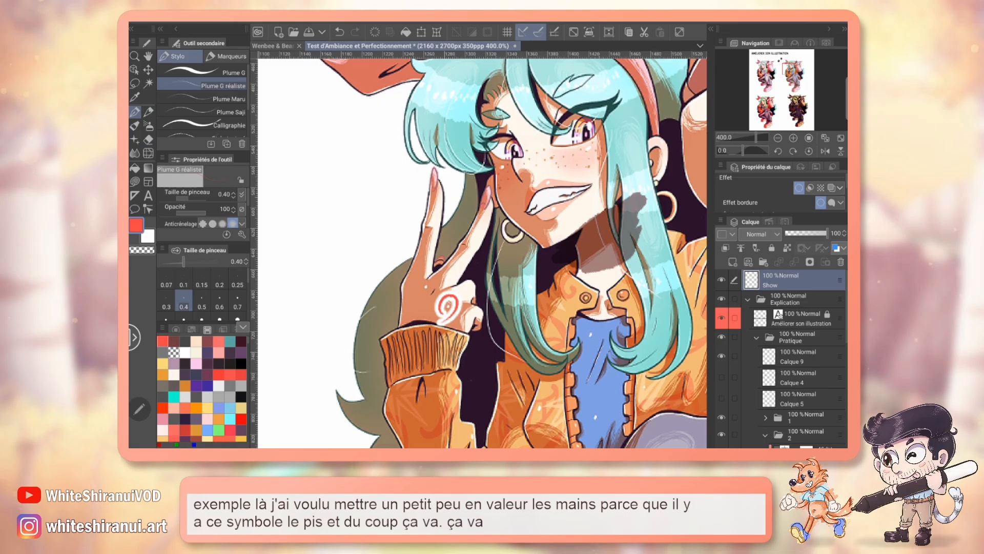
key("ctrl+z")
Step: Bring the first figure into view at 150% zoom, circle its upper body in red, and undo the circle
left_click(778, 138)
left_click(778, 138)
left_click(778, 137)
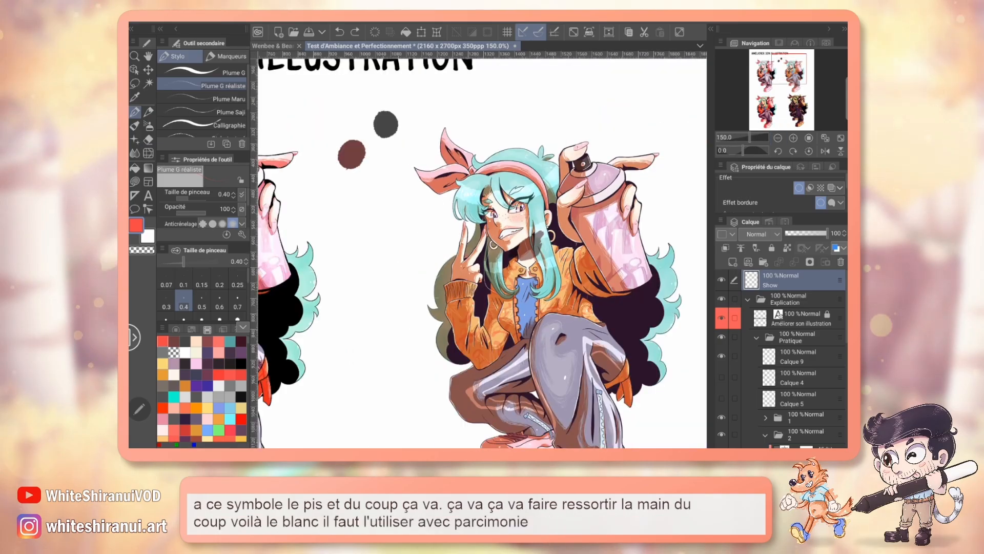
left_click_drag(794, 76, 776, 79)
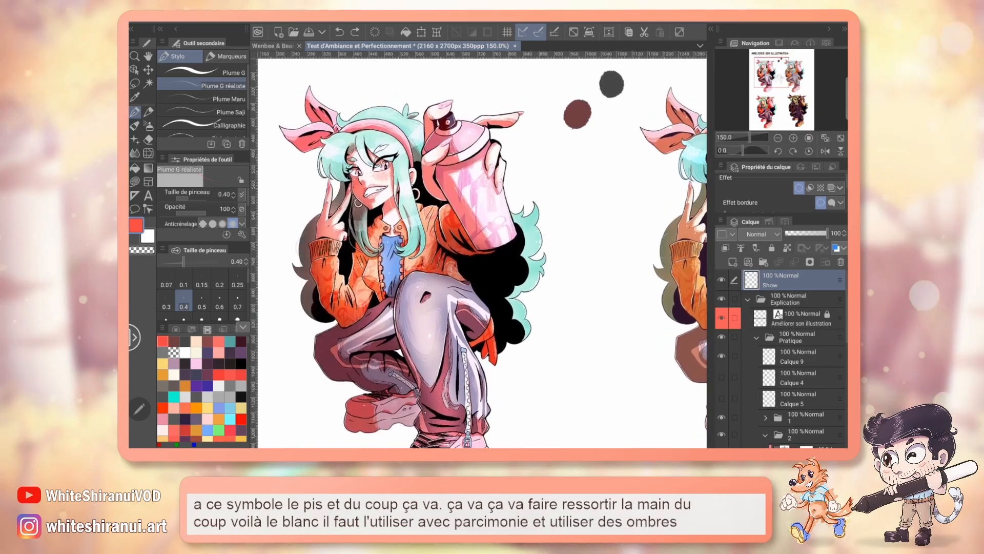
mouse_move(339, 310)
left_mouse_down()
mouse_move(342, 185)
mouse_move(333, 308)
left_mouse_up()
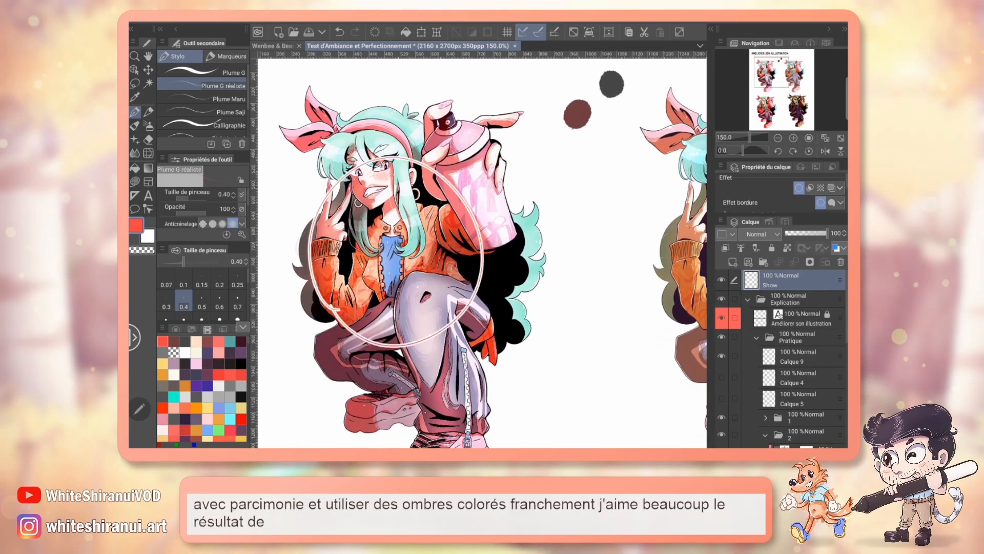
key("ctrl+z")
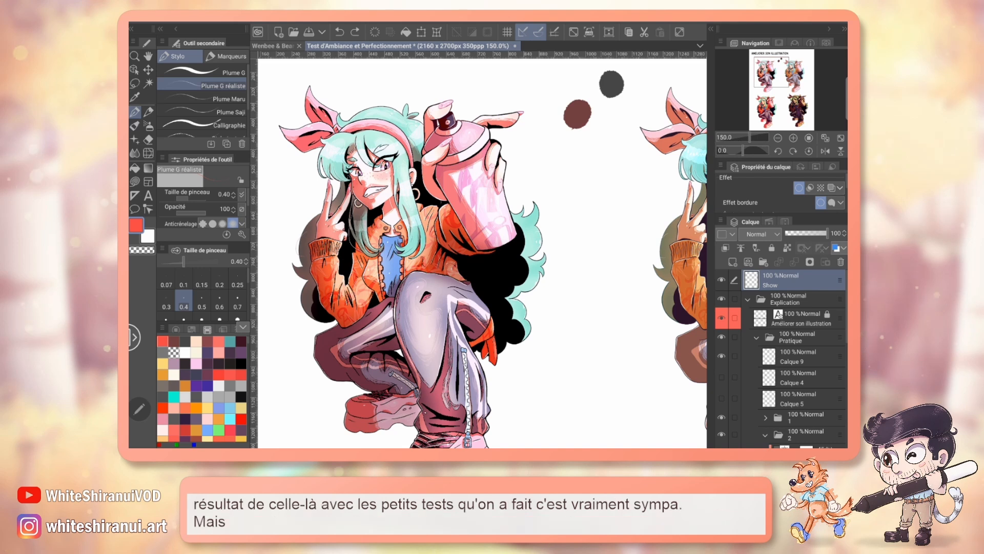
Step: Collapse the Pratique layer folder
left_click(756, 337)
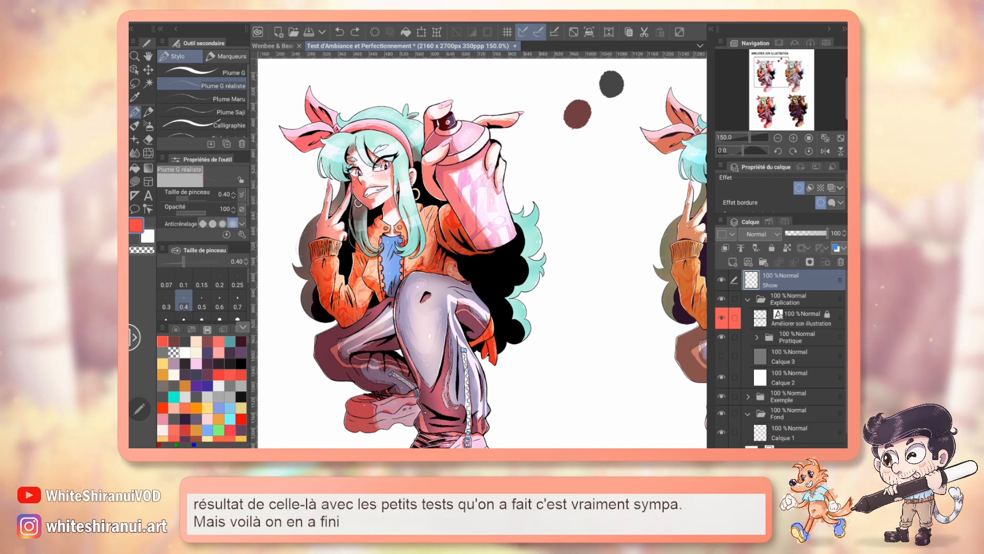